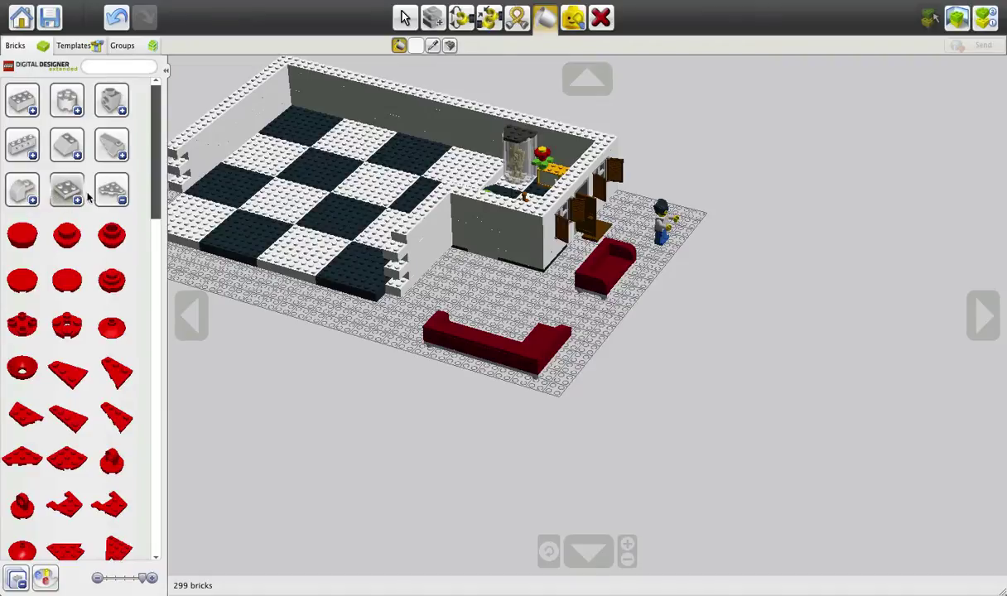
Search the brick palette for "book" and clear the search
click(100, 193)
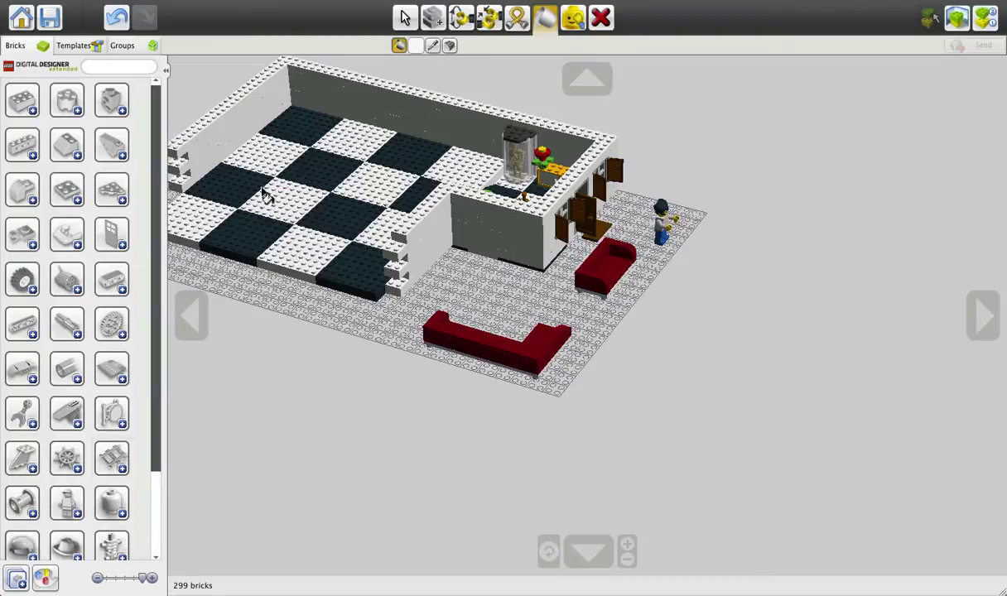
right_drag(264, 194, 669, 204)
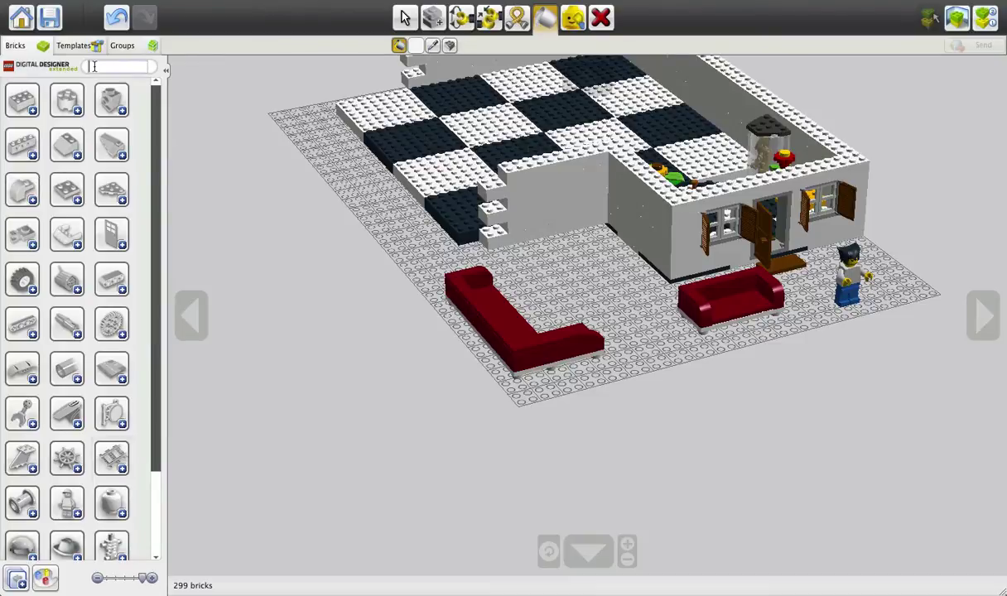
text(ok)
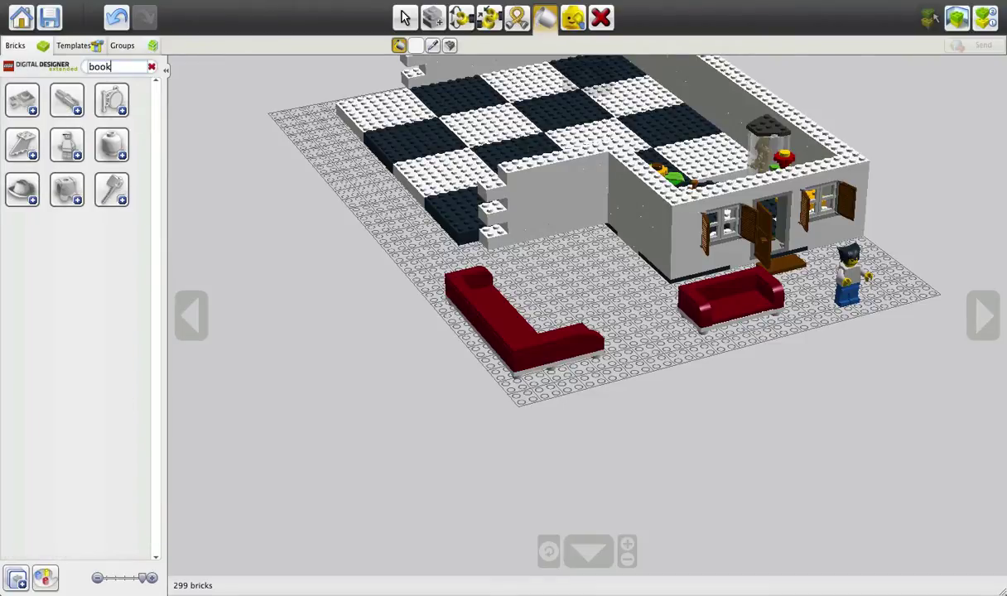
key(BackSpace)
key(BackSpace)
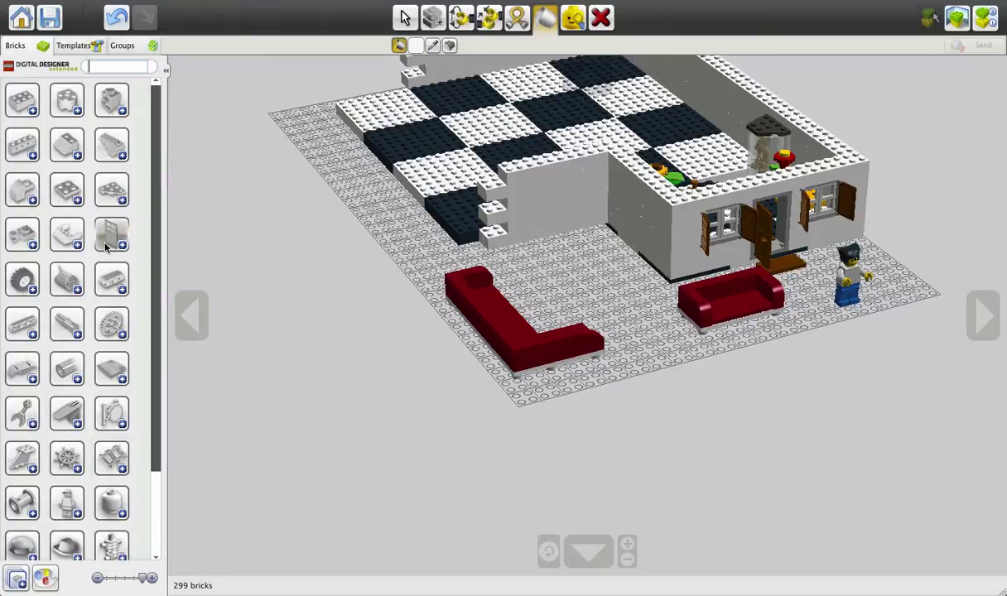
right_drag(620, 298, 513, 271)
scroll(492, 202, down, 5)
scroll(515, 273, up, 3)
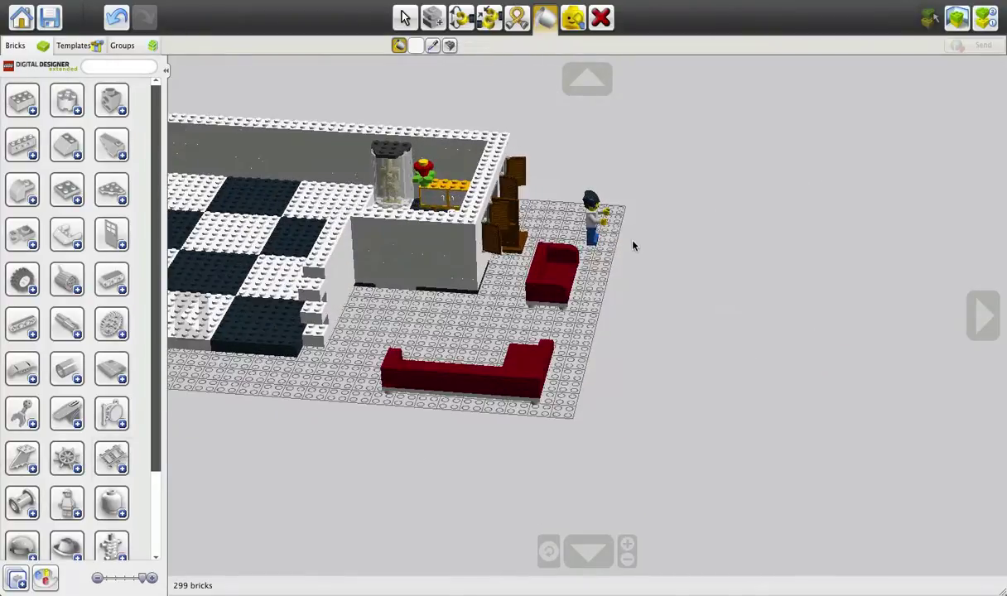
right_drag(633, 246, 462, 193)
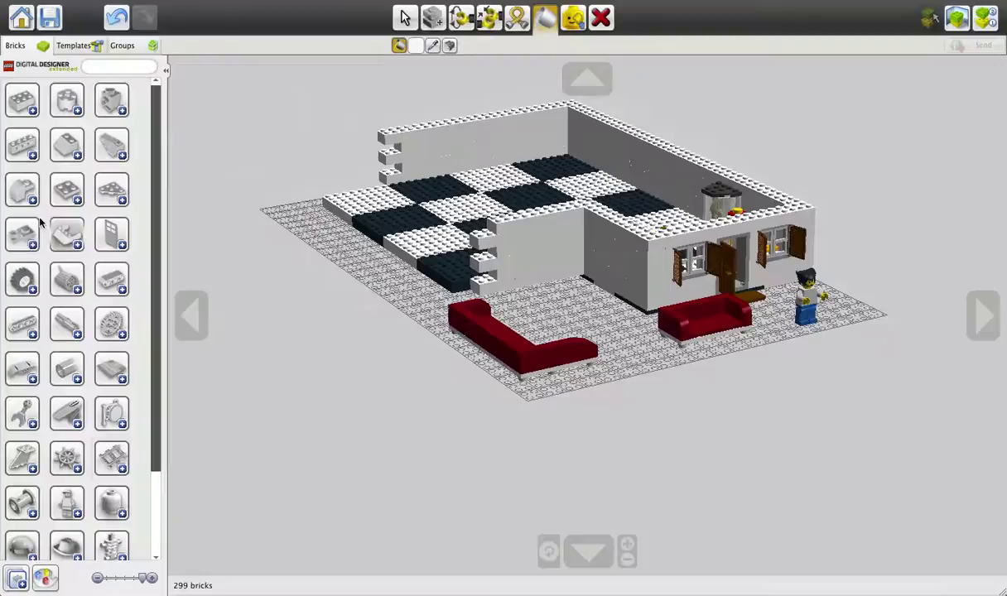
Place a red two-stud-wide window frame element from the doors and windows bricks at the baseplate corner by the L-shaped sofa
click(105, 248)
scroll(114, 261, down, 4)
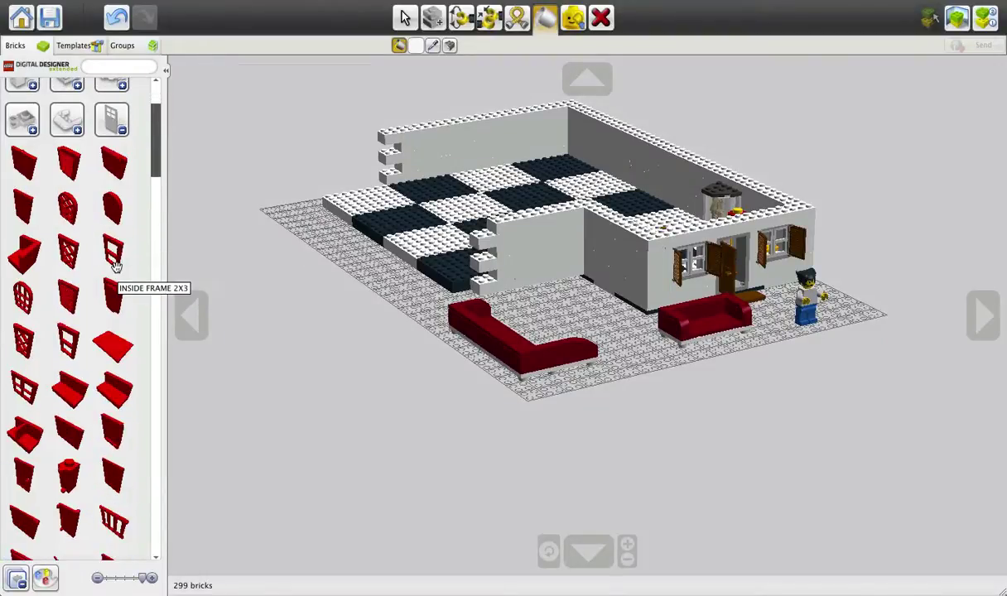
scroll(119, 354, up, 4)
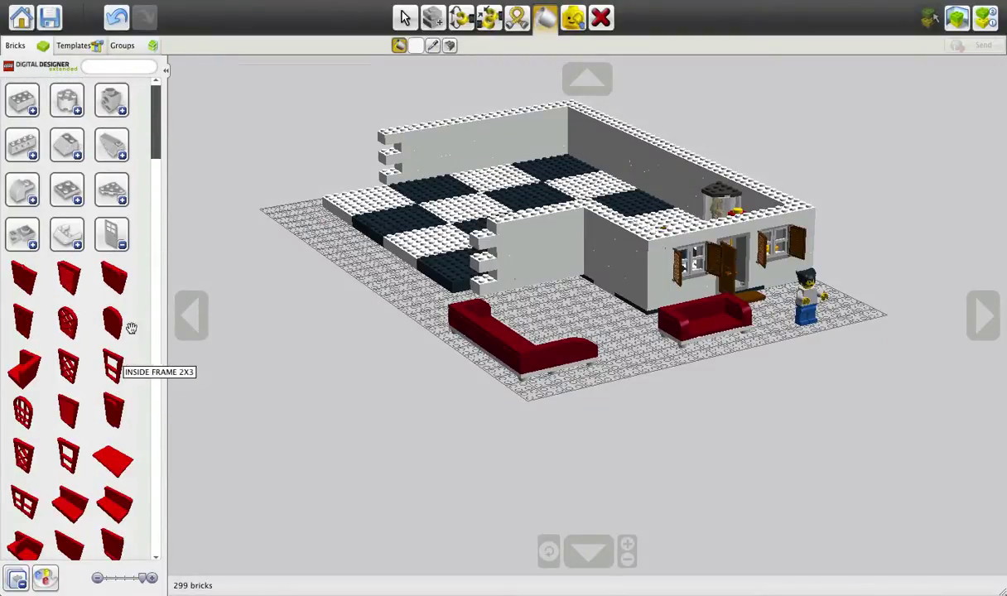
scroll(37, 304, down, 14)
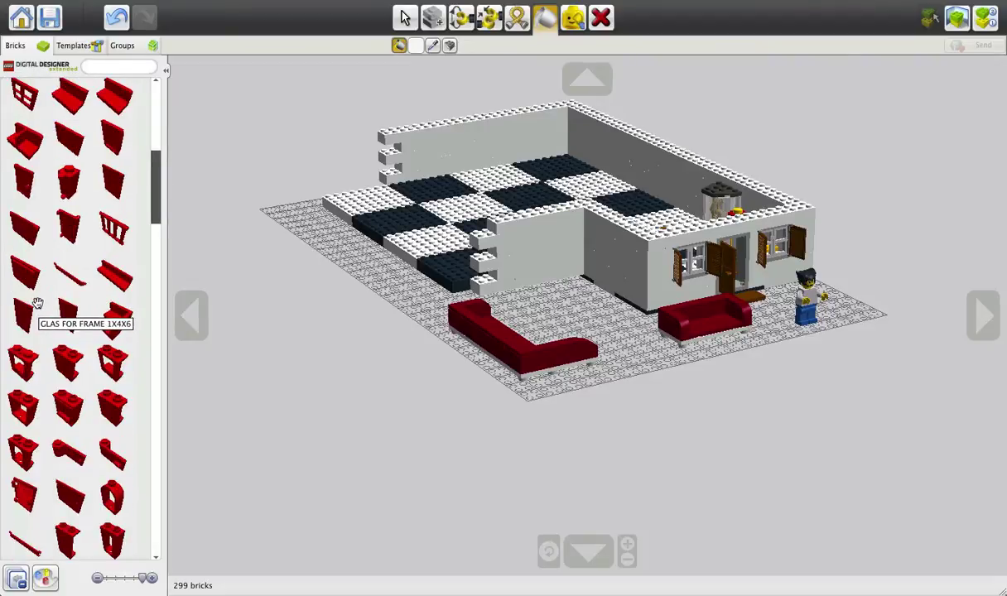
scroll(74, 312, down, 13)
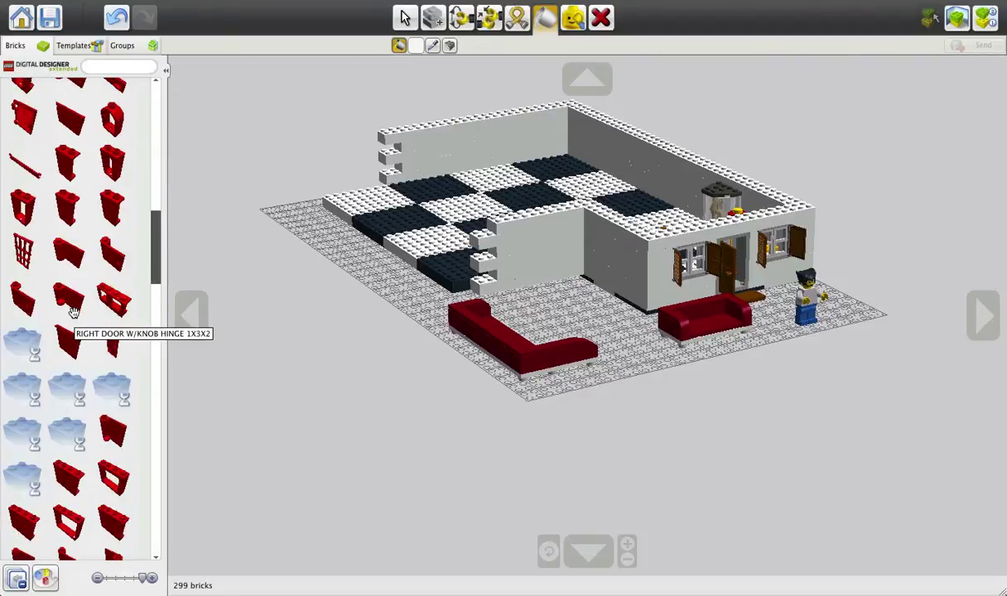
scroll(73, 312, down, 10)
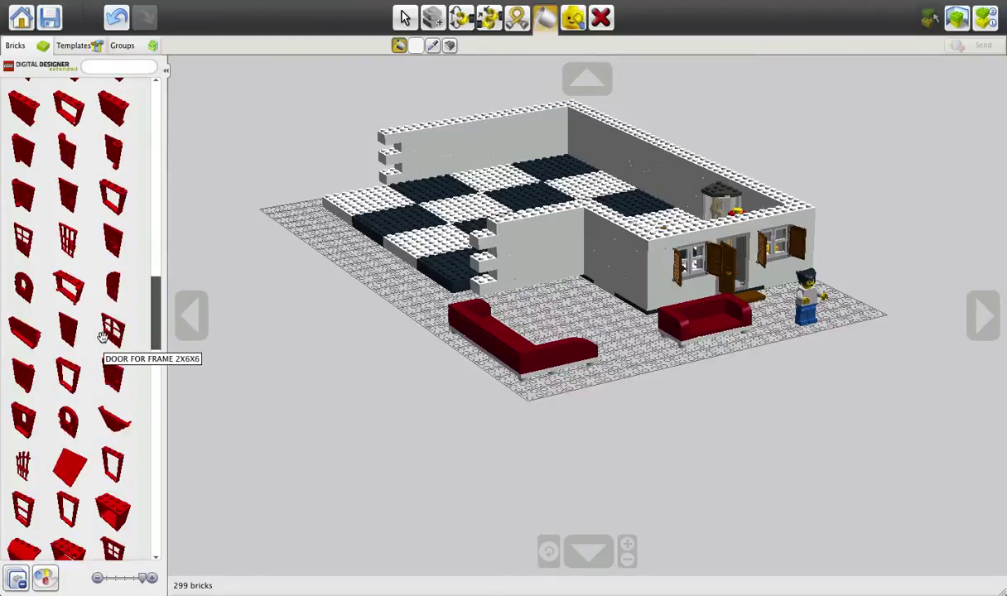
scroll(106, 405, up, 15)
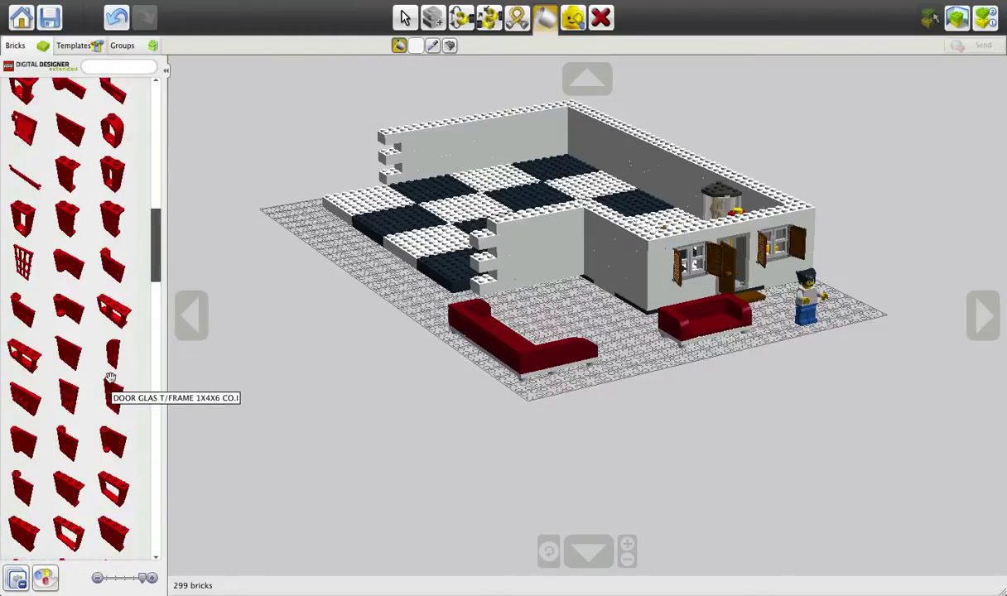
scroll(112, 371, down, 5)
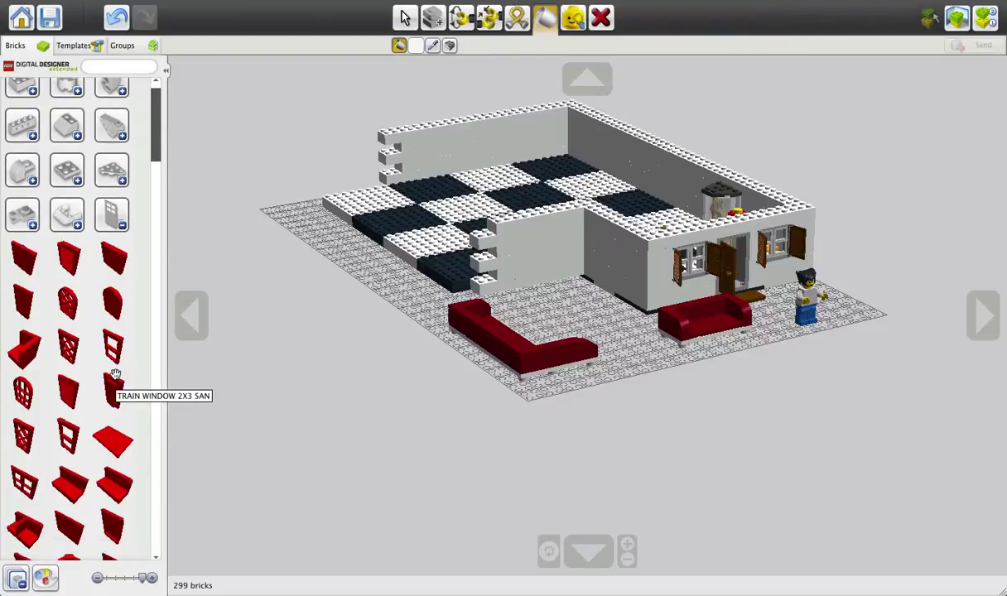
scroll(115, 370, down, 9)
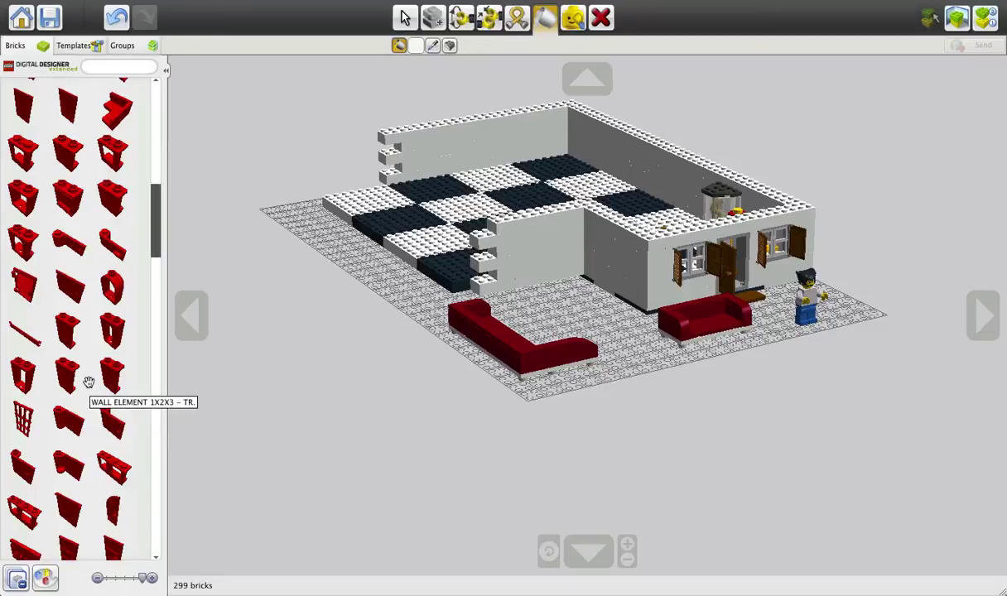
click(23, 149)
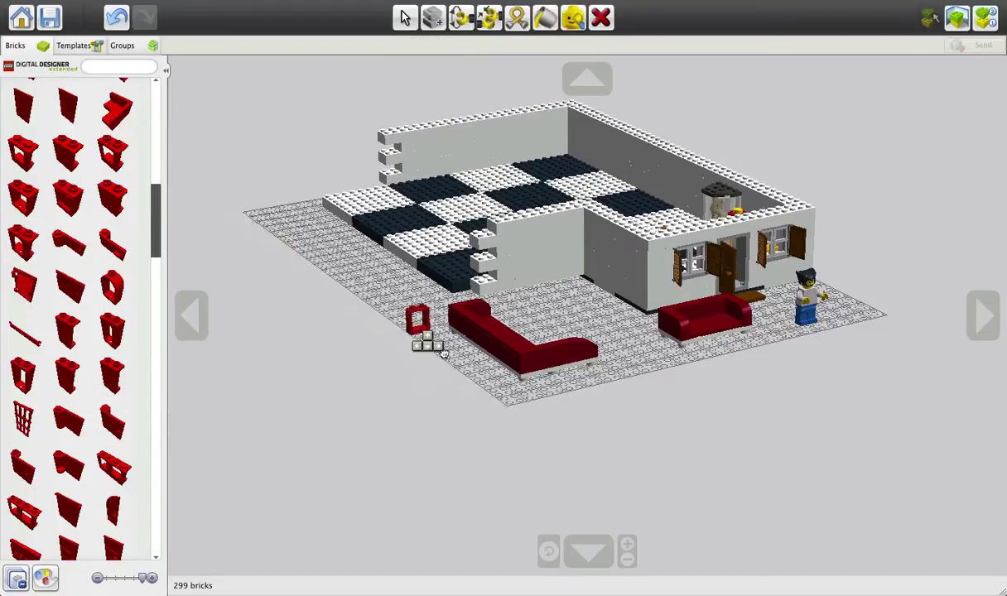
right_drag(538, 412, 510, 421)
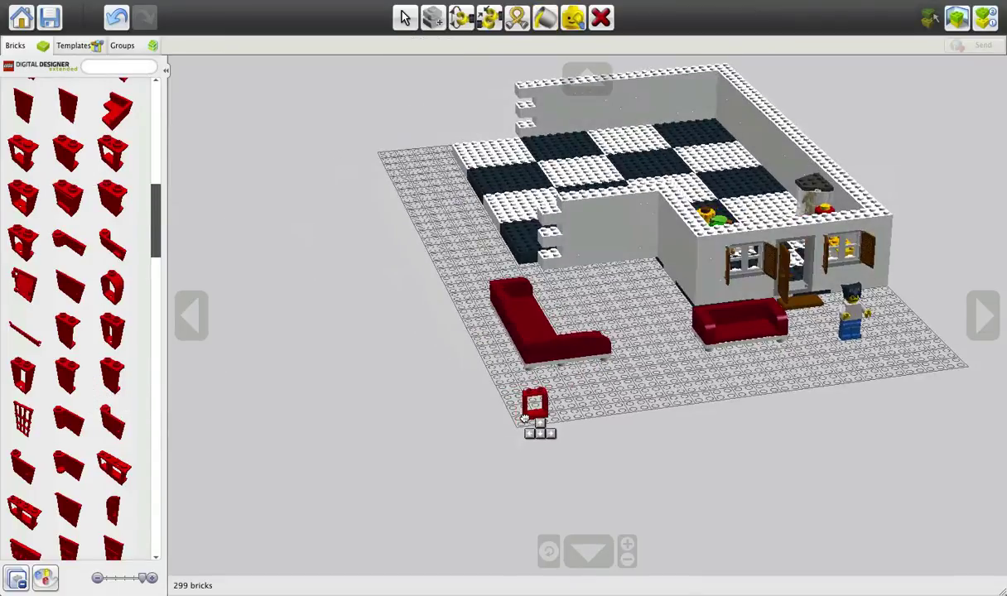
click(532, 419)
Clone the red frame element to form a grid two frames wide and two high
key(c)
click(536, 416)
click(561, 413)
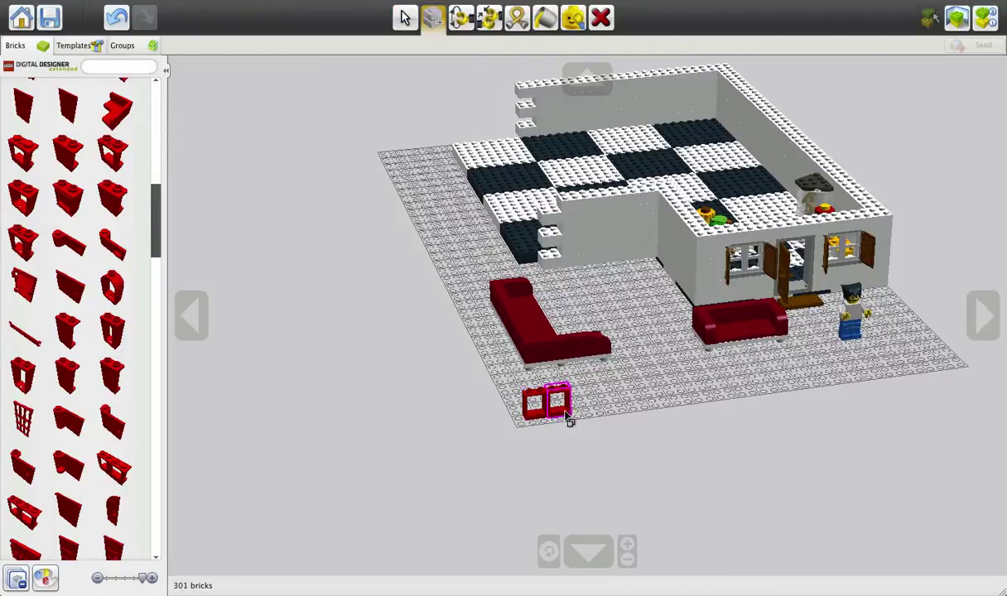
click(564, 415)
click(560, 398)
click(538, 391)
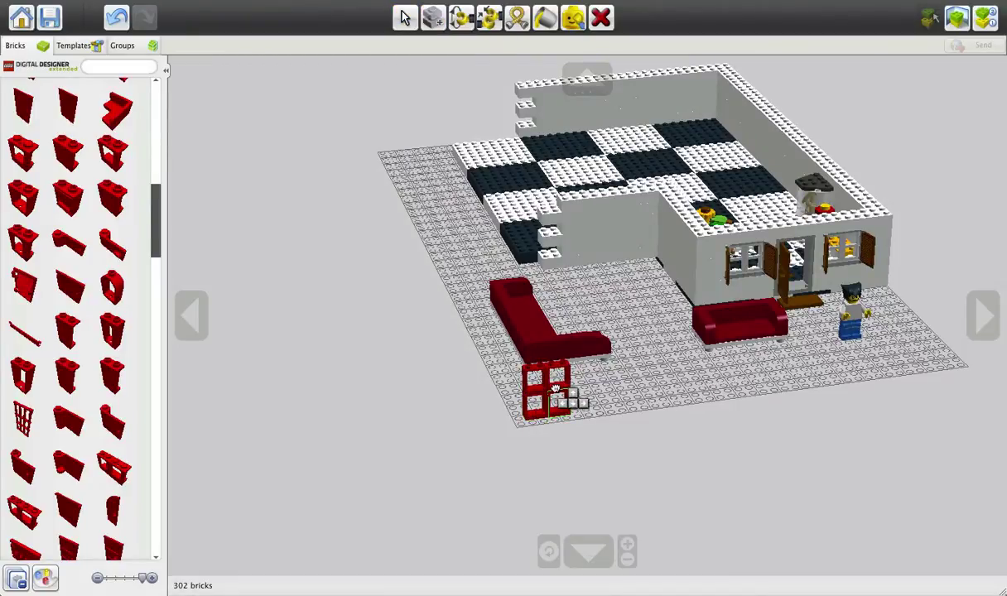
right_drag(560, 397, 569, 447)
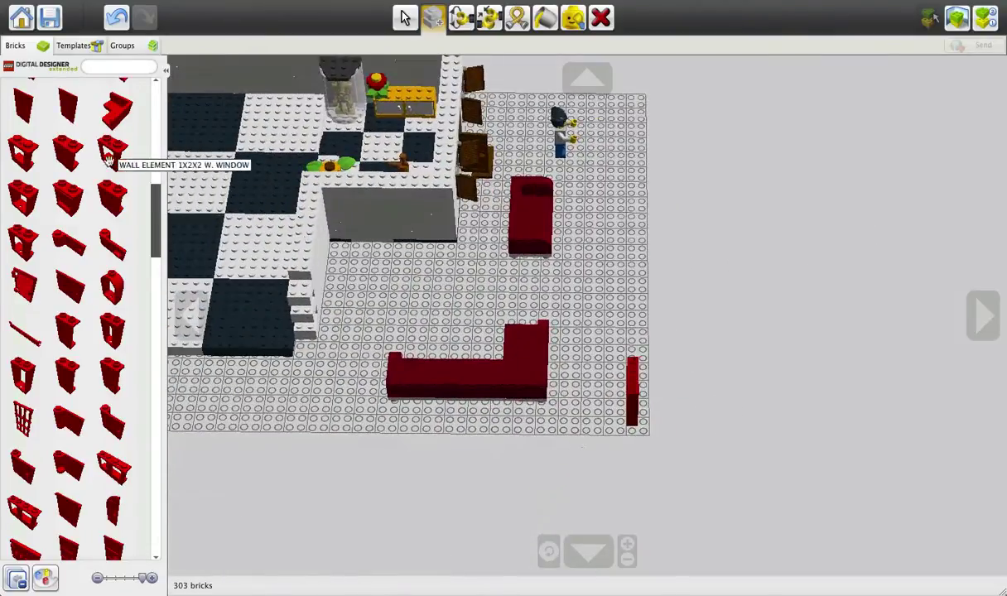
Stand two red 1x3x5 bricks side by side directly behind the frame grid as a back panel
scroll(91, 195, up, 5)
scroll(86, 199, down, 10)
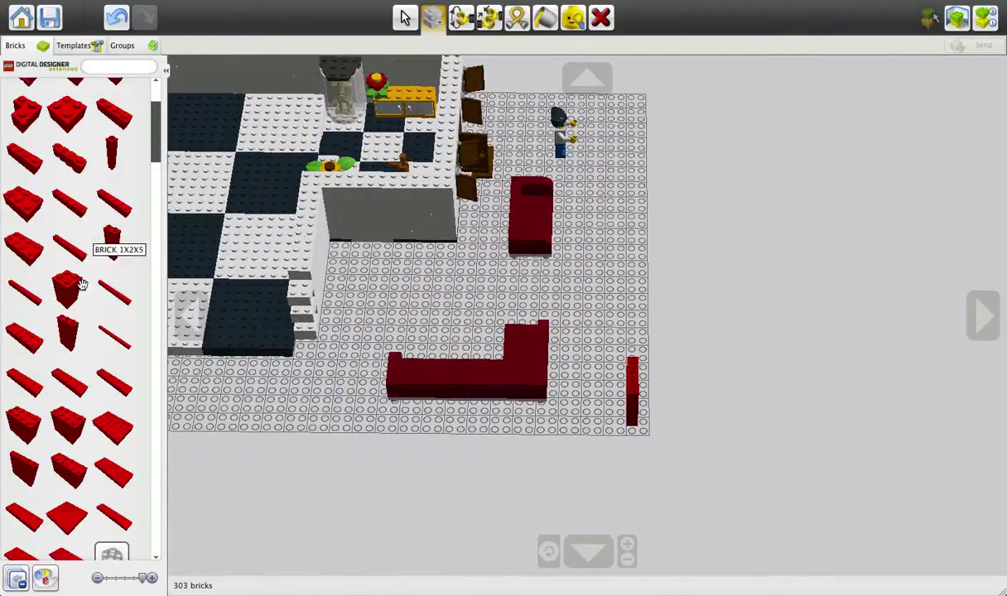
click(102, 342)
click(631, 420)
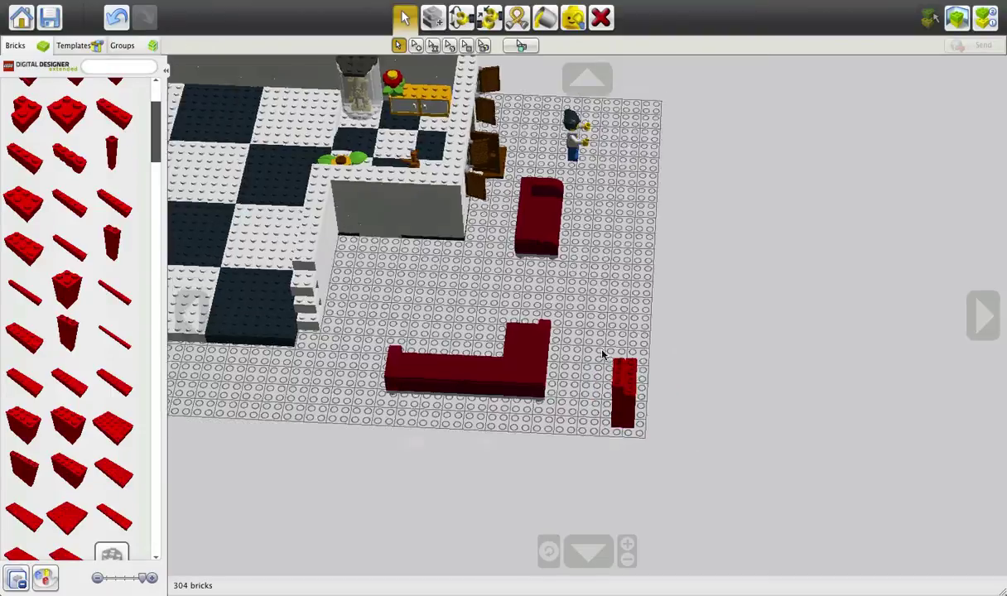
right_drag(602, 355, 236, 402)
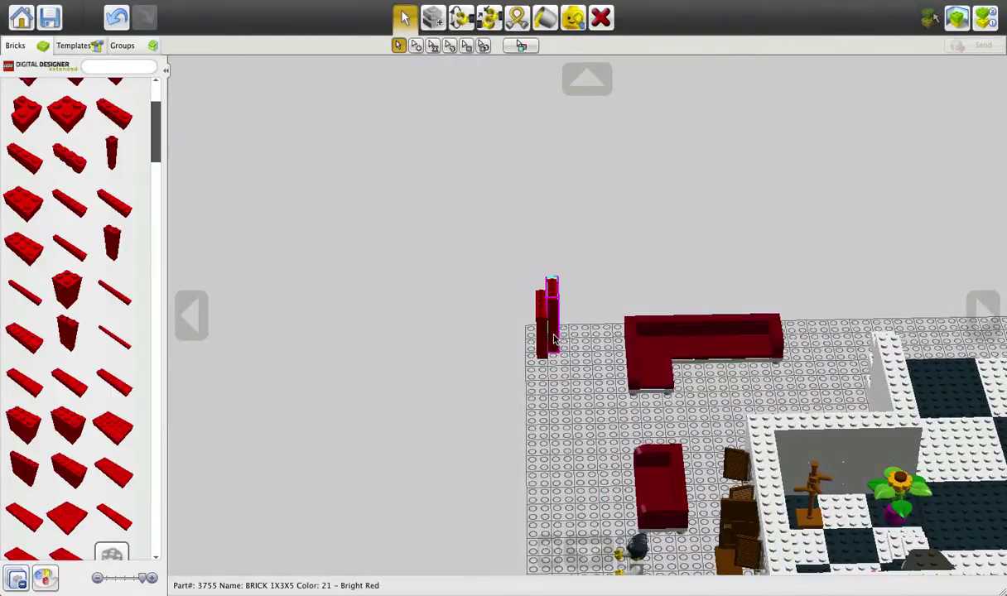
key(c)
click(554, 333)
click(565, 369)
Clone two more frames beside the grid to form a third column in front of the back panel
mouse_move(565, 369)
right_down()
mouse_move(573, 378)
mouse_move(696, 374)
right_up()
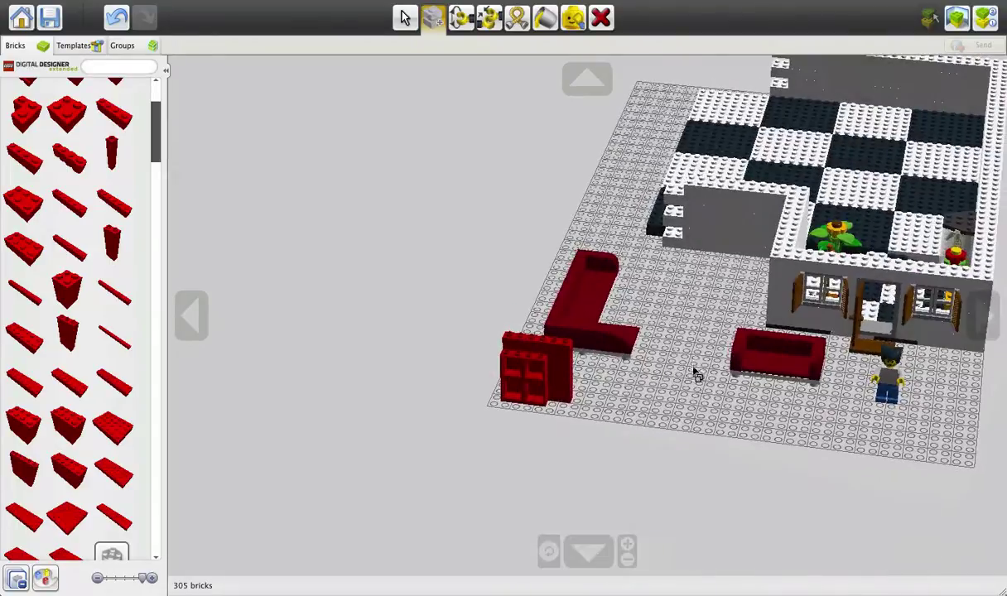
click(551, 404)
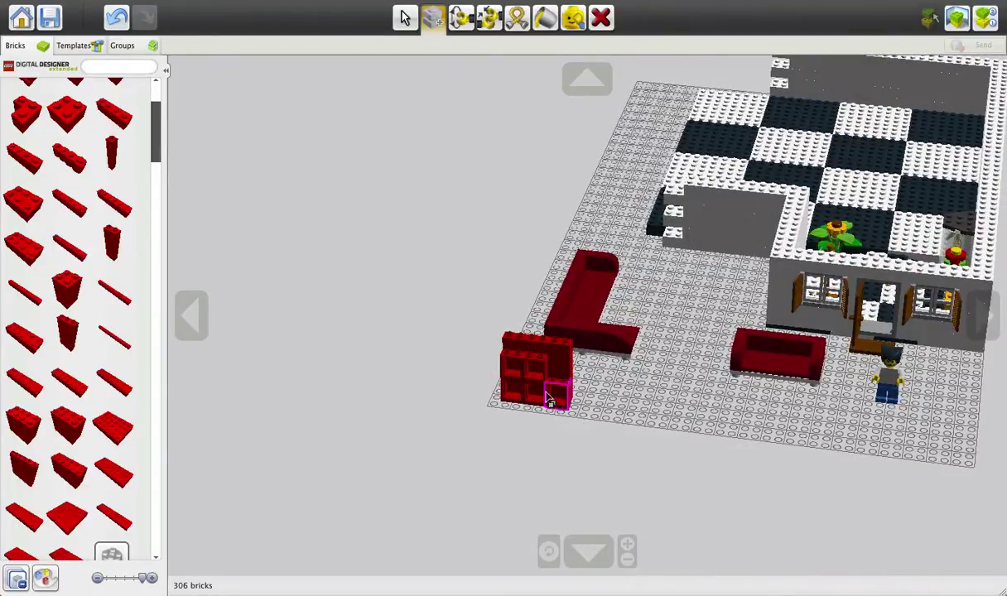
click(548, 400)
click(561, 385)
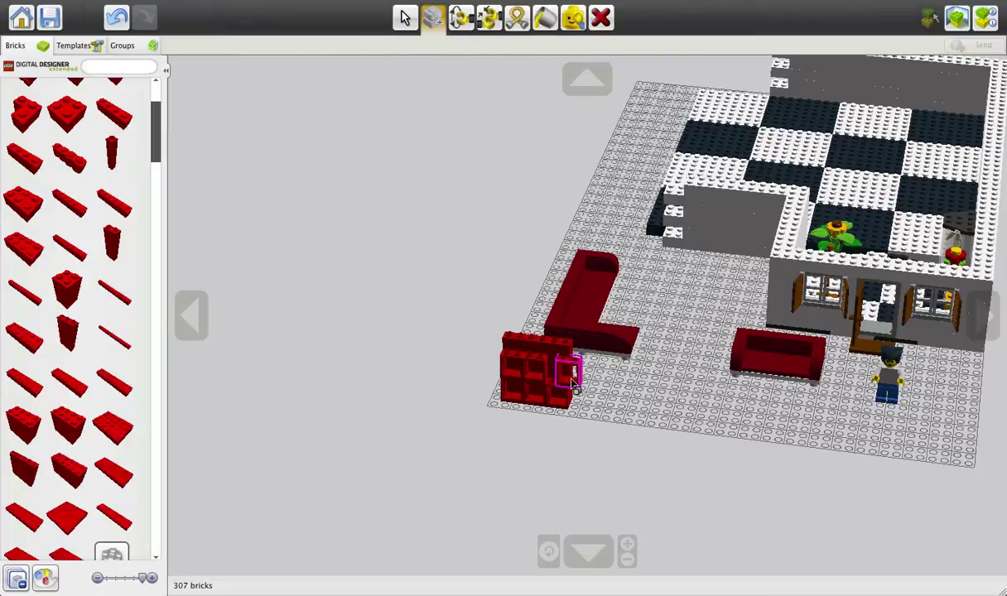
click(571, 383)
drag(572, 382, 563, 379)
Paint all the red bricks of the bookcase brown
right_drag(564, 379, 719, 486)
scroll(655, 404, up, 5)
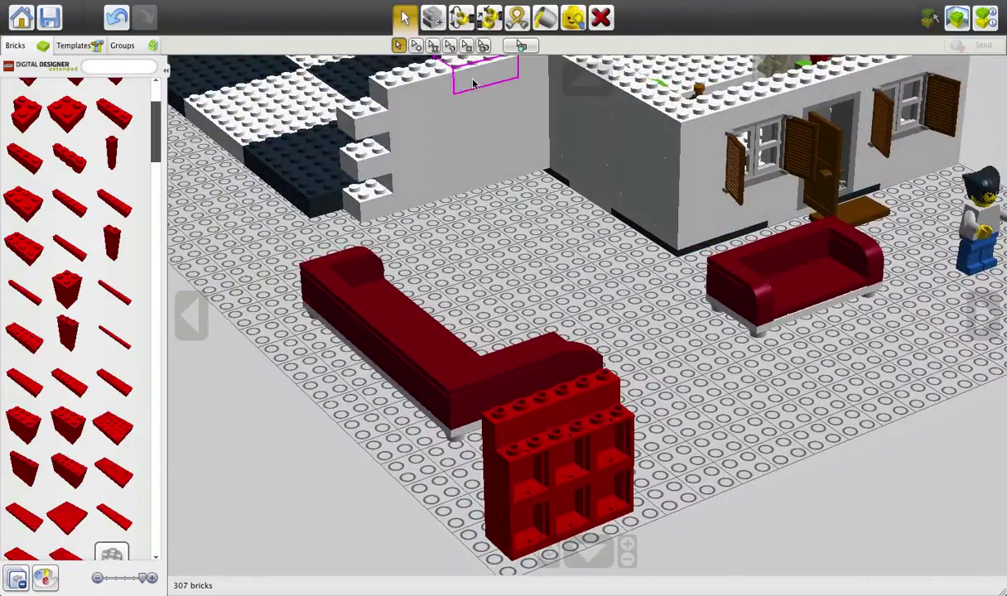
click(545, 17)
click(399, 45)
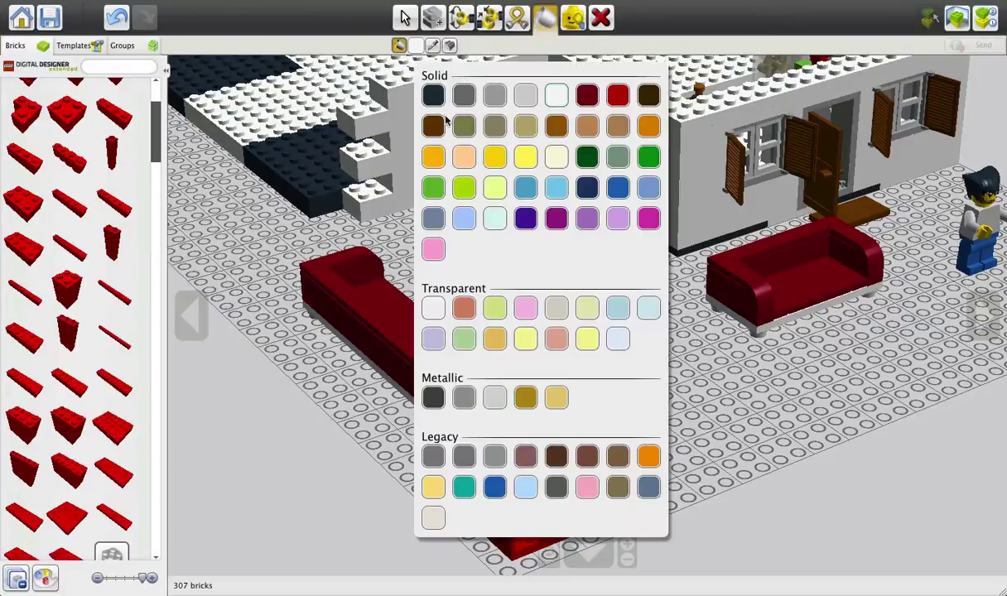
click(436, 125)
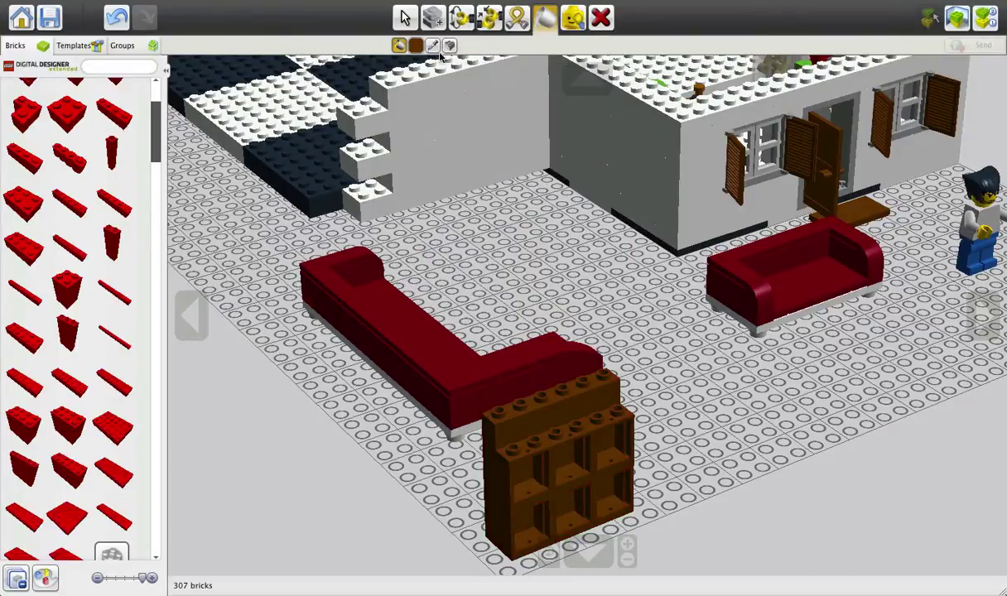
Repaint all frames and back bricks of the bookcase in the darkest solid brown
click(417, 47)
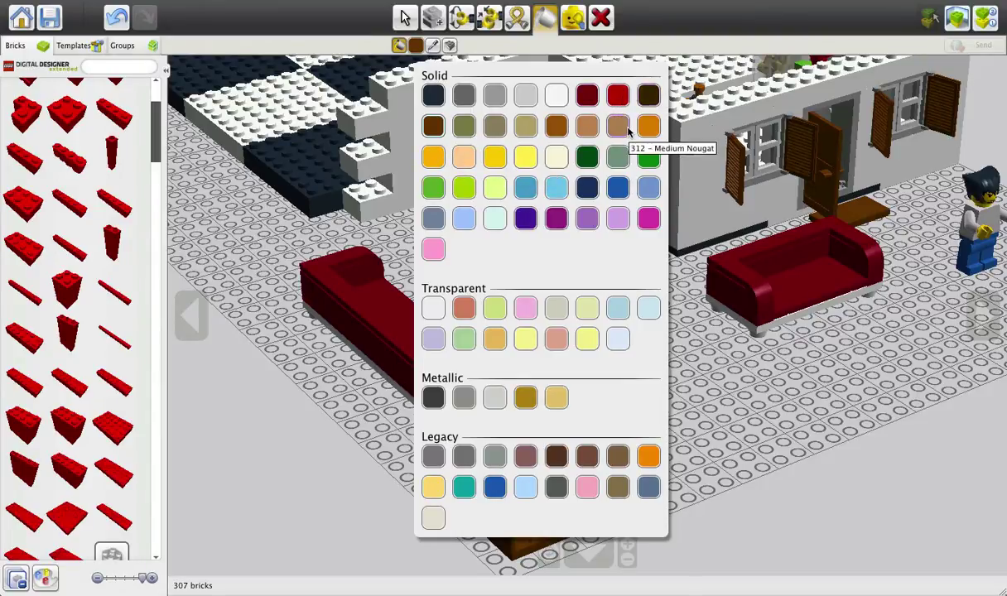
click(649, 94)
click(530, 410)
click(532, 457)
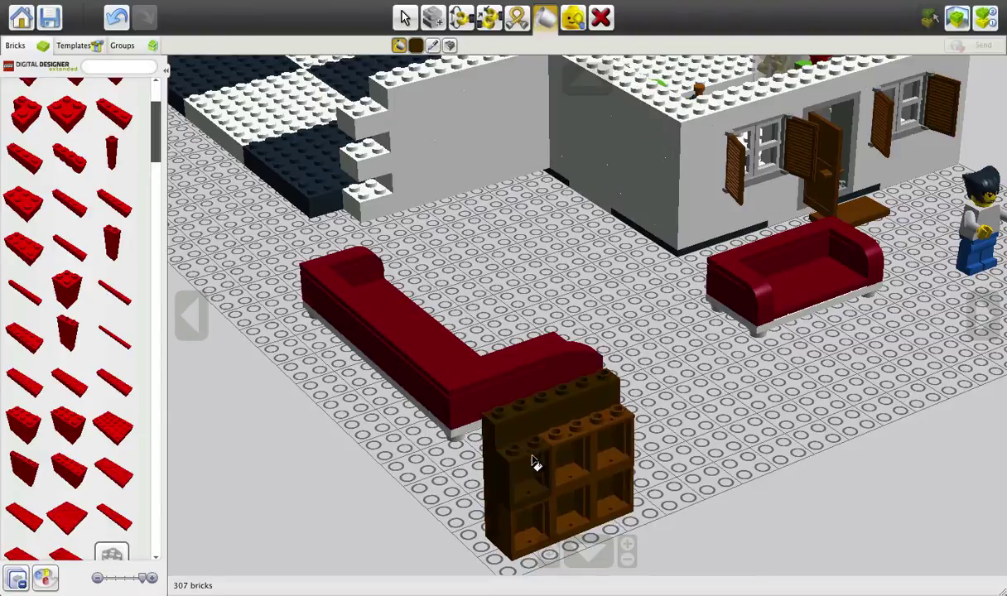
click(577, 448)
click(611, 460)
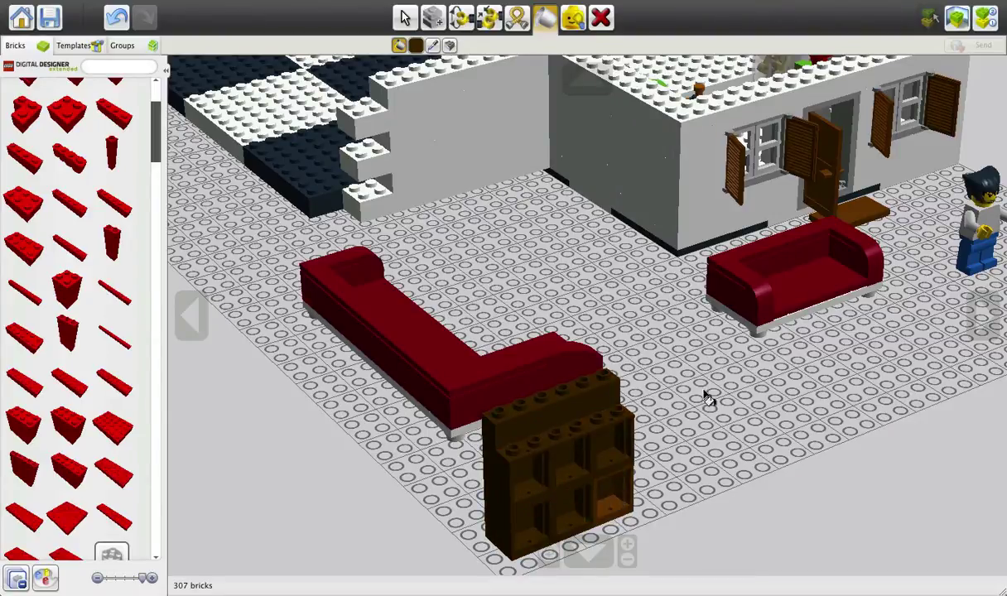
right_drag(705, 393, 748, 294)
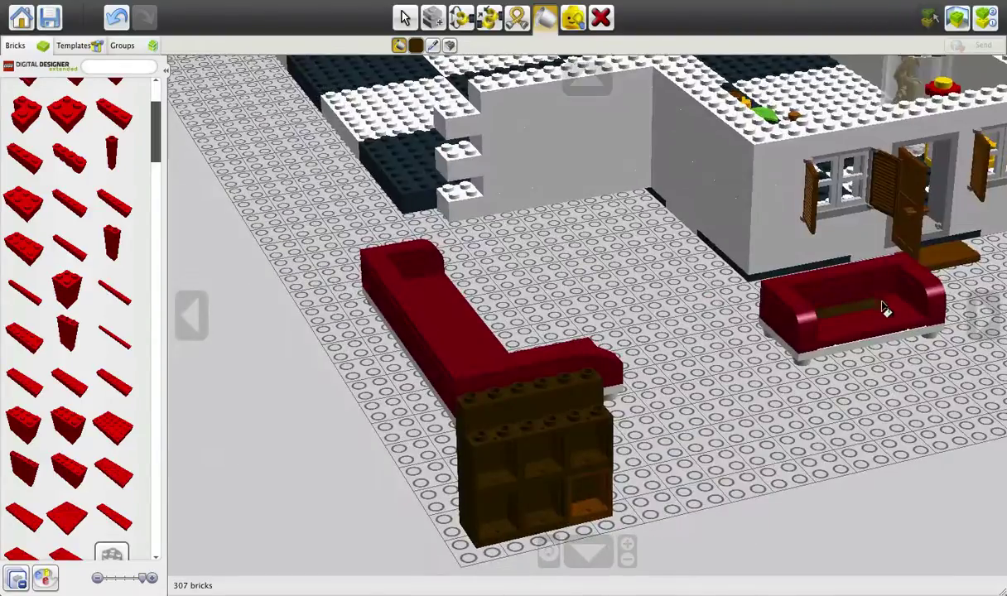
right_drag(884, 308, 780, 387)
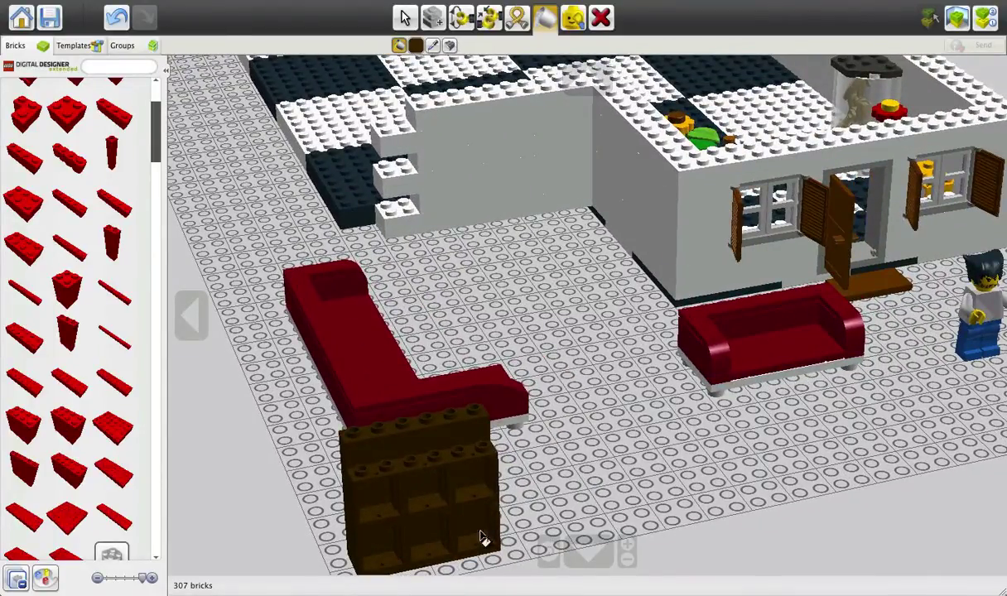
Clone the bookcase frame for a third row, placing copies on top of the first two columns and making one more
right_drag(482, 537, 437, 495)
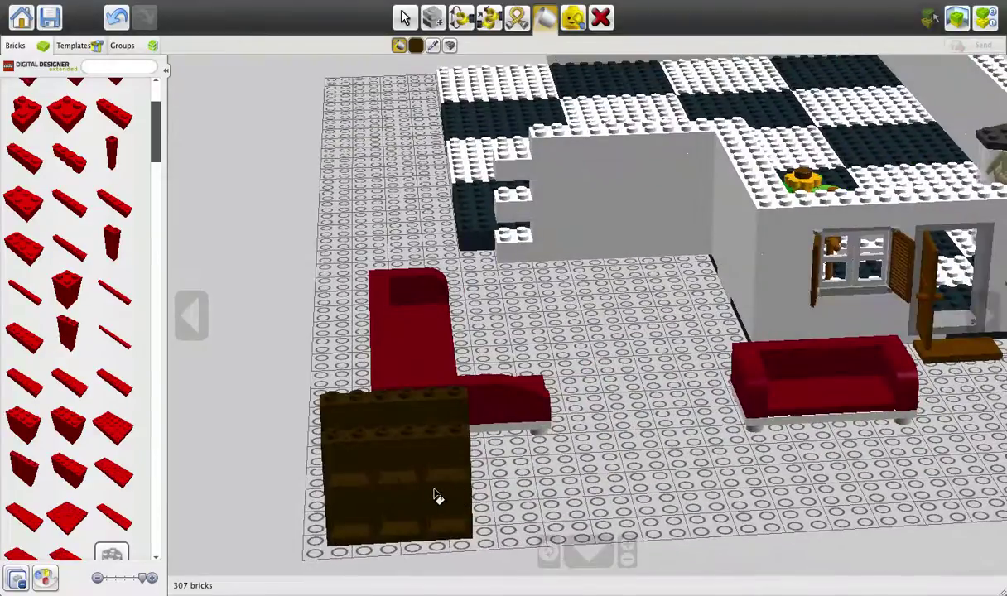
key(c)
click(435, 484)
click(346, 428)
click(365, 434)
click(393, 430)
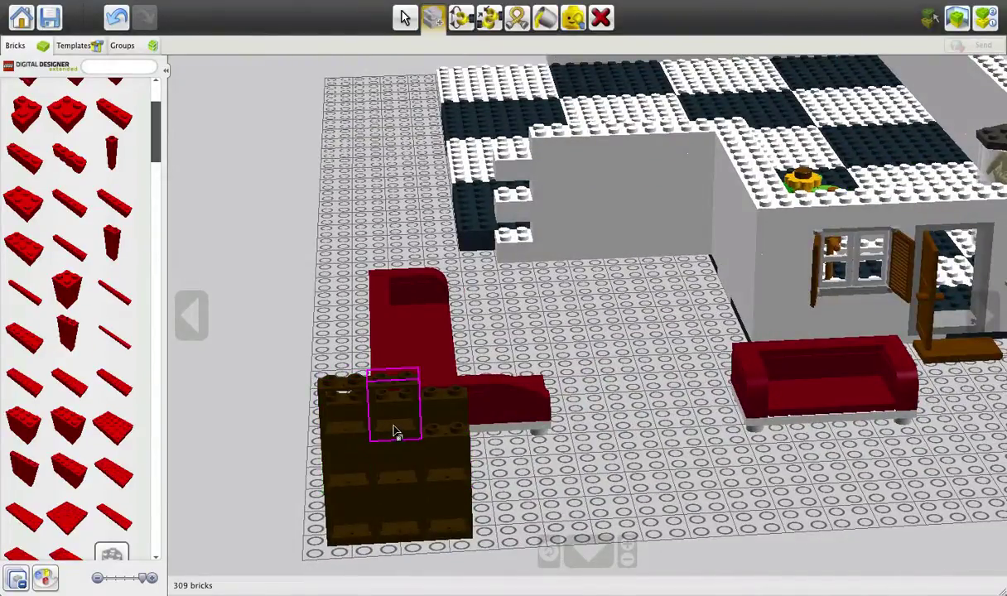
click(444, 432)
click(446, 433)
Move the stray frame beside the corner sofa to the top of the bookcase's third column
right_drag(451, 456, 278, 477)
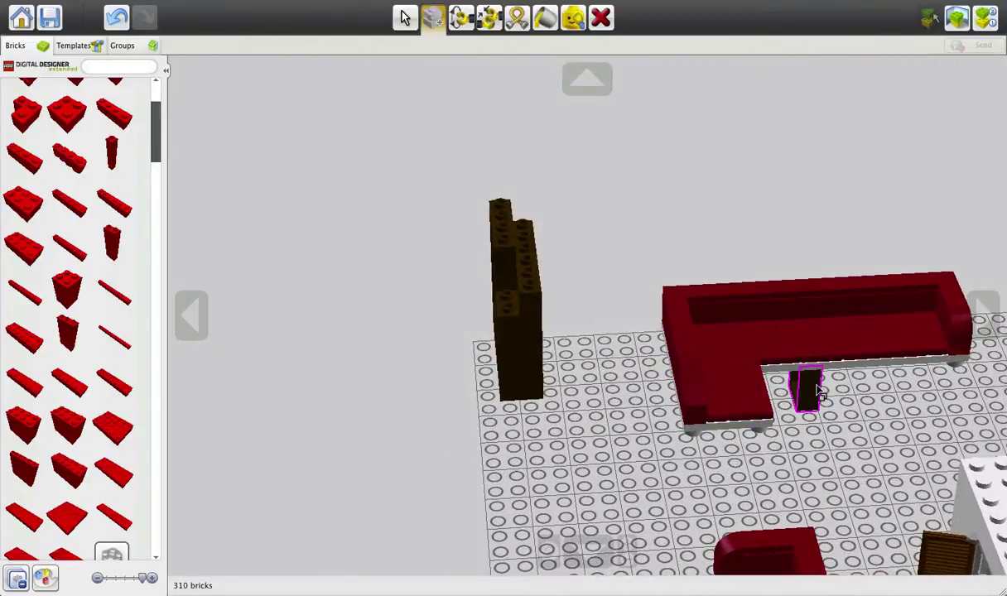
key(v)
drag(818, 391, 508, 290)
right_drag(431, 305, 593, 311)
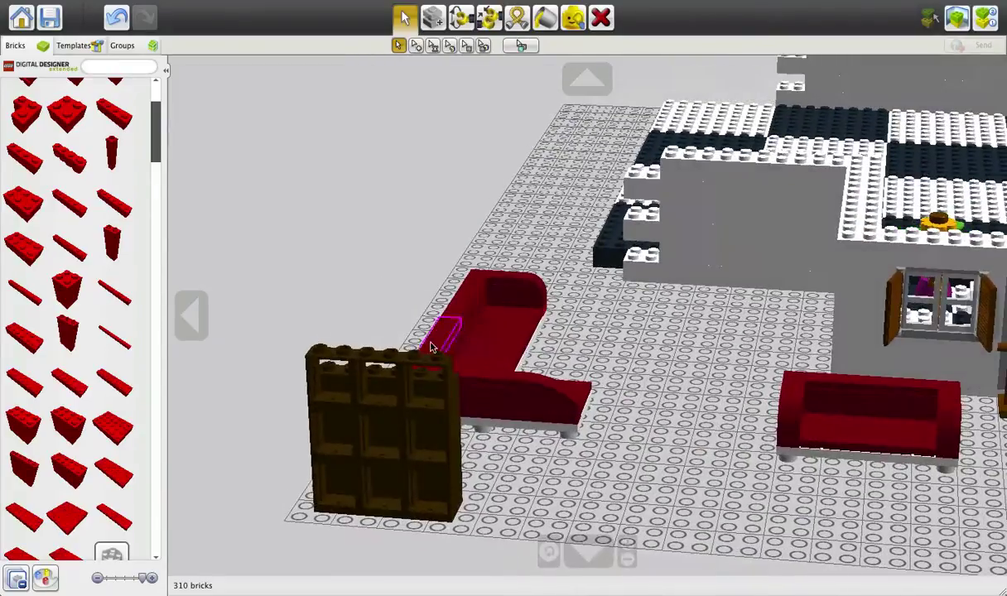
Add a red six-stud-long brick on top of the back panel behind the bookcase's top row
shift+right_drag(431, 347, 584, 316)
right_drag(339, 290, 480, 382)
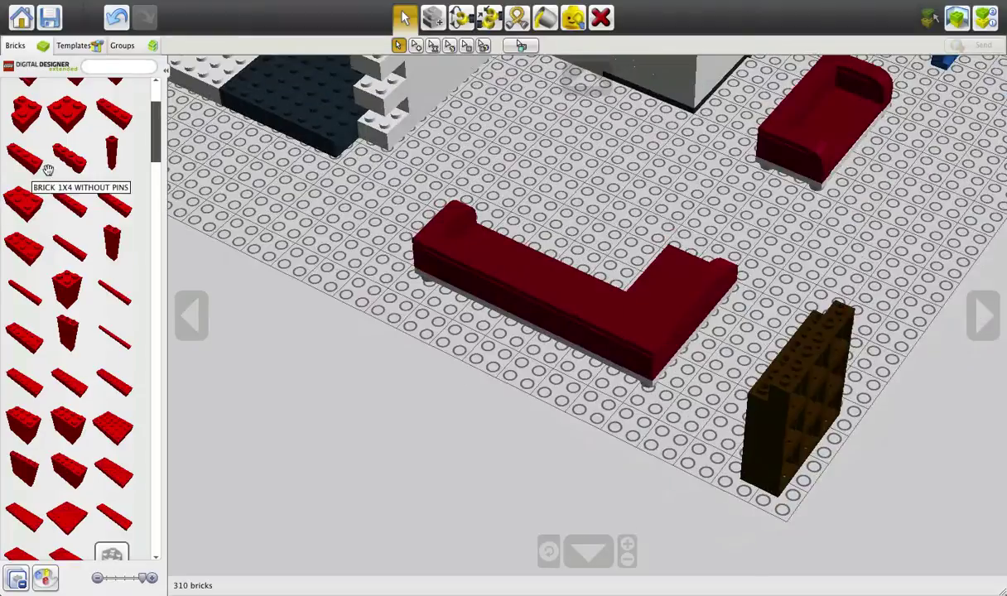
click(61, 191)
drag(61, 191, 778, 386)
right_drag(778, 386, 609, 323)
Cover the top of the bookcase with three red 2x2 flat tiles placed side by side
scroll(118, 241, up, 3)
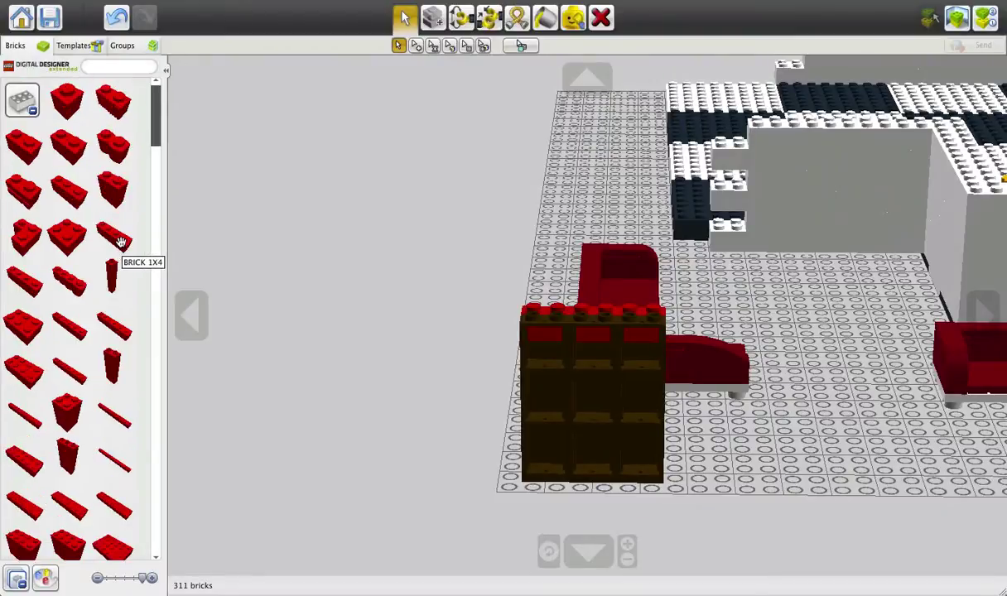
click(33, 109)
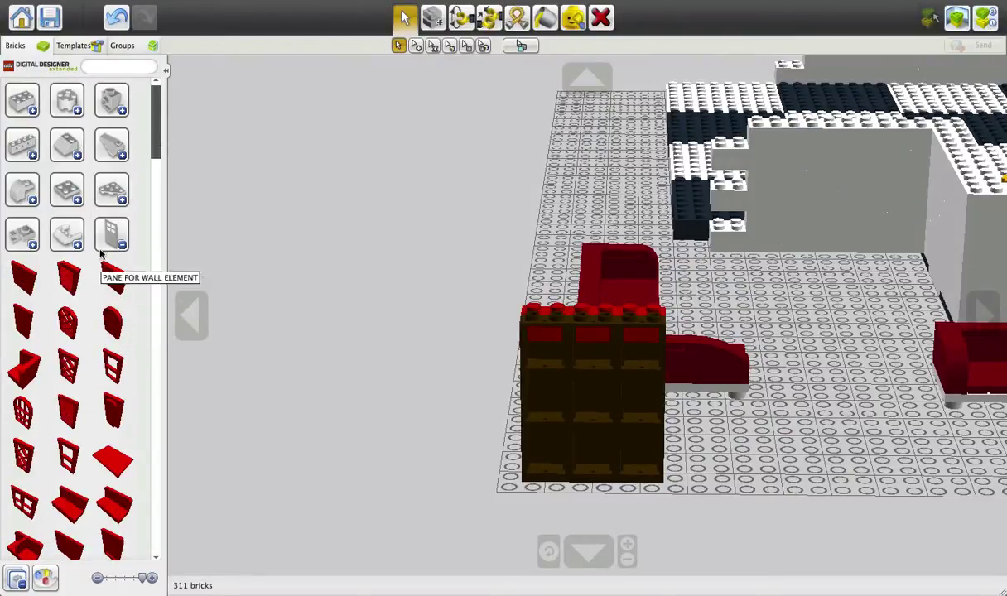
click(65, 193)
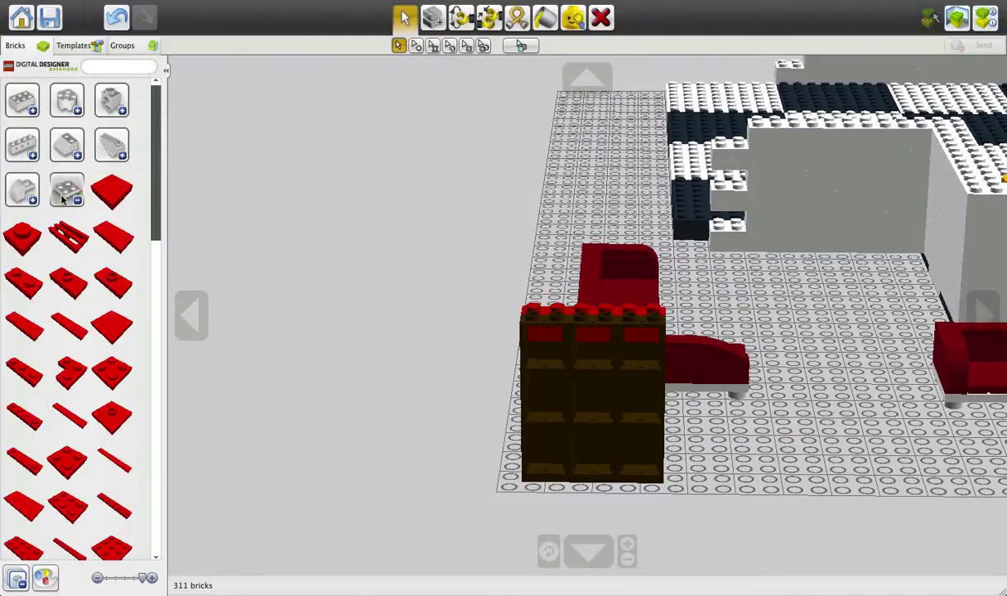
click(116, 342)
click(551, 313)
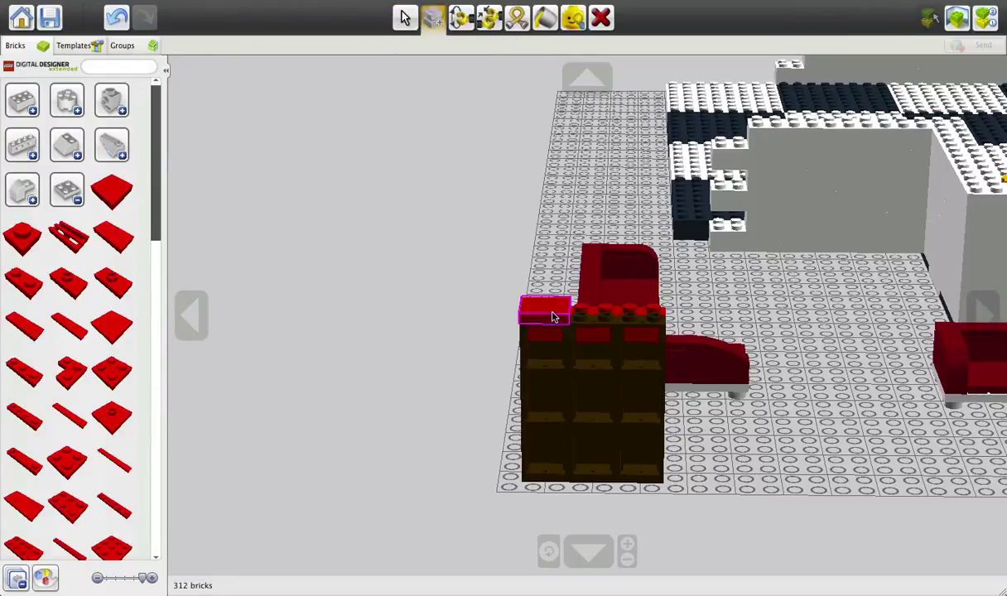
click(587, 312)
click(639, 315)
key(Escape)
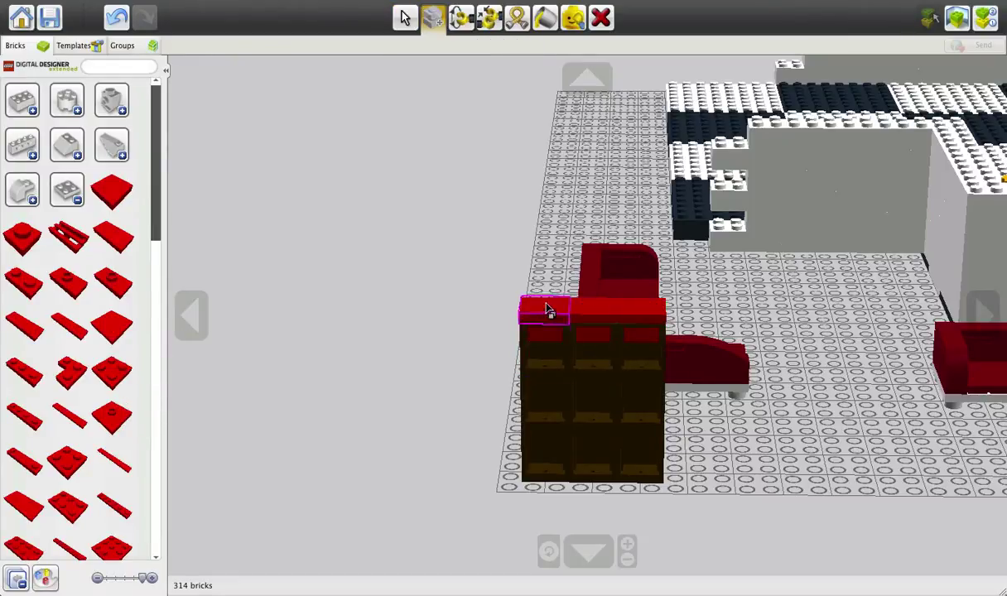
Paint the top flat tiles and the red back brick of the bookcase dark brown
click(543, 18)
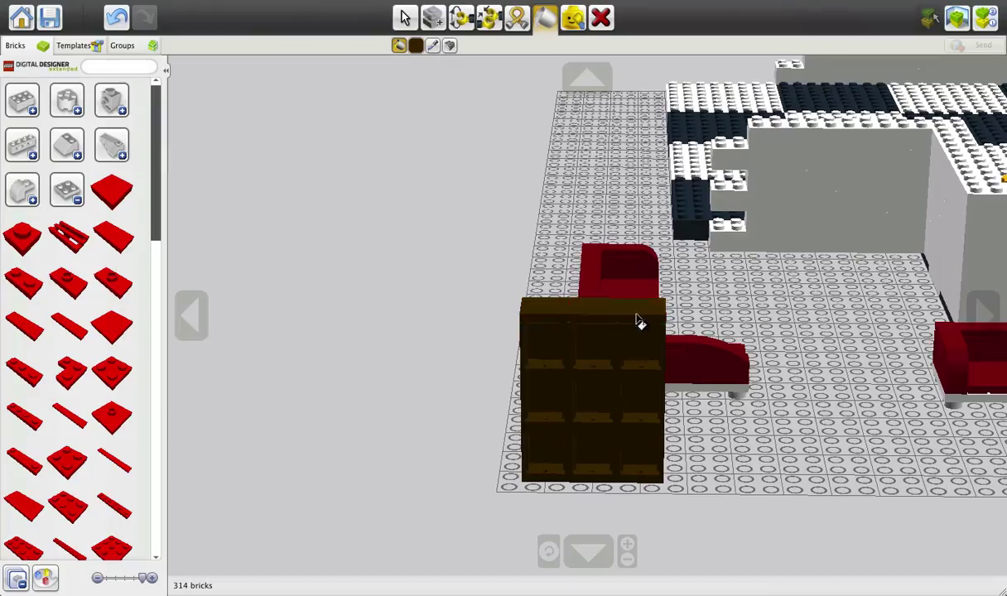
right_drag(606, 349, 633, 393)
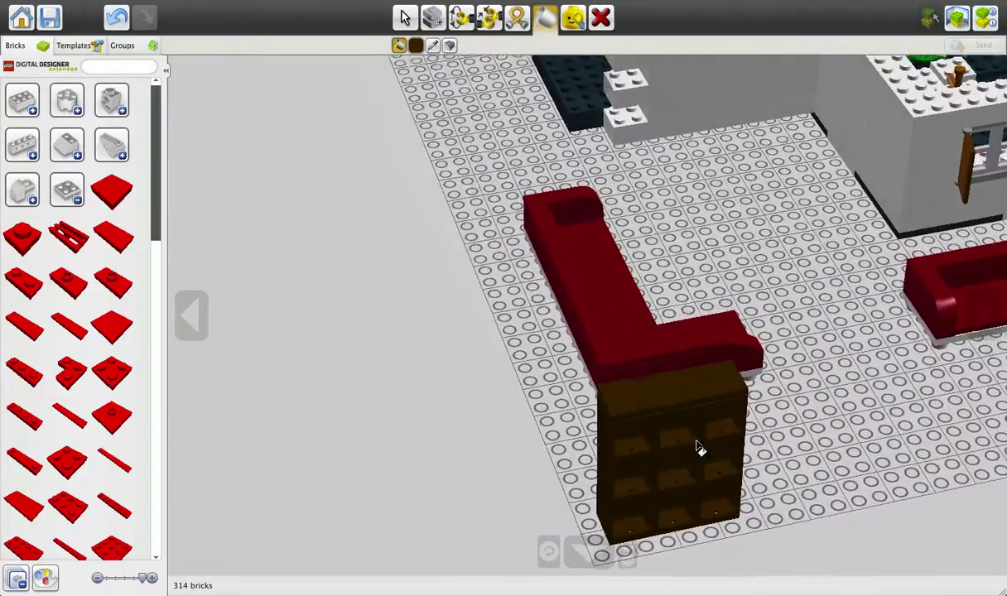
right_drag(698, 448, 726, 396)
right_drag(584, 385, 743, 400)
scroll(744, 400, up, 2)
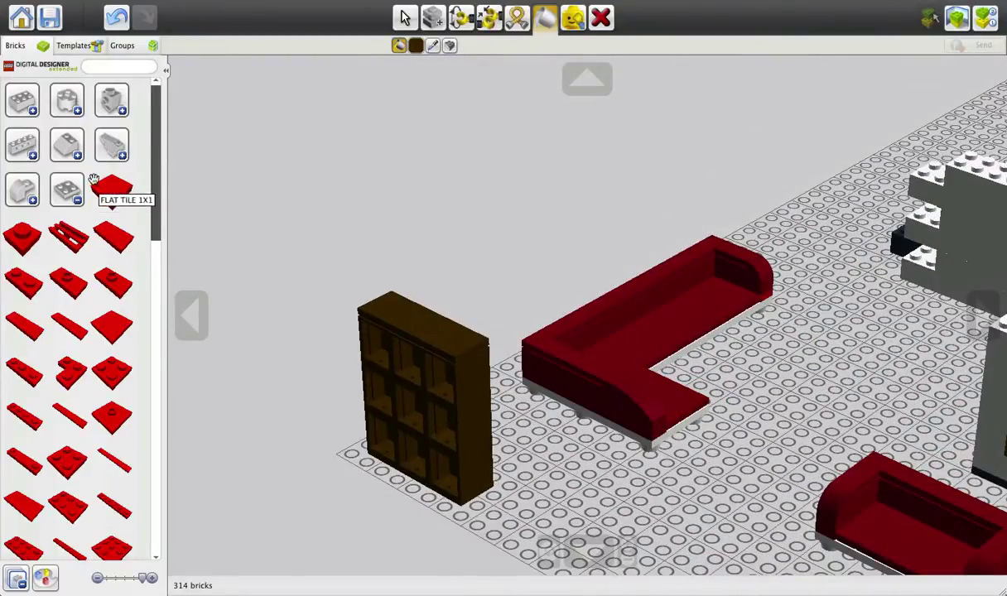
click(67, 190)
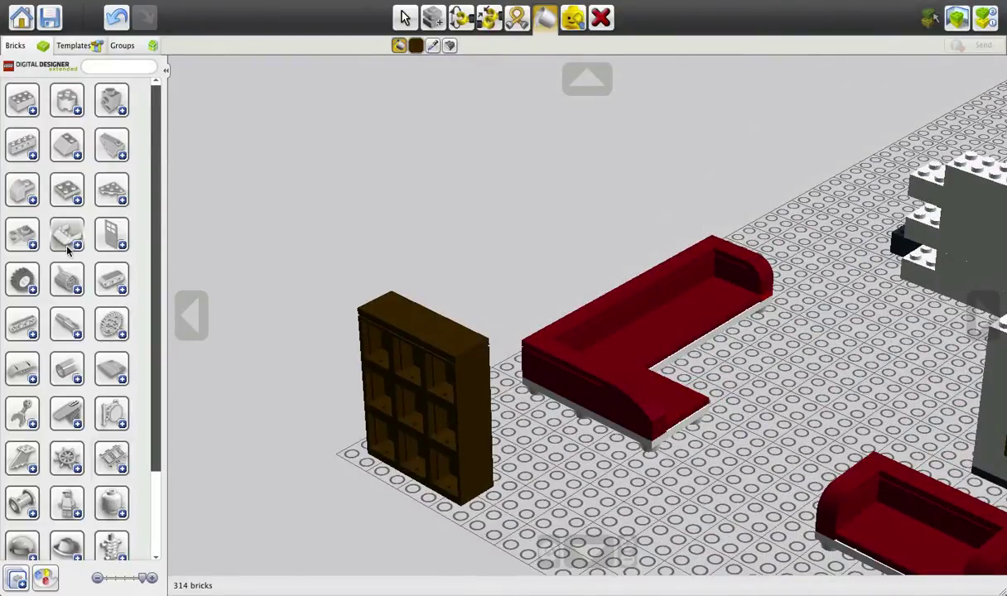
click(112, 237)
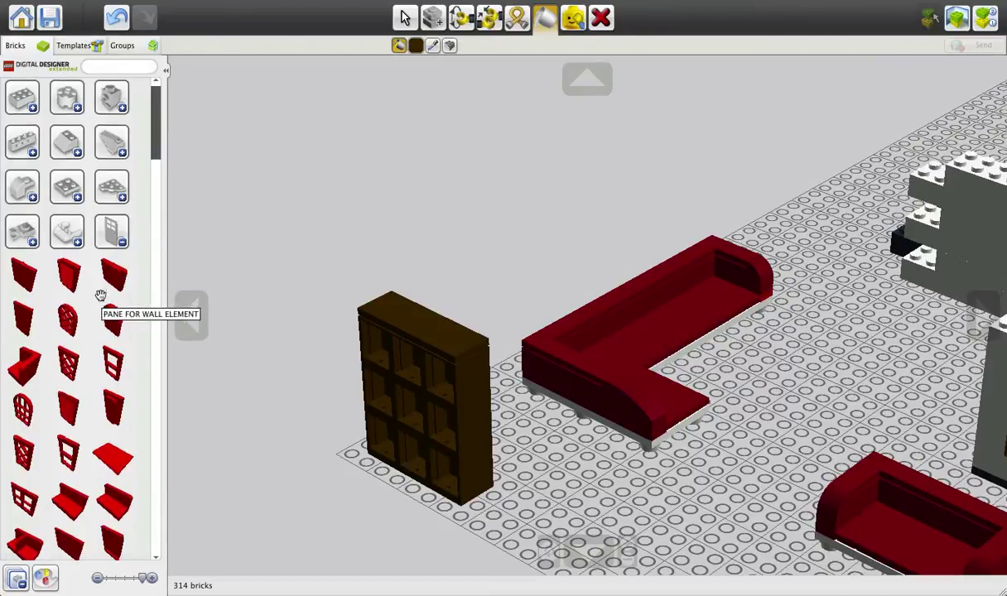
scroll(97, 297, down, 4)
scroll(79, 315, up, 5)
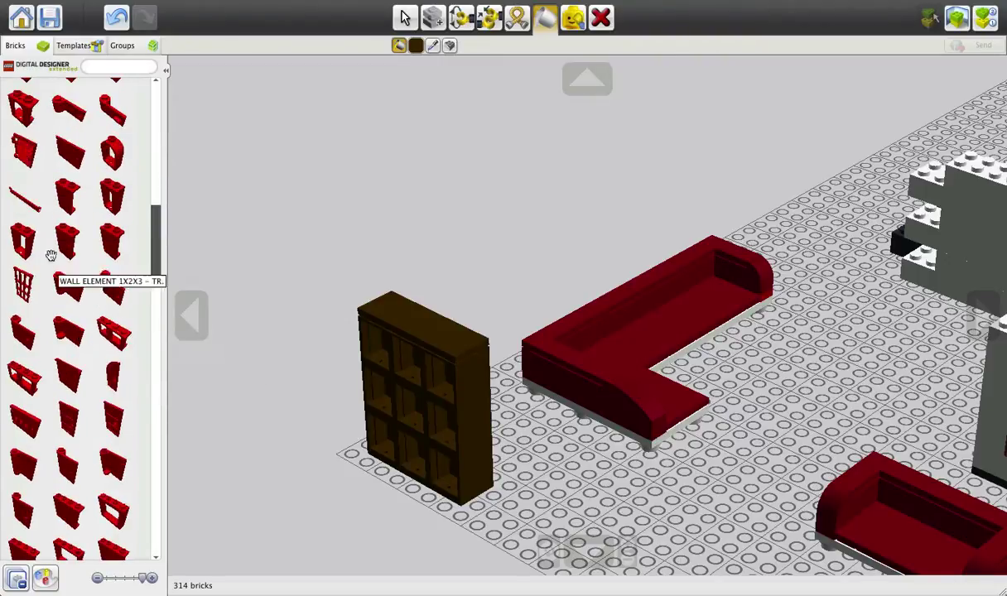
scroll(49, 257, up, 4)
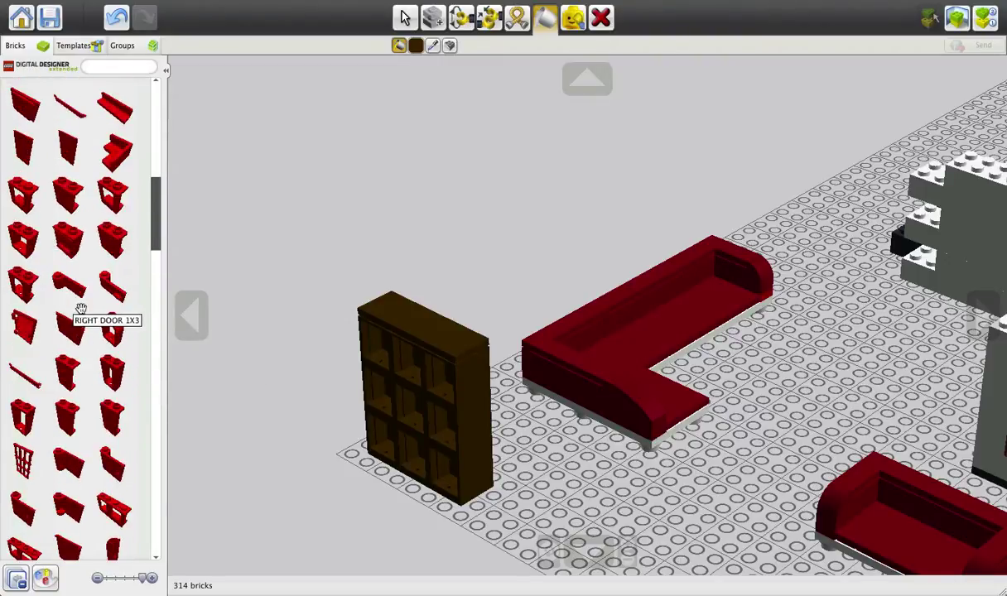
click(107, 366)
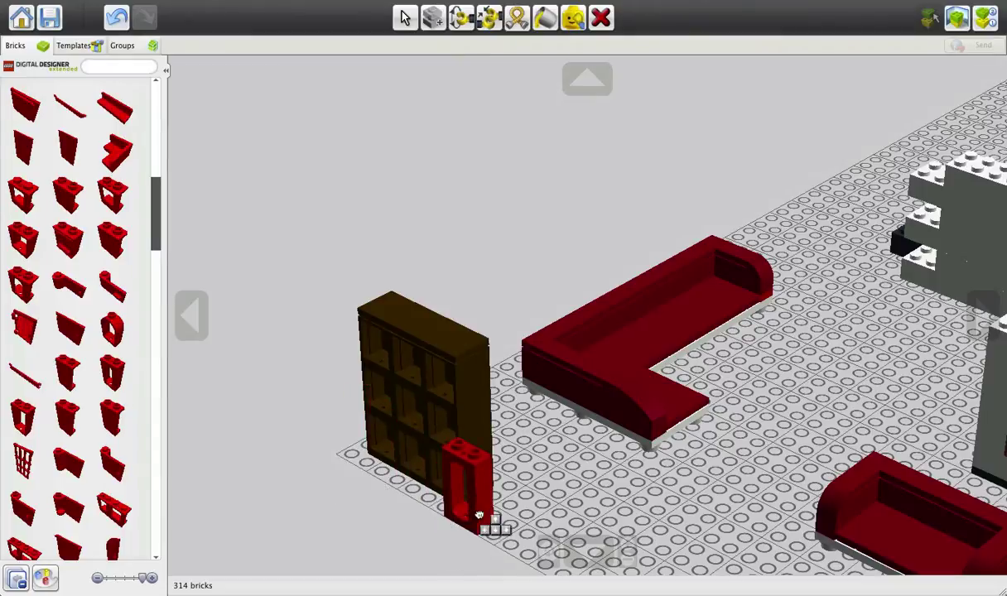
click(47, 256)
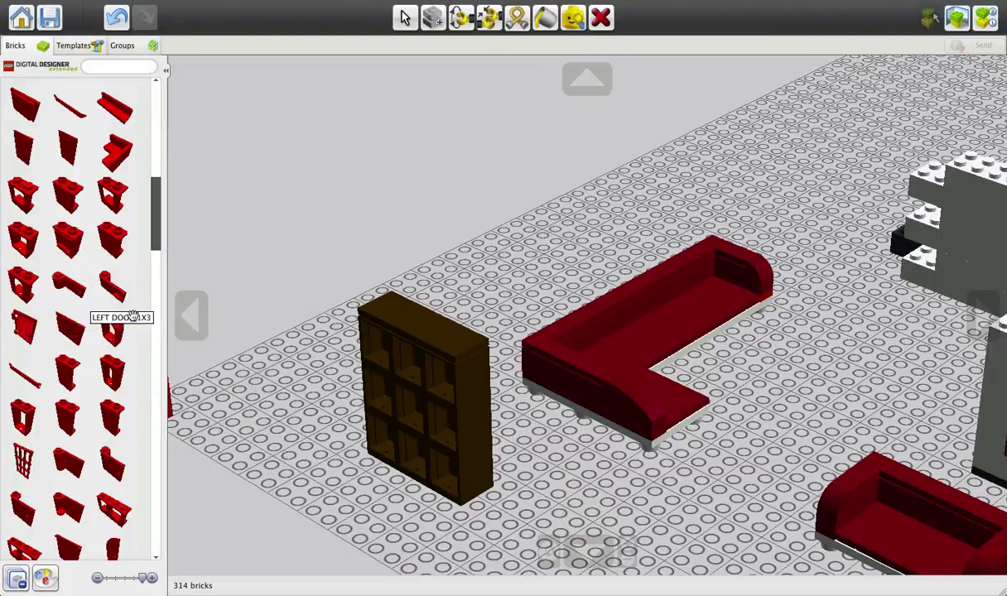
click(24, 311)
right_drag(318, 342, 364, 373)
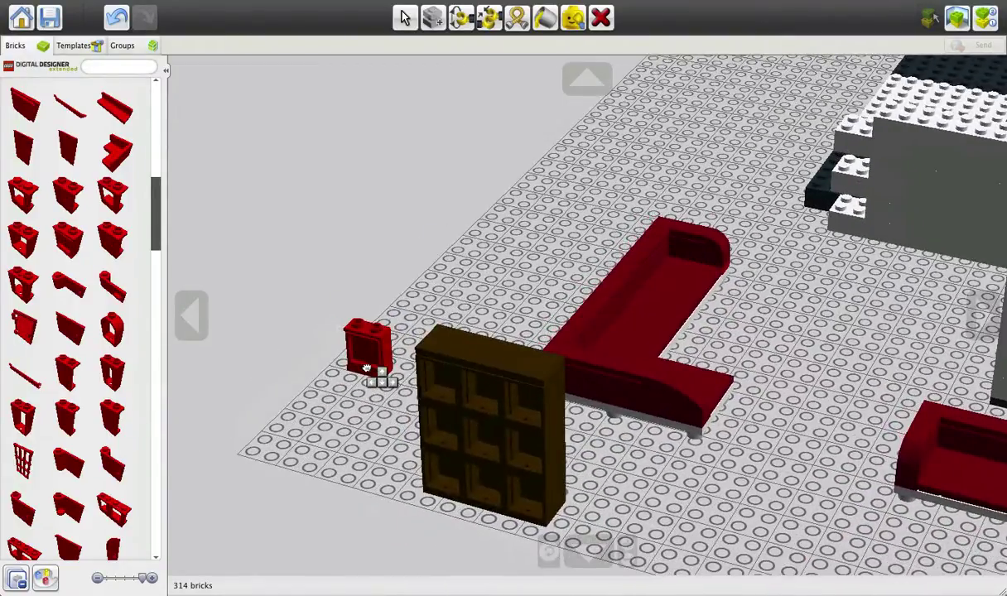
Try a red two-stud-wide wall frame in front of the bookcase's bottom-left compartment
click(25, 224)
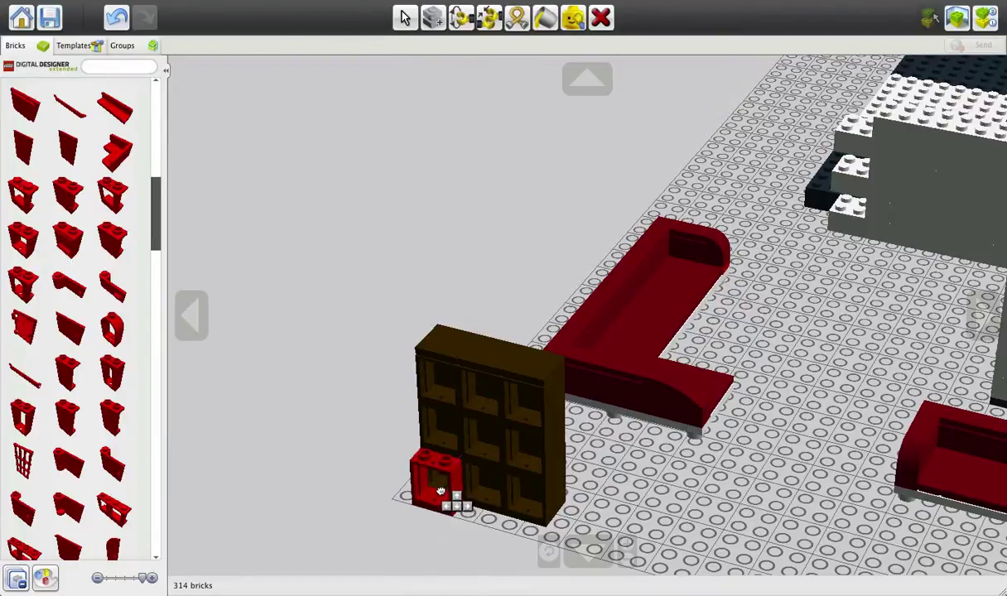
click(440, 491)
right_drag(441, 488, 450, 470)
right_drag(526, 452, 492, 428)
Delete the red frame standing in front of the bookcase
click(522, 47)
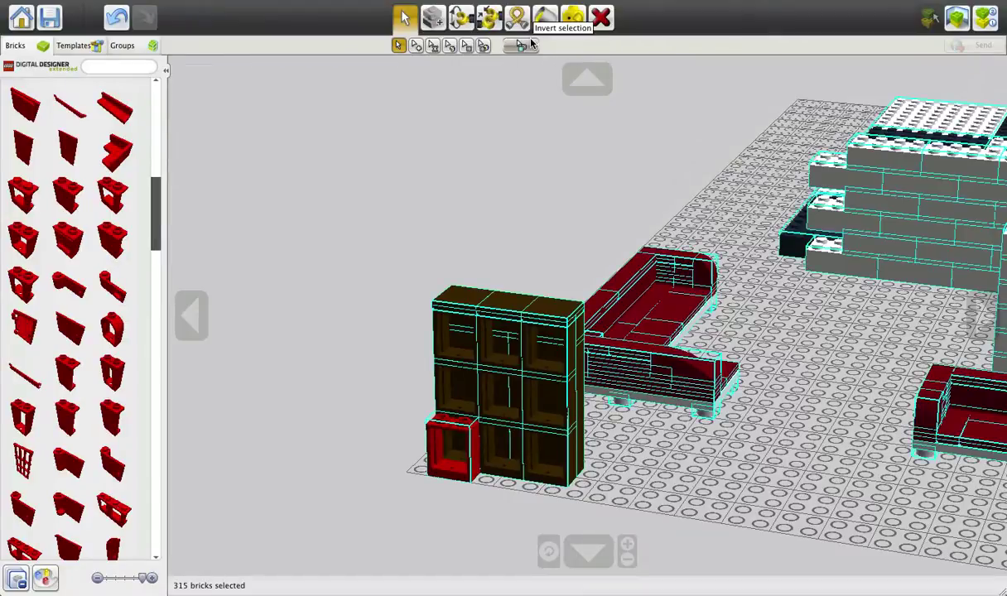
click(528, 46)
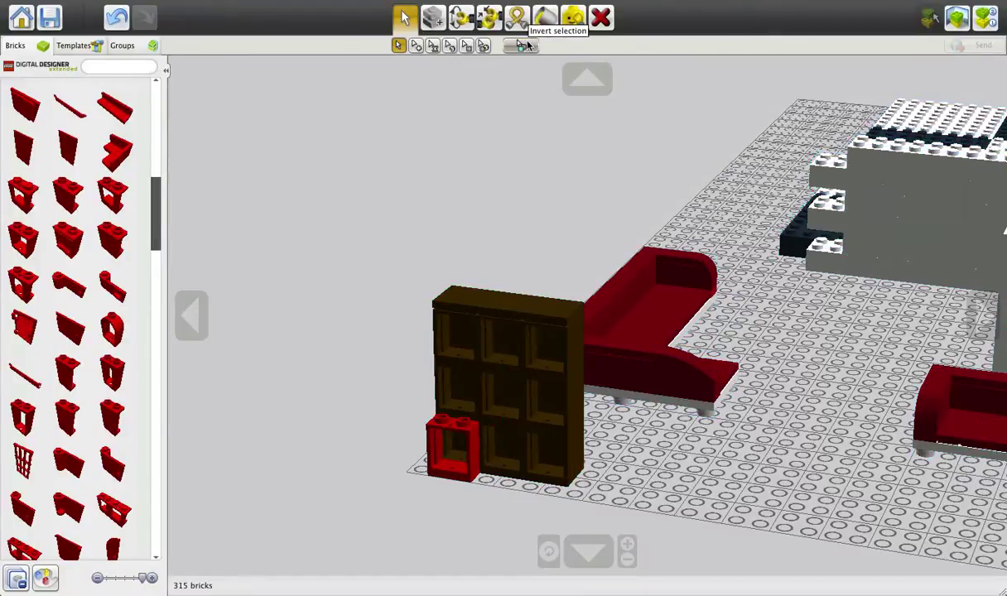
key(d)
click(439, 451)
right_drag(441, 452, 468, 489)
Select all nine bookcase frames together and clone them as a second layer in front of the bookcase
key(c)
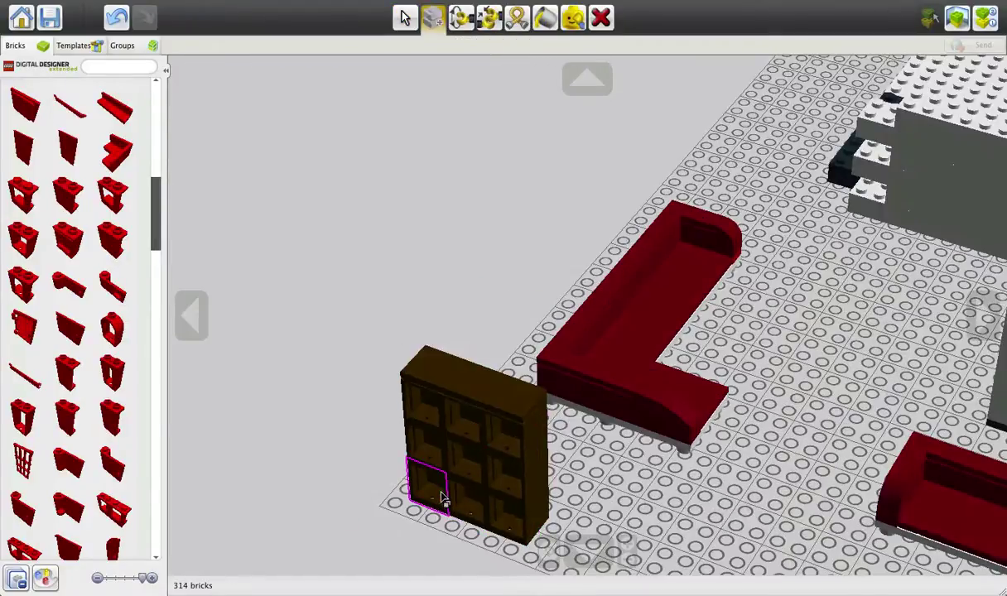
click(442, 487)
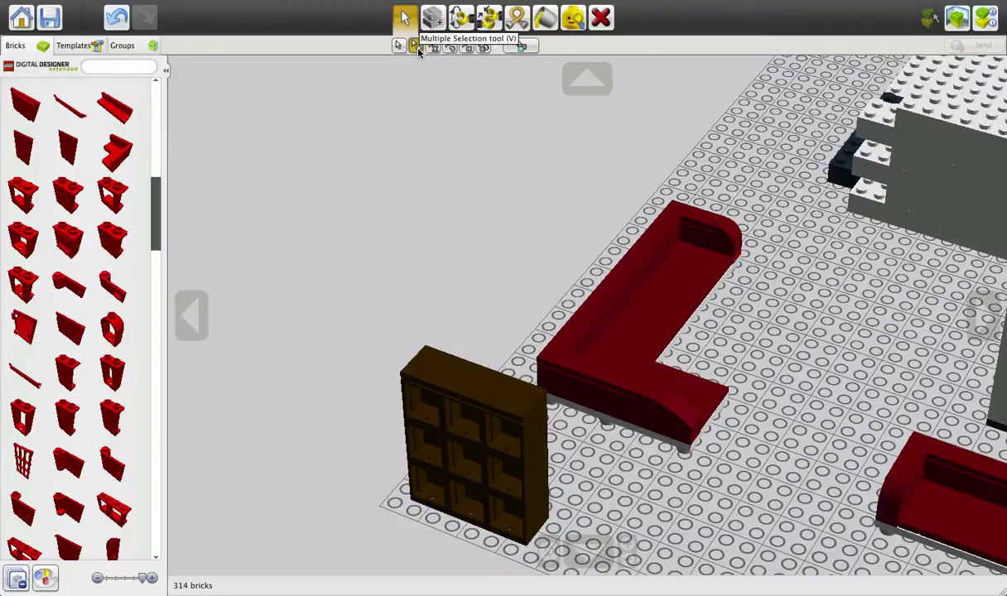
click(421, 406)
click(461, 419)
click(495, 433)
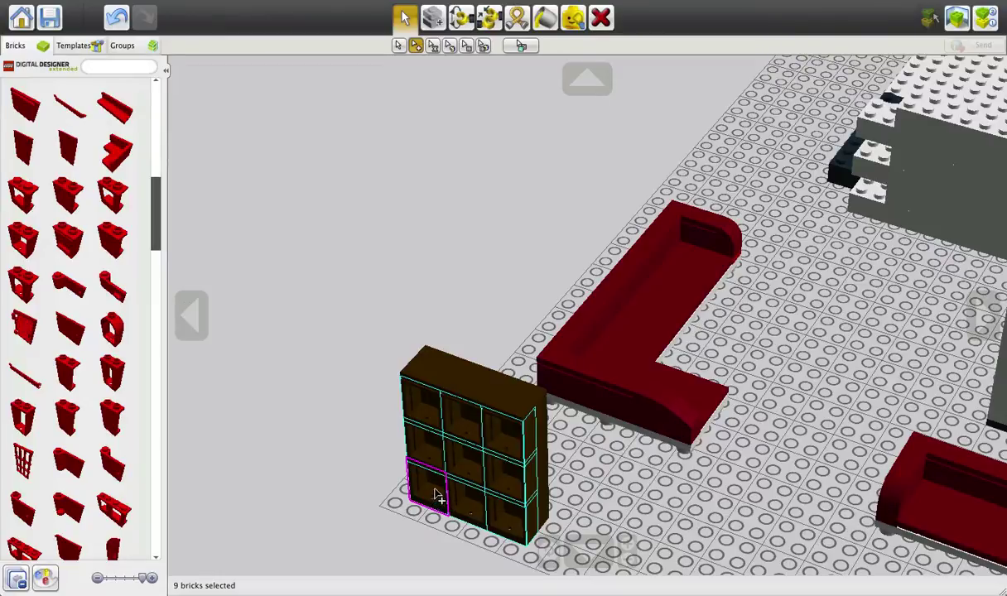
mouse_move(439, 495)
mouse_down()
mouse_move(461, 539)
mouse_move(466, 533)
mouse_up()
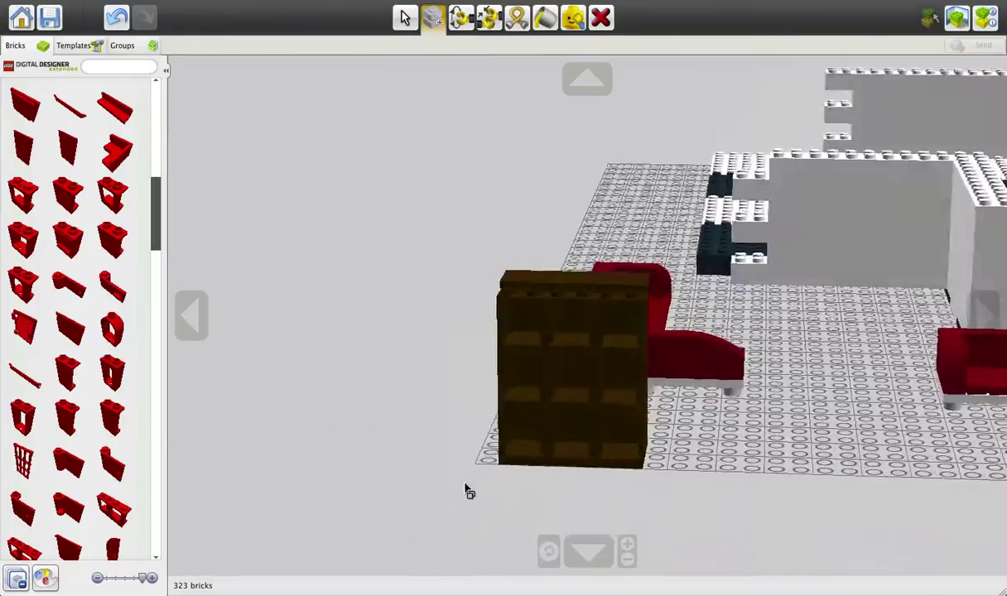
right_drag(466, 491, 328, 474)
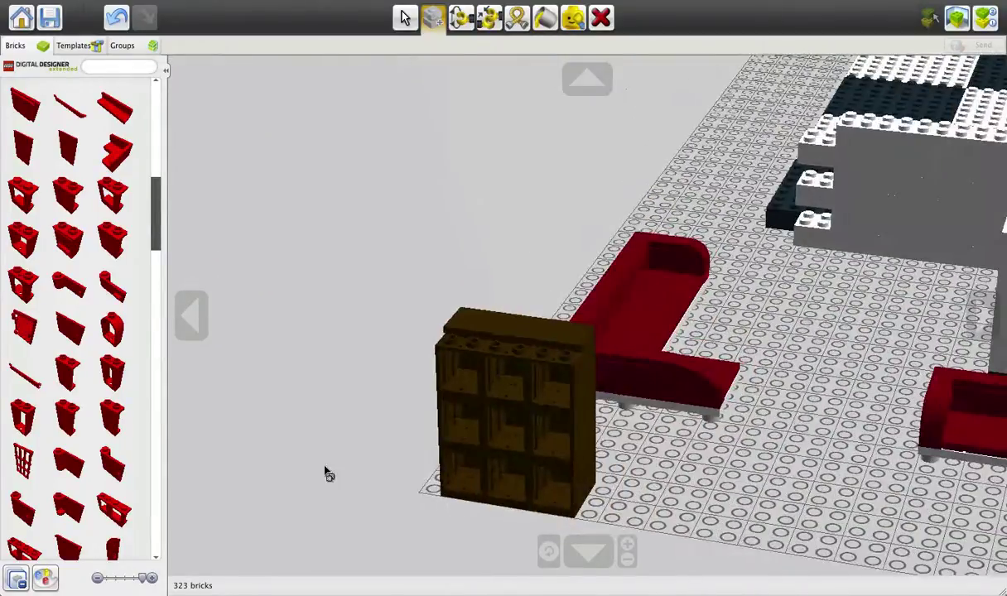
Cover the studs of the front frame layer with a red six-stud-long flat tile and paint it dark brown
scroll(79, 366, up, 10)
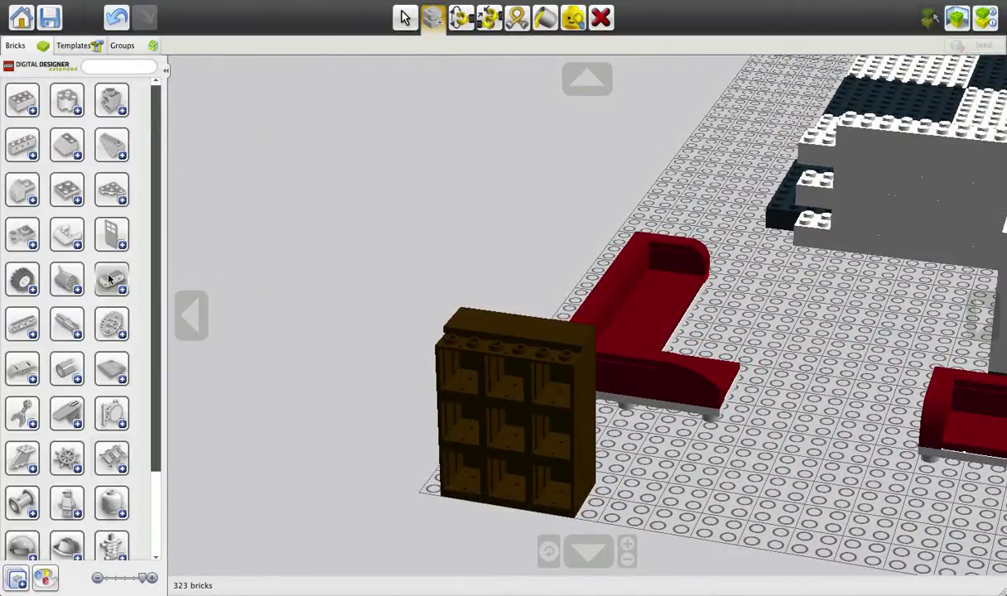
click(68, 189)
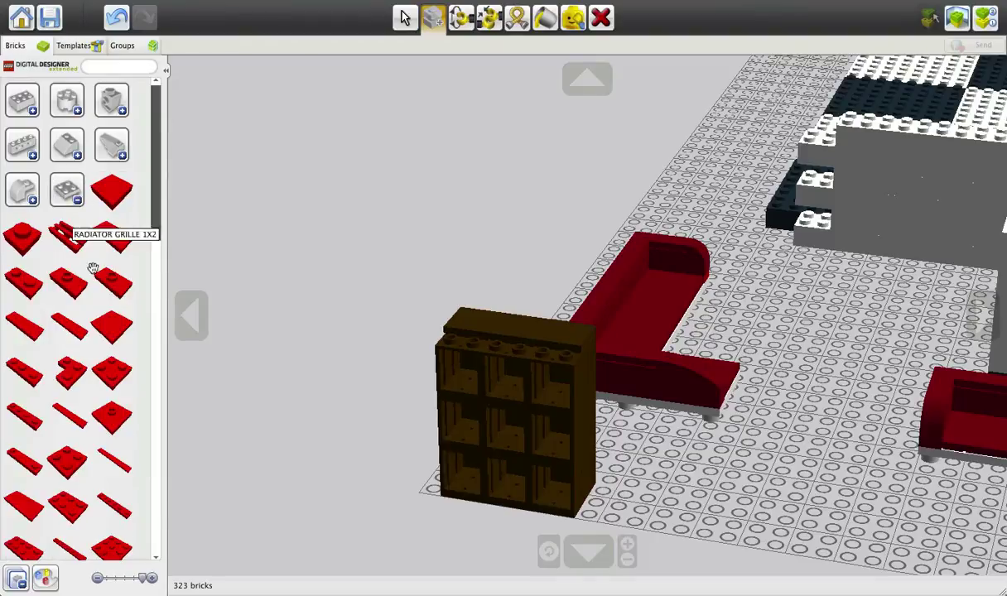
click(67, 412)
click(512, 352)
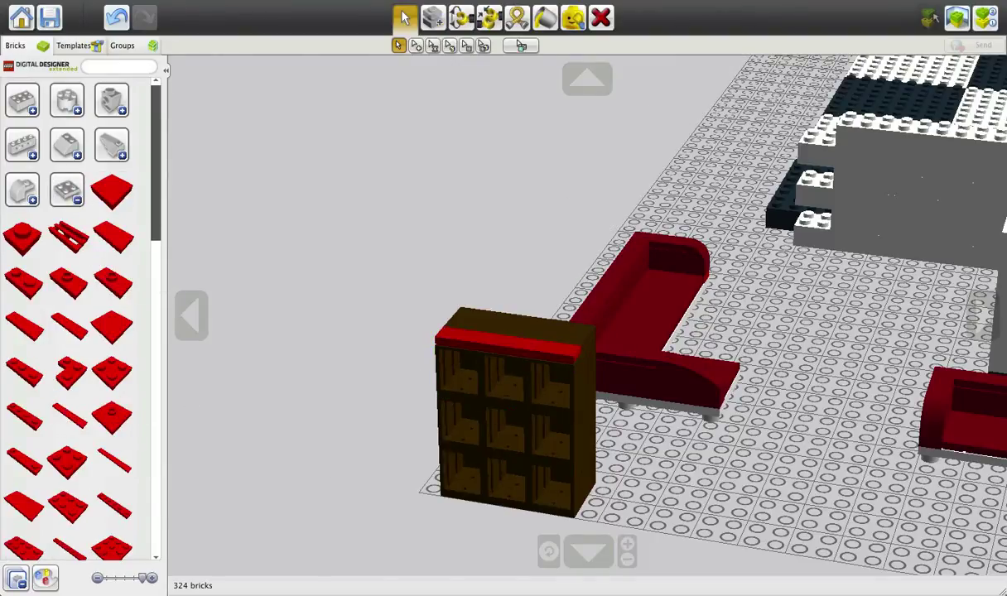
key(b)
right_drag(537, 352, 501, 442)
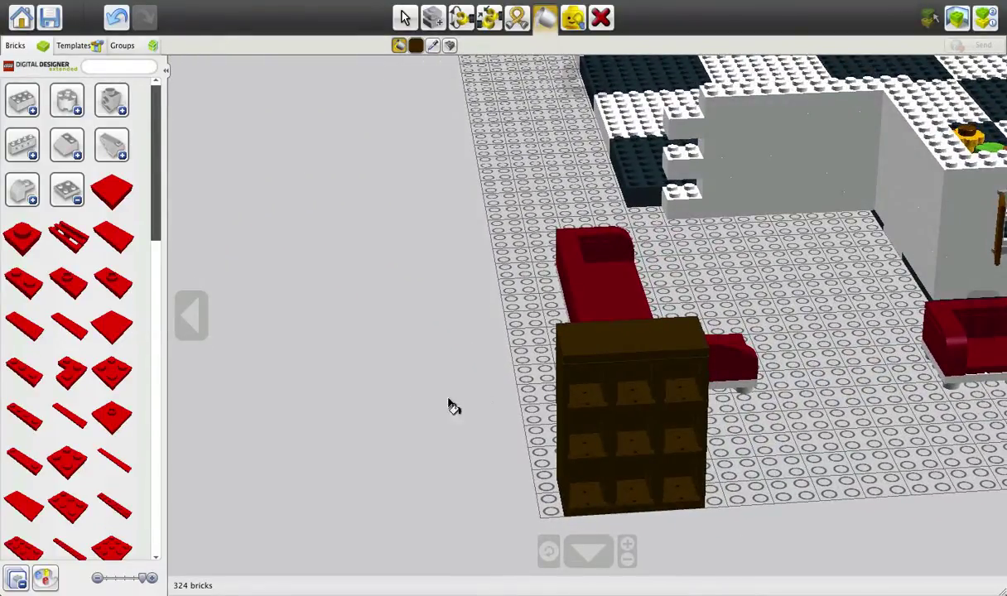
Undo the front layer of cloned frames along with its flat tile and collapse the plate category
right_drag(702, 441, 529, 421)
scroll(785, 460, down, 5)
scroll(529, 420, up, 3)
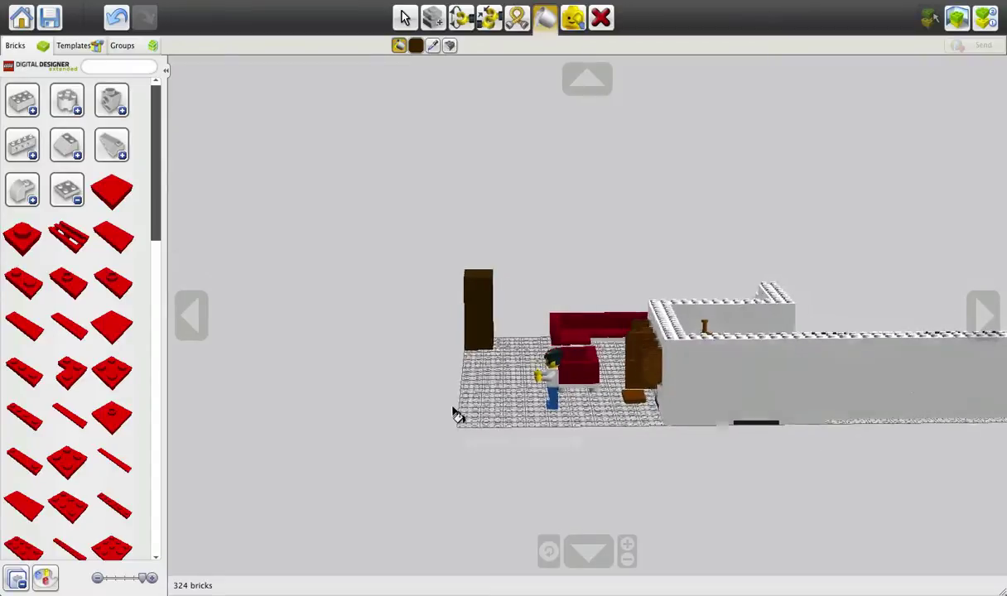
right_drag(593, 416, 647, 458)
scroll(634, 414, up, 10)
scroll(638, 471, down, 5)
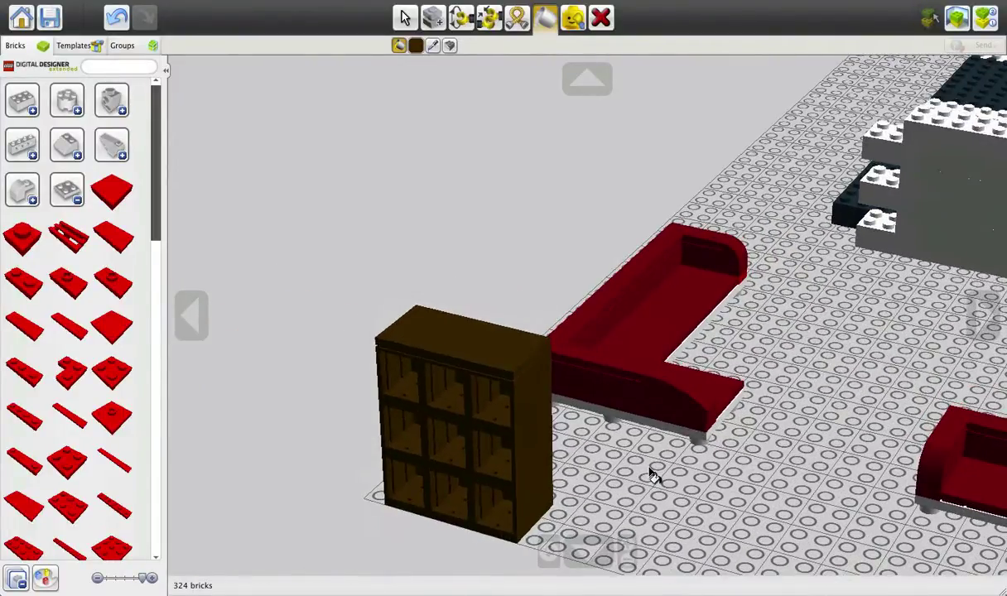
key(ctrl+z)
right_drag(652, 472, 576, 434)
click(77, 202)
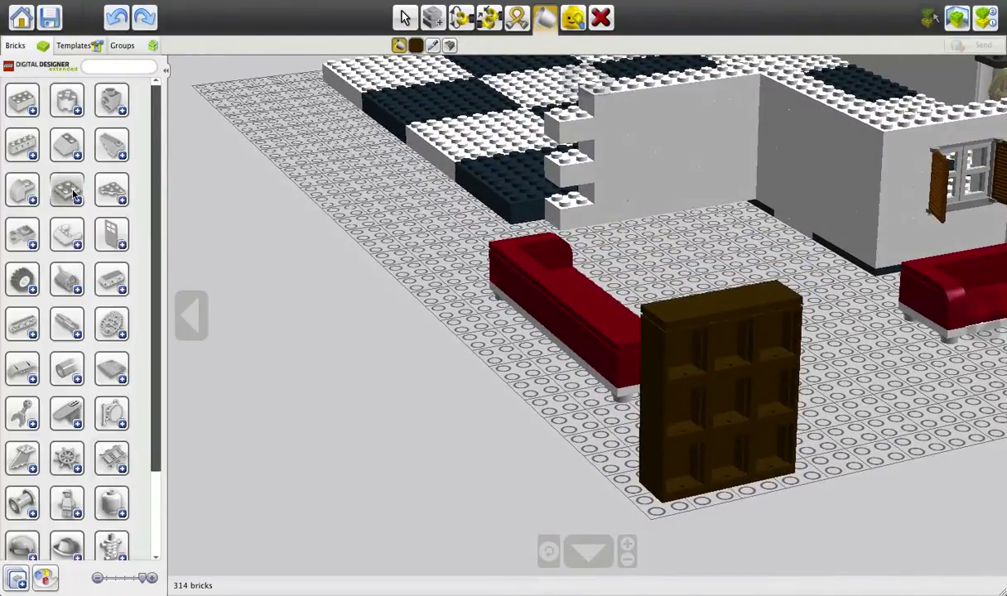
Browse the windscreen parts and the door and wall element parts for a piece suited to small shelf compartments
scroll(70, 352, down, 4)
scroll(94, 301, up, 4)
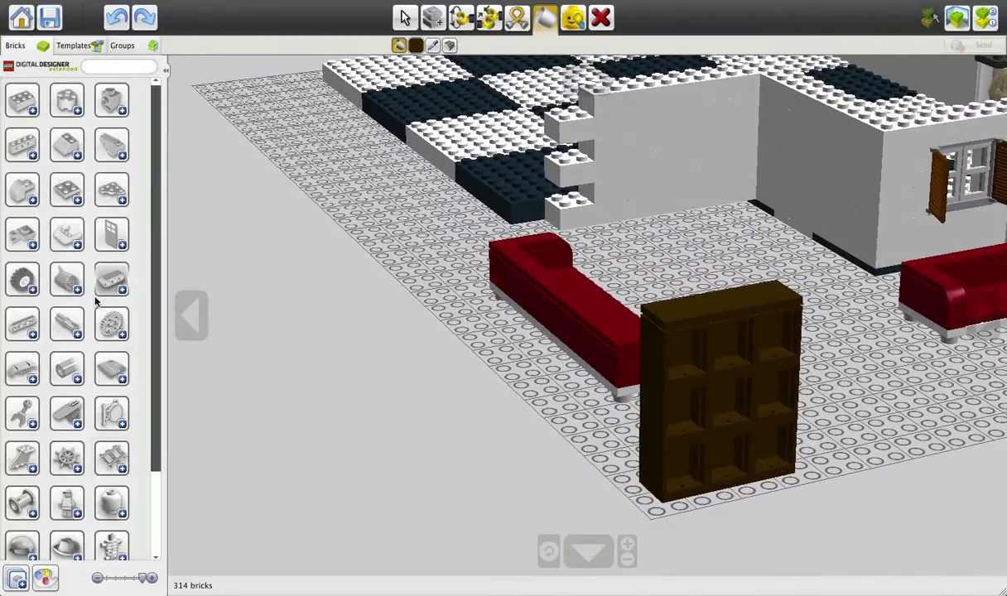
click(70, 236)
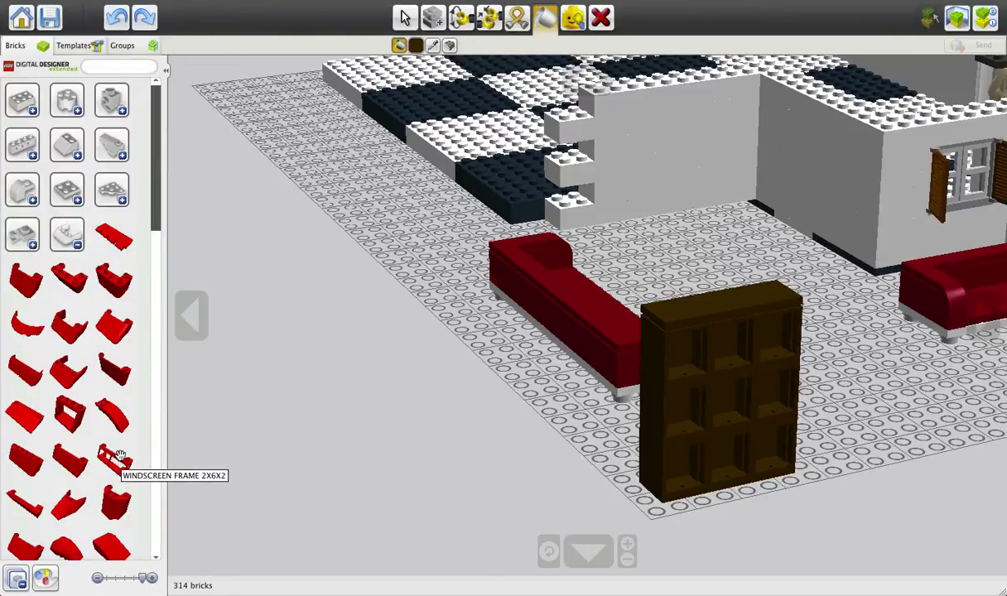
scroll(120, 457, down, 5)
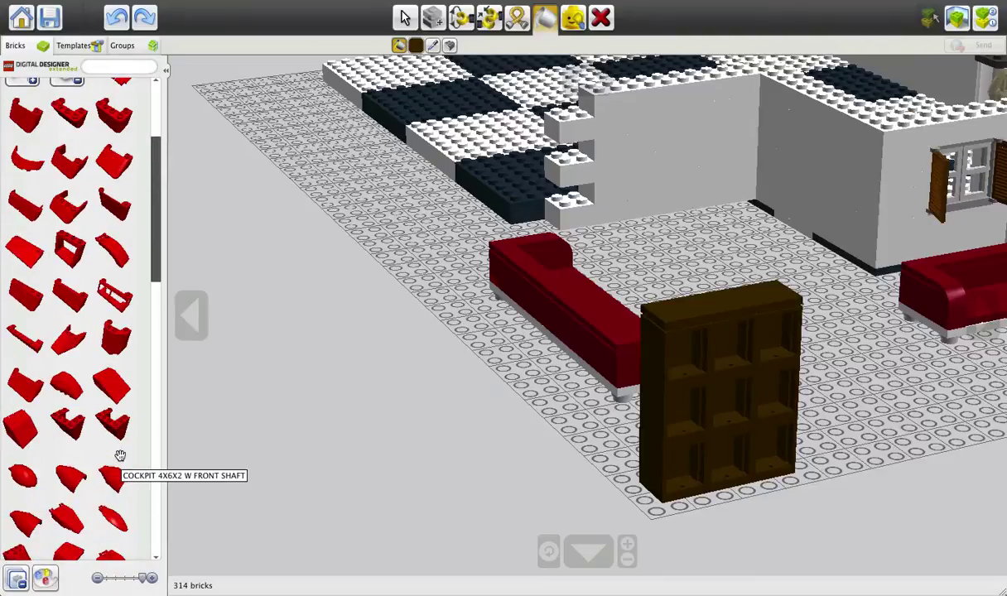
scroll(120, 456, down, 10)
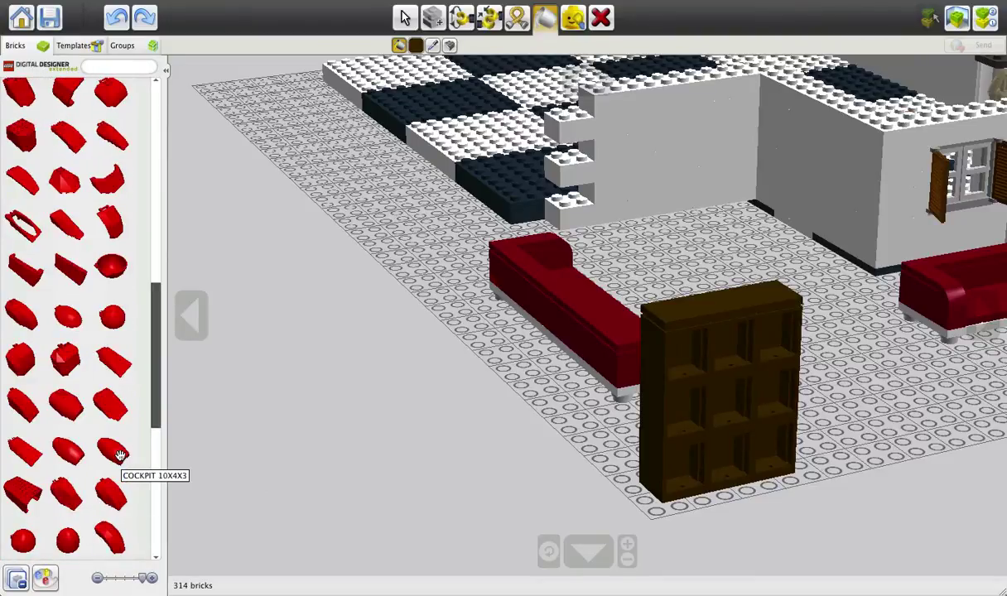
scroll(72, 469, up, 15)
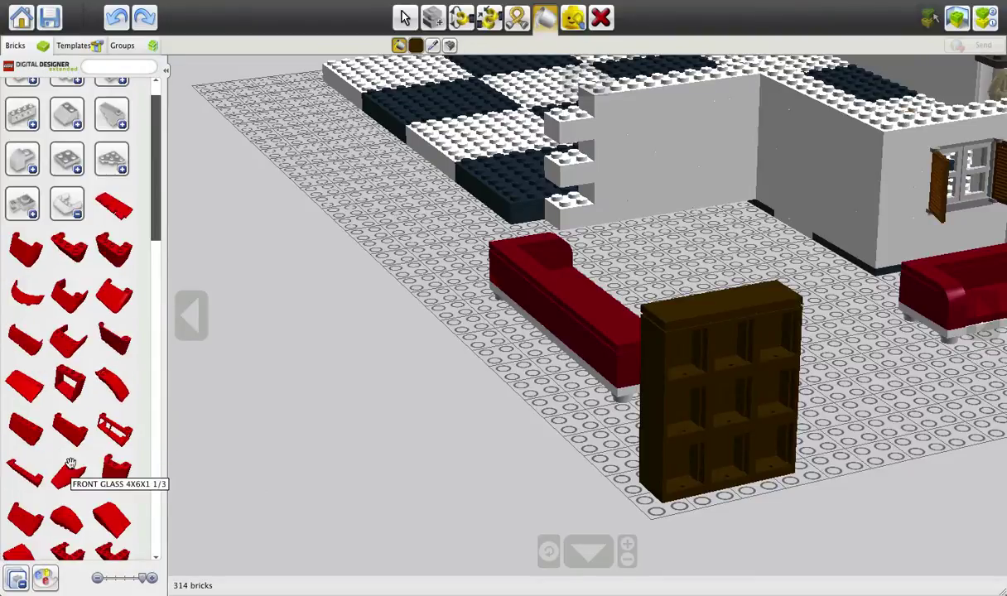
click(72, 214)
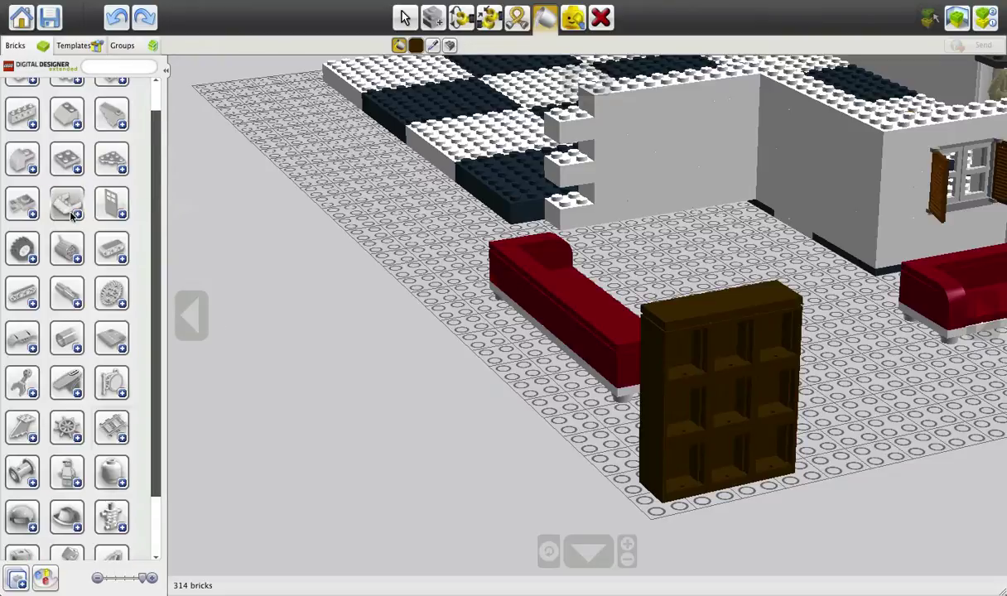
click(120, 245)
scroll(111, 222, down, 5)
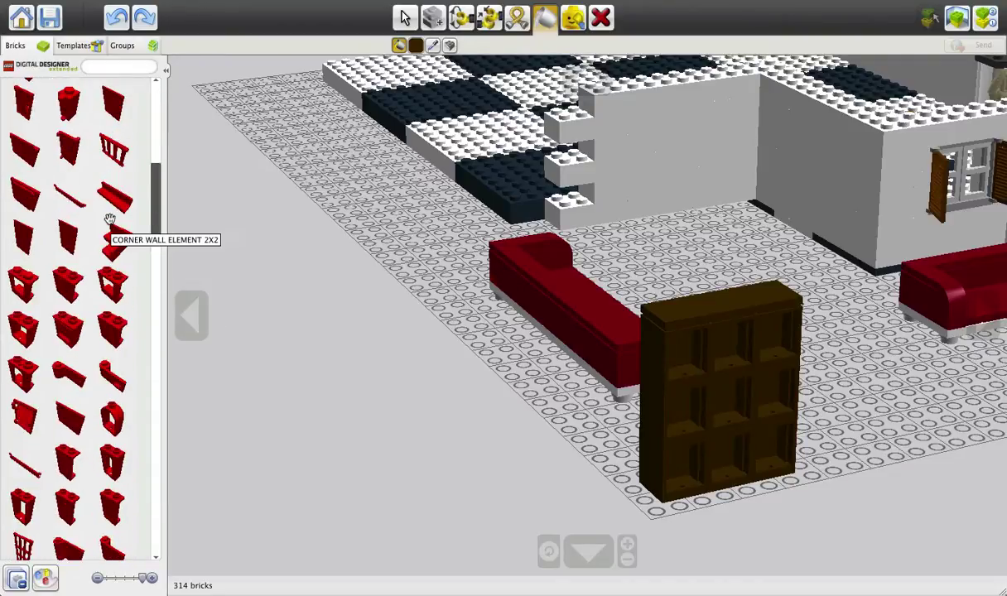
scroll(110, 220, up, 3)
scroll(116, 219, up, 1)
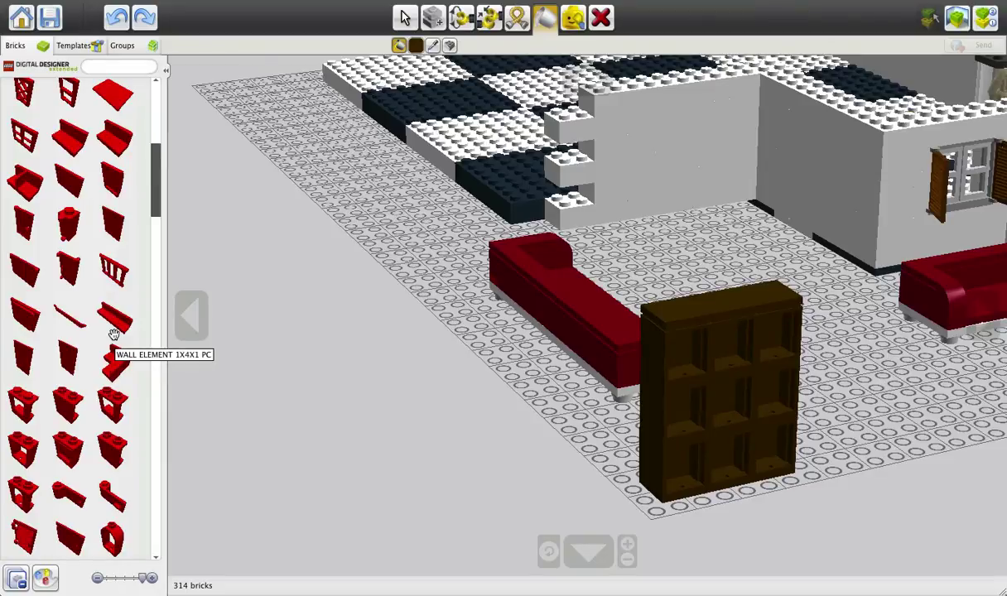
scroll(114, 333, up, 7)
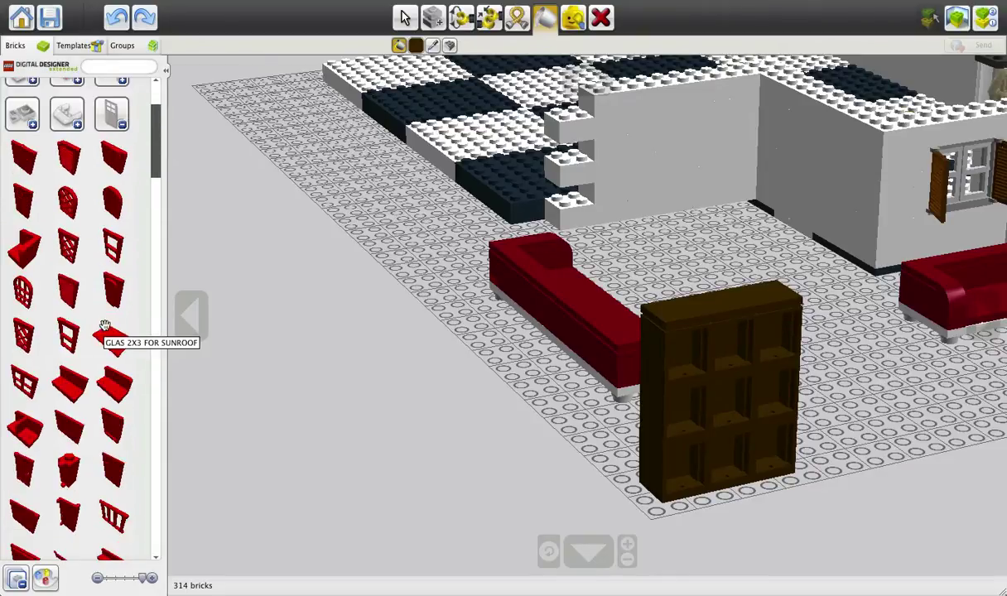
Try out a small corner wall element and a longer wall element on the baseplate beside the bookcase
click(25, 252)
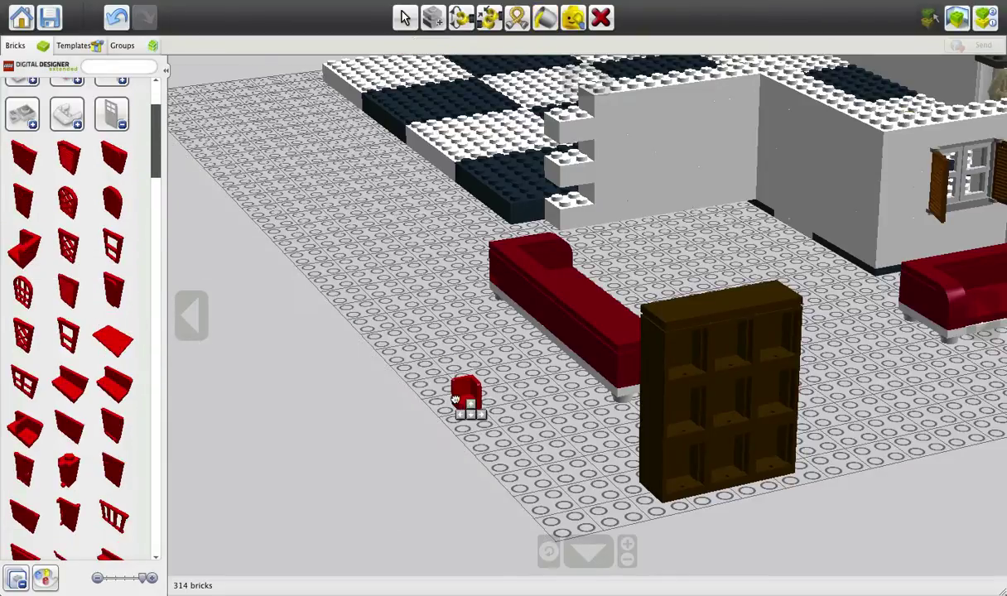
right_drag(607, 491, 528, 489)
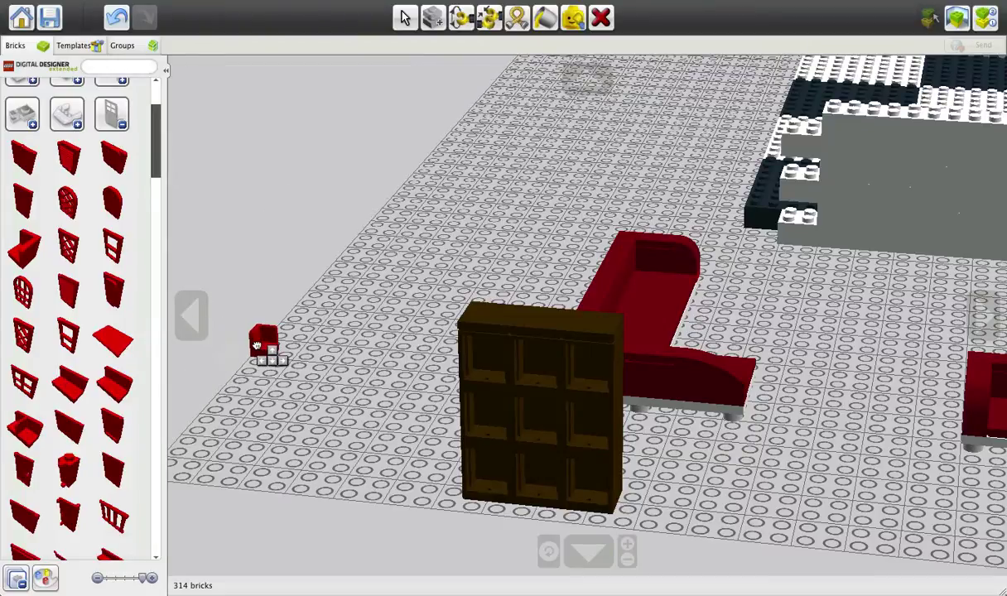
right_drag(263, 384, 311, 380)
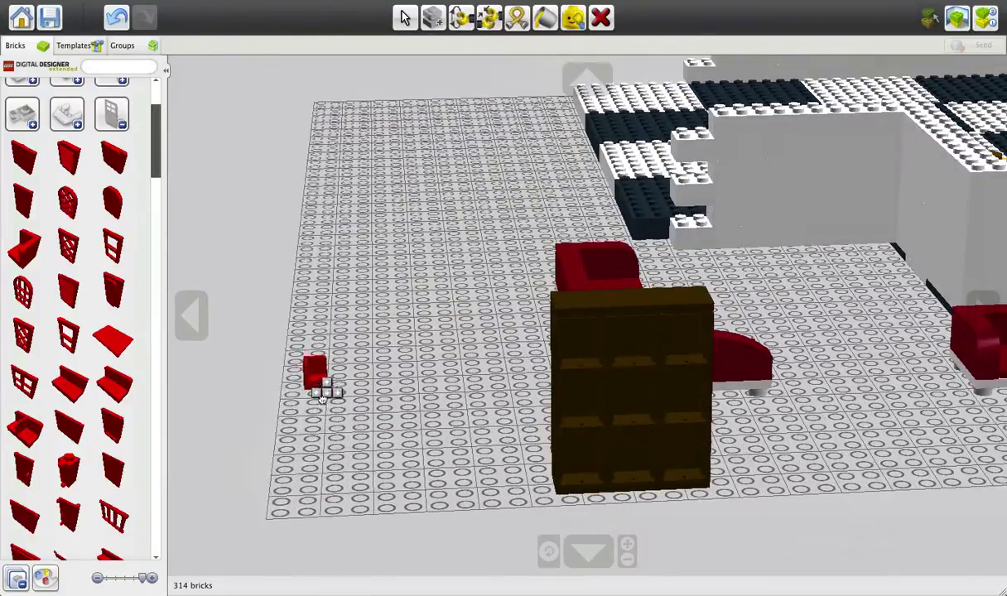
click(87, 384)
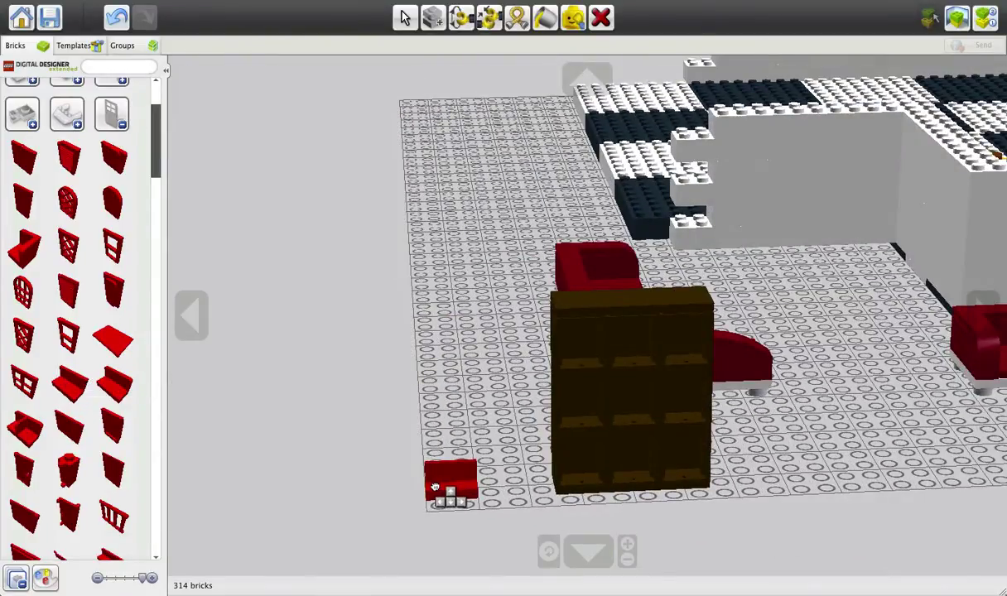
click(448, 480)
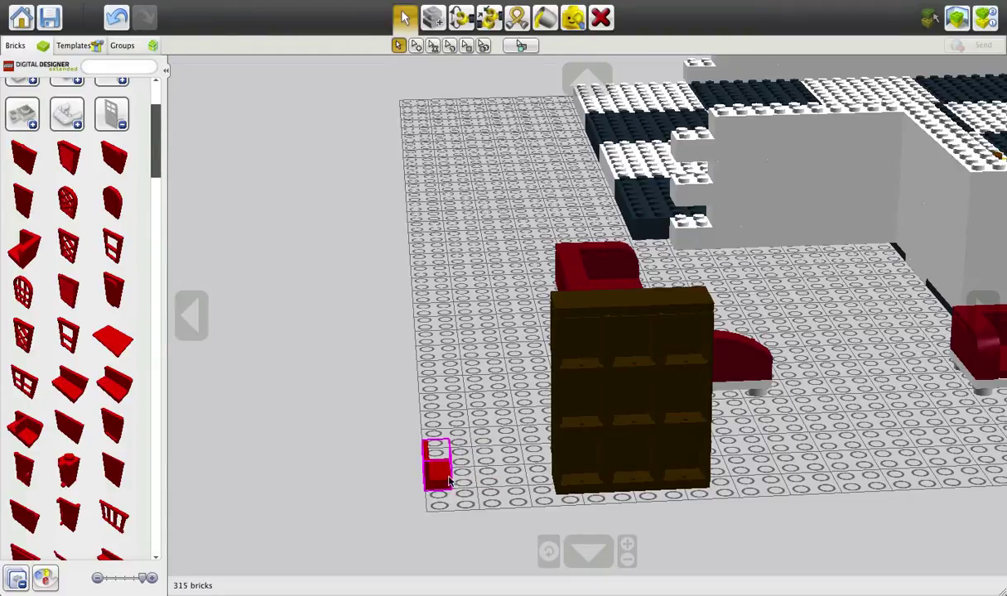
click(108, 389)
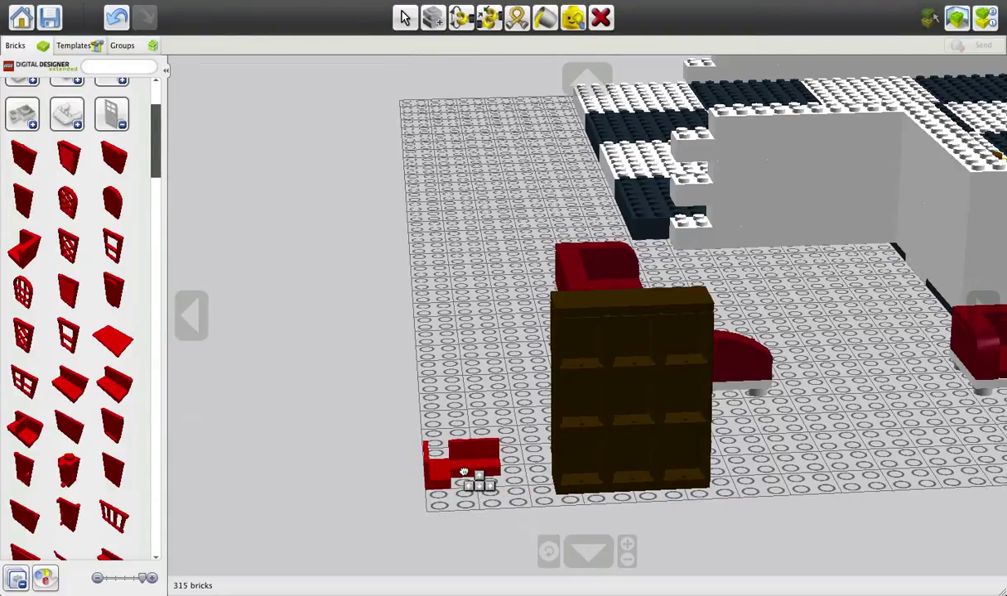
click(455, 475)
Delete the trial wall elements from the baseplate beside the bookcase
right_drag(437, 492, 468, 530)
key(d)
click(506, 536)
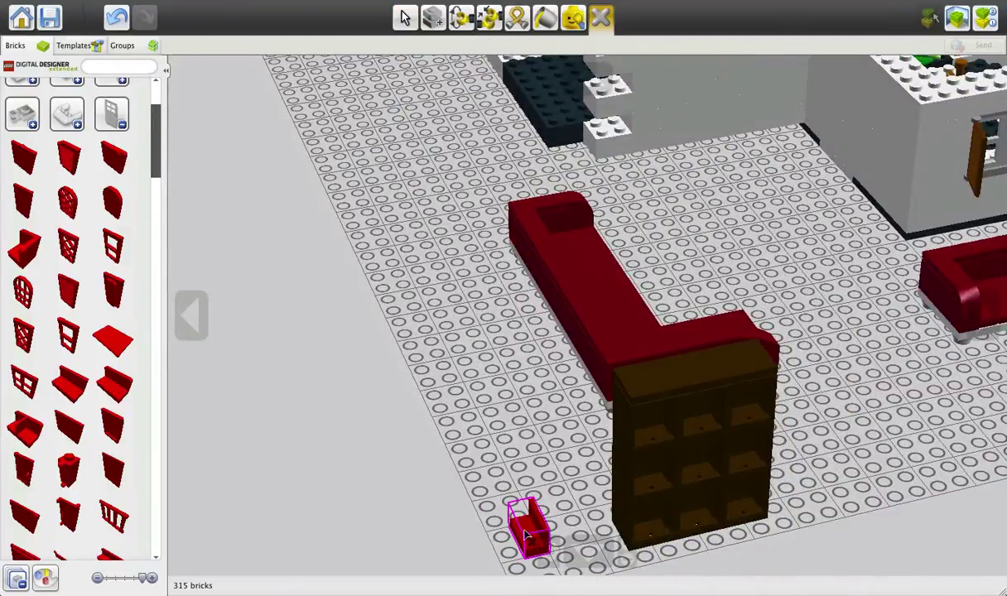
click(528, 529)
Place a small red corner wall element on the baseplate beside the bookcase and add its mirrored partner to form one open compartment
click(27, 245)
right_drag(606, 516, 551, 487)
mouse_move(792, 486)
right_down()
mouse_move(778, 481)
mouse_move(787, 499)
mouse_move(807, 488)
mouse_move(780, 500)
right_up()
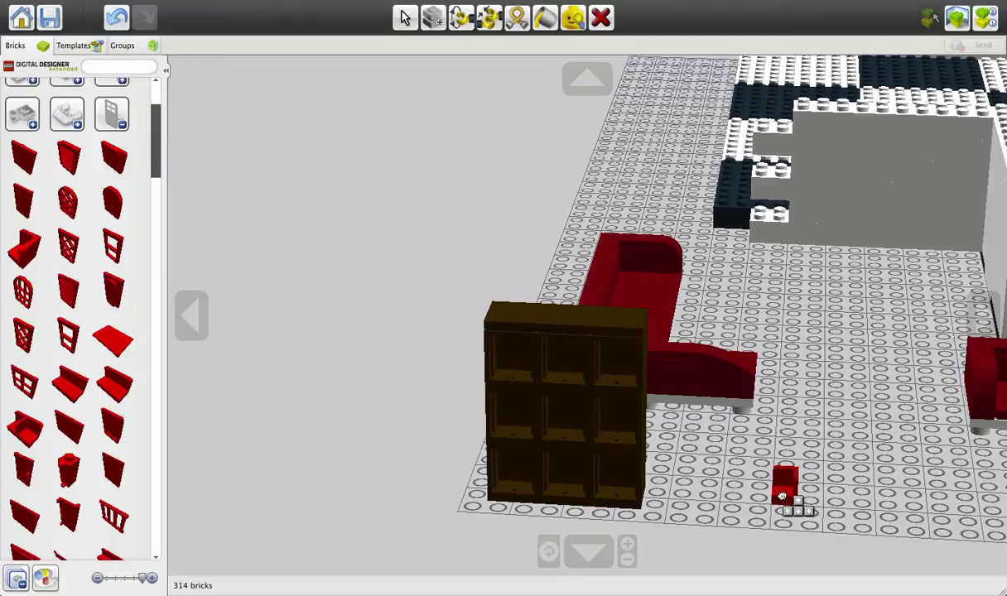
click(782, 495)
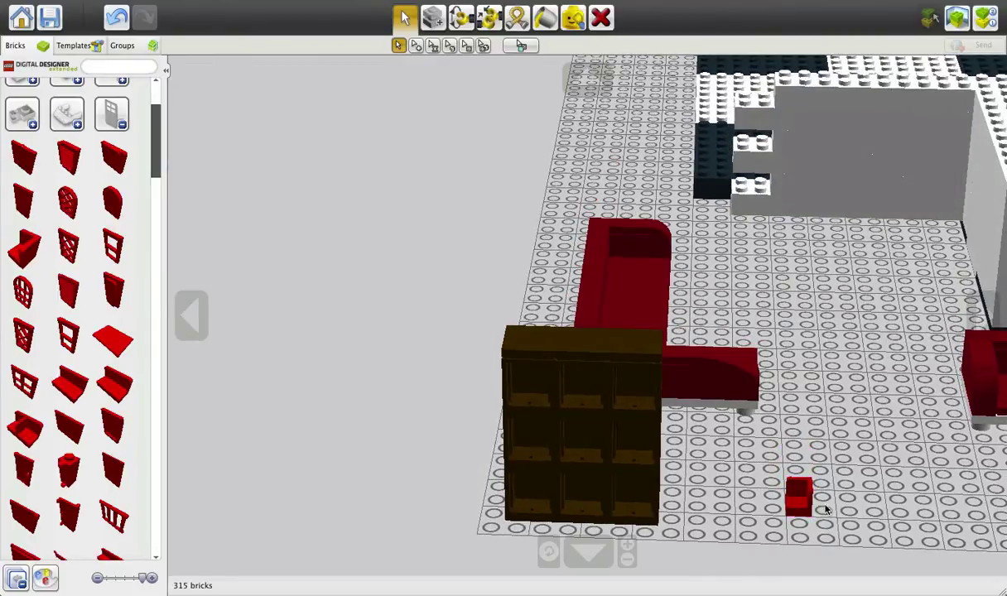
click(801, 504)
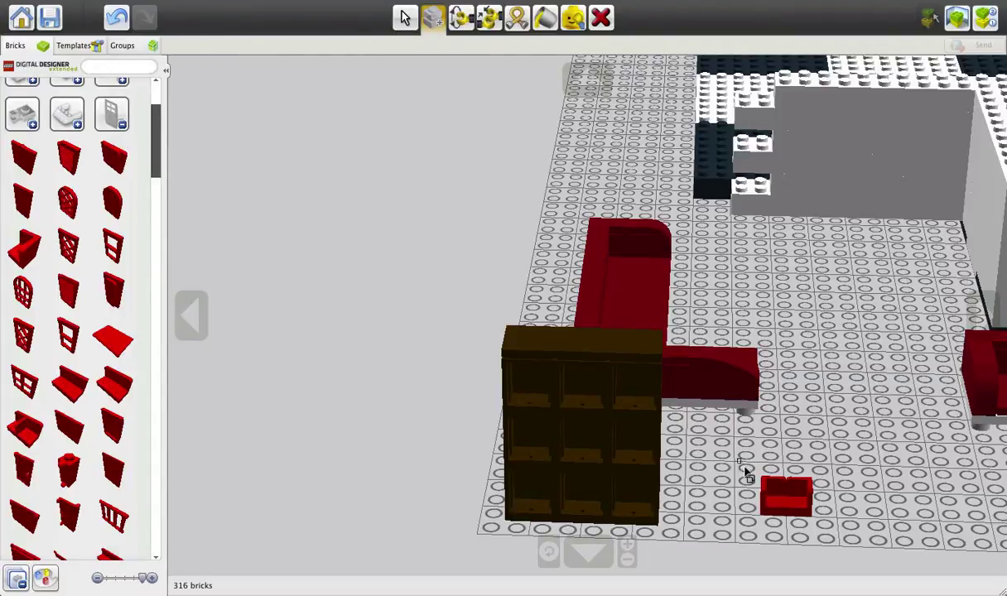
Clone the corner wall elements into a straight row of six, forming three open compartments
click(824, 511)
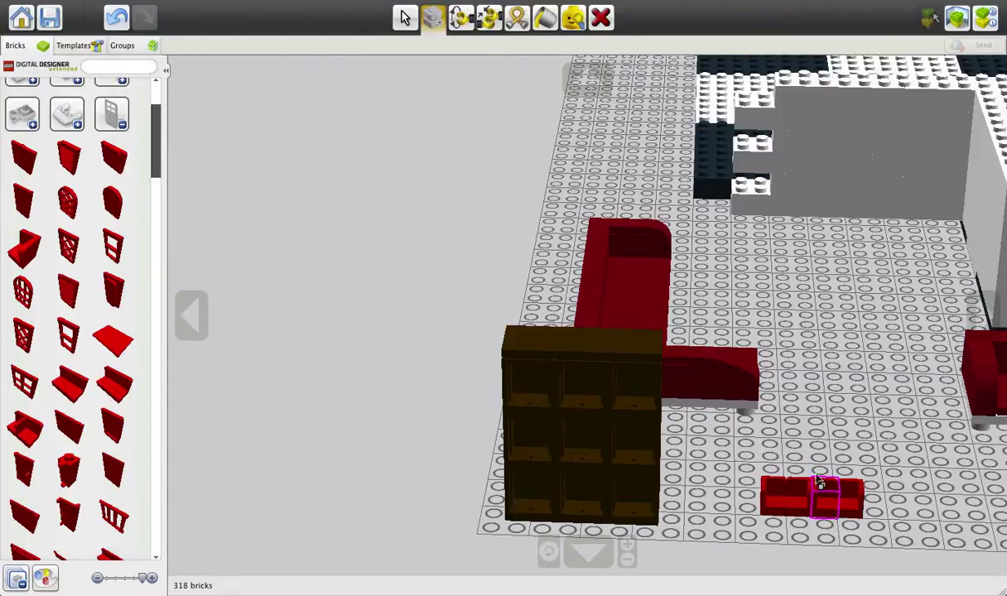
drag(813, 457, 885, 554)
click(904, 510)
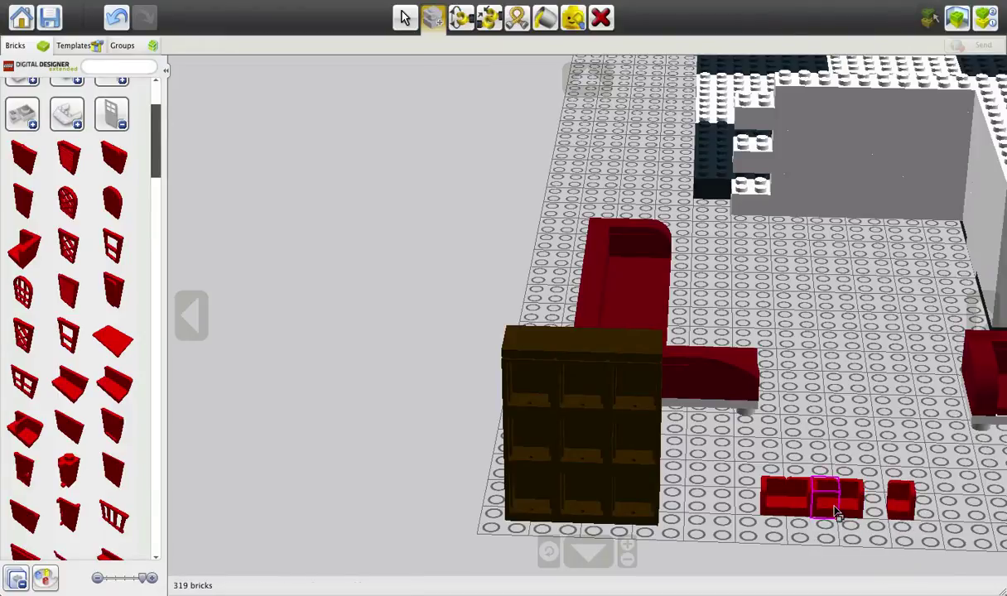
click(885, 508)
Select all six corner wall elements and clone them as a second parallel row on the baseplate
mouse_move(854, 522)
right_down()
mouse_move(712, 473)
mouse_move(885, 555)
mouse_move(861, 548)
mouse_move(832, 506)
mouse_move(649, 494)
mouse_move(814, 515)
mouse_move(824, 507)
mouse_move(826, 523)
right_up()
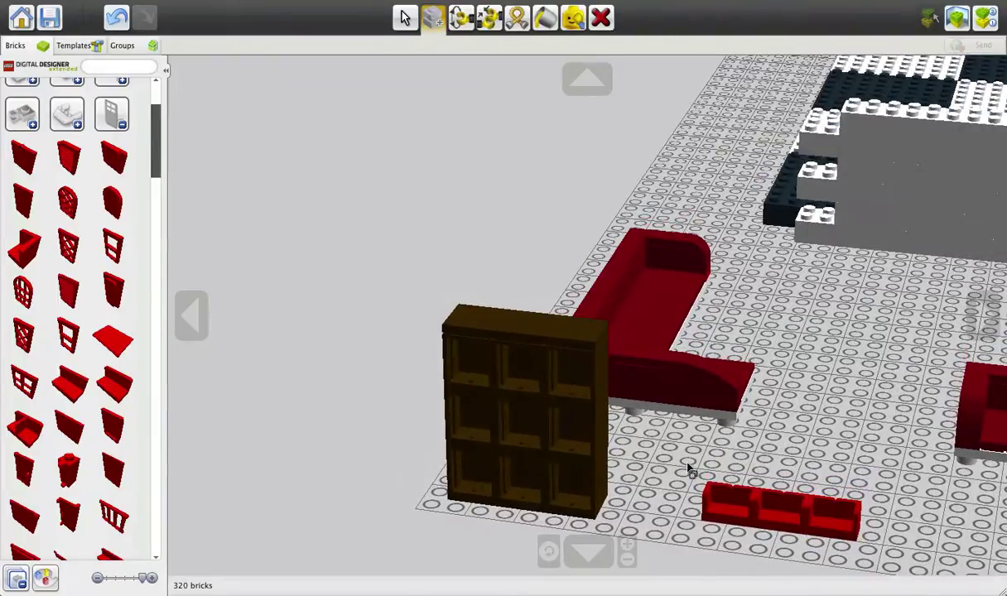
drag(688, 465, 925, 578)
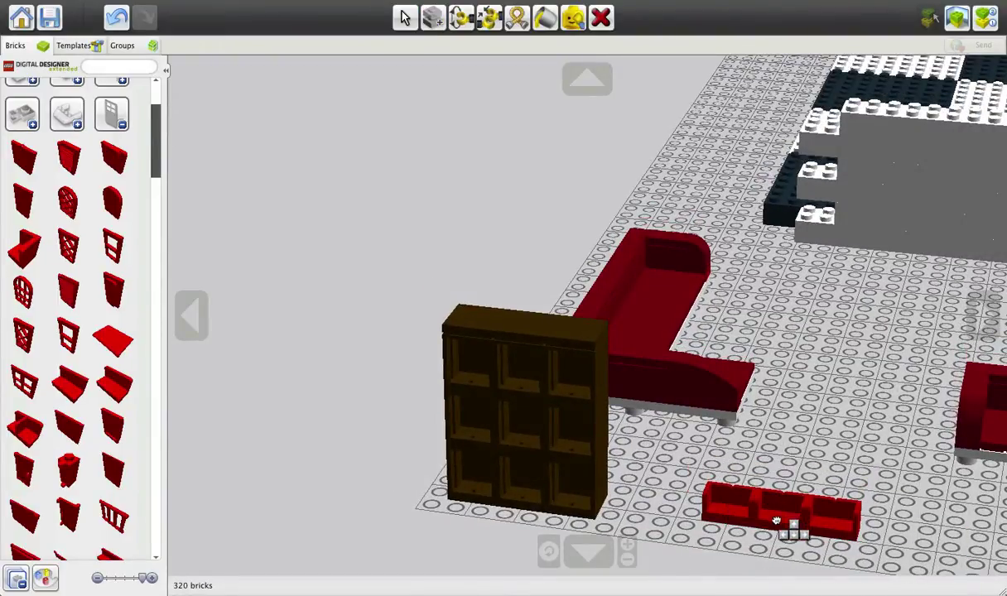
mouse_move(777, 527)
right_down()
mouse_move(623, 511)
mouse_move(430, 441)
mouse_move(624, 473)
right_up()
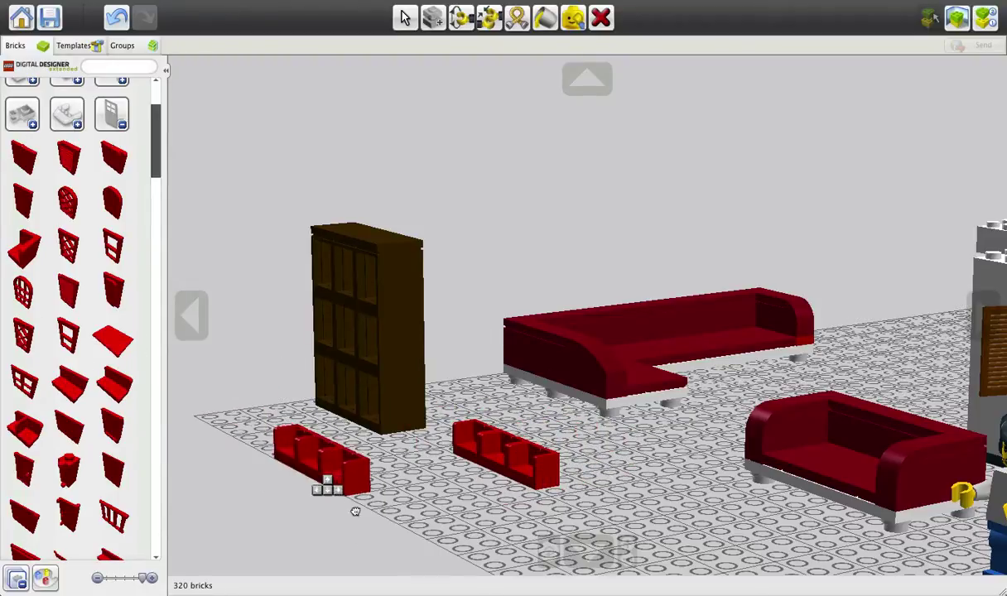
click(380, 493)
Place a red six-stud-long, one-stud-wide brick directly behind the first row of corner wall elements
mouse_move(372, 499)
right_down()
mouse_move(326, 411)
mouse_move(332, 422)
right_up()
scroll(112, 127, up, 5)
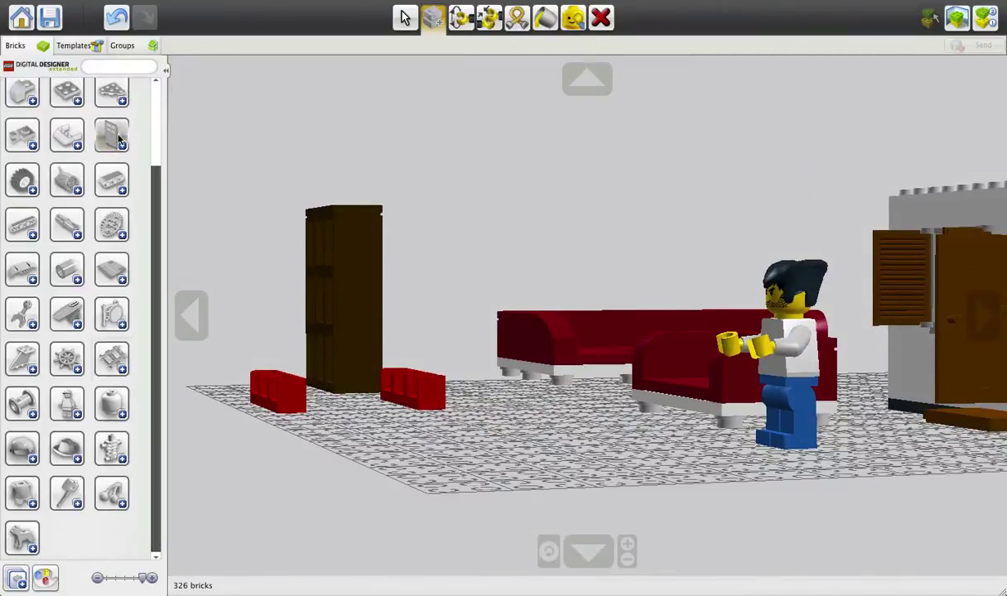
click(31, 112)
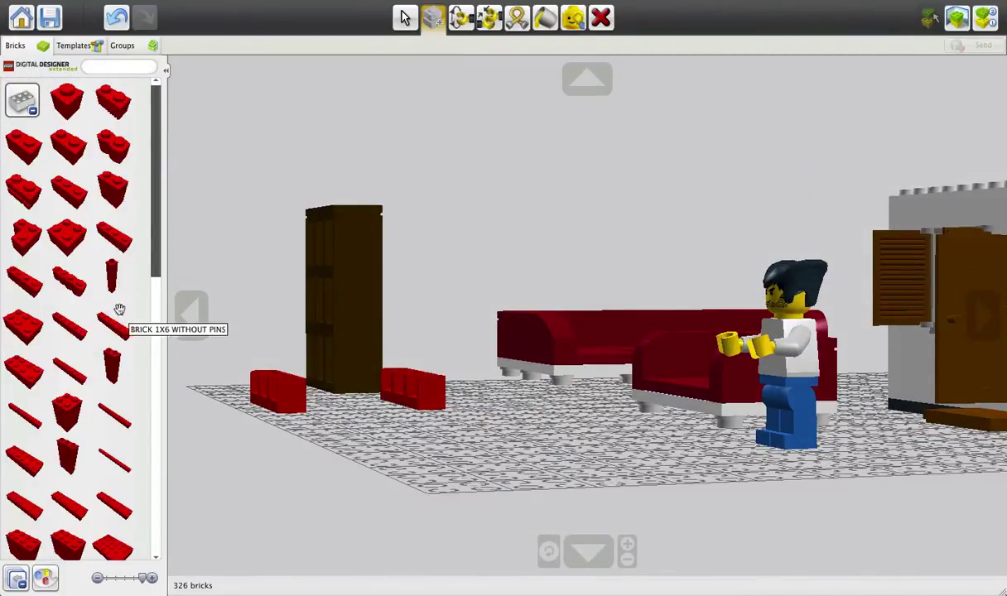
click(73, 331)
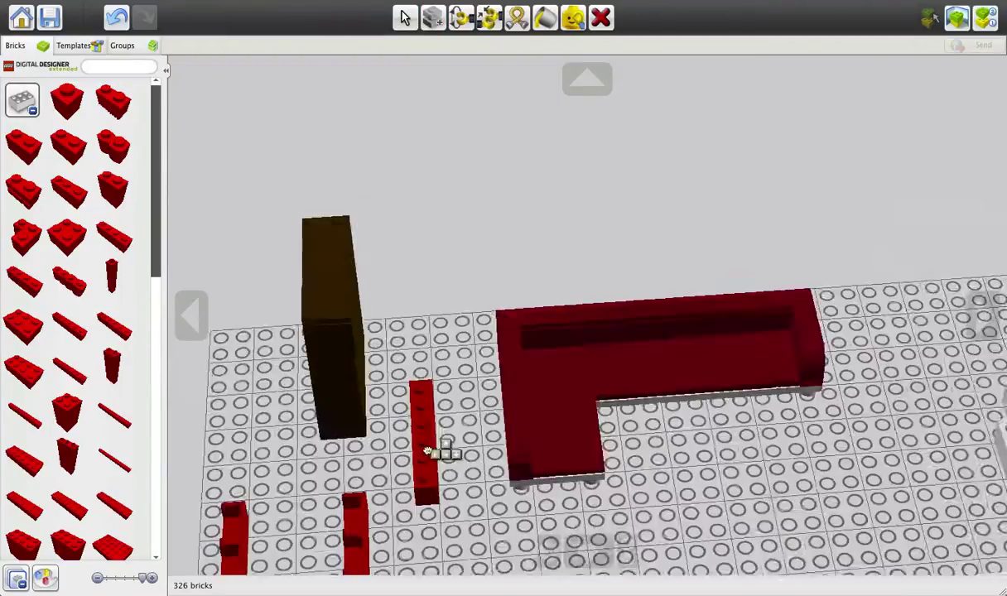
right_drag(480, 448, 472, 366)
click(431, 404)
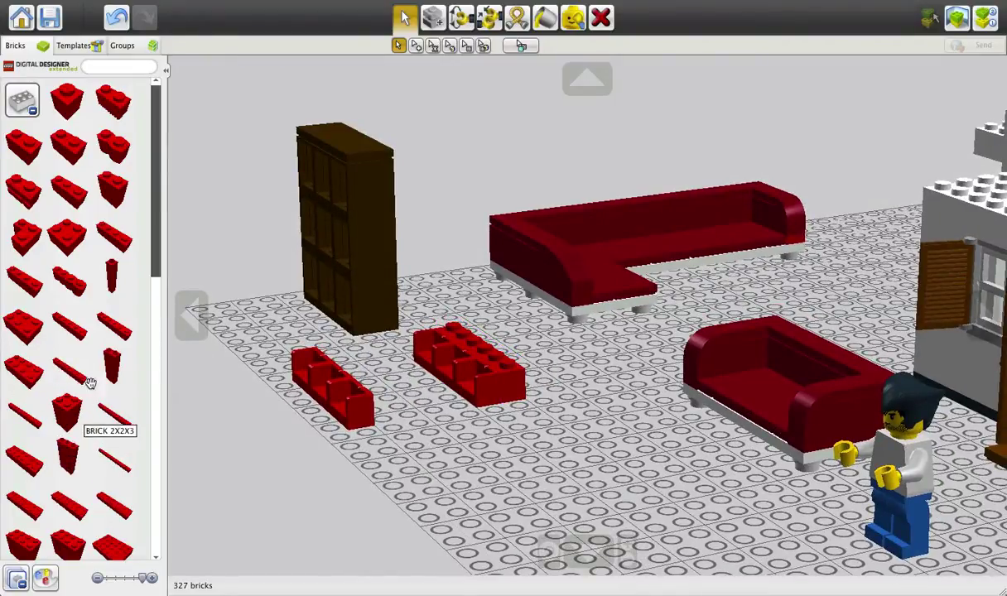
Cover the brick-backed row of compartments with a red 2x6 plate
click(25, 100)
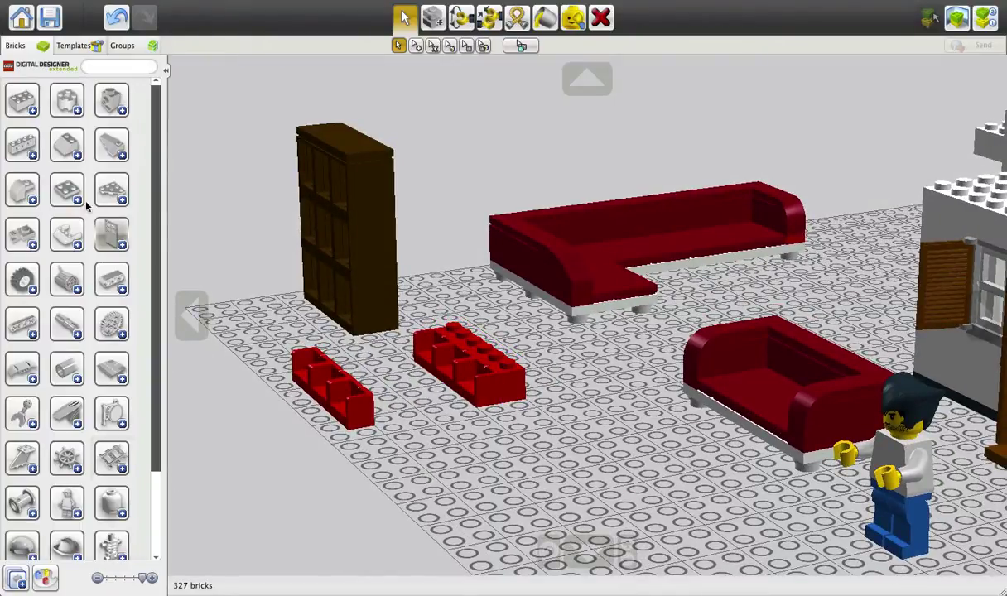
click(76, 197)
scroll(28, 329, down, 5)
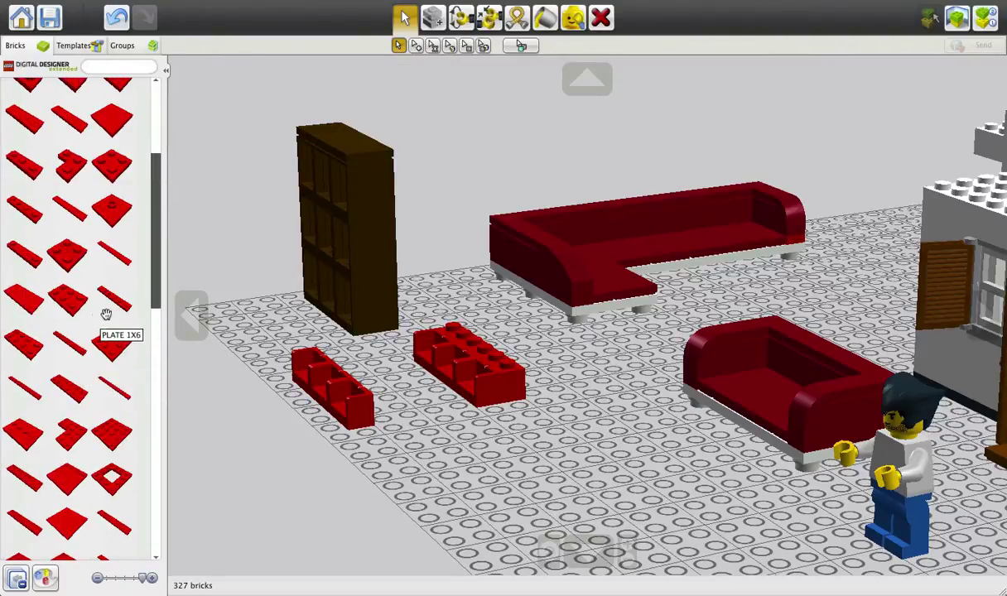
click(71, 392)
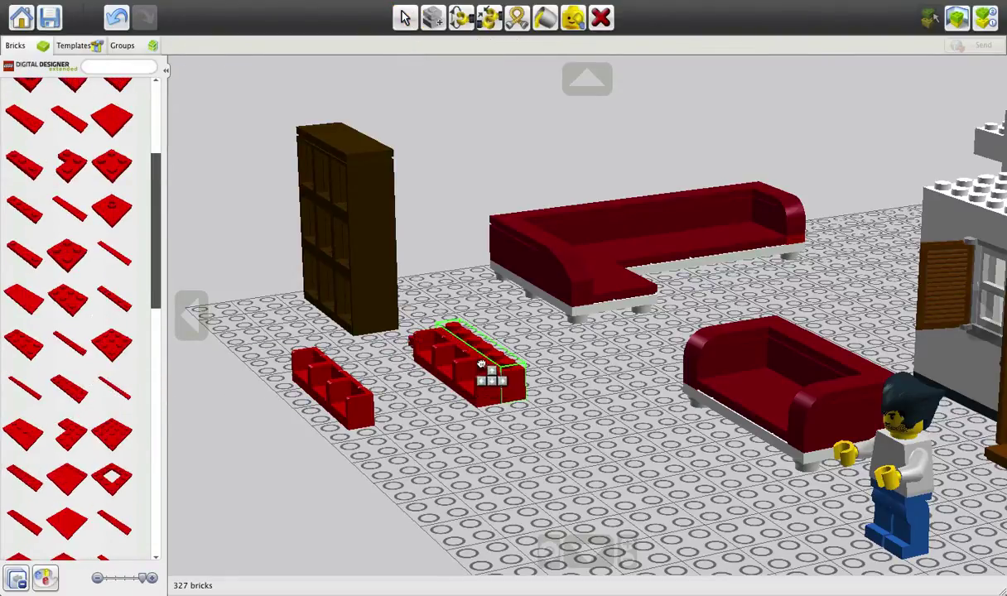
click(482, 355)
Move the separate row of six corner wall elements onto the plate as an upper tier of compartments
right_drag(479, 367, 700, 475)
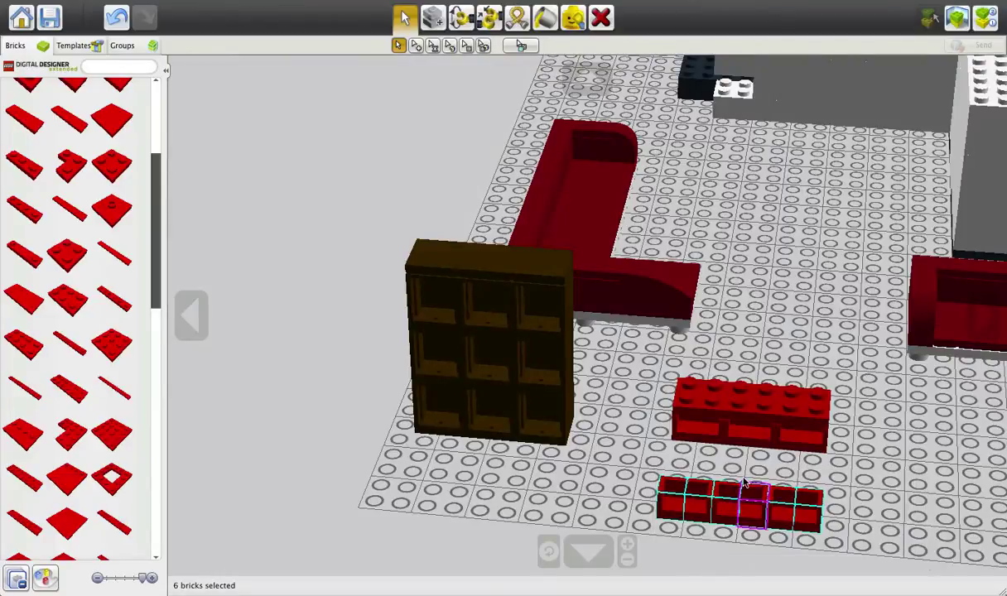
drag(745, 489, 756, 398)
mouse_move(757, 442)
right_down()
mouse_move(693, 389)
mouse_move(647, 389)
mouse_move(623, 405)
mouse_move(641, 407)
mouse_move(487, 399)
mouse_move(523, 423)
mouse_move(570, 419)
right_up()
scroll(638, 407, up, 3)
Clone the six-stud-long backing brick and set the copy on the plate behind the upper compartments
key(c)
click(333, 402)
click(346, 369)
mouse_move(349, 380)
right_down()
mouse_move(396, 353)
mouse_move(387, 360)
mouse_move(544, 429)
mouse_move(550, 421)
right_up()
key(v)
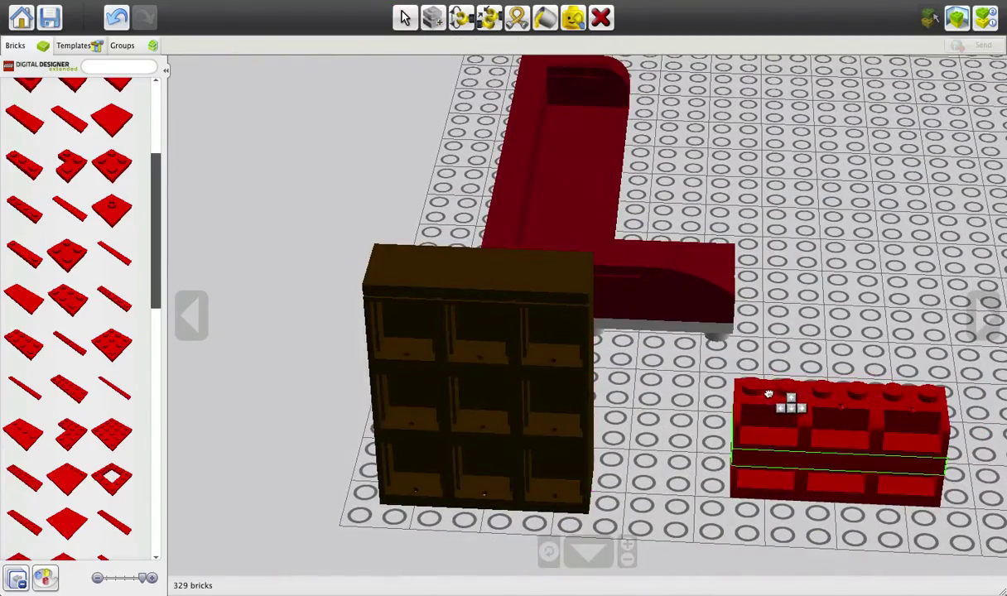
right_drag(765, 399, 717, 430)
Clone the entire two-tier red shelf with its plate and backing bricks, and stack the copy on top of it
drag(536, 322, 846, 521)
right_drag(841, 431, 921, 471)
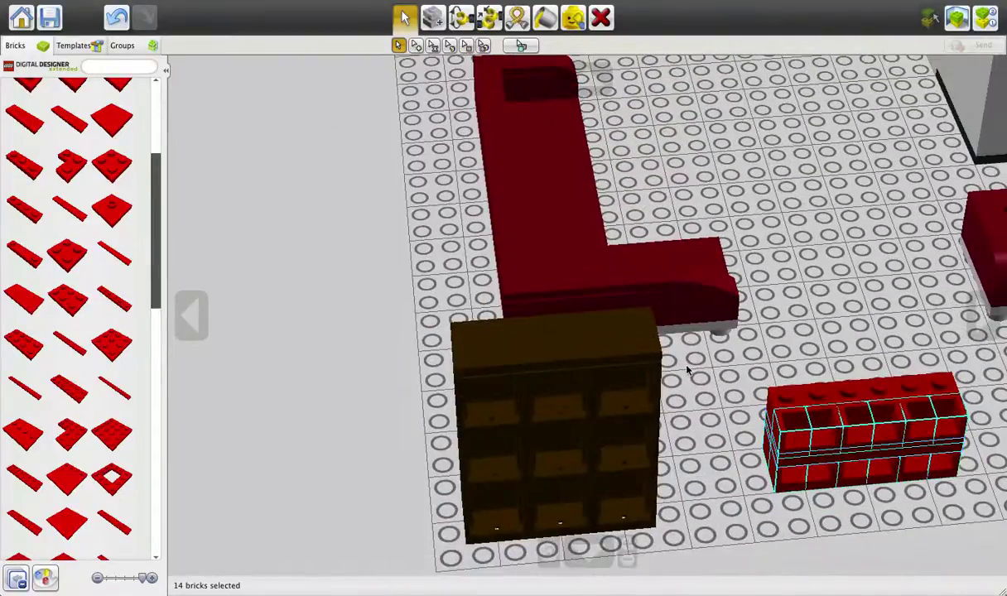
drag(687, 371, 1004, 569)
right_drag(970, 519, 868, 472)
key(c)
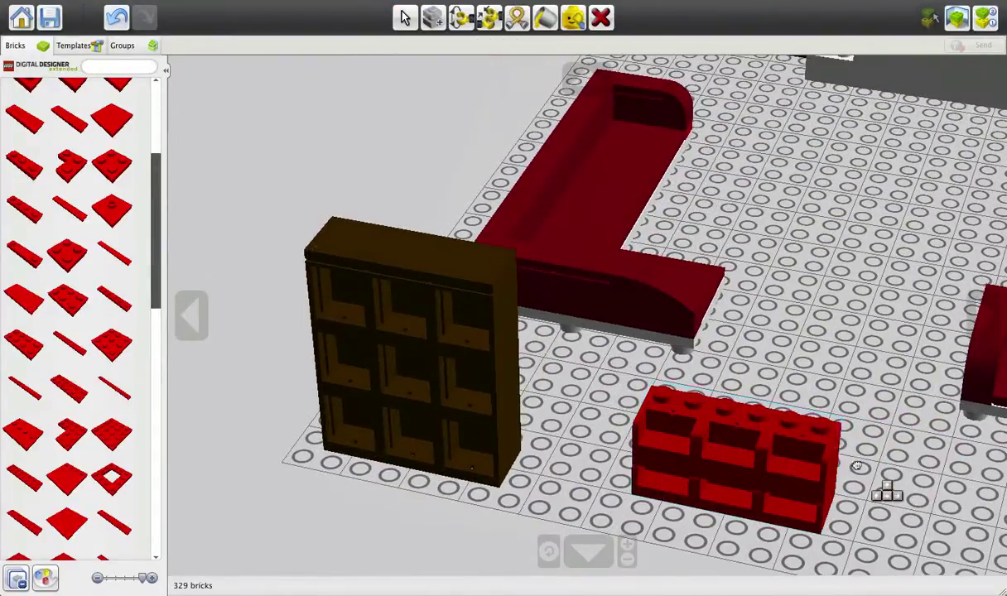
click(762, 441)
mouse_move(763, 445)
right_down()
mouse_move(753, 418)
mouse_move(808, 464)
mouse_move(776, 456)
right_up()
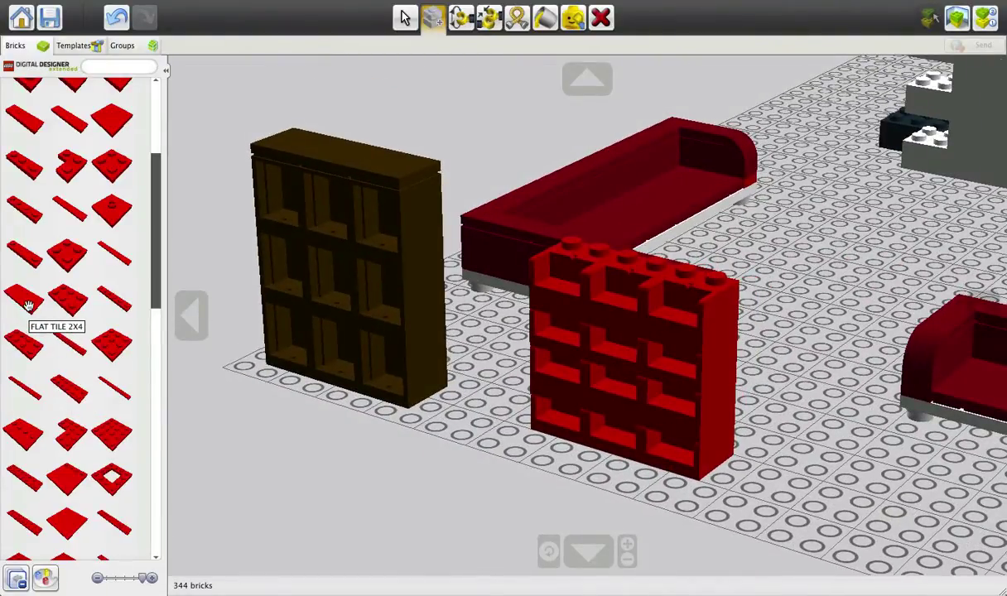
Cover the studded top of the four-tier shelf with three red 2x2 flat tiles
scroll(31, 313, up, 3)
click(133, 224)
right_drag(393, 325, 443, 417)
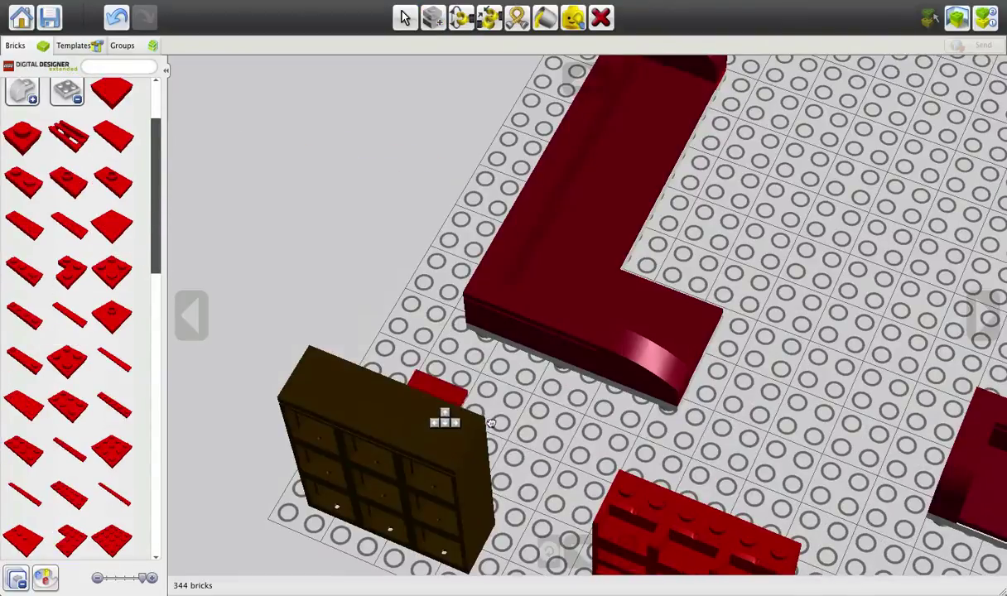
right_drag(689, 446, 705, 381)
click(632, 351)
key(c)
click(627, 350)
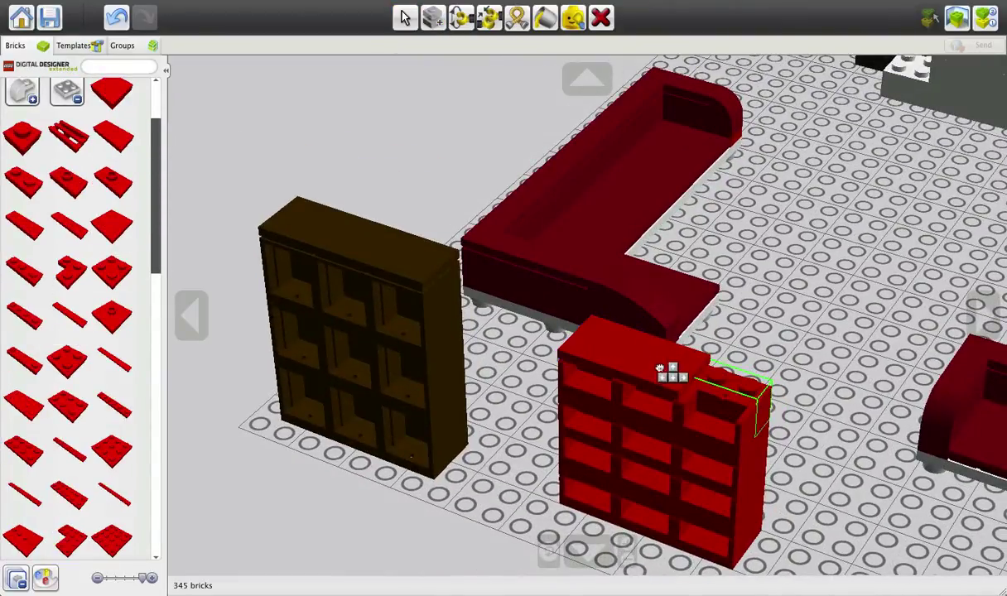
click(661, 368)
click(662, 370)
click(714, 400)
mouse_move(716, 397)
right_down()
mouse_move(811, 296)
mouse_move(786, 280)
mouse_move(744, 279)
mouse_move(734, 298)
mouse_move(735, 264)
mouse_move(739, 348)
right_up()
Recolor the entire red shelf dark brown to match the bookcase
scroll(734, 265, down, 5)
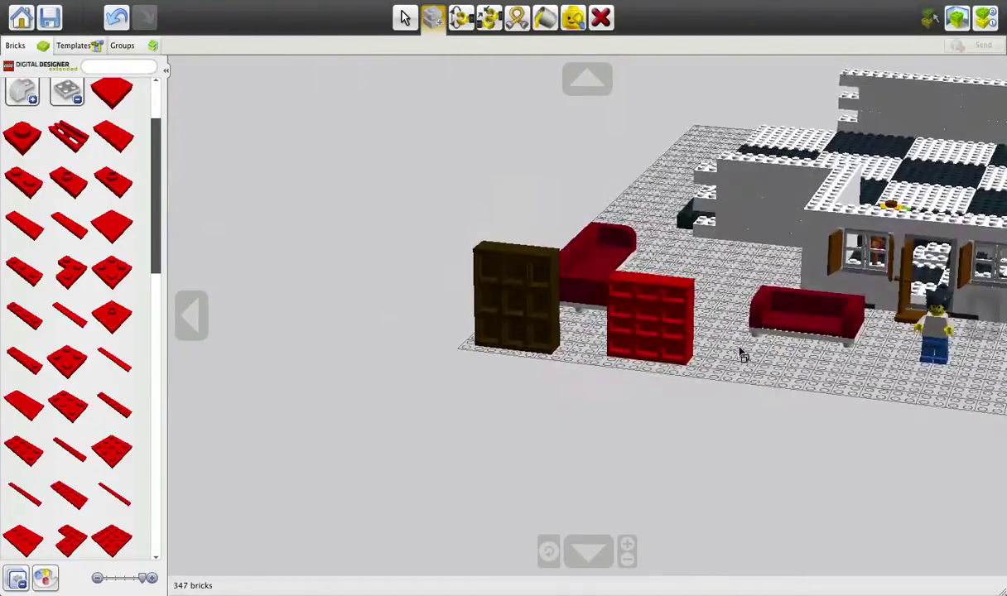
click(545, 17)
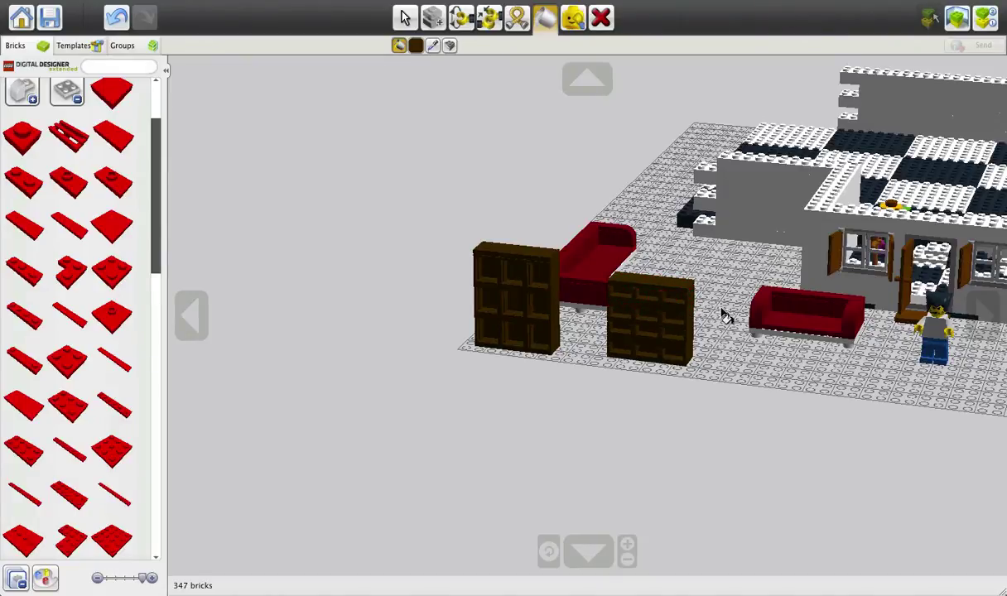
right_drag(723, 313, 647, 326)
scroll(647, 326, up, 5)
Delete the two 2x6 plates separating the first and second and the third and fourth tiers of the smaller shelf
right_drag(527, 400, 865, 280)
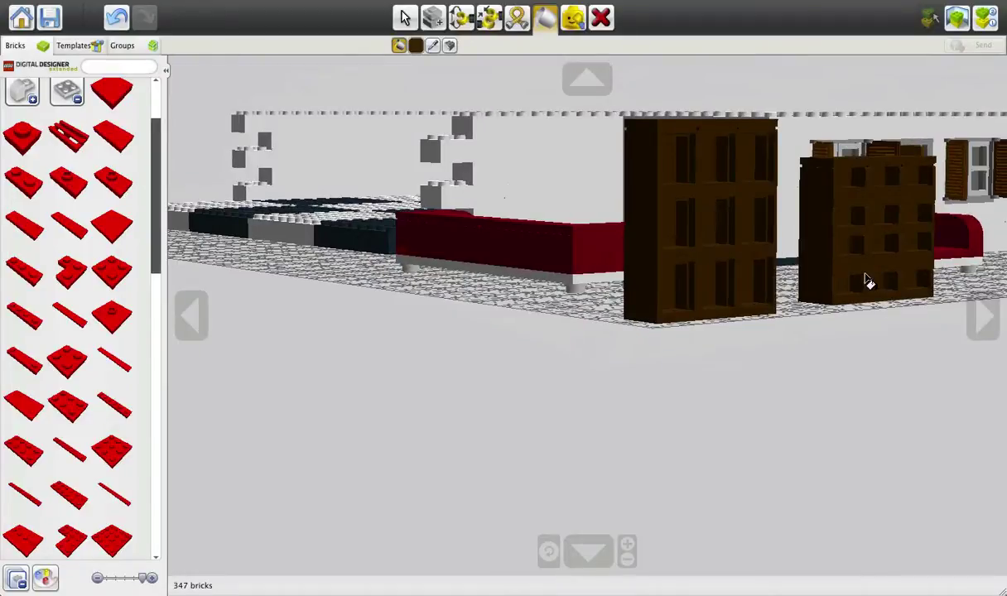
right_drag(874, 202, 553, 326)
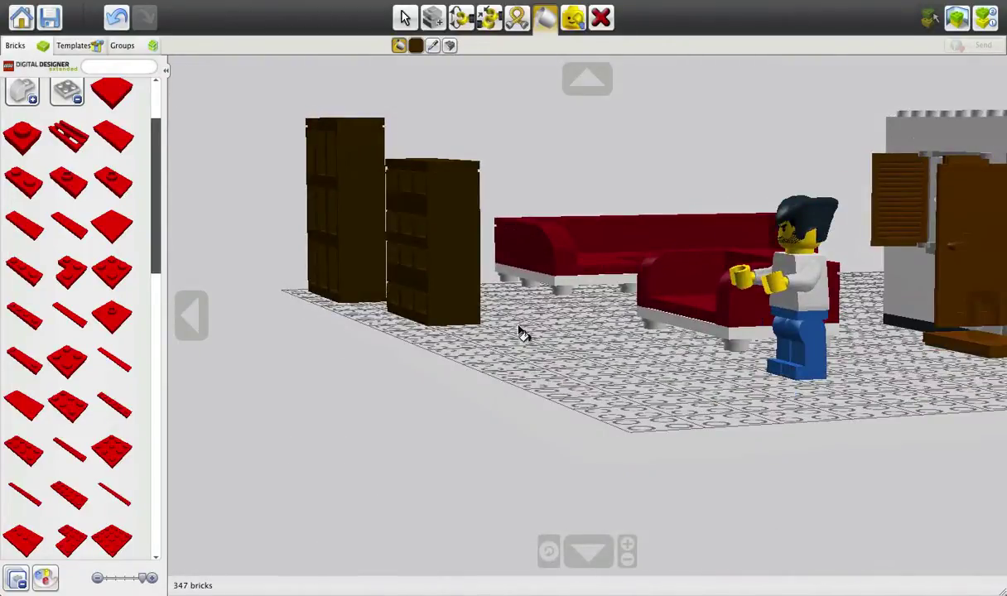
scroll(522, 332, up, 8)
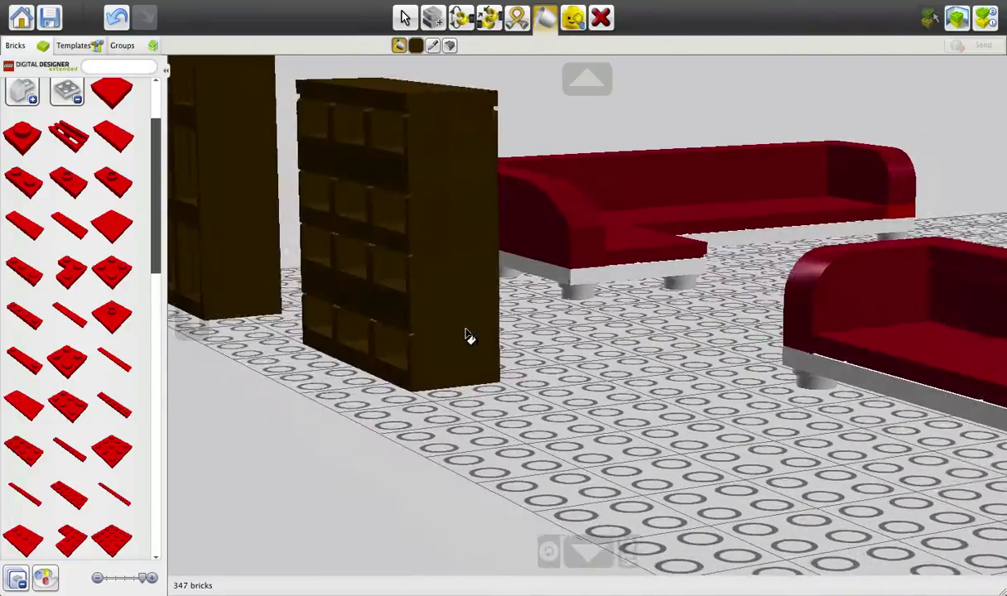
right_drag(466, 336, 468, 342)
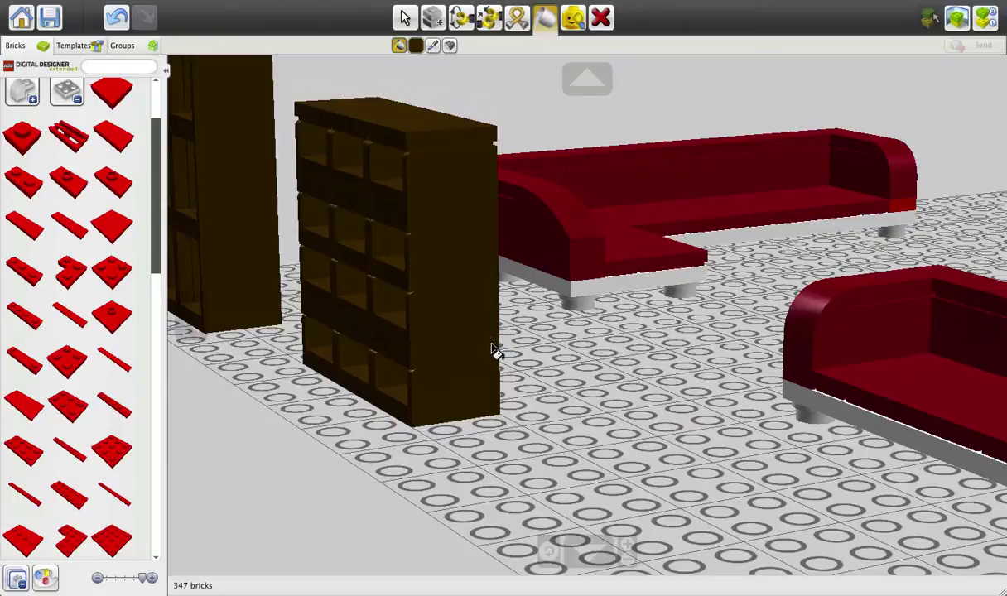
right_drag(388, 276, 412, 290)
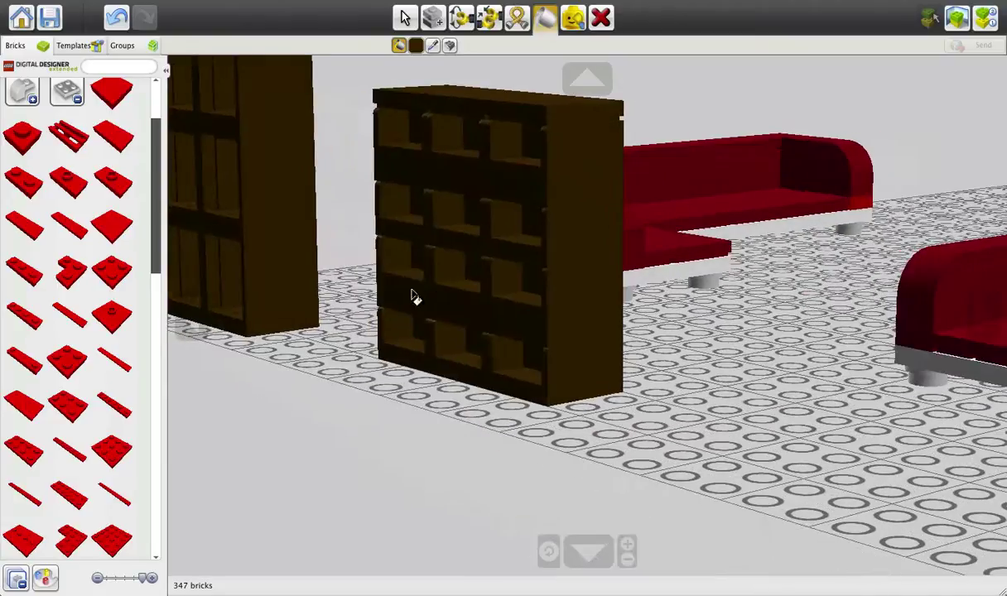
key(d)
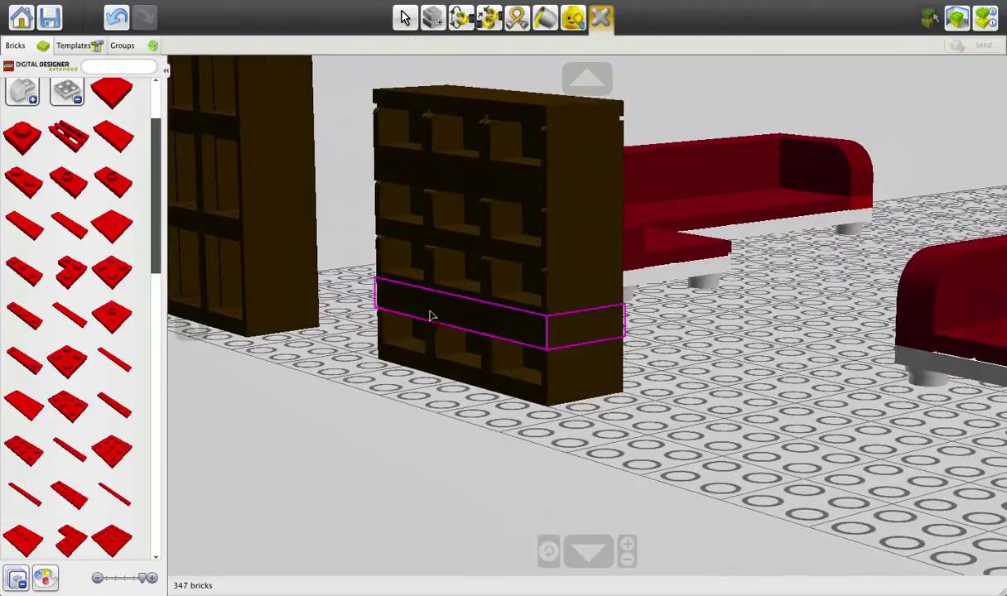
click(498, 331)
click(507, 192)
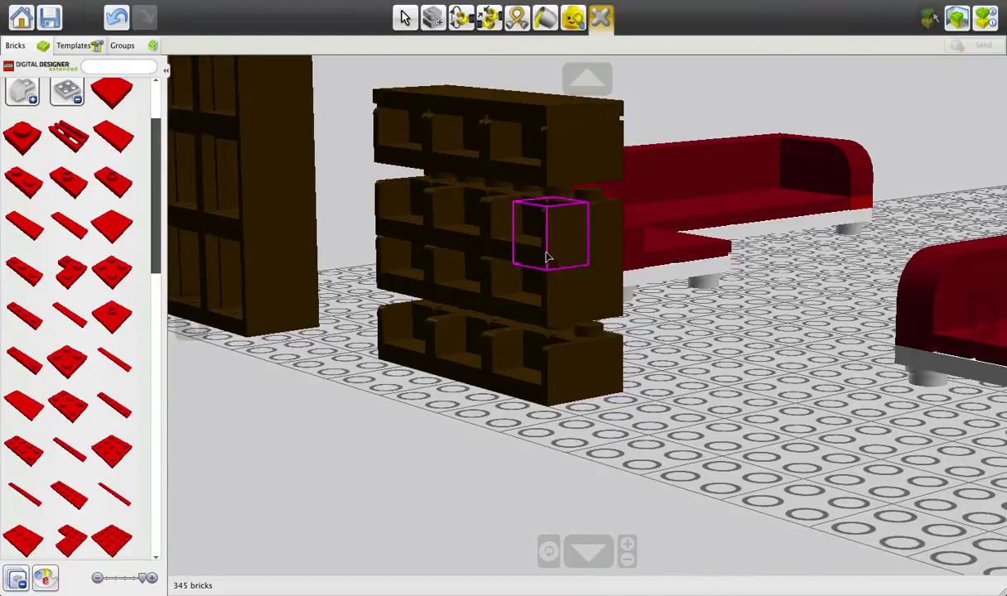
Select the two middle tiers of wall elements with their backing bricks and raise them against the underside of the top tier
right_drag(554, 255, 602, 267)
key(v)
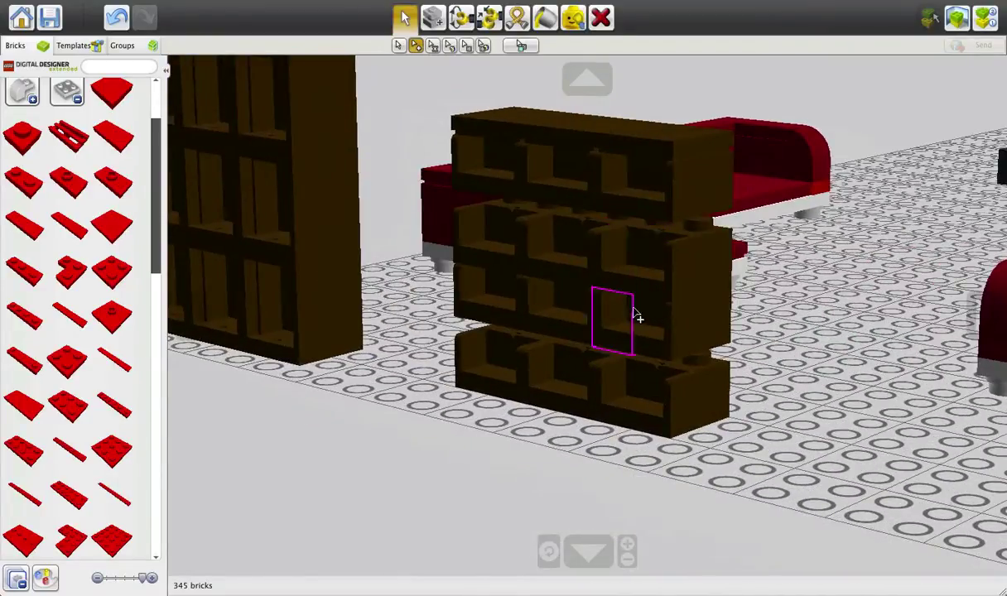
right_drag(634, 314, 752, 258)
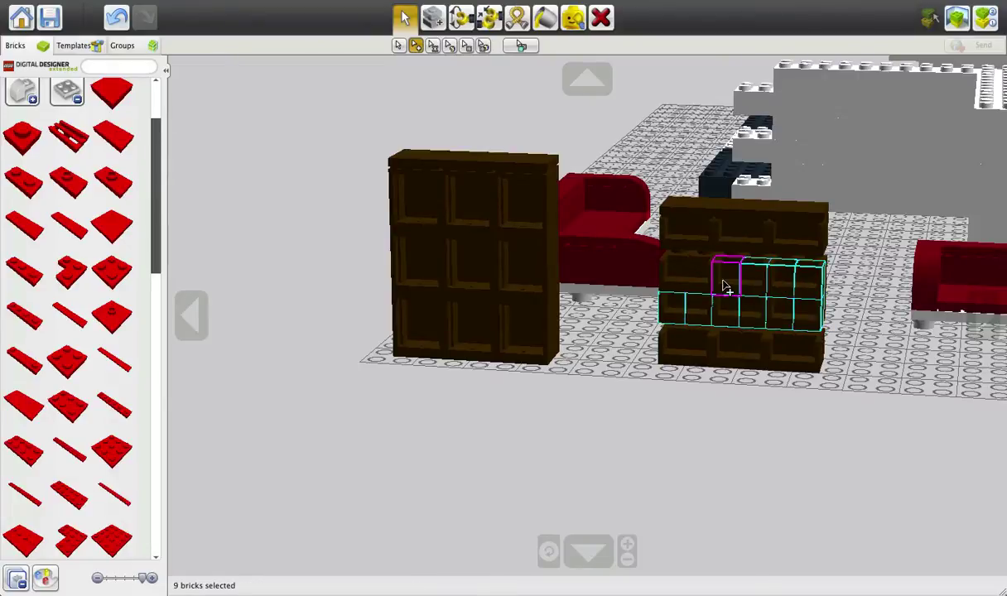
click(672, 280)
right_drag(825, 287, 362, 283)
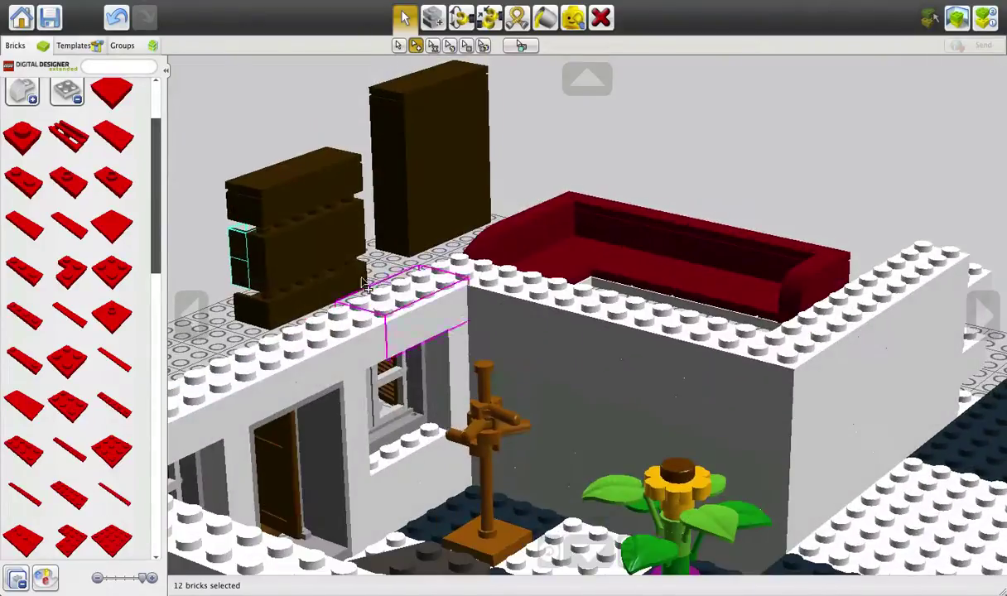
click(323, 254)
right_drag(323, 255, 485, 218)
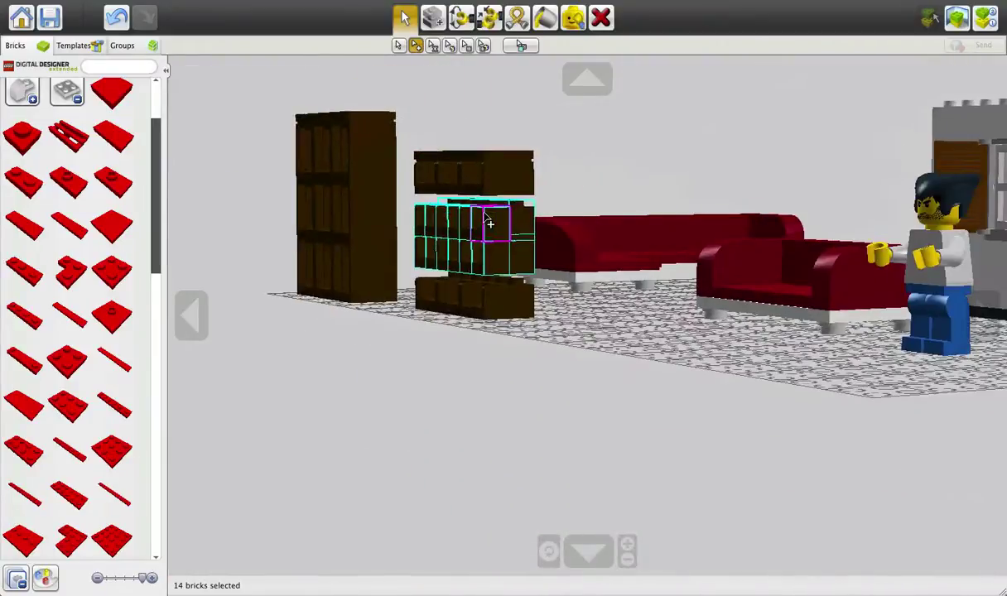
click(521, 240)
right_drag(513, 271, 519, 359)
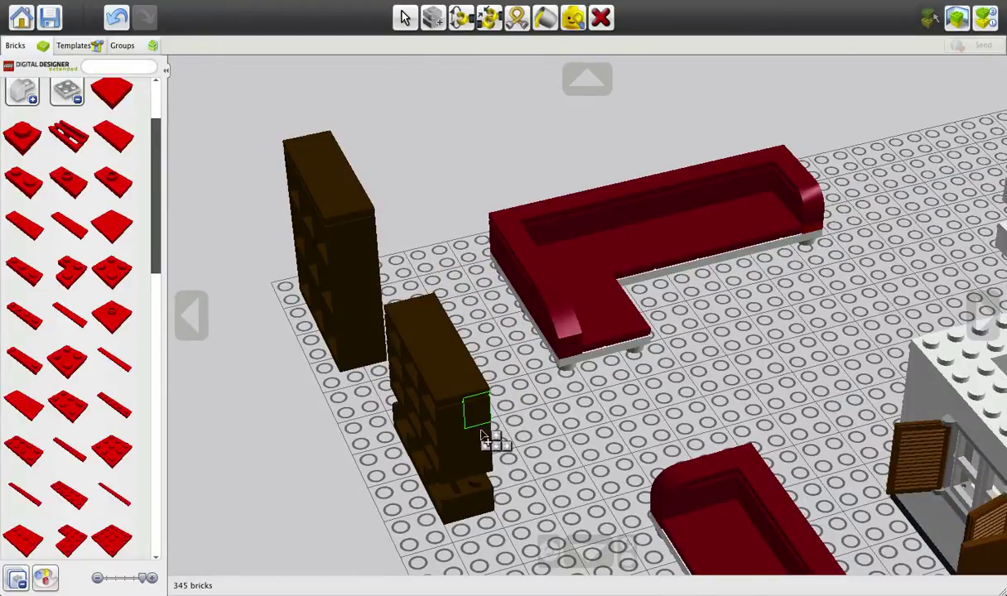
click(482, 431)
right_drag(482, 431, 553, 451)
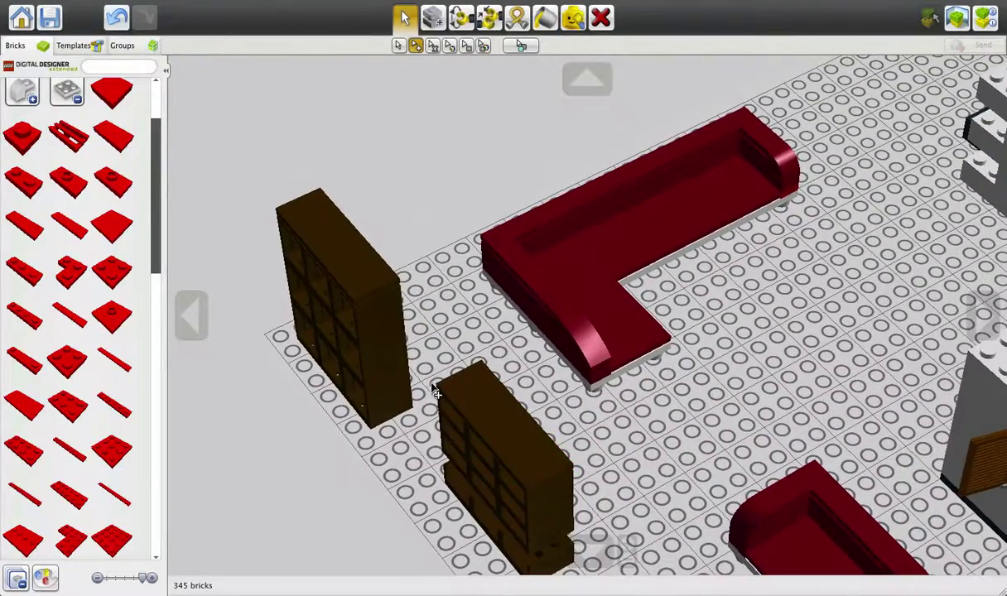
Select the upper three tiers with their backing bricks and top tiles, and lower them onto the bottom tier
drag(431, 384, 615, 550)
scroll(708, 419, up, 5)
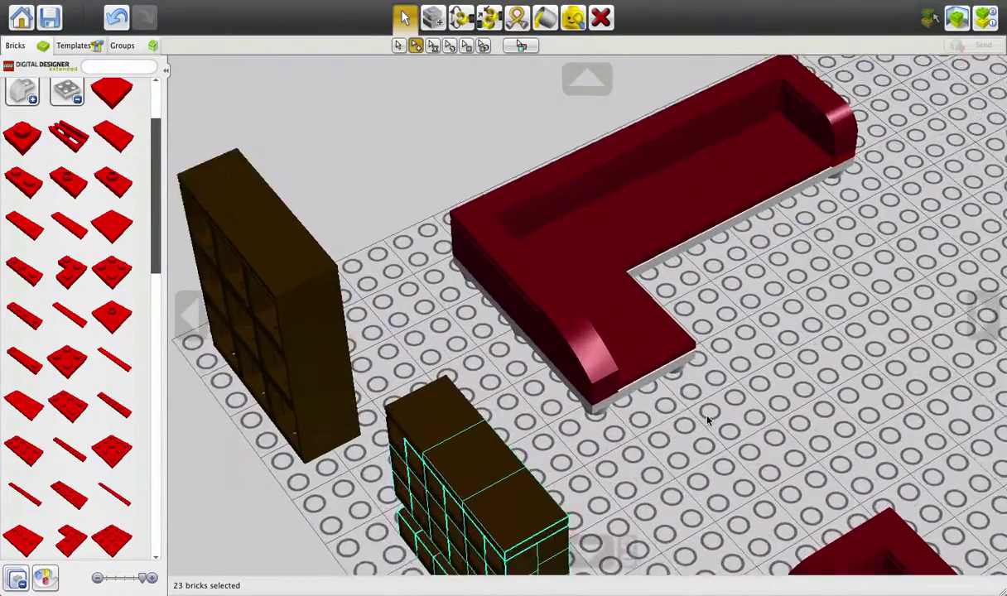
scroll(613, 514, down, 8)
right_drag(634, 430, 627, 387)
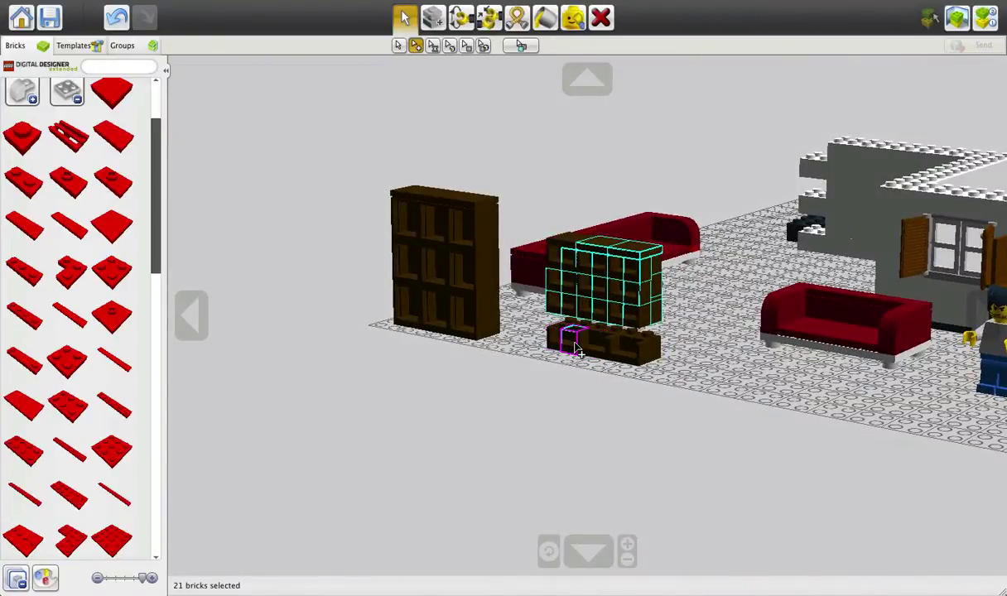
click(568, 244)
right_drag(662, 238, 485, 268)
click(408, 207)
right_drag(410, 210, 643, 251)
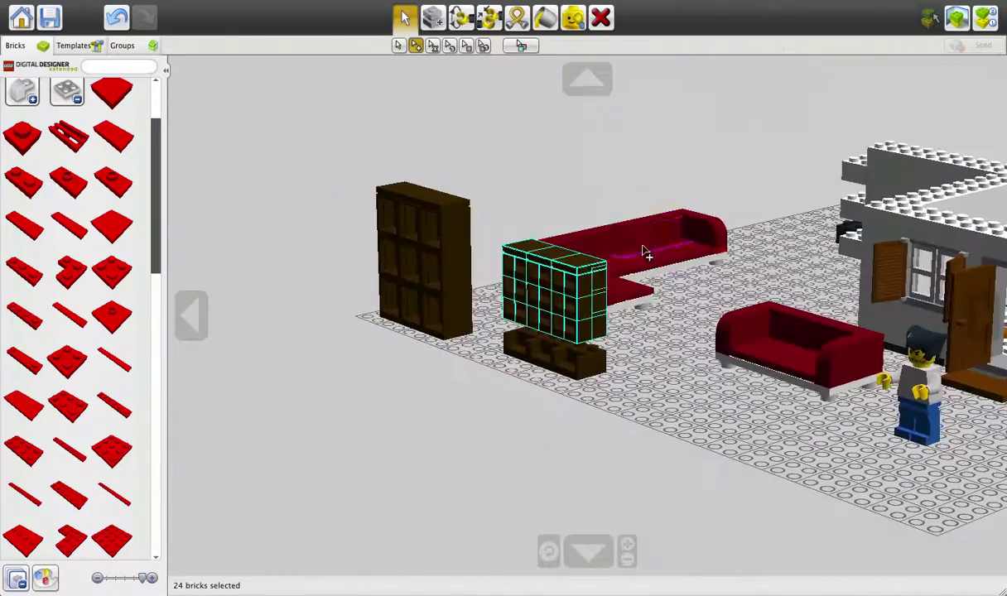
click(588, 265)
right_drag(696, 269, 729, 405)
click(620, 414)
Examine both dark brown bookcases up close and from all sides, including their position relative to the sofas and house
scroll(690, 389, up, 5)
scroll(708, 404, up, 1)
scroll(729, 405, down, 10)
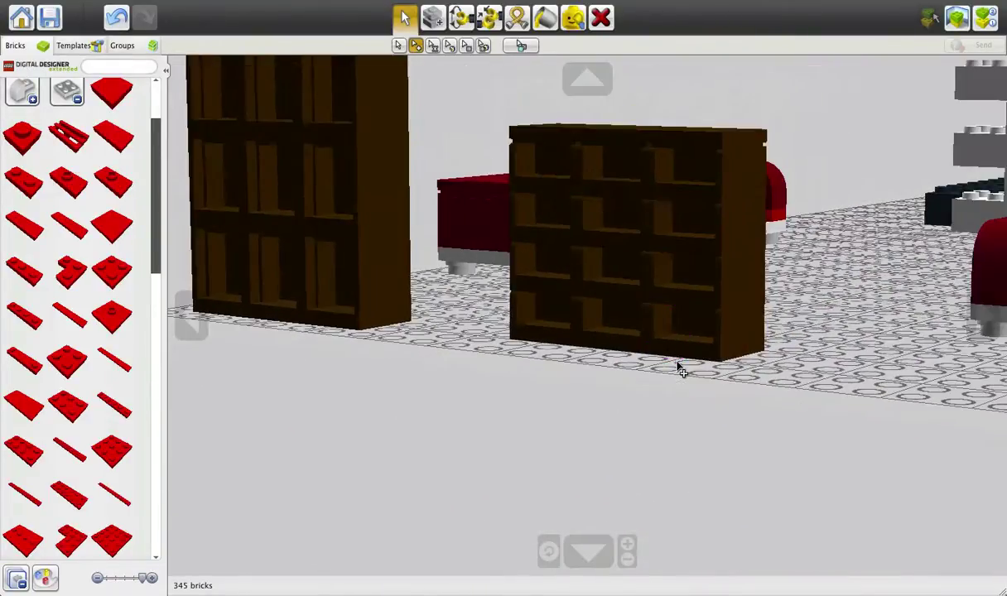
right_drag(677, 367, 763, 340)
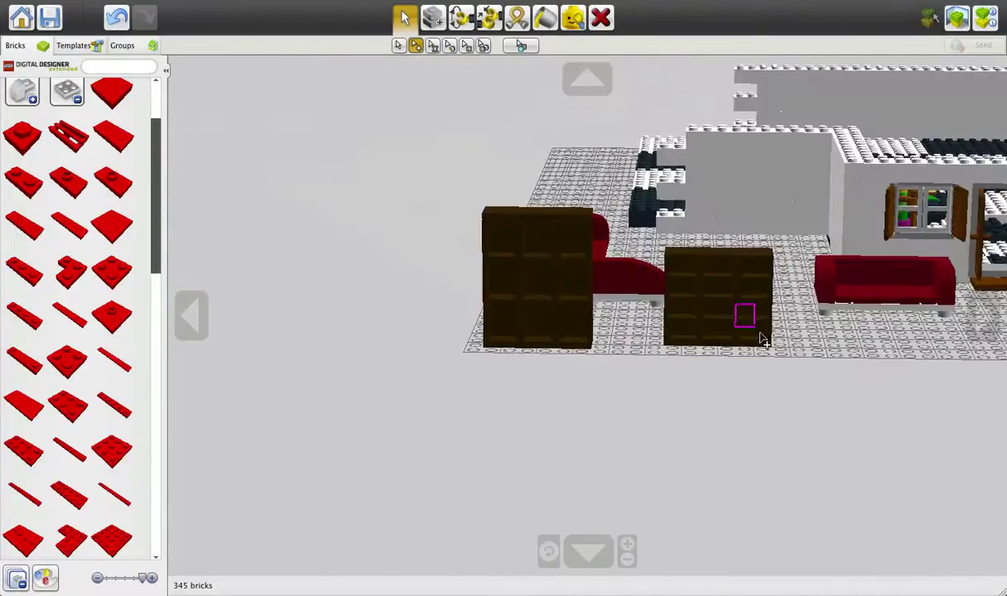
right_drag(665, 302, 874, 267)
scroll(870, 326, up, 5)
scroll(794, 255, down, 4)
scroll(875, 267, down, 4)
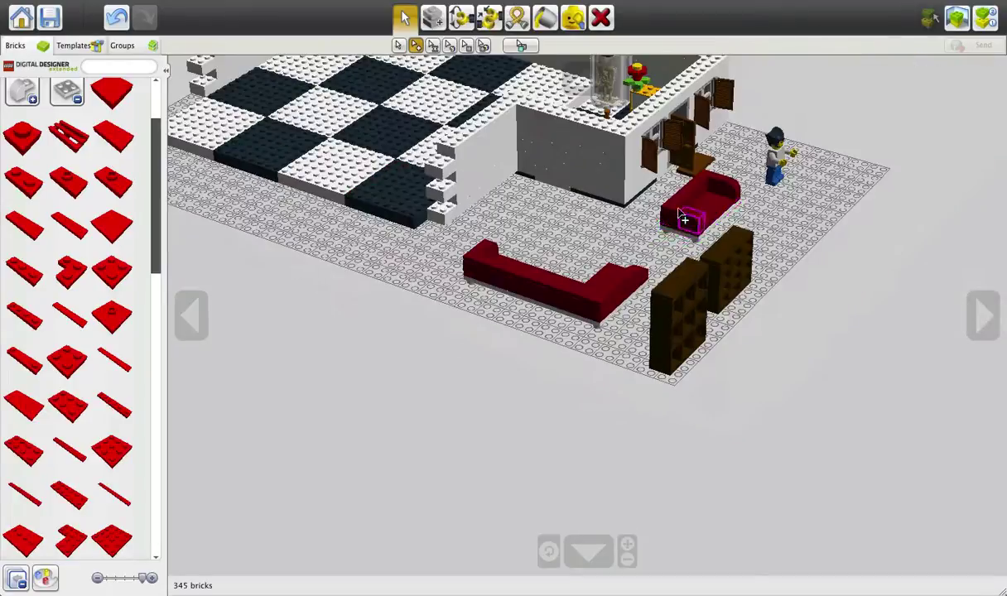
right_drag(666, 218, 685, 202)
scroll(681, 199, down, 2)
right_drag(600, 189, 727, 192)
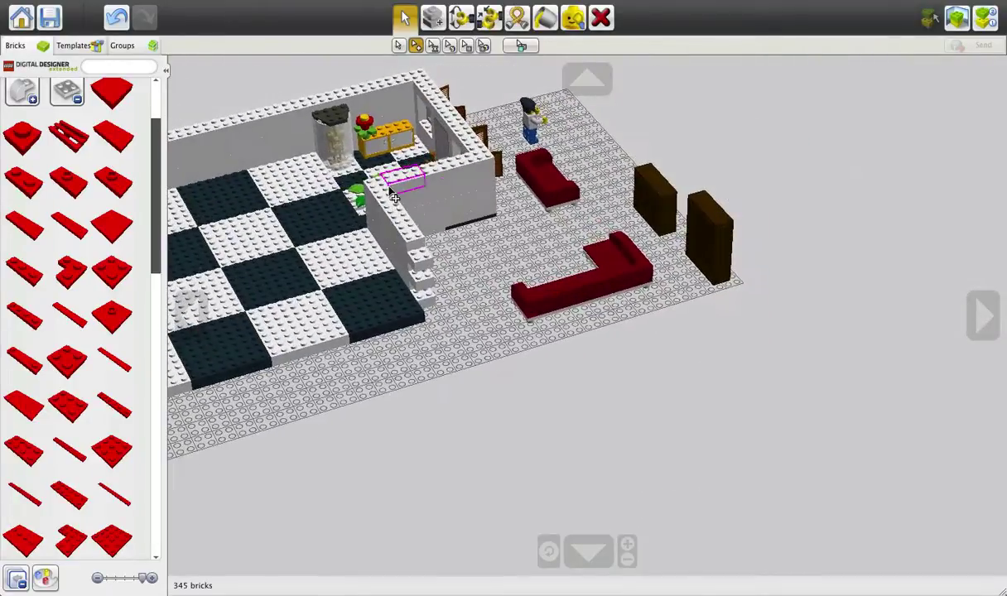
scroll(392, 192, up, 4)
right_drag(394, 196, 667, 308)
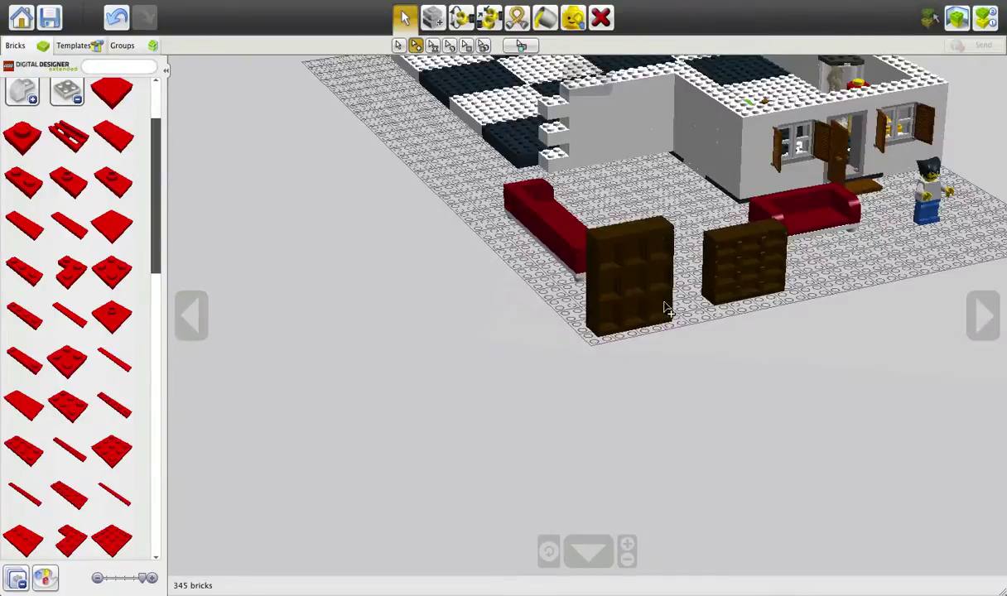
right_drag(631, 354, 684, 344)
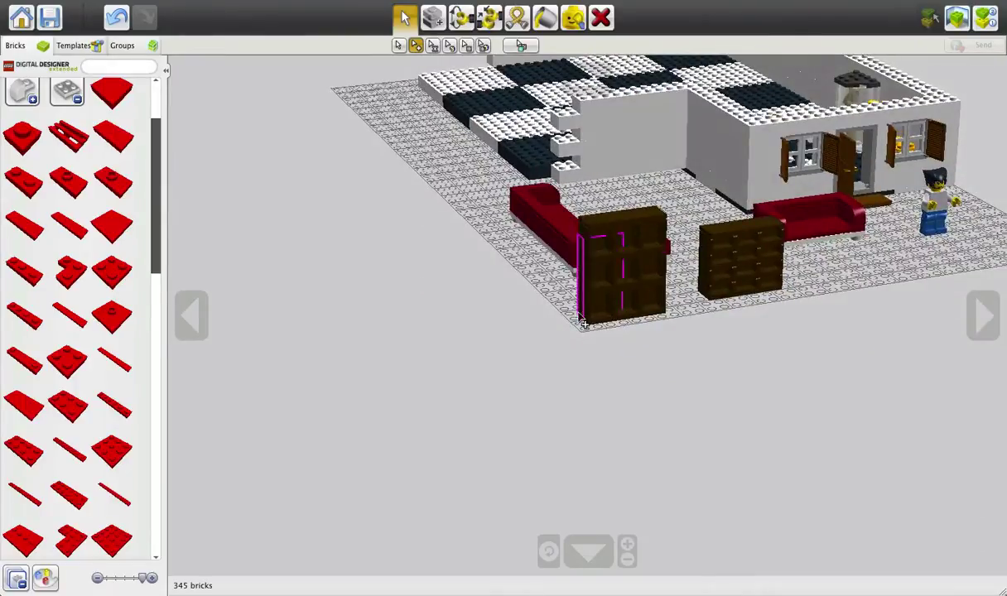
right_drag(799, 249, 571, 342)
scroll(733, 331, up, 6)
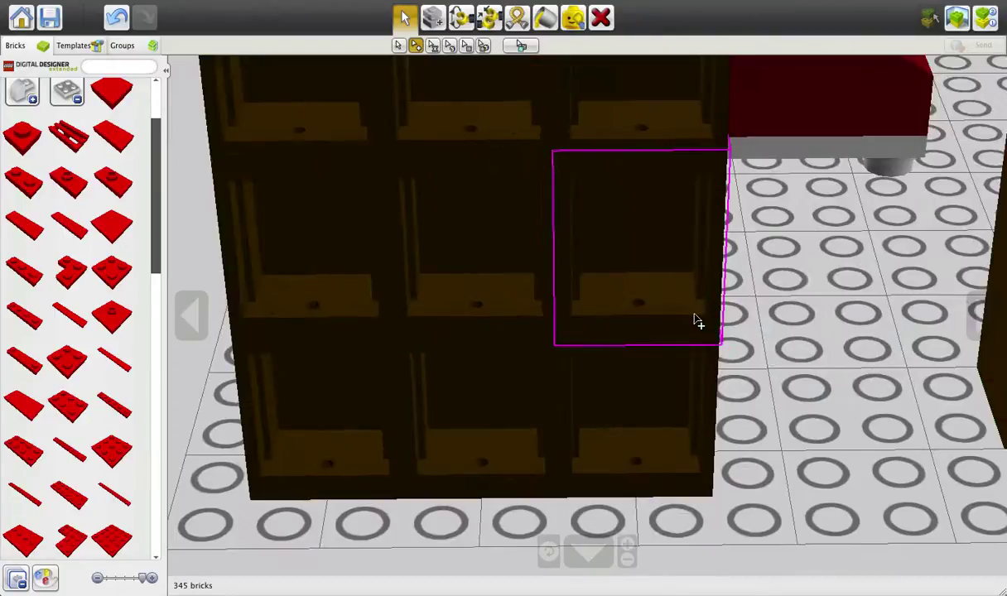
scroll(693, 321, down, 3)
right_drag(687, 323, 520, 352)
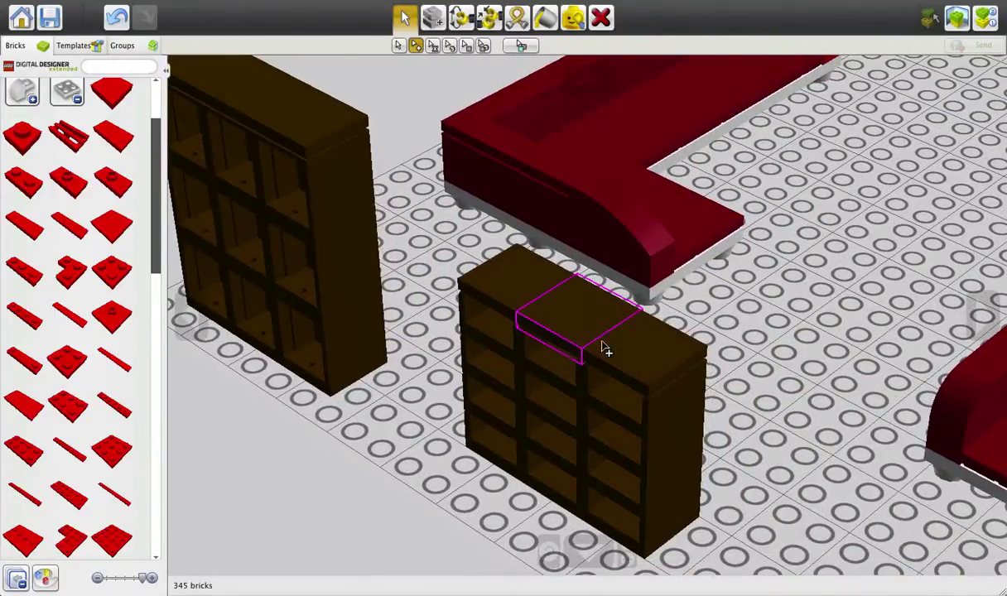
scroll(633, 348, down, 3)
scroll(640, 360, up, 6)
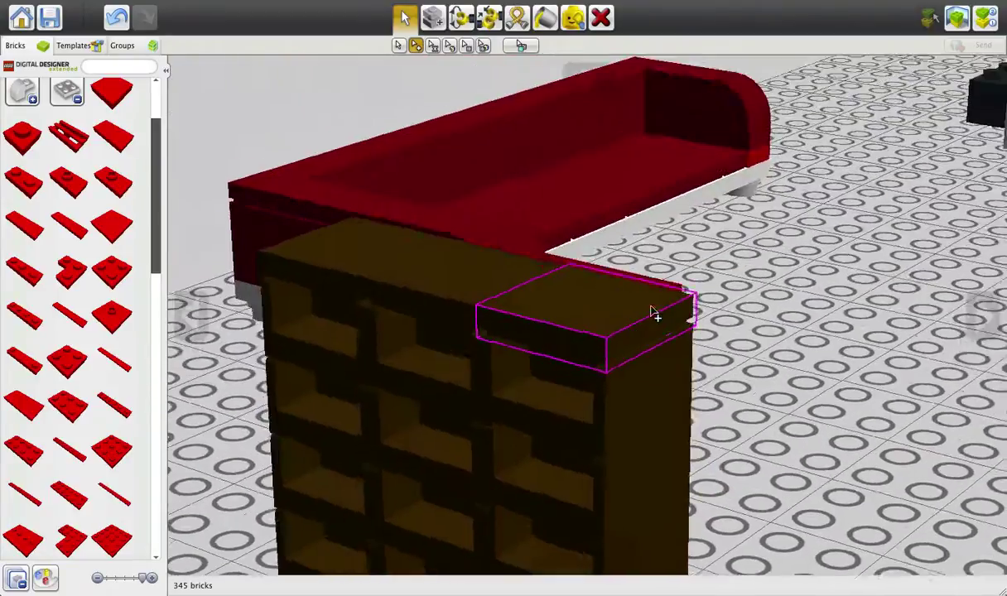
scroll(650, 314, down, 4)
scroll(506, 389, down, 5)
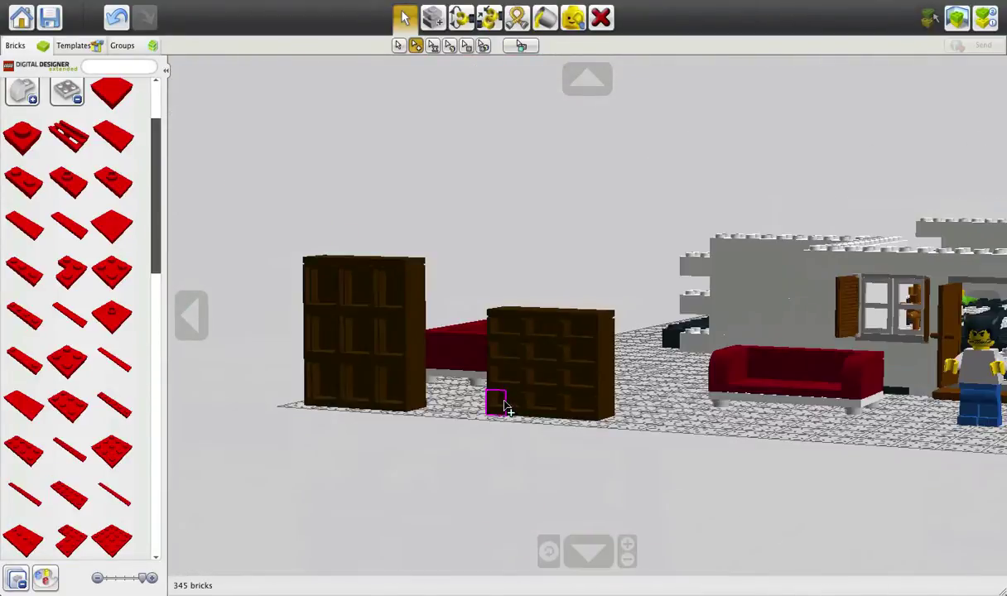
scroll(581, 406, up, 3)
right_drag(664, 415, 643, 463)
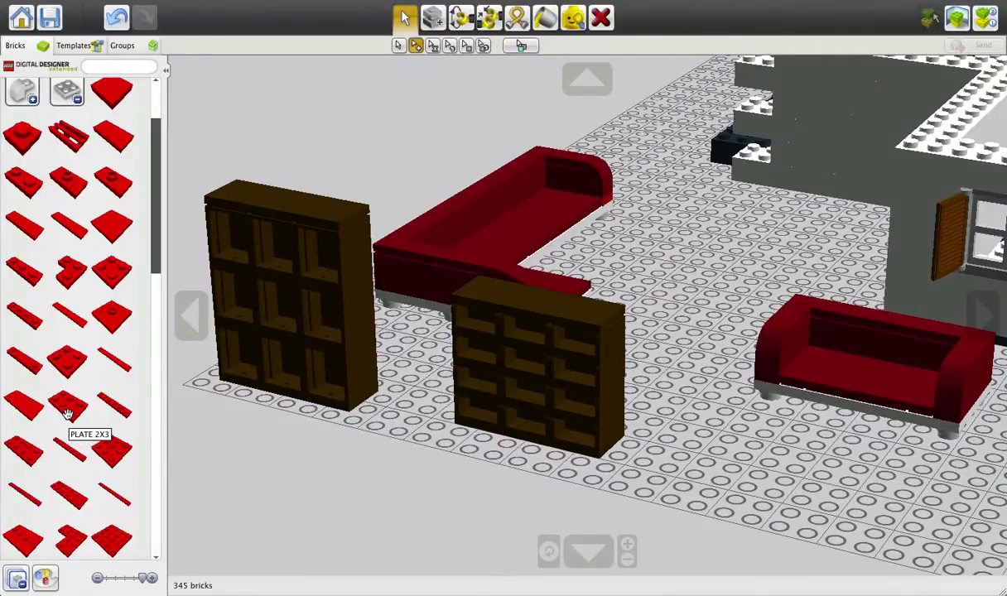
Open the doors, windows and wall elements category and try out the small red corner wall element beside the smaller bookcase
click(79, 103)
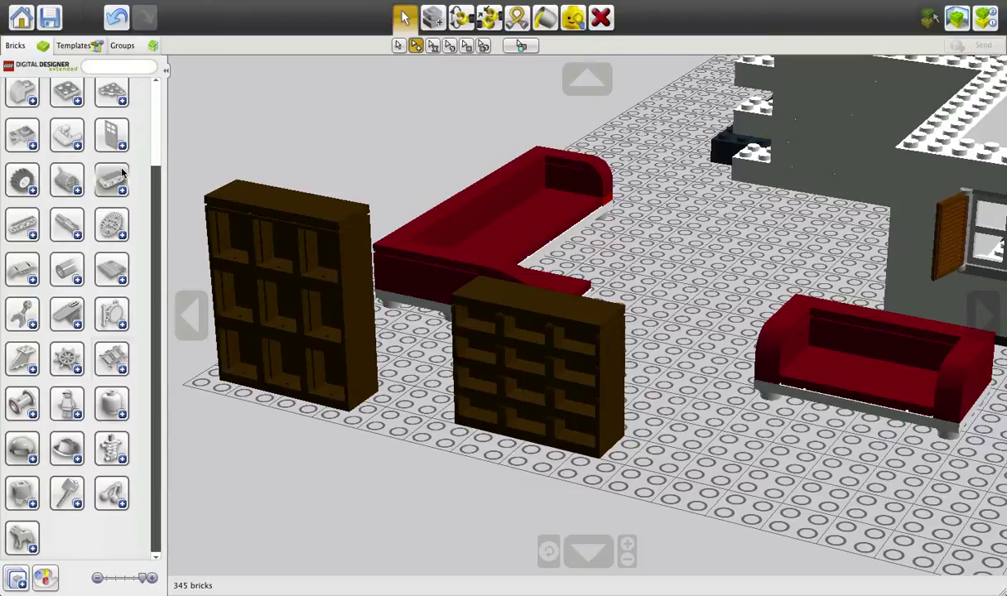
click(113, 135)
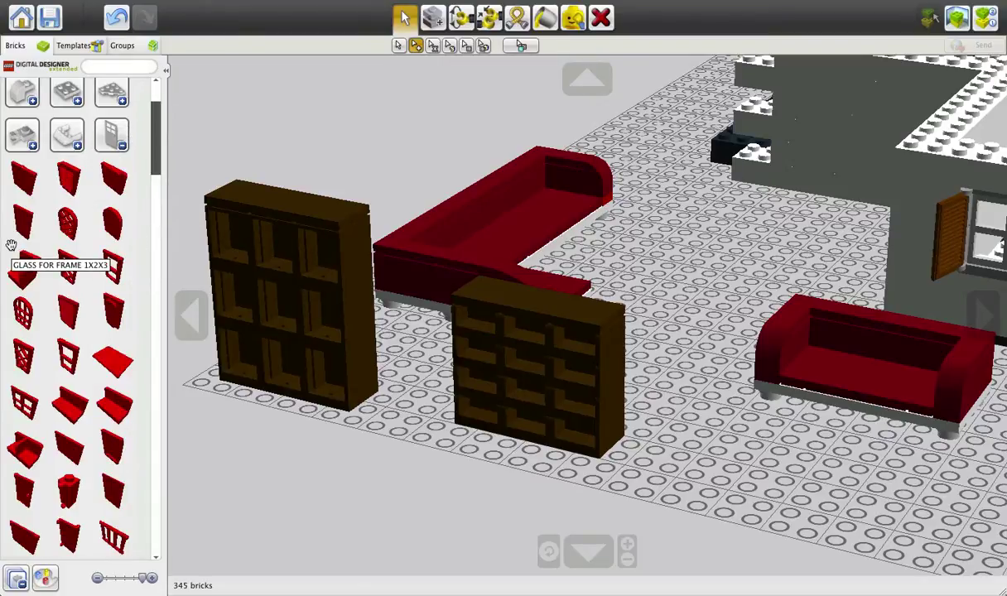
scroll(25, 282, down, 5)
scroll(54, 280, up, 3)
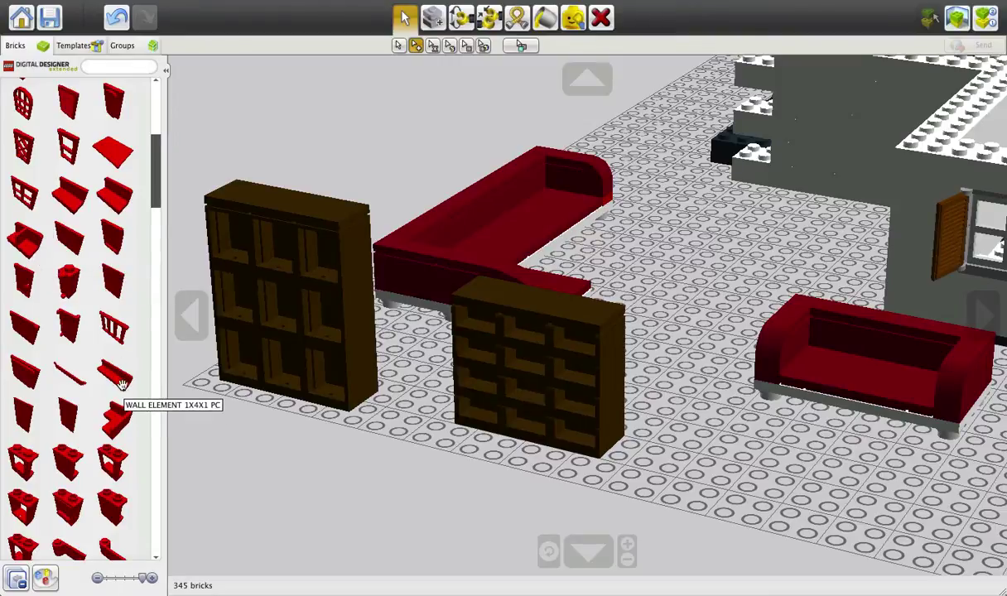
click(121, 412)
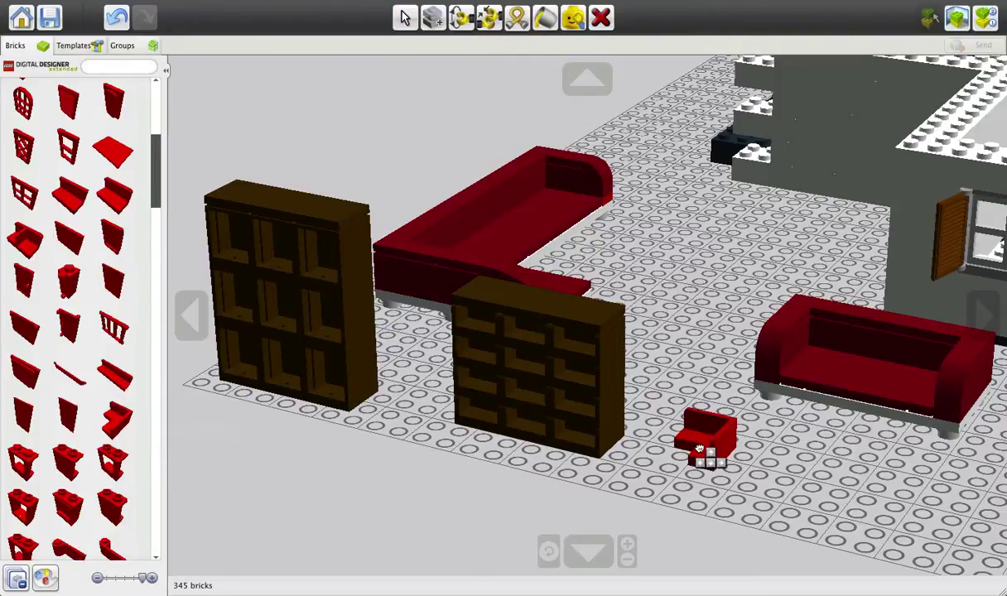
Look through the remaining wall, window and door elements, trying a large wall piece beside the smaller bookcase, and discard it
scroll(41, 388, down, 3)
scroll(48, 383, down, 5)
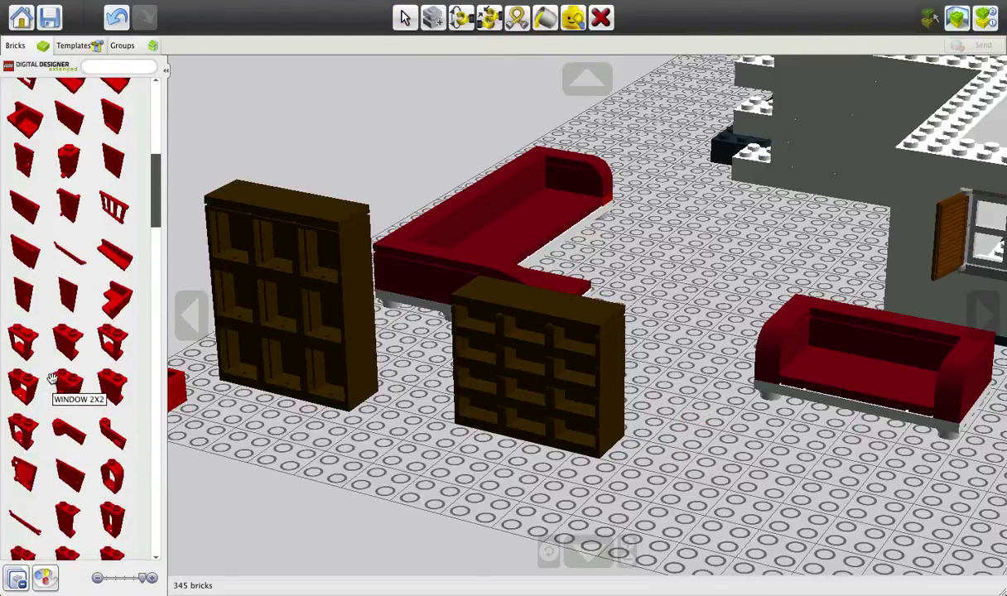
scroll(53, 378, down, 5)
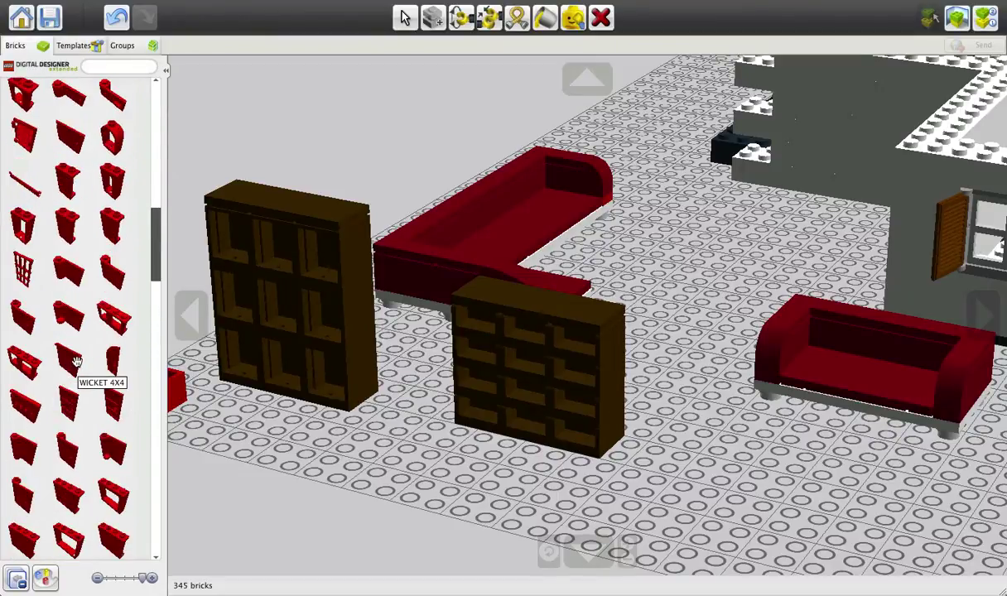
scroll(75, 362, down, 3)
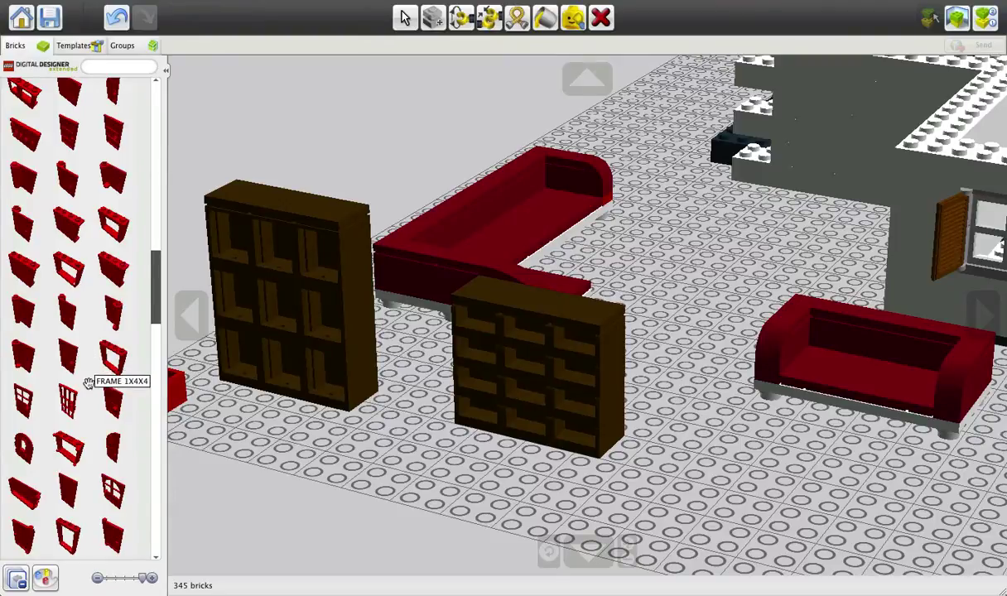
scroll(89, 382, down, 4)
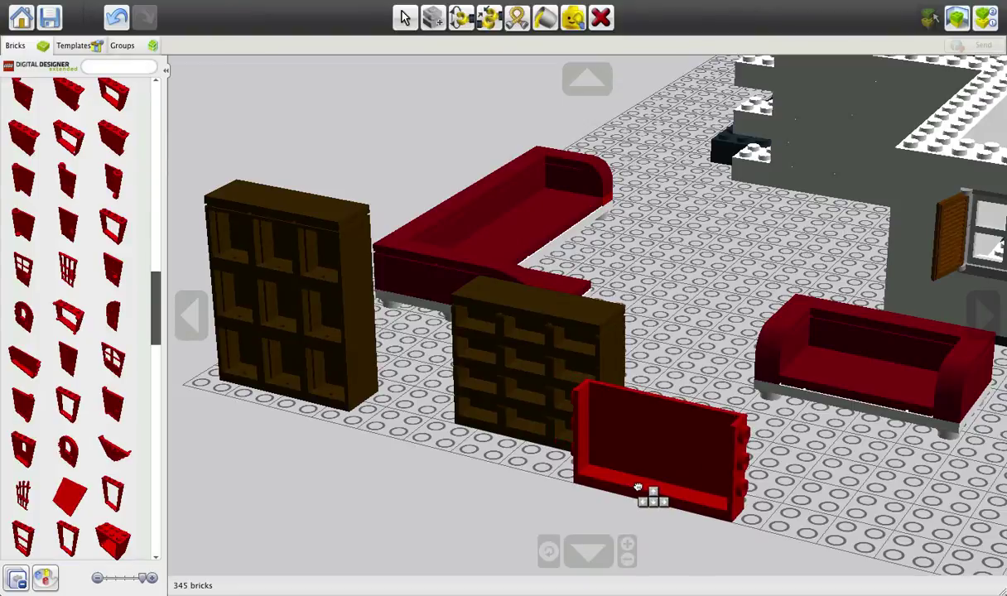
scroll(117, 346, down, 4)
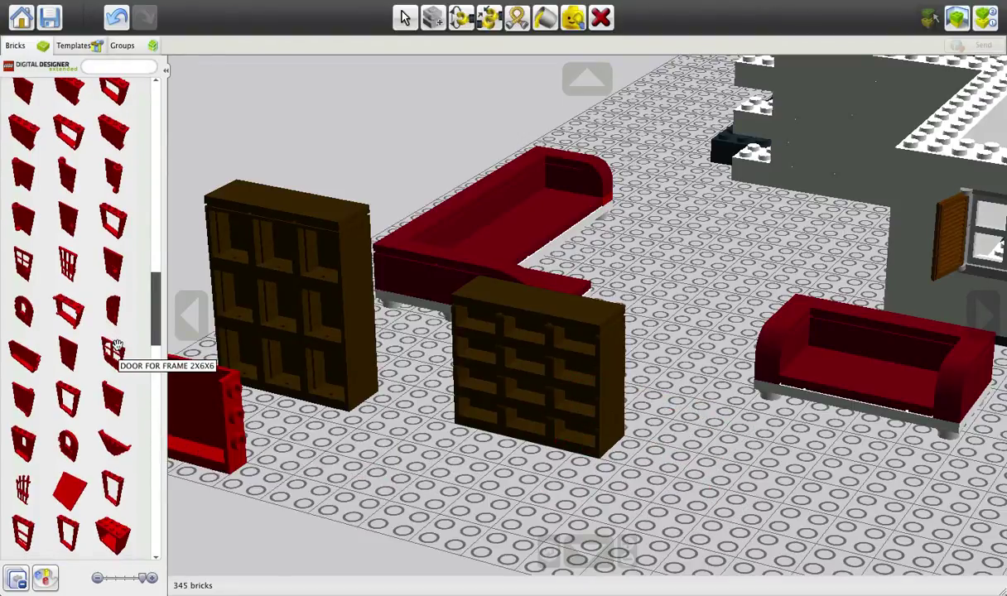
scroll(117, 346, down, 5)
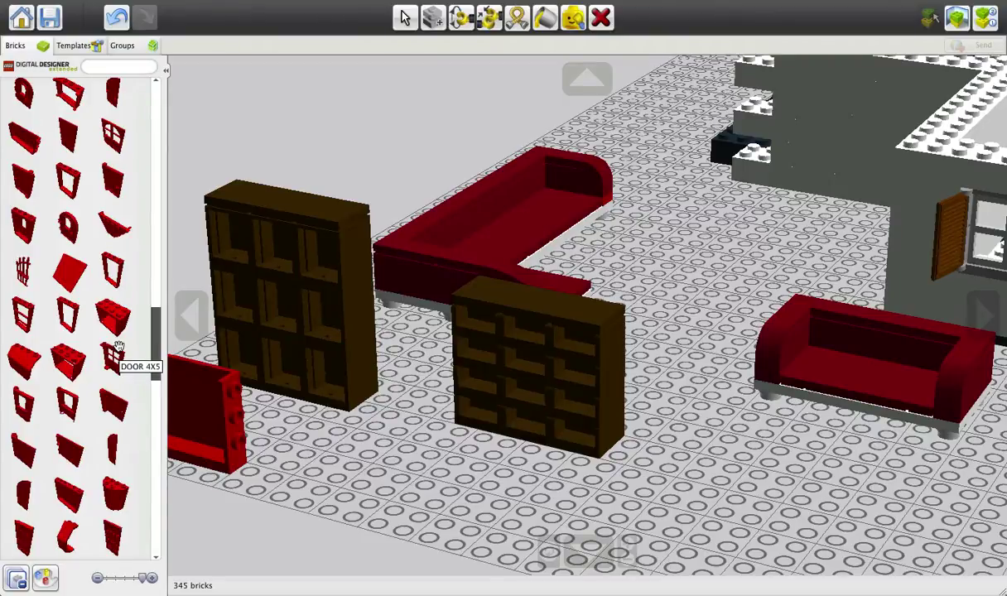
scroll(117, 347, down, 10)
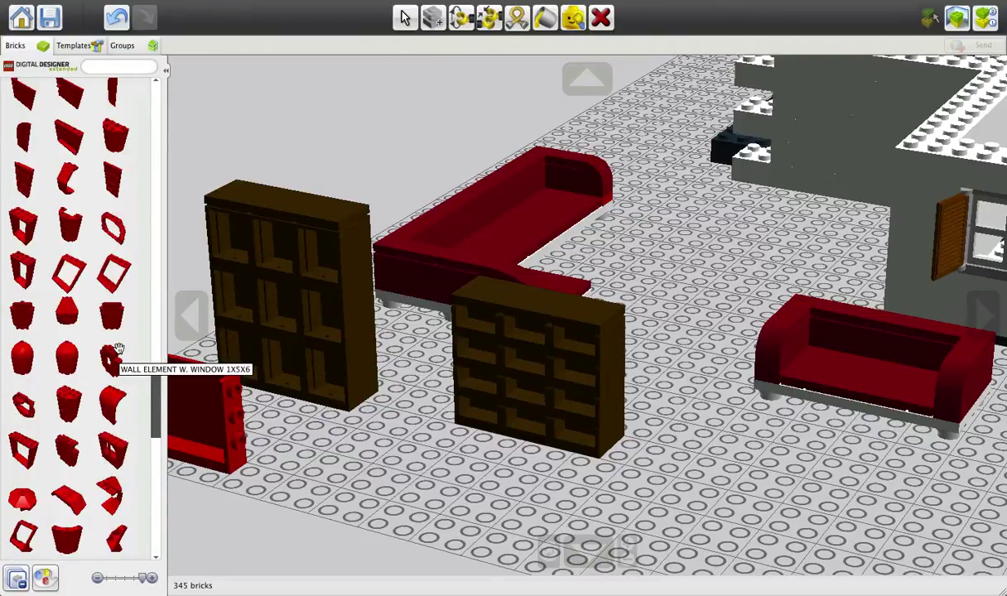
scroll(117, 348, down, 2)
scroll(119, 350, down, 8)
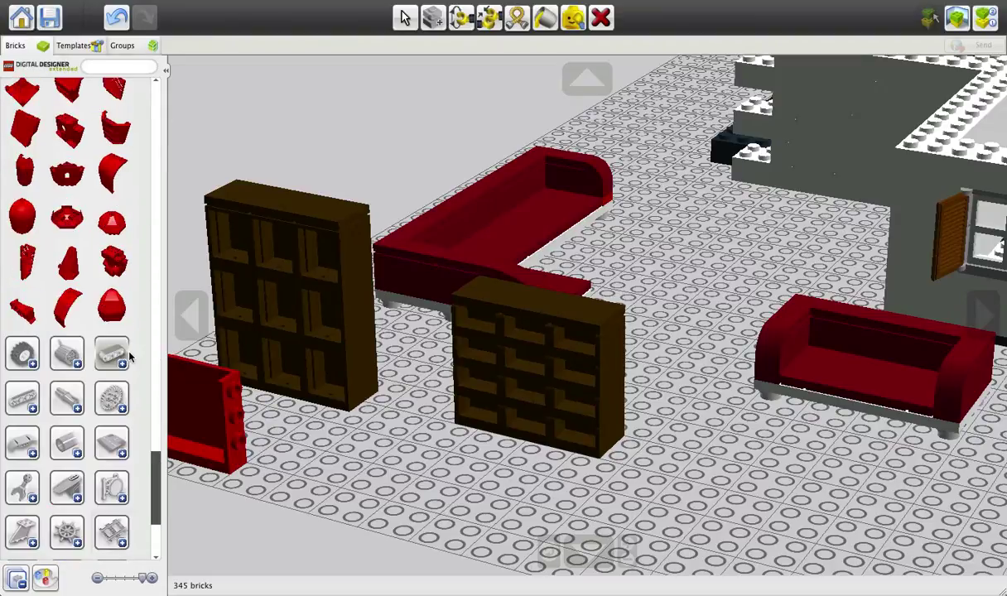
scroll(85, 345, up, 15)
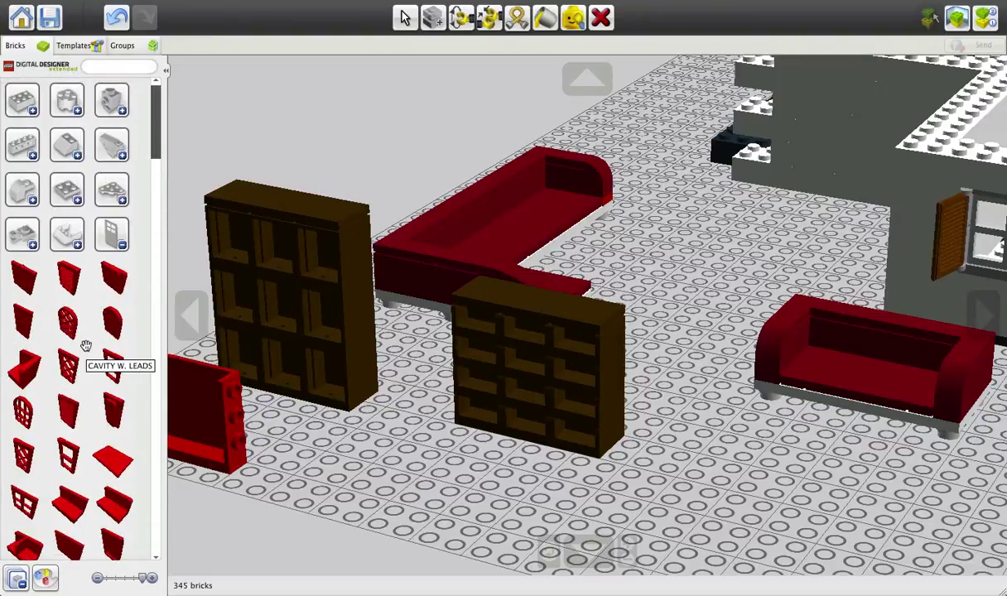
click(120, 241)
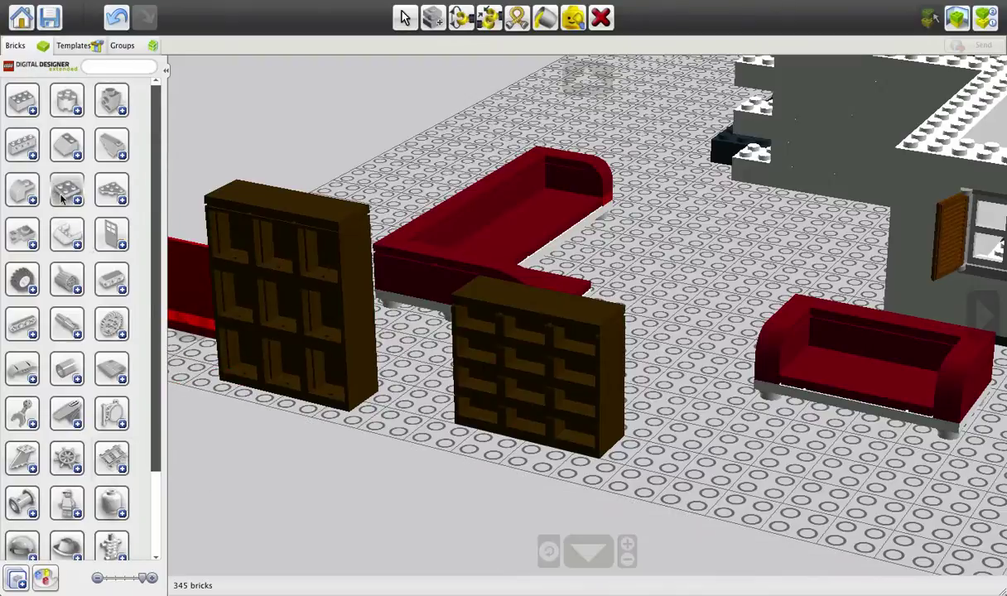
key(Escape)
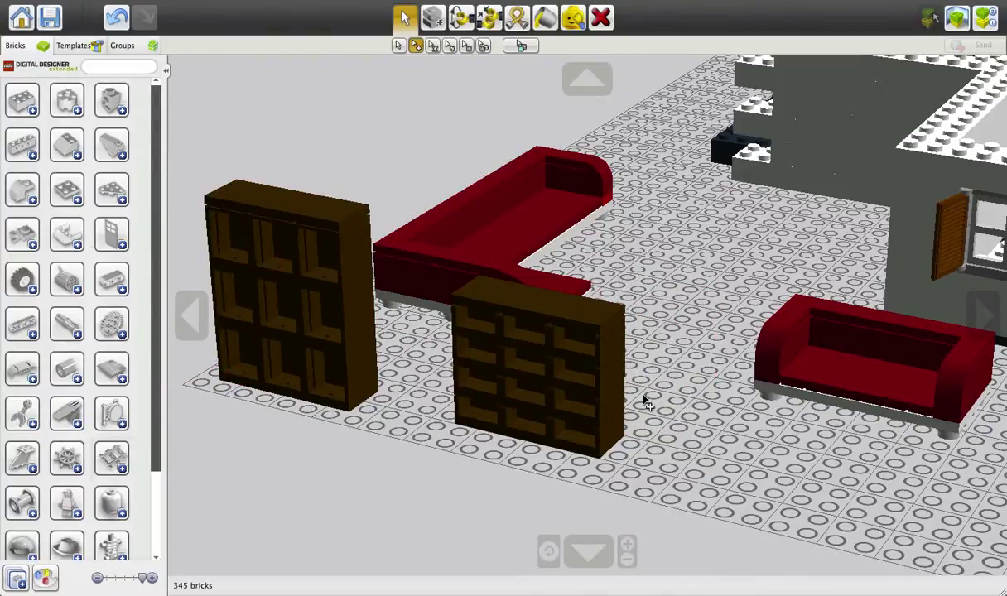
Search the brick palette for "television" and clear the search term
mouse_move(644, 402)
right_down()
mouse_move(687, 412)
mouse_move(656, 394)
right_up()
scroll(652, 350, down, 10)
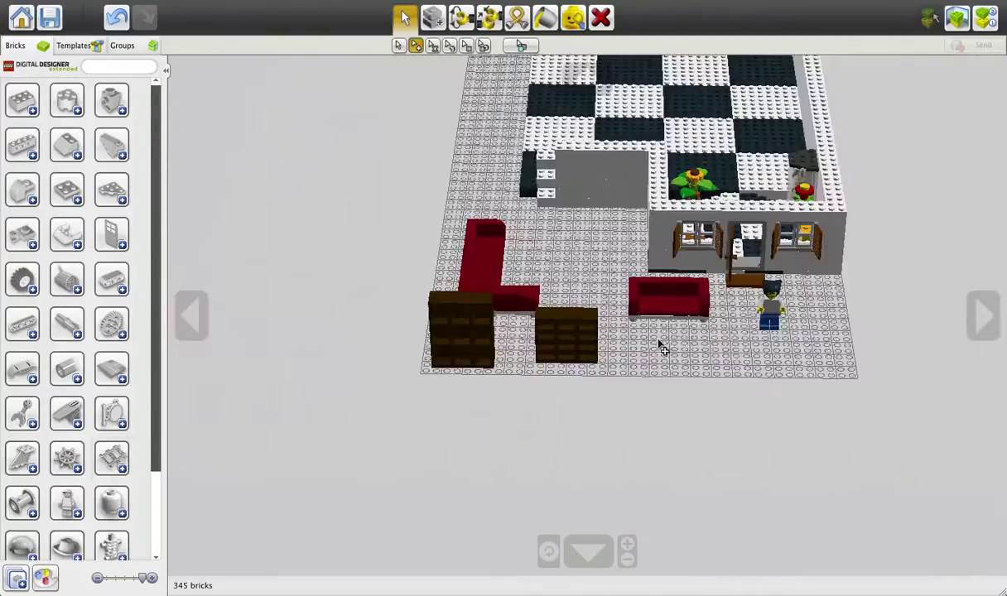
right_drag(655, 329, 743, 314)
scroll(516, 265, up, 3)
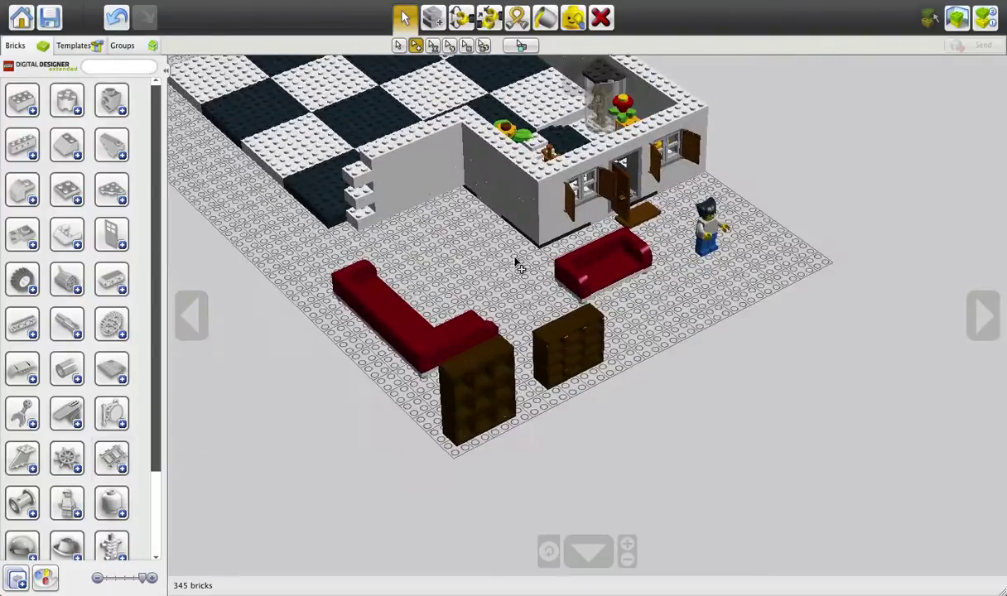
scroll(516, 265, down, 3)
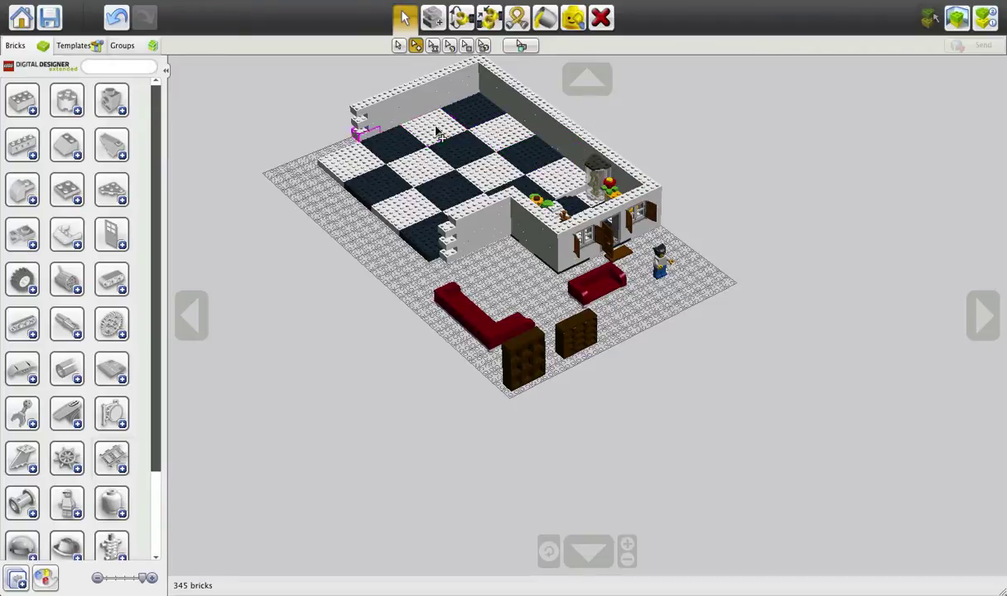
text(televisio)
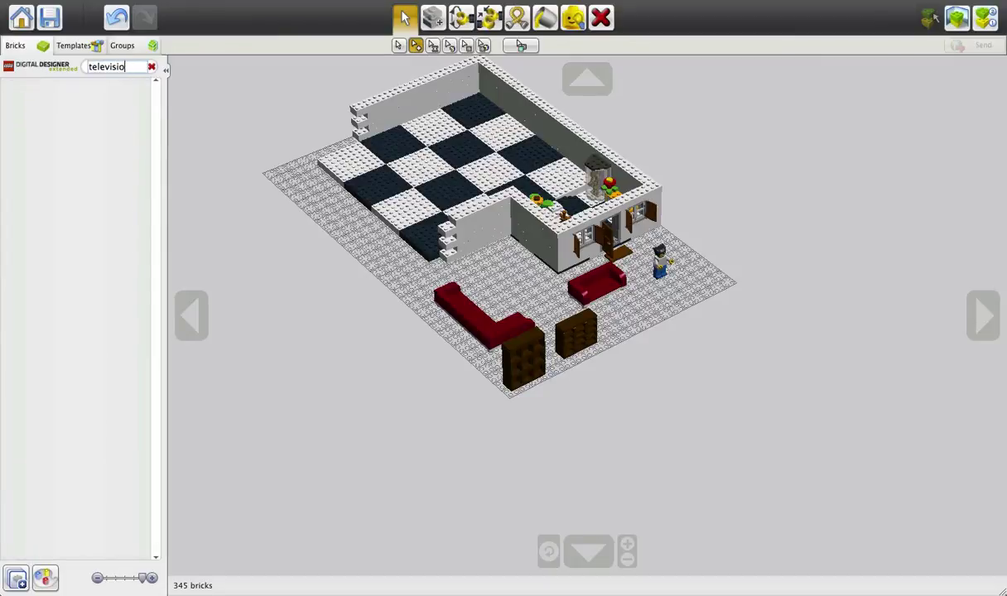
key(BackSpace)
key(BackSpace)
key(BackSpace)
key(BackSpace)
key(BackSpace)
key(BackSpace)
key(BackSpace)
key(BackSpace)
key(BackSpace)
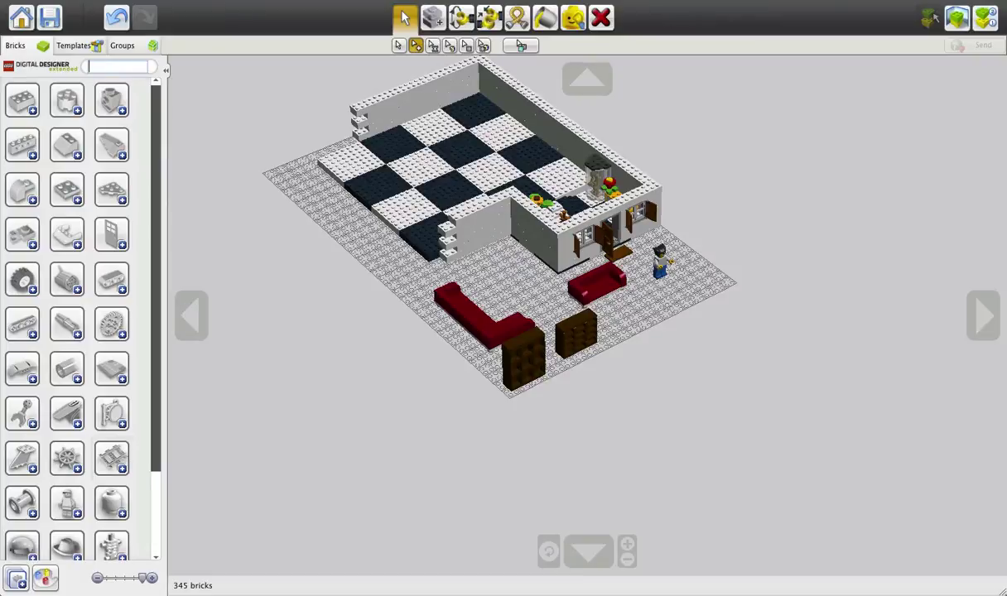
click(512, 0)
click(326, 4)
scroll(494, 245, up, 10)
right_drag(494, 245, 441, 194)
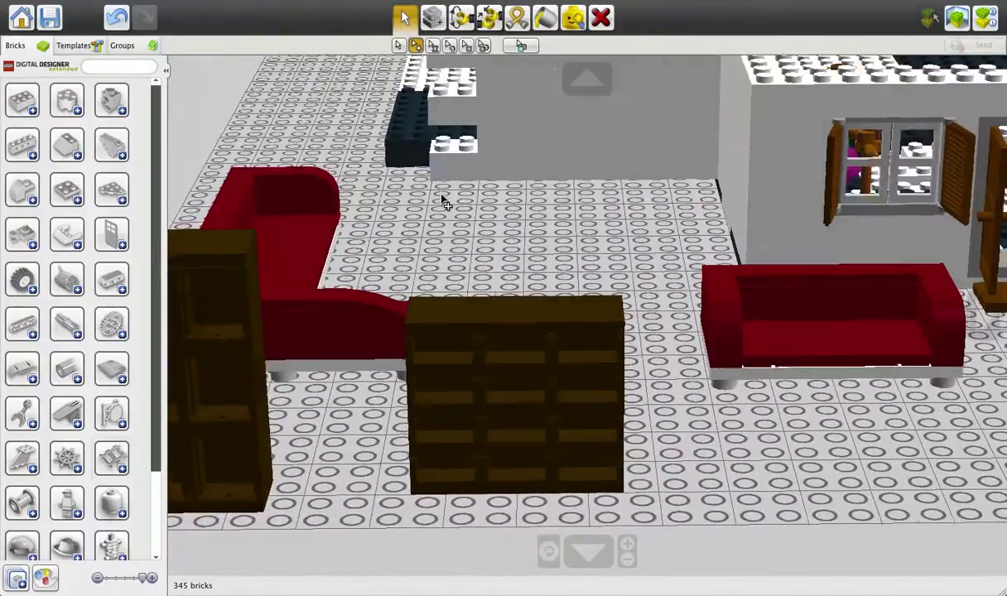
scroll(448, 194, down, 6)
right_drag(501, 242, 416, 286)
right_drag(724, 271, 819, 252)
scroll(62, 228, down, 5)
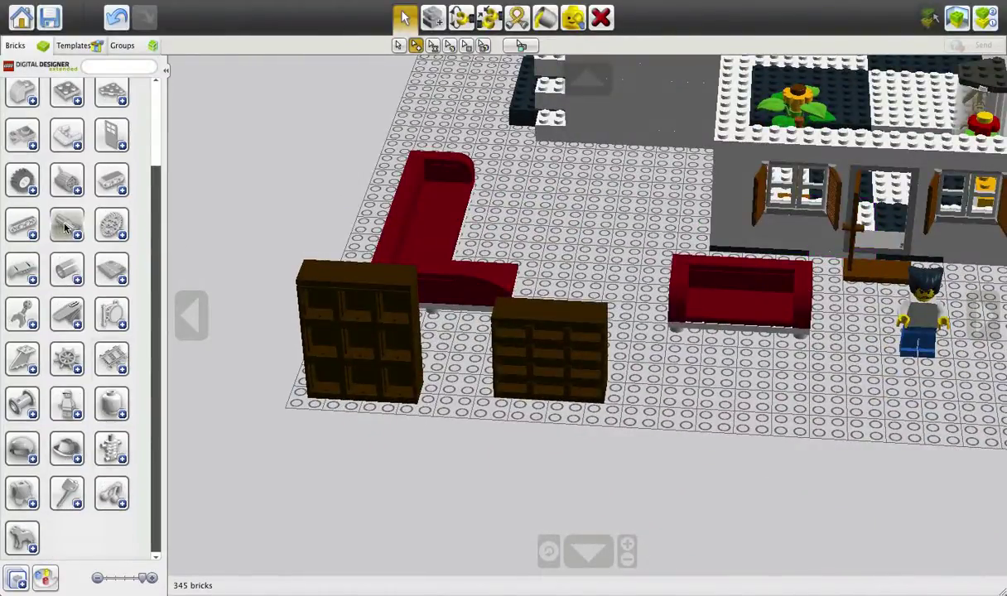
scroll(66, 228, up, 3)
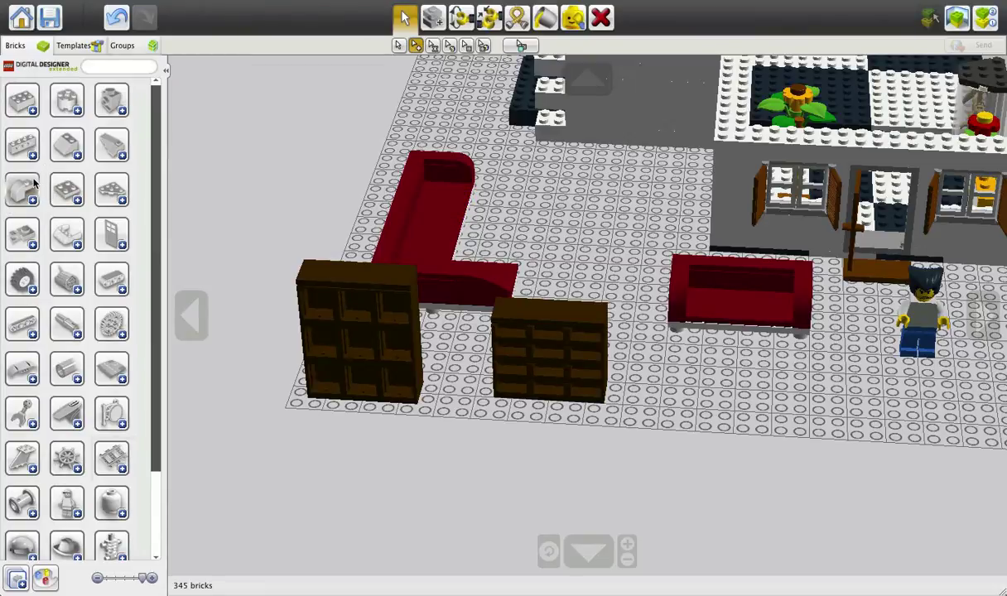
Place a small red clip plate on the baseplate in front of the smaller sofa and attach a 1x2 plate with stick to it
click(23, 233)
scroll(41, 221, down, 5)
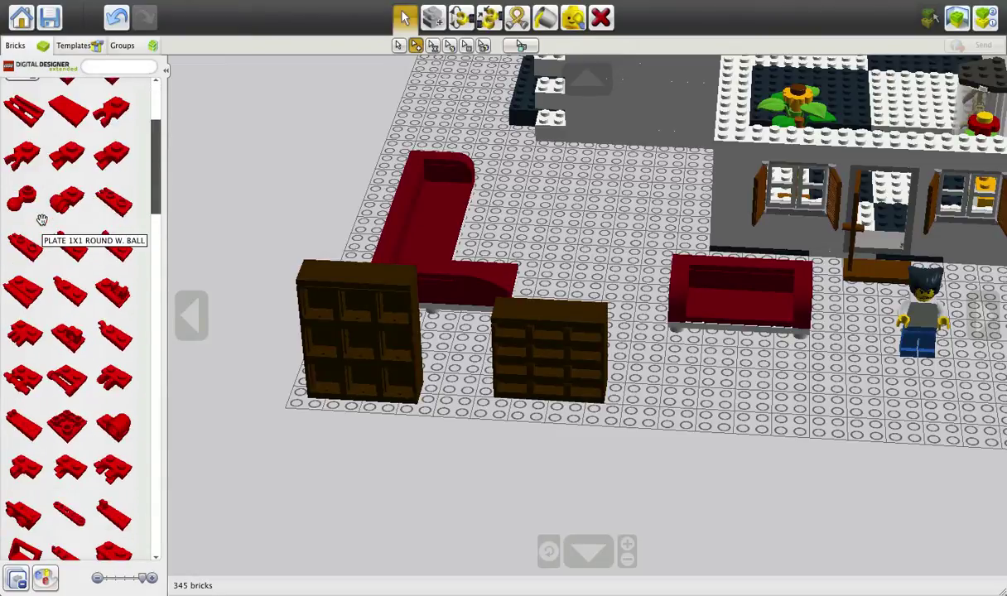
scroll(42, 219, down, 2)
scroll(41, 219, down, 3)
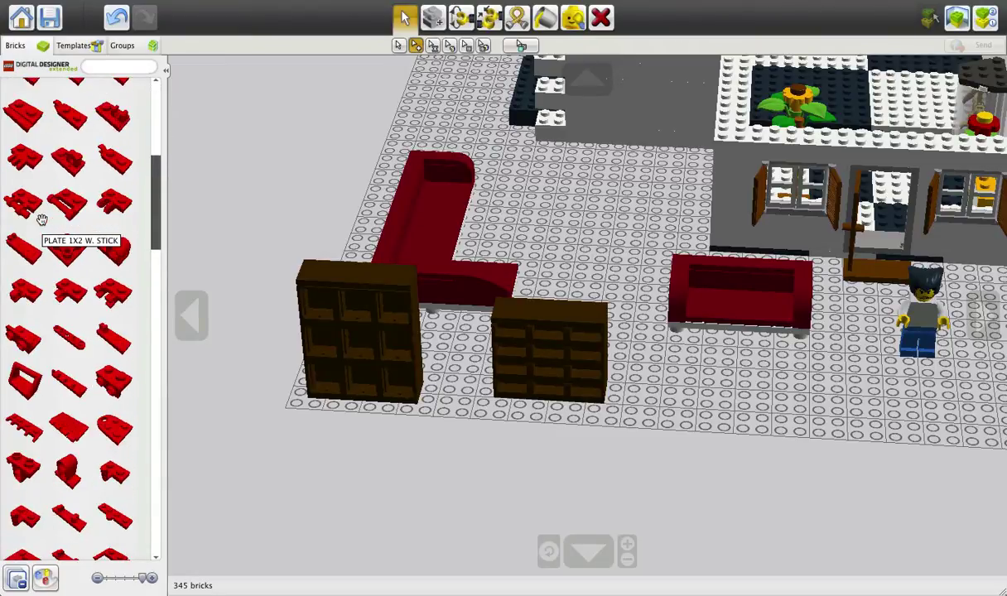
scroll(76, 213, up, 4)
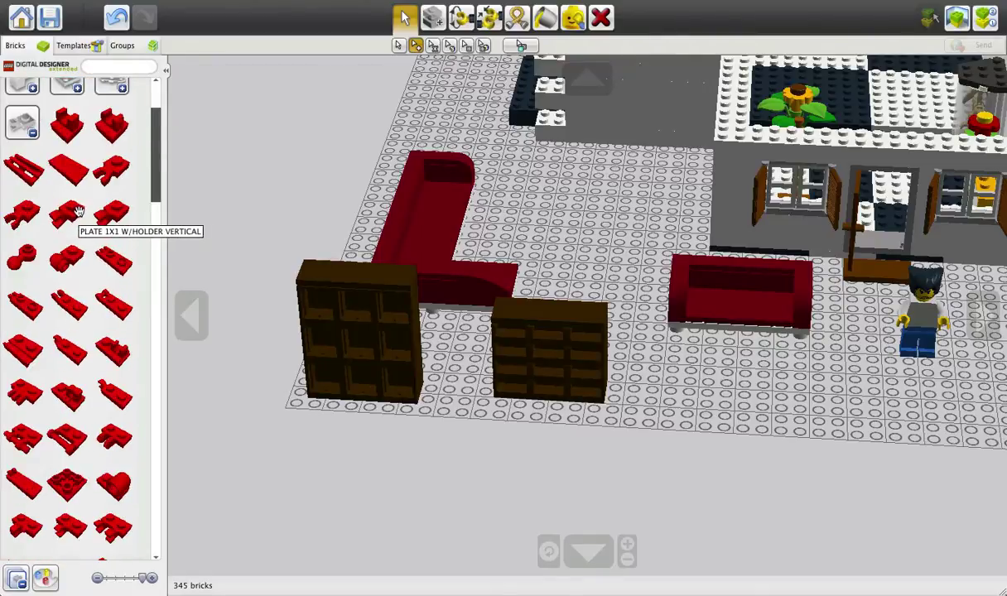
click(112, 126)
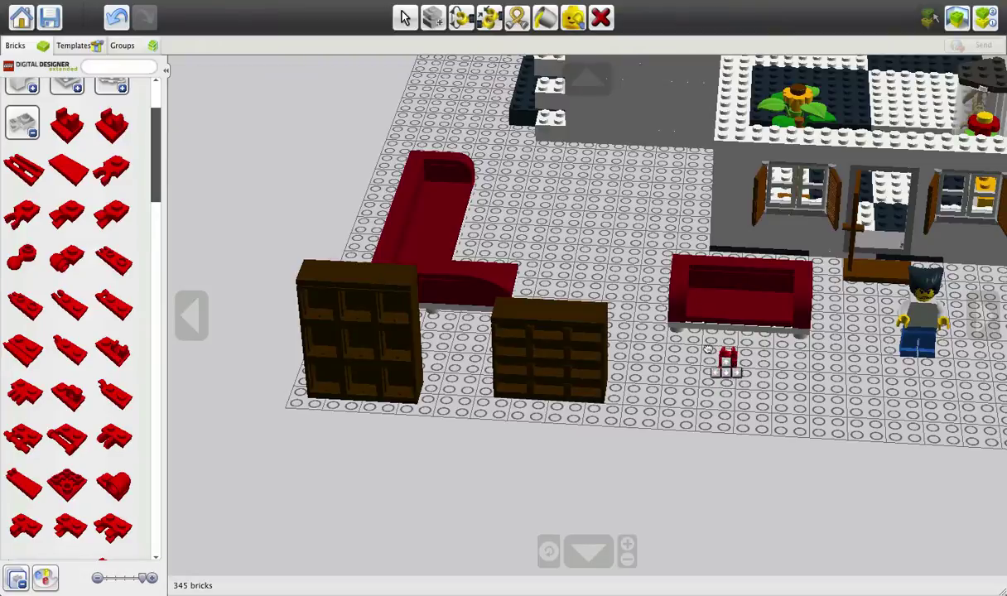
click(744, 411)
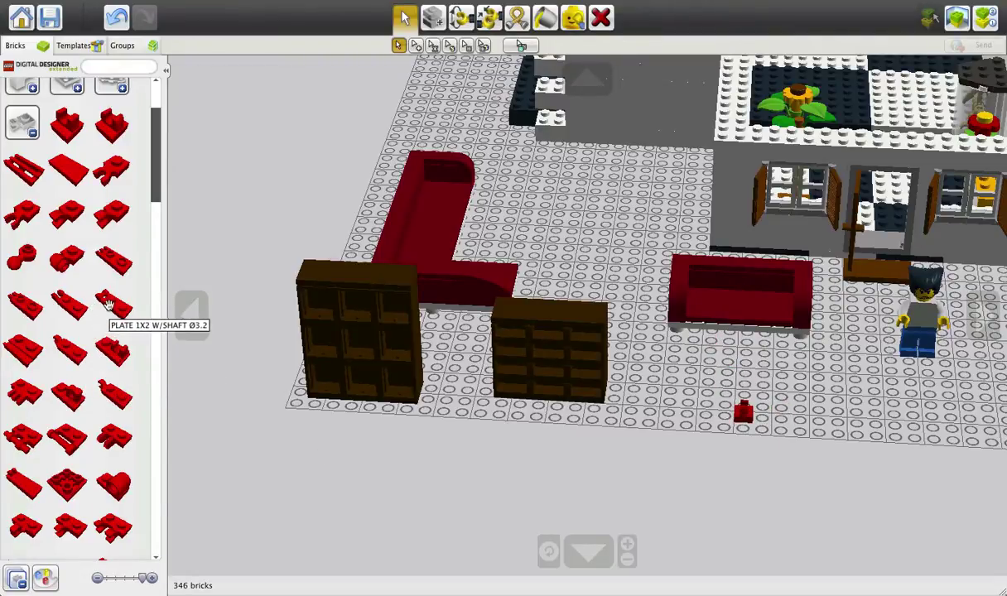
click(82, 431)
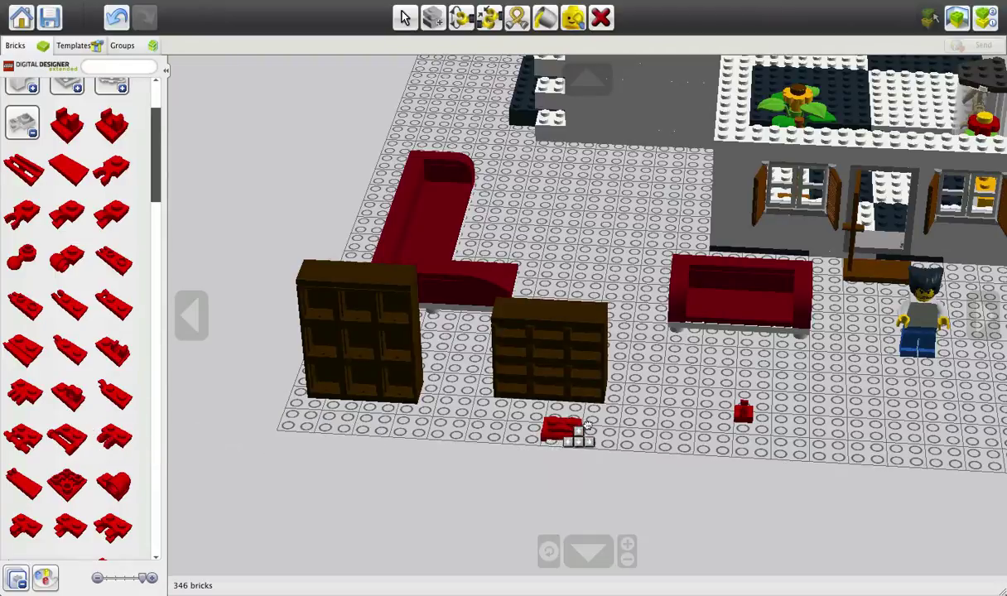
click(742, 405)
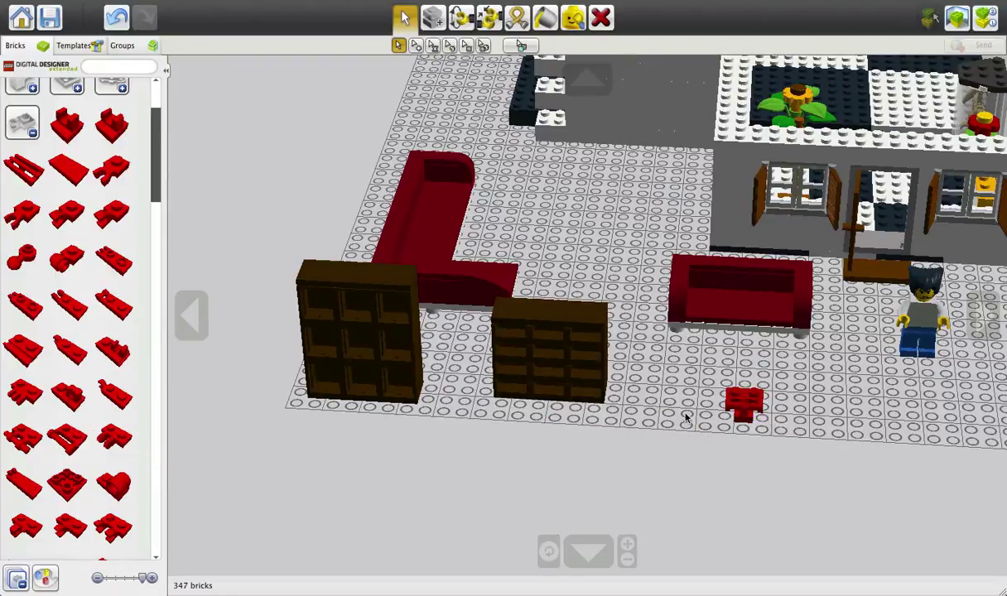
Try to hinge the 1x2 plate with stick 3.18 that is attached to the small red clip plate
click(517, 17)
right_drag(752, 395, 800, 400)
scroll(759, 397, up, 4)
scroll(808, 422, up, 2)
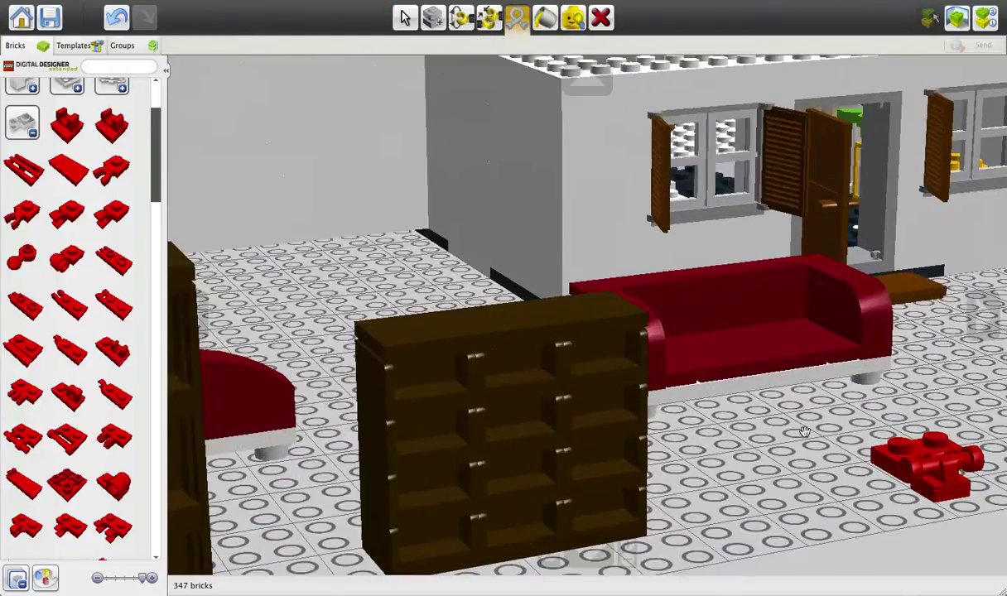
scroll(949, 482, down, 1)
right_drag(977, 457, 607, 263)
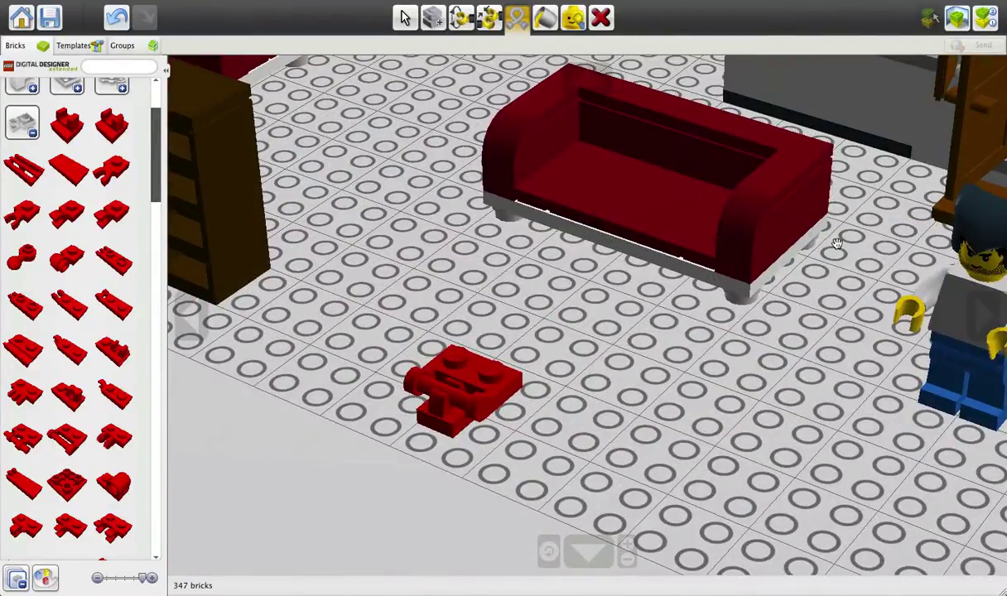
scroll(832, 221, down, 3)
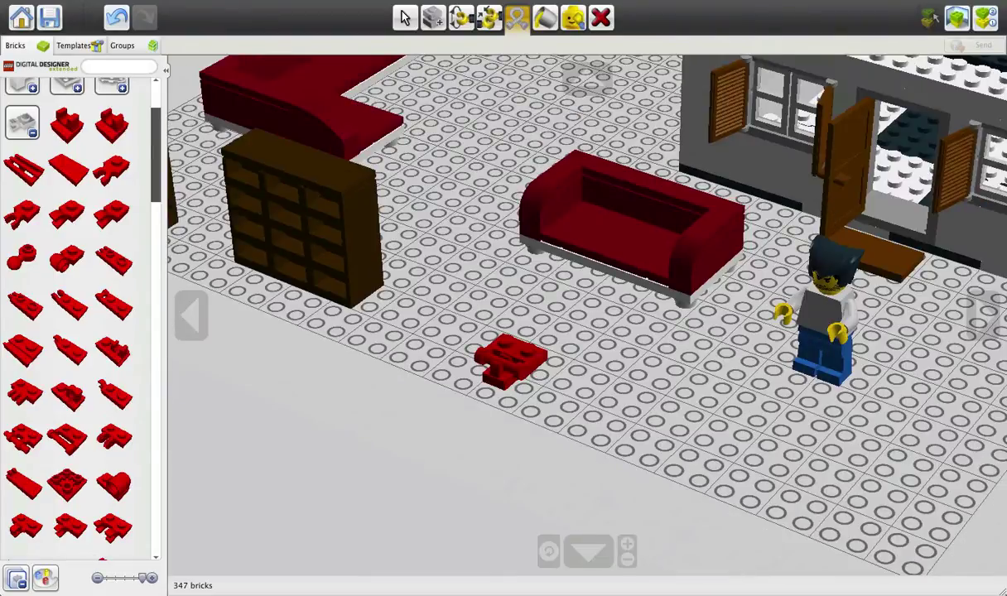
click(405, 17)
click(526, 352)
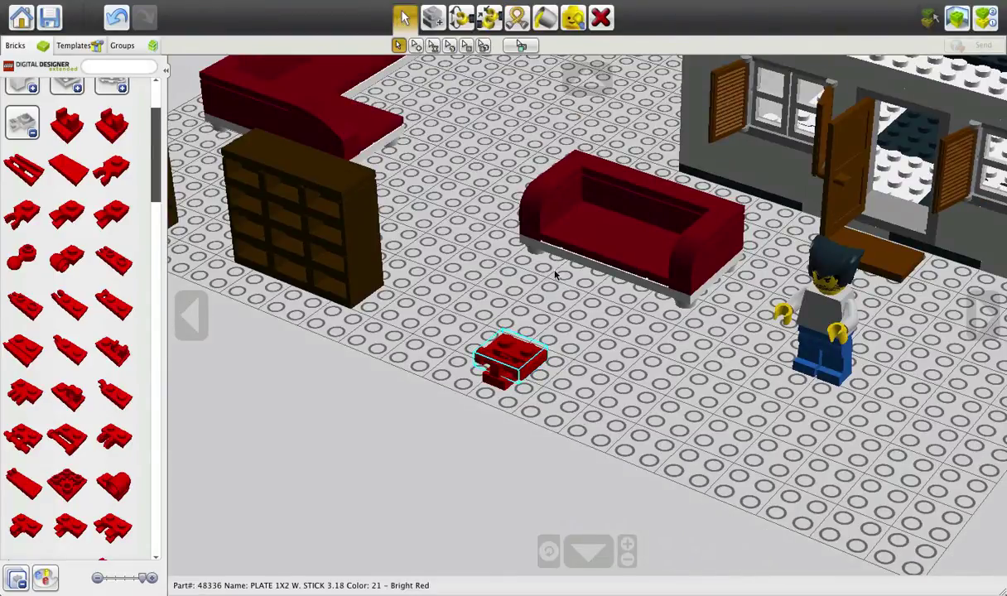
click(517, 17)
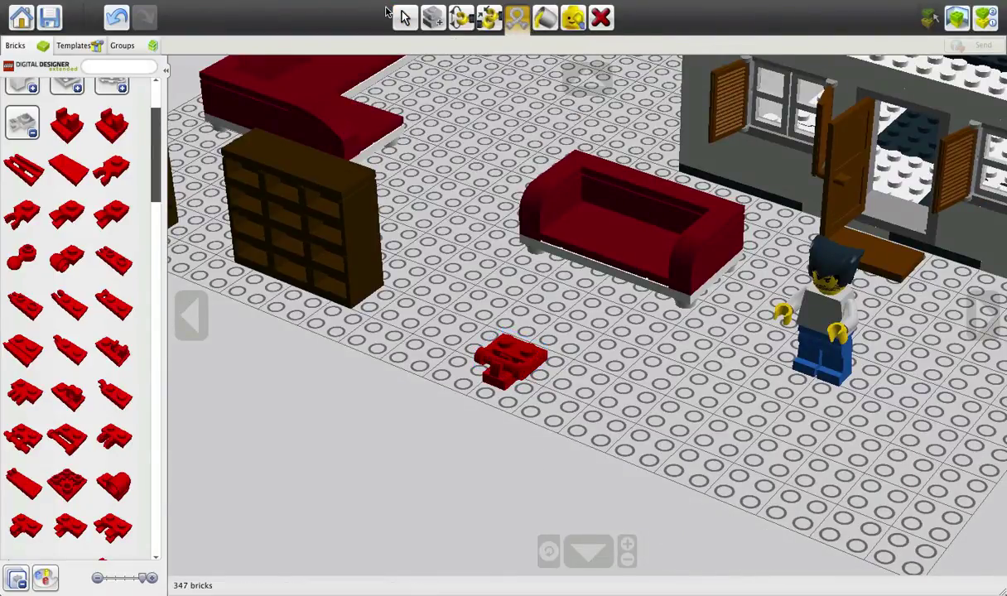
click(462, 16)
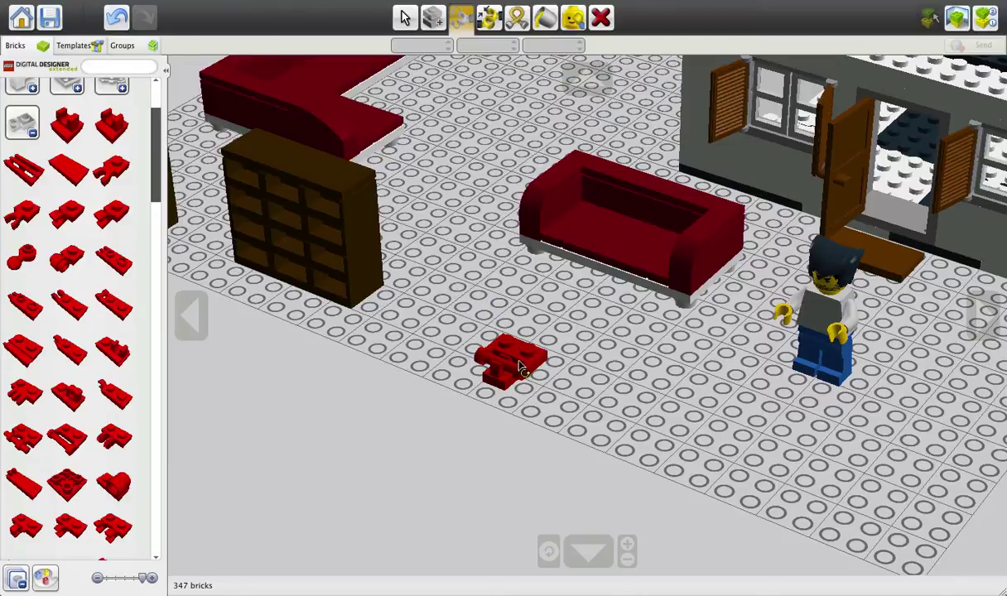
click(852, 194)
click(511, 391)
Replace the plate with stick 3.18 on the clip plate with the other red 1x2 plate with stick
key(d)
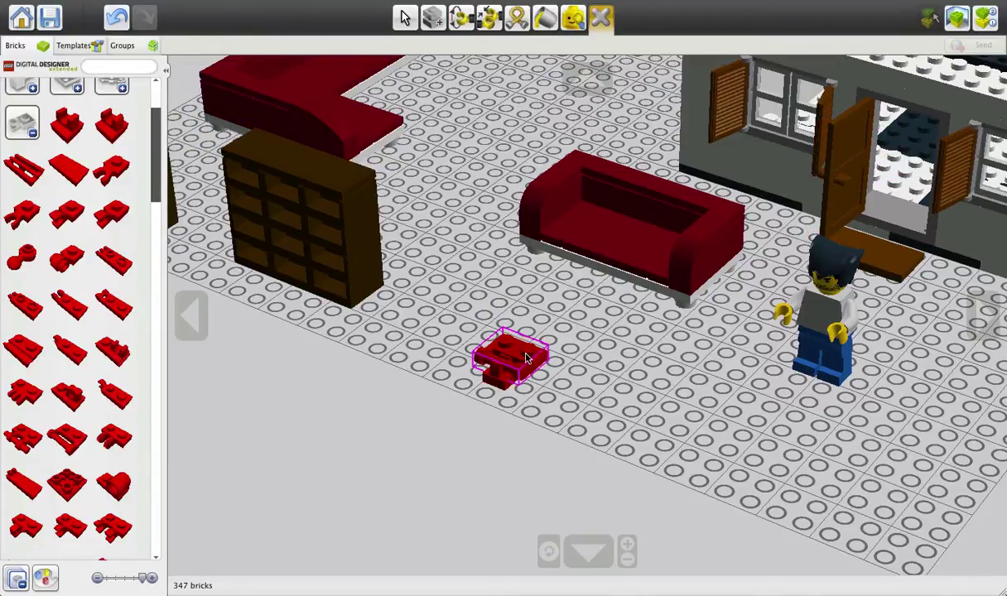
click(510, 369)
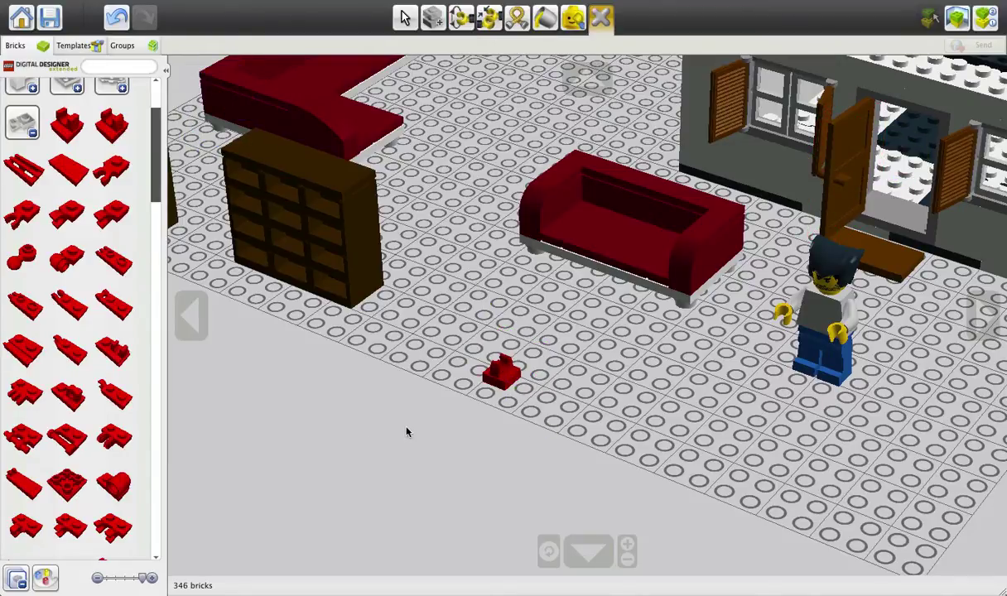
click(24, 435)
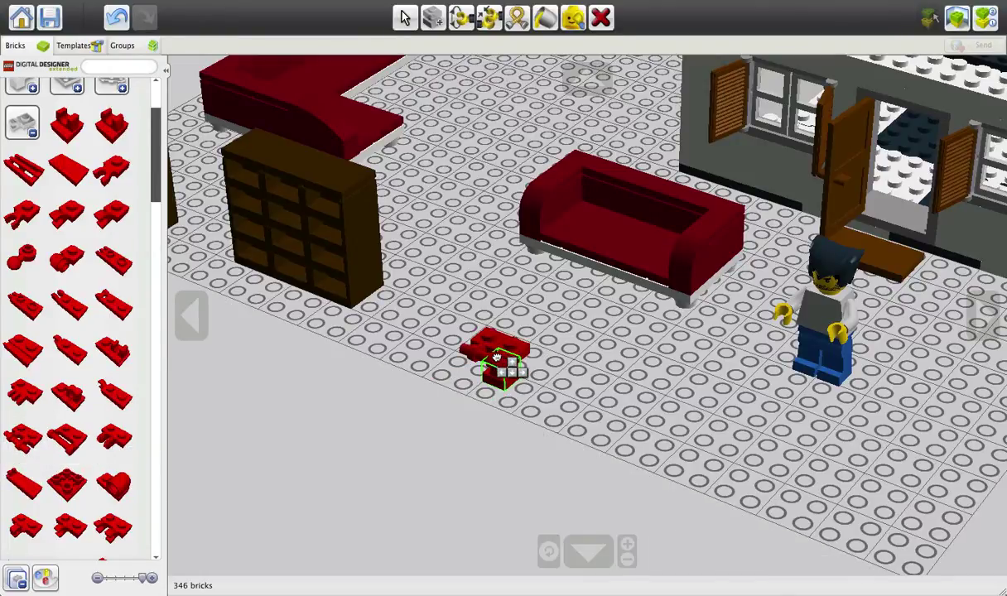
click(496, 354)
key(v)
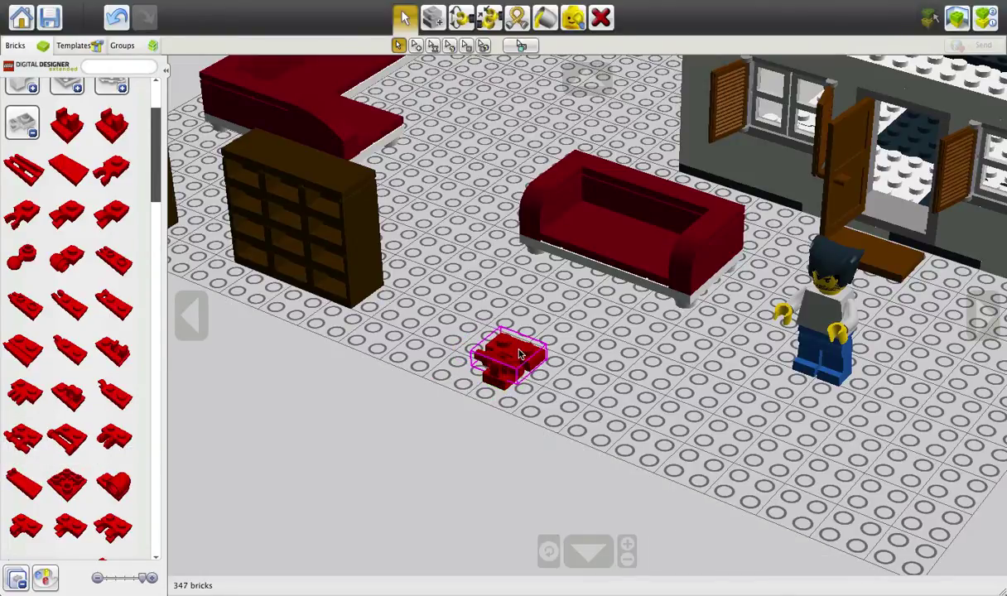
Hinge the 1x2 plate with stick upright on the clip plate, to an angle of 91.99 degrees
key(h)
click(520, 355)
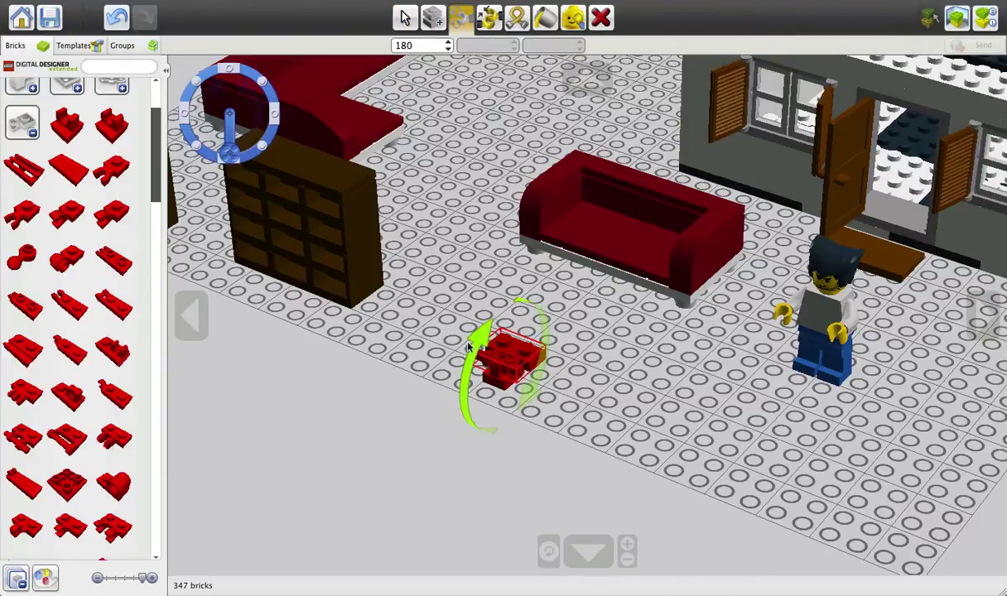
drag(477, 347, 470, 429)
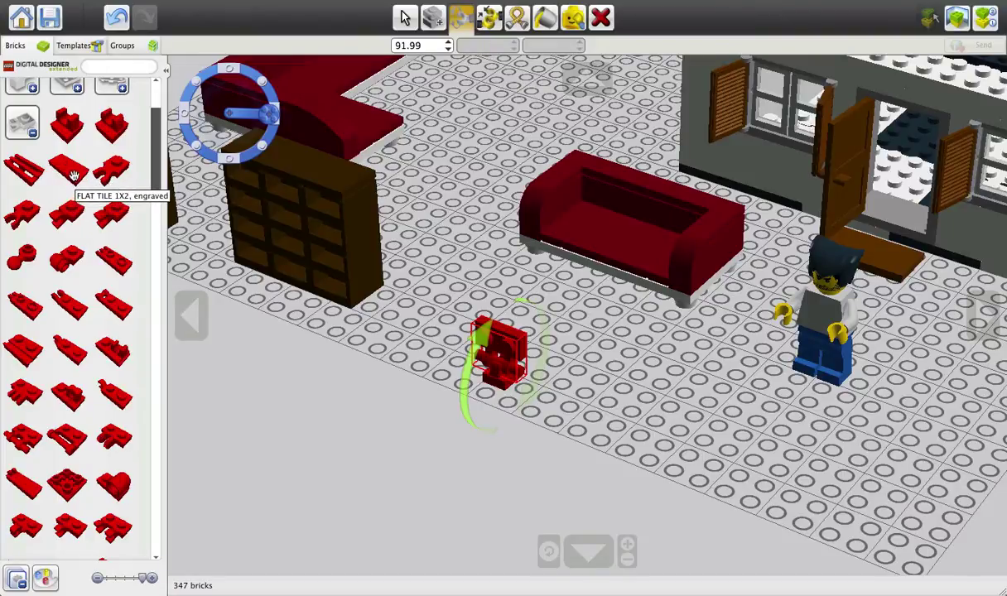
Attach a large red rectangular plate with studs along its edges upright to the hinged stick plate as a television screen
scroll(69, 173, up, 3)
click(32, 251)
click(67, 184)
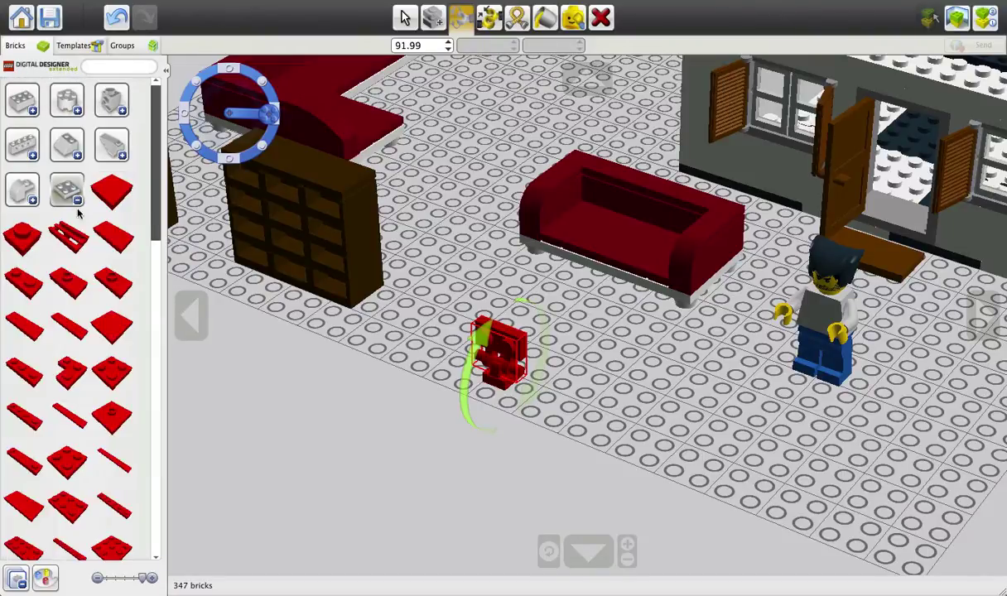
scroll(53, 483, down, 5)
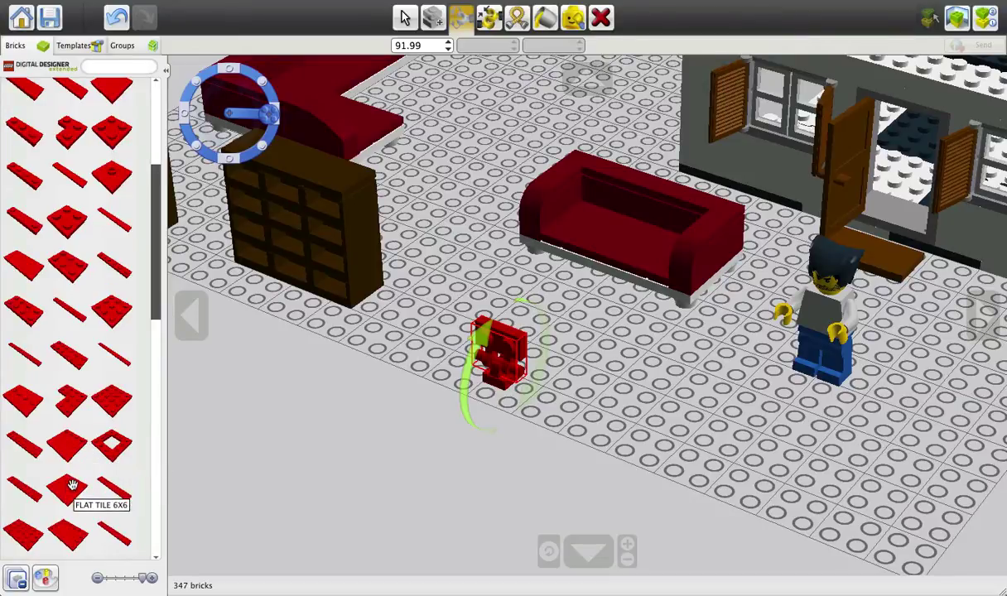
click(72, 482)
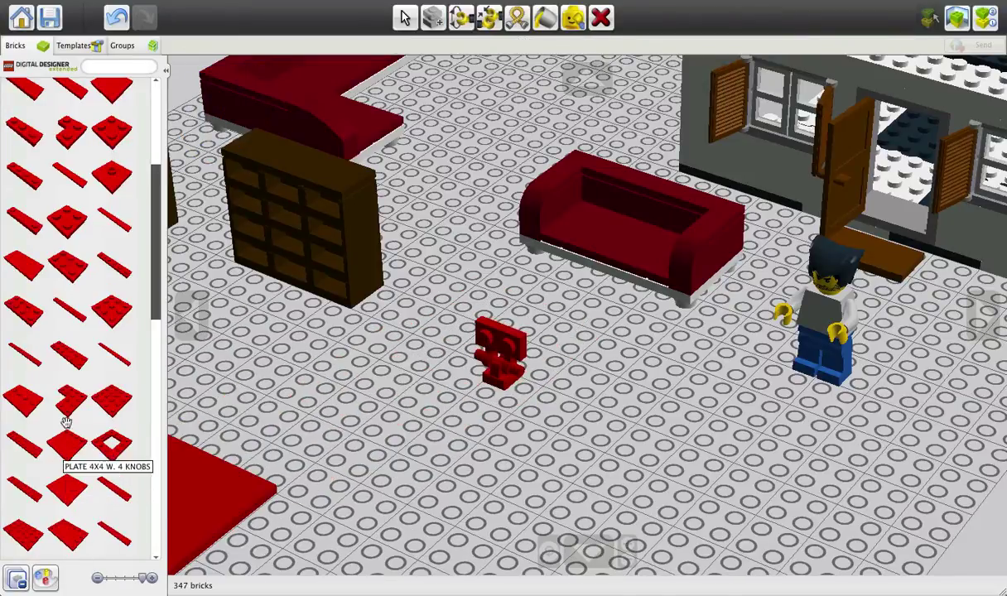
click(67, 529)
key(Up)
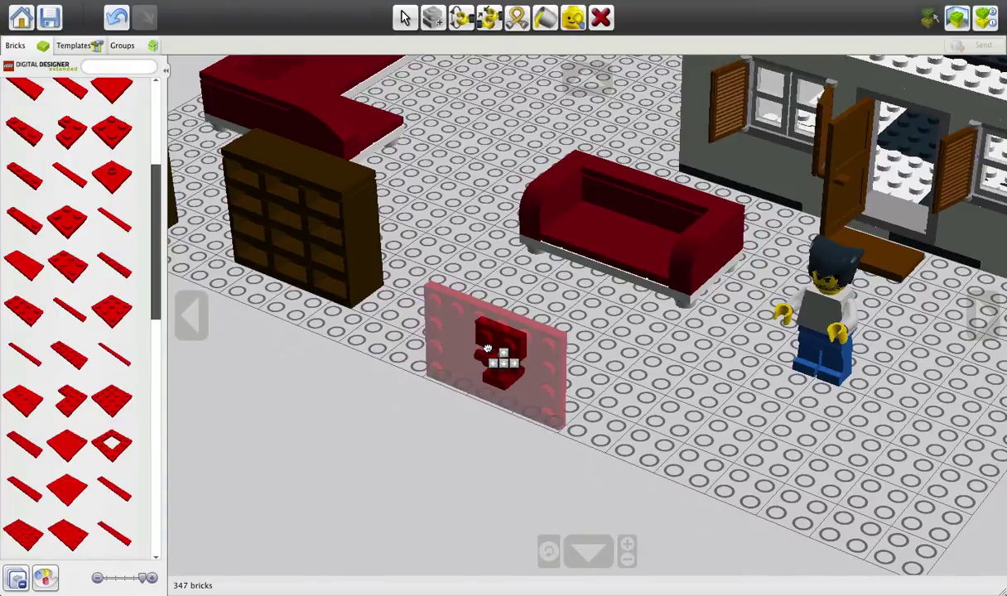
key(Up)
key(Up)
key(Up)
key(Up)
key(Up)
key(Up)
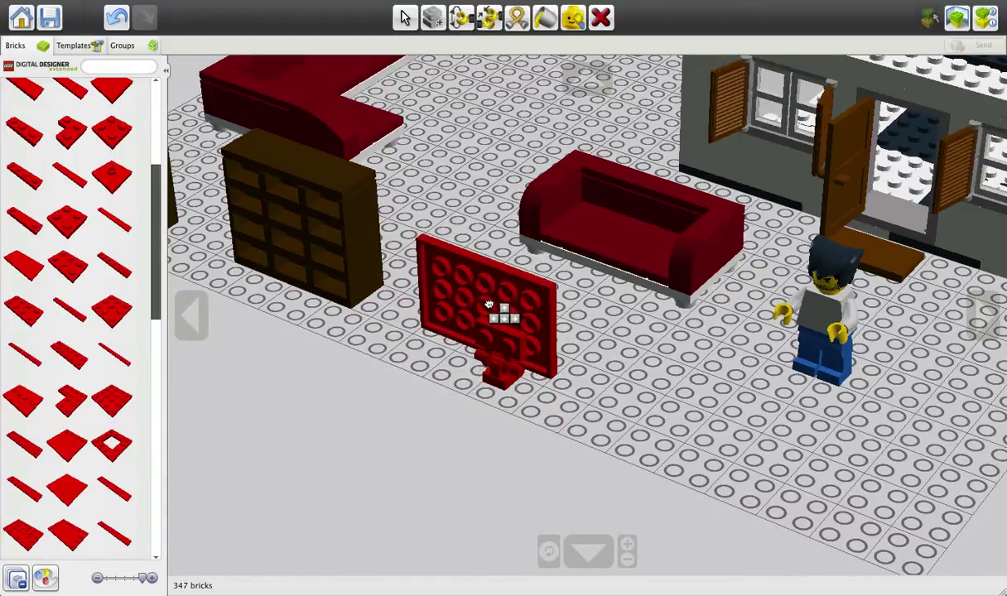
key(Up)
key(Up)
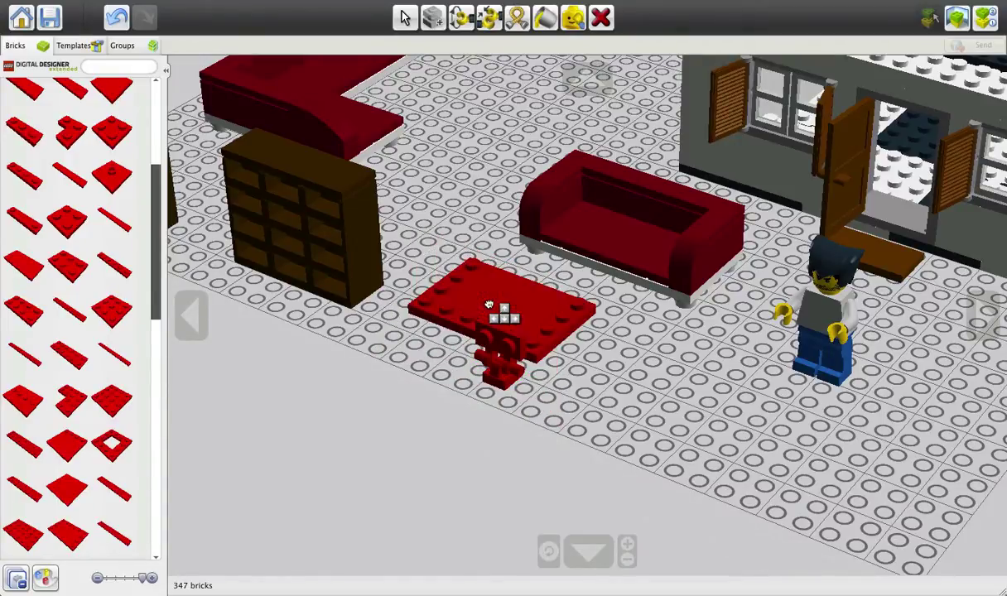
click(491, 307)
Delete the large red screen plate from the clip and stick stand
right_drag(492, 308, 567, 363)
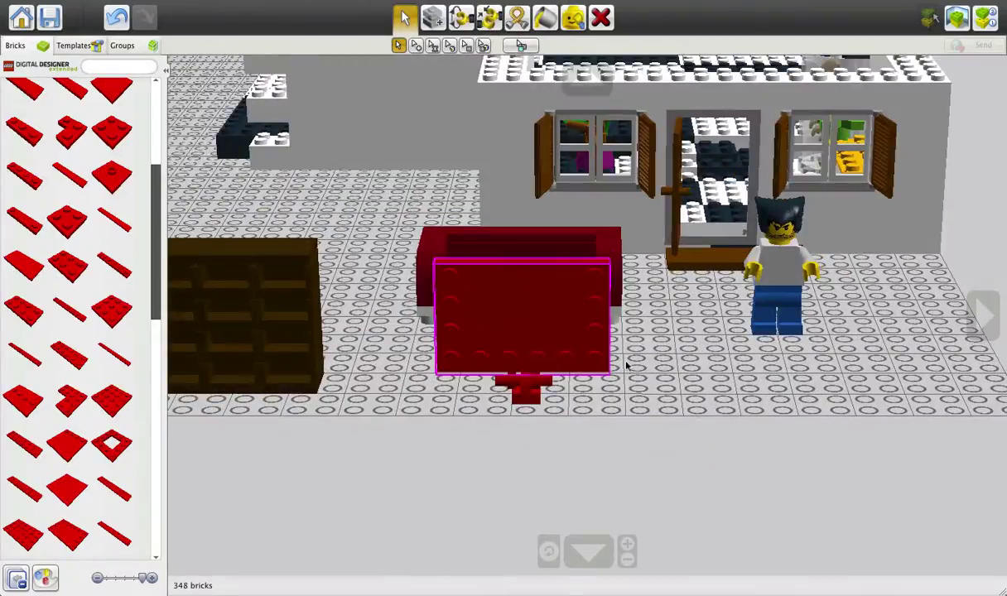
right_drag(627, 366, 647, 334)
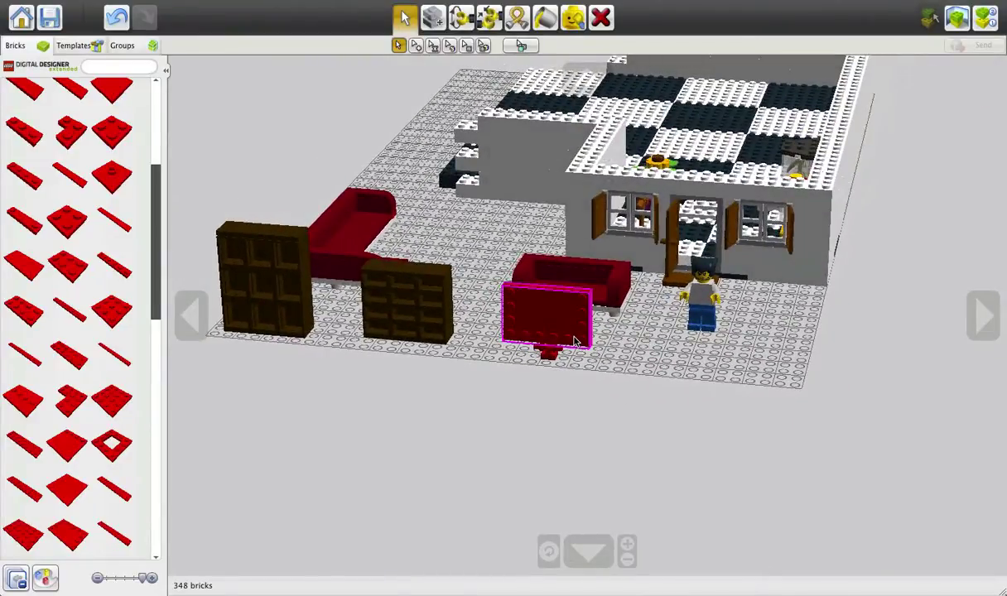
scroll(575, 340, up, 10)
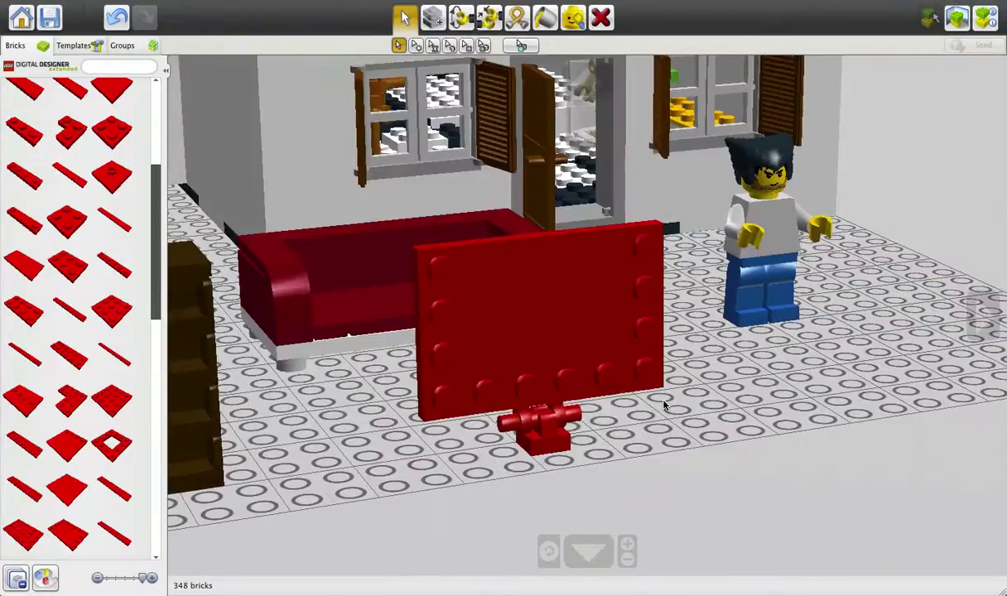
right_drag(665, 405, 507, 445)
key(d)
click(542, 373)
Reposition the upright 1x2 stick plate on its clip plate so that it sits centred over the clip
scroll(508, 423, down, 5)
scroll(510, 408, up, 1)
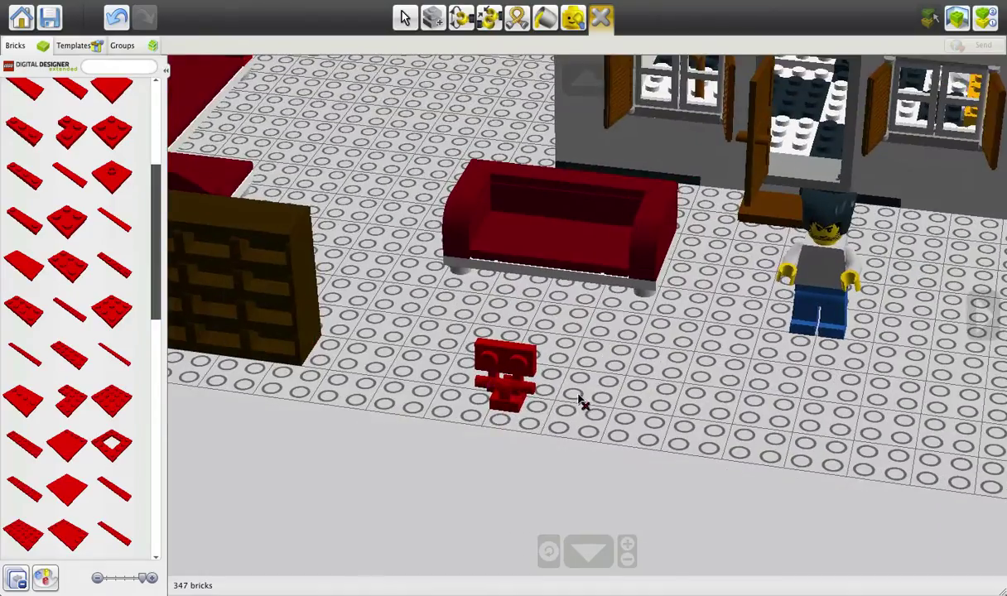
key(v)
click(507, 367)
right_drag(575, 381, 553, 364)
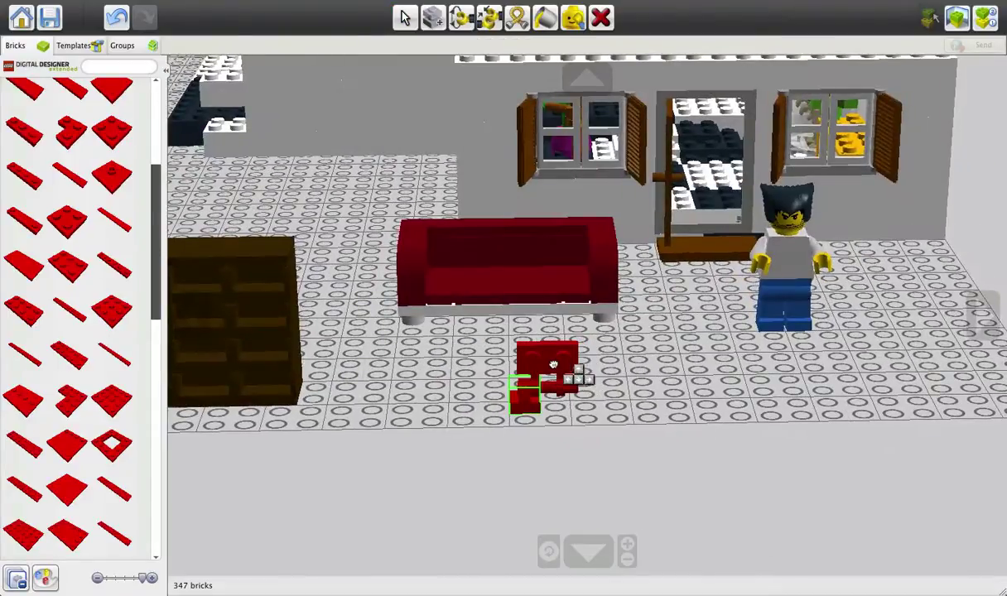
click(529, 371)
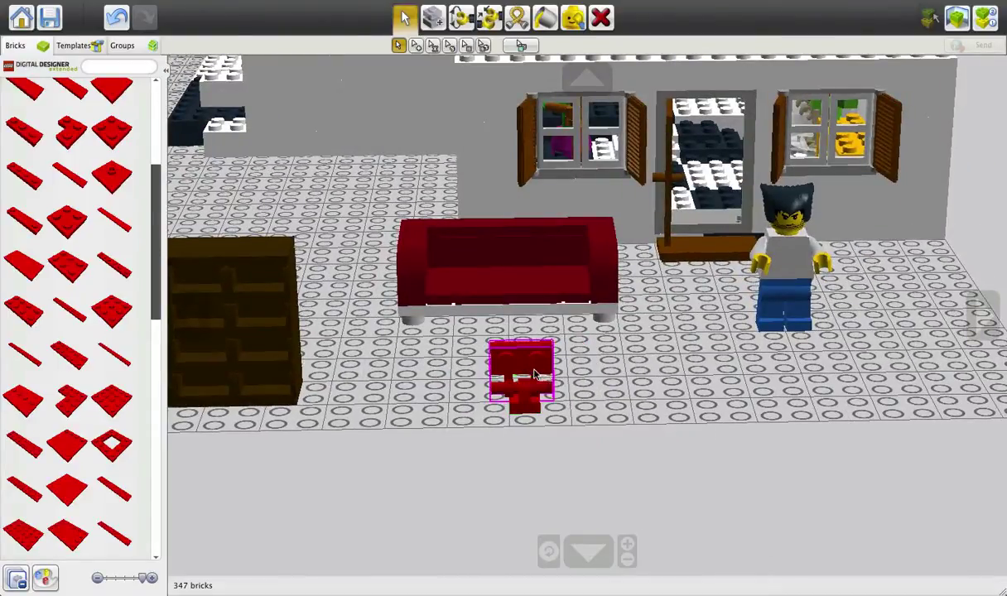
scroll(543, 401, up, 5)
scroll(544, 412, down, 5)
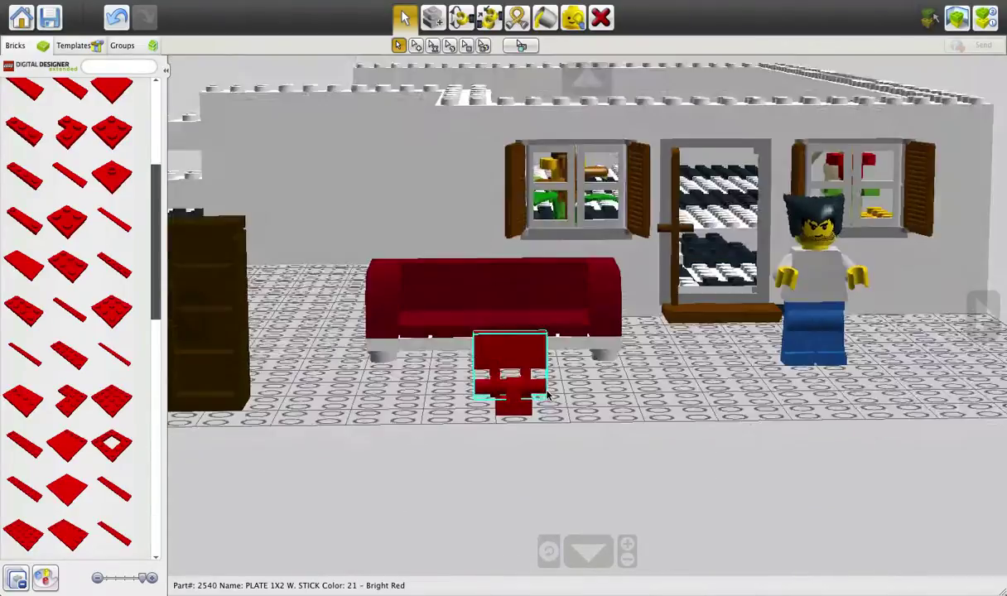
scroll(547, 401, up, 4)
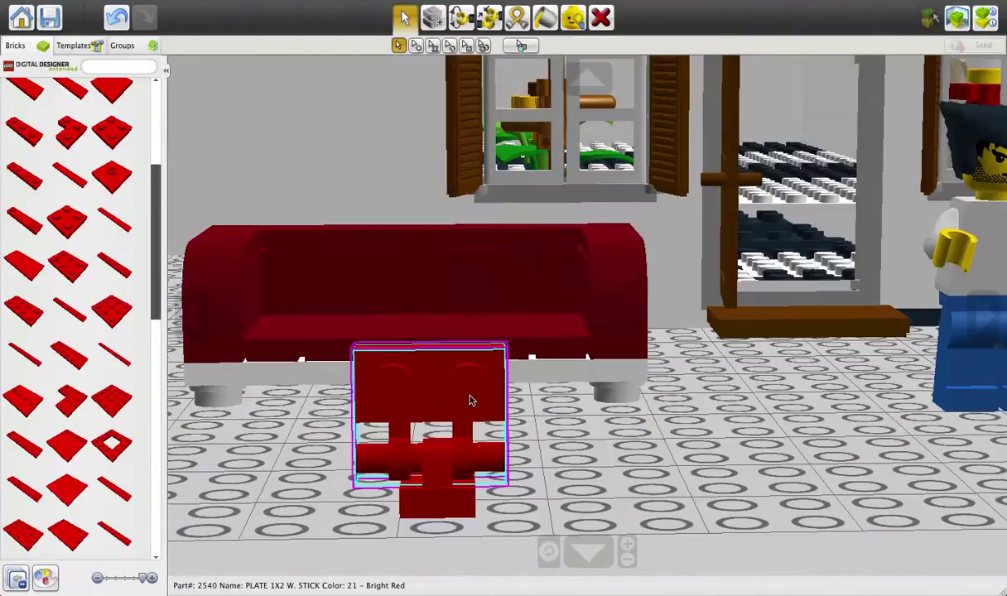
click(469, 400)
click(453, 403)
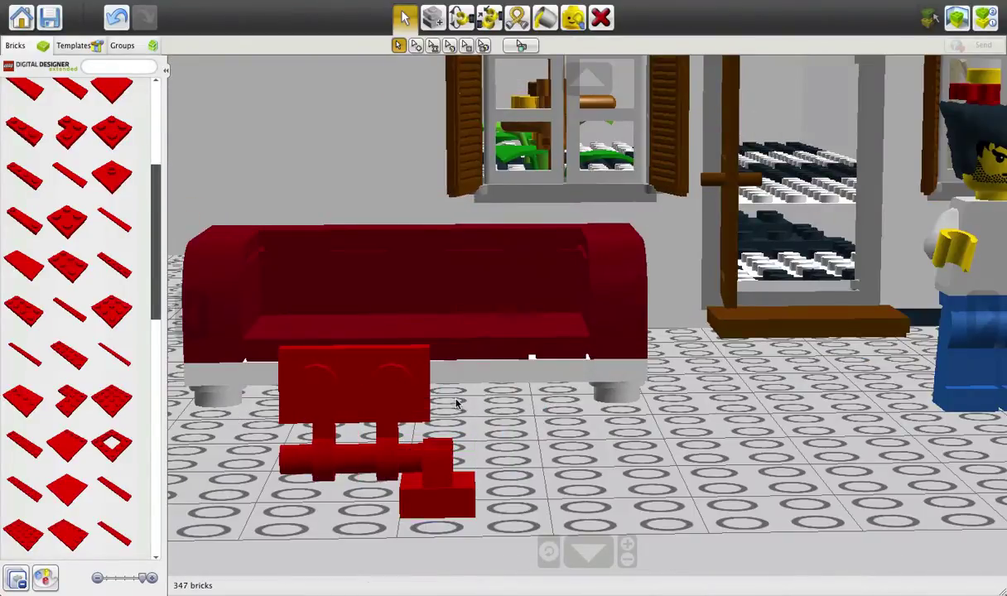
click(382, 396)
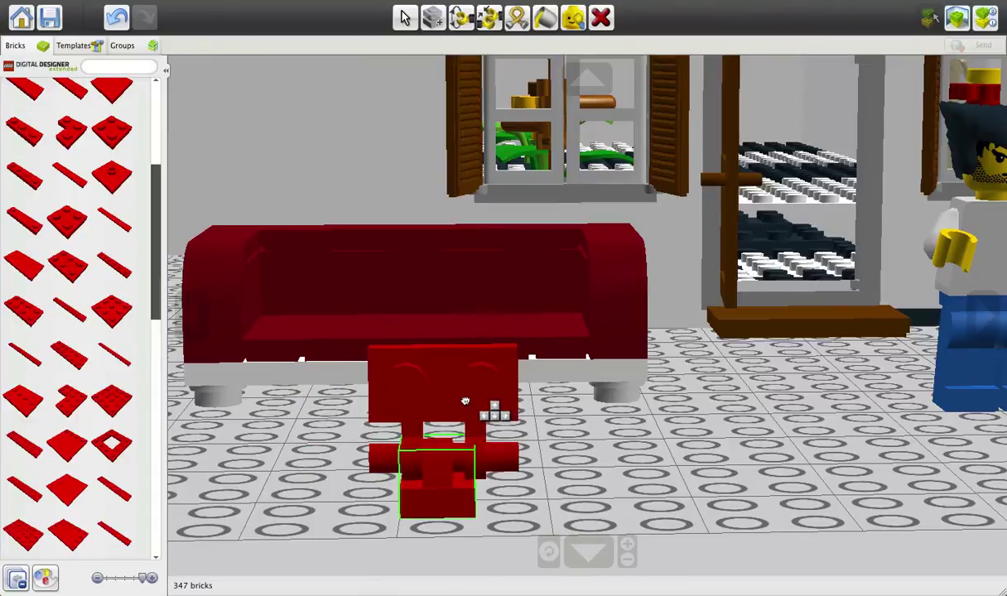
click(466, 401)
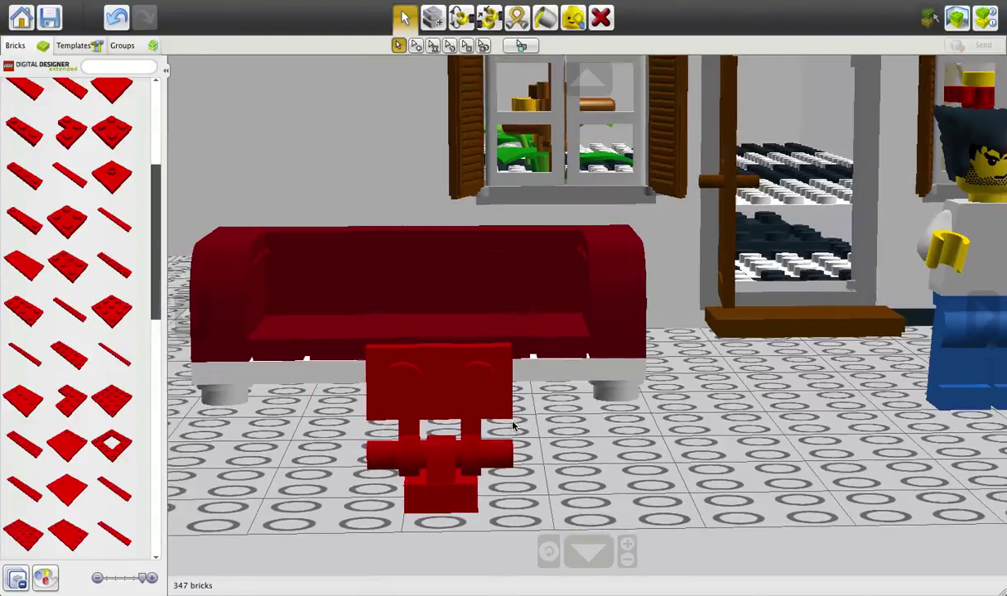
Place a red angular plate 1,5 top 1x2 1/2 on the baseplate beside the clip and stick stand
scroll(507, 431, up, 3)
scroll(508, 433, down, 5)
right_drag(539, 416, 485, 464)
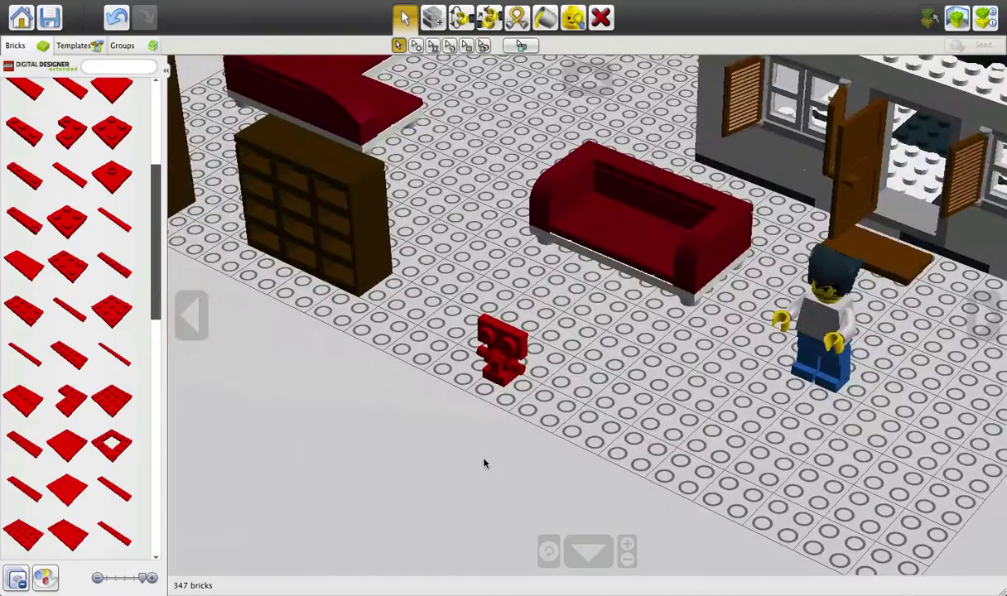
scroll(116, 164, up, 5)
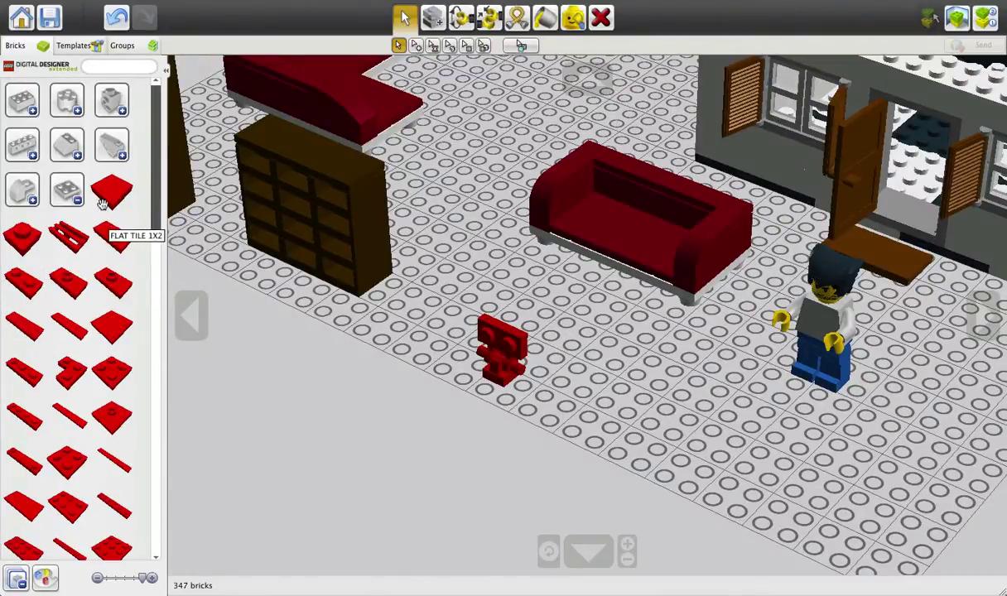
click(69, 188)
click(22, 234)
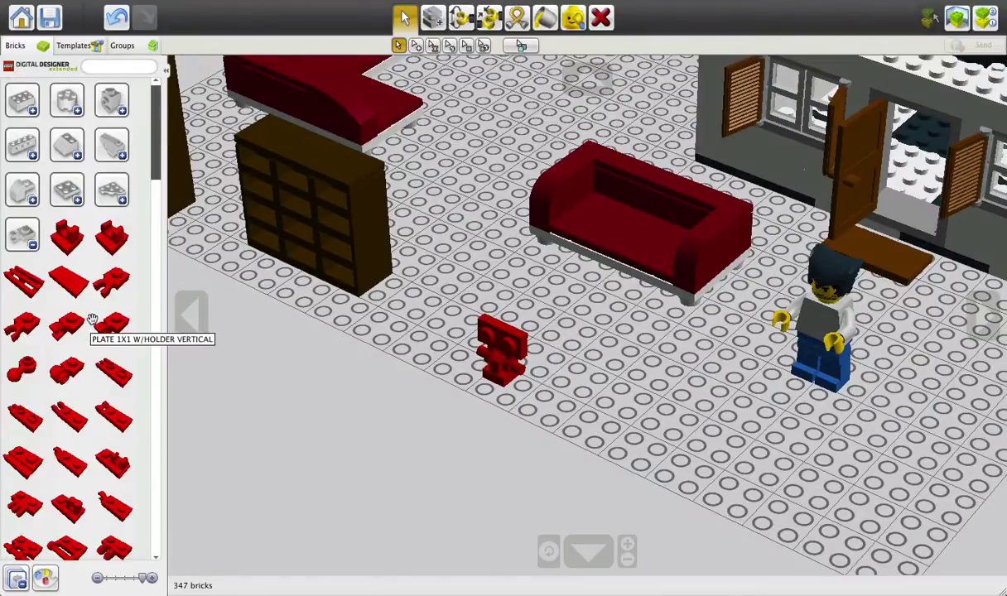
scroll(103, 310, down, 3)
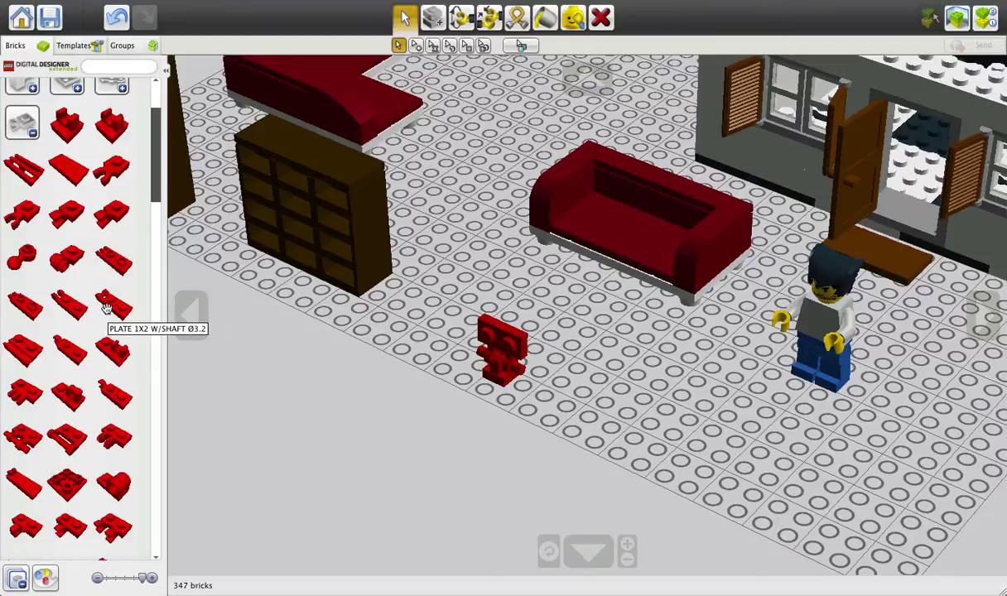
scroll(106, 308, down, 7)
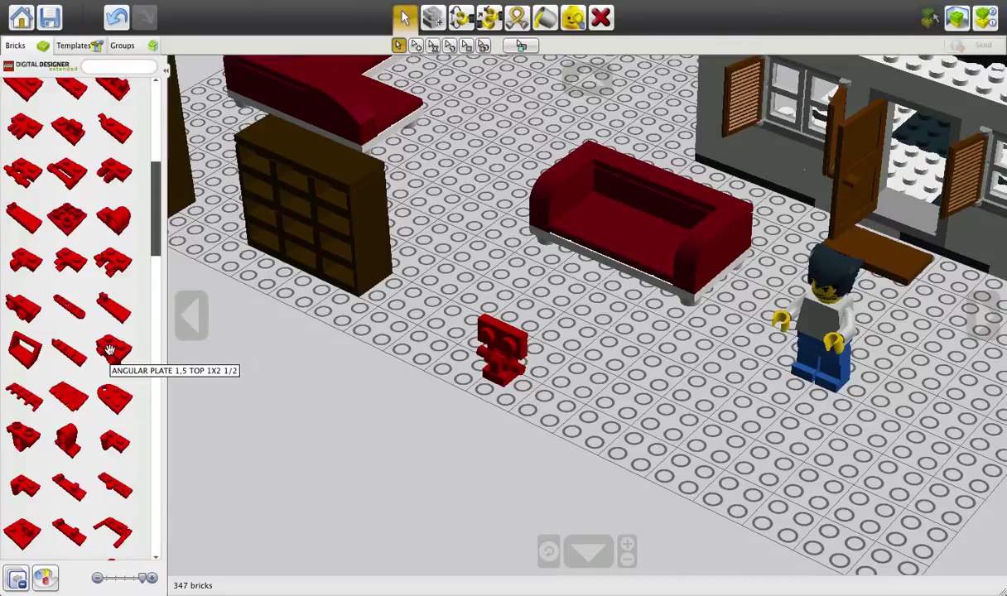
click(98, 347)
click(618, 403)
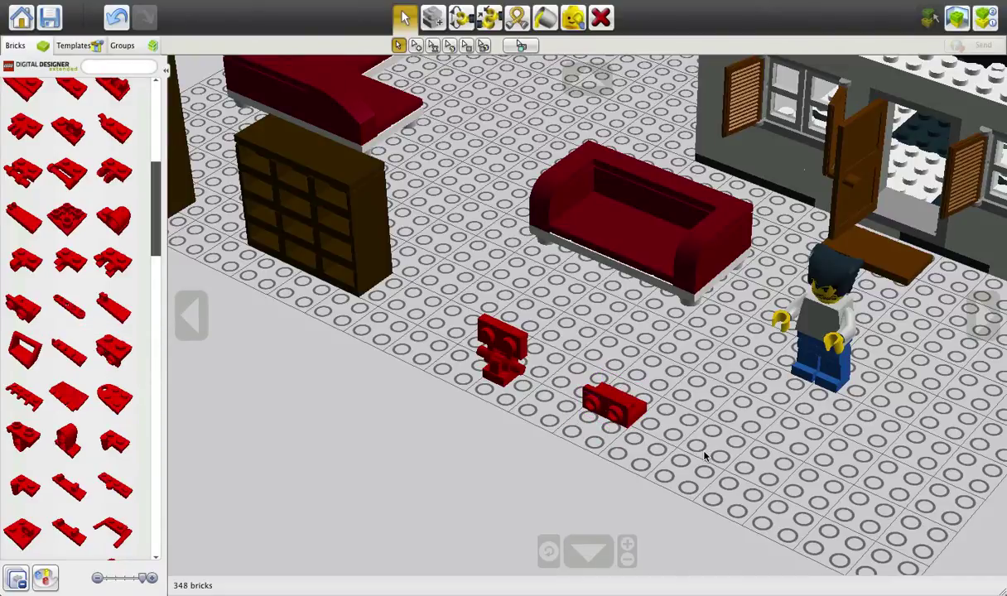
Place a red 1x2 plate on the baseplate and set the angular plate on top of it
scroll(704, 454, up, 5)
scroll(703, 451, down, 5)
right_drag(697, 448, 672, 413)
scroll(671, 413, up, 3)
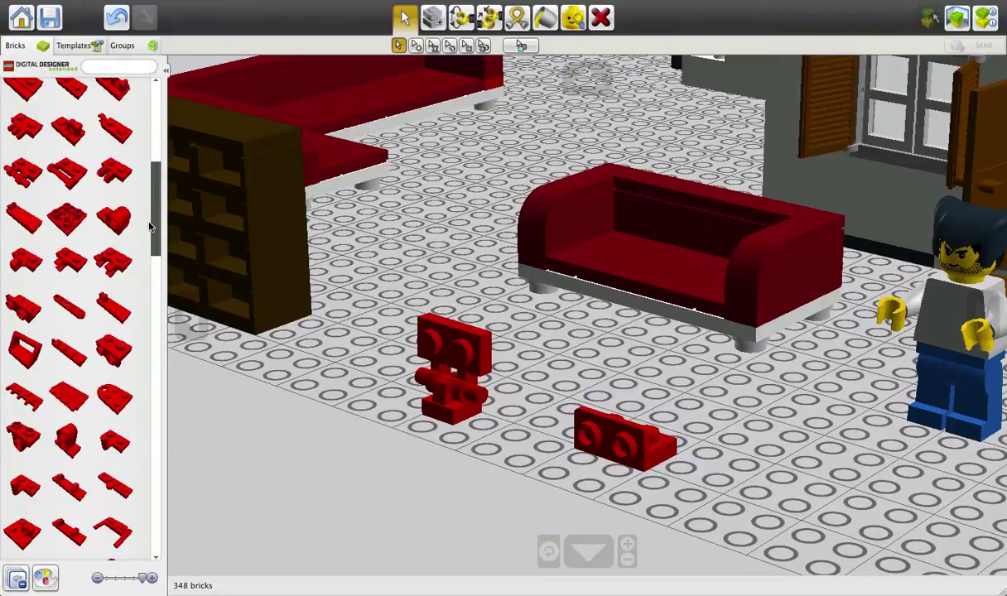
scroll(105, 253, up, 5)
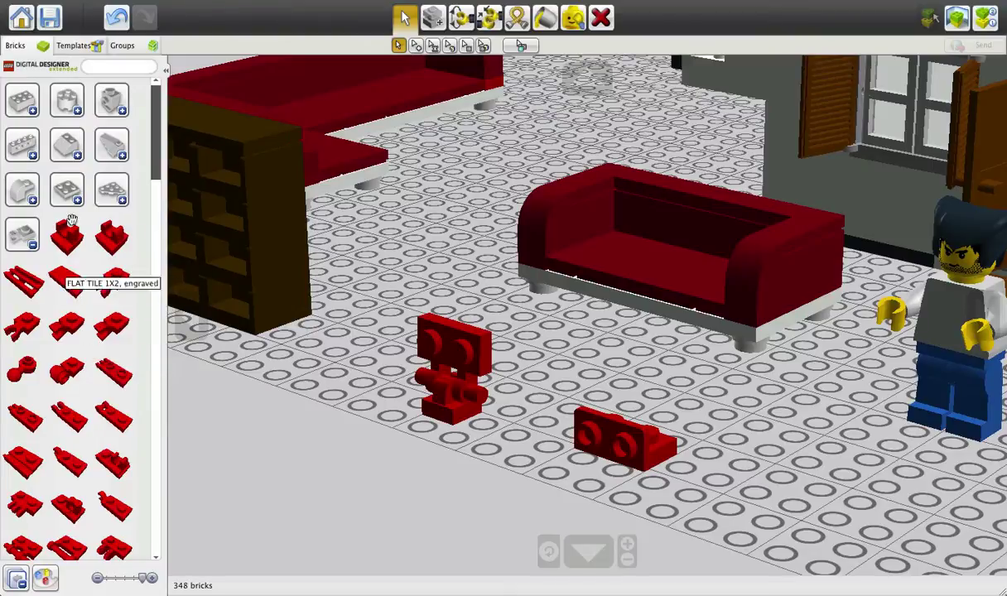
click(77, 182)
click(25, 280)
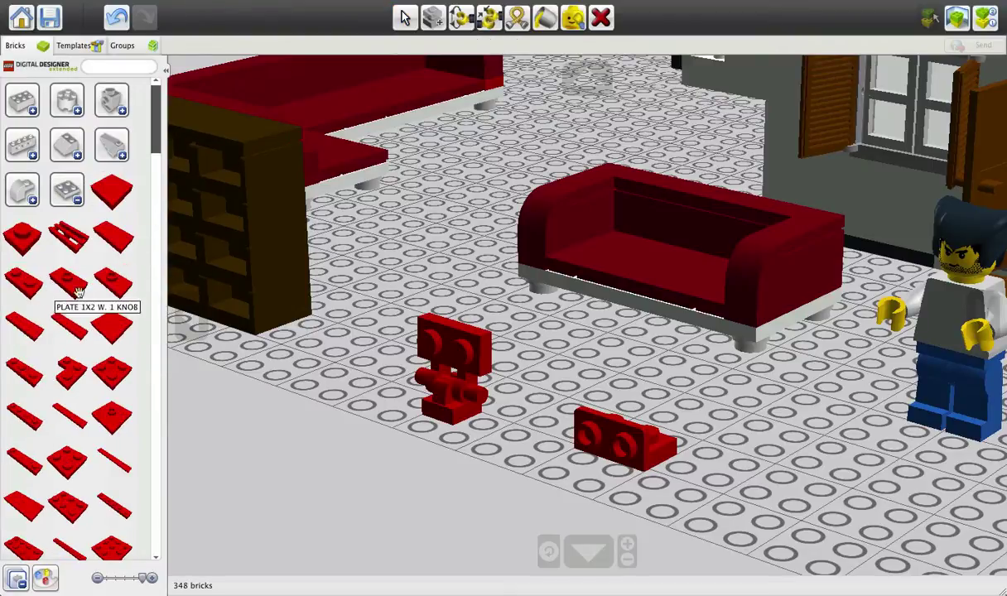
click(693, 474)
drag(598, 435, 671, 466)
right_drag(745, 468, 656, 435)
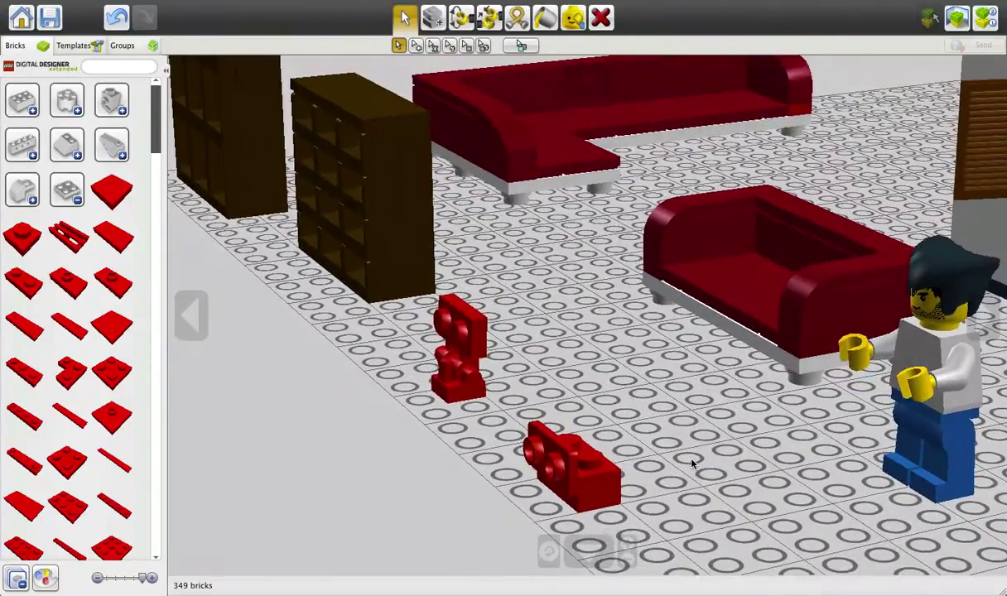
Try to rotate the raised angular plate on its 1x2 plate with the Hinge tool
key(h)
click(577, 472)
mouse_move(549, 511)
mouse_down()
mouse_move(571, 517)
mouse_move(512, 535)
mouse_move(533, 522)
mouse_move(566, 524)
mouse_move(534, 524)
mouse_up()
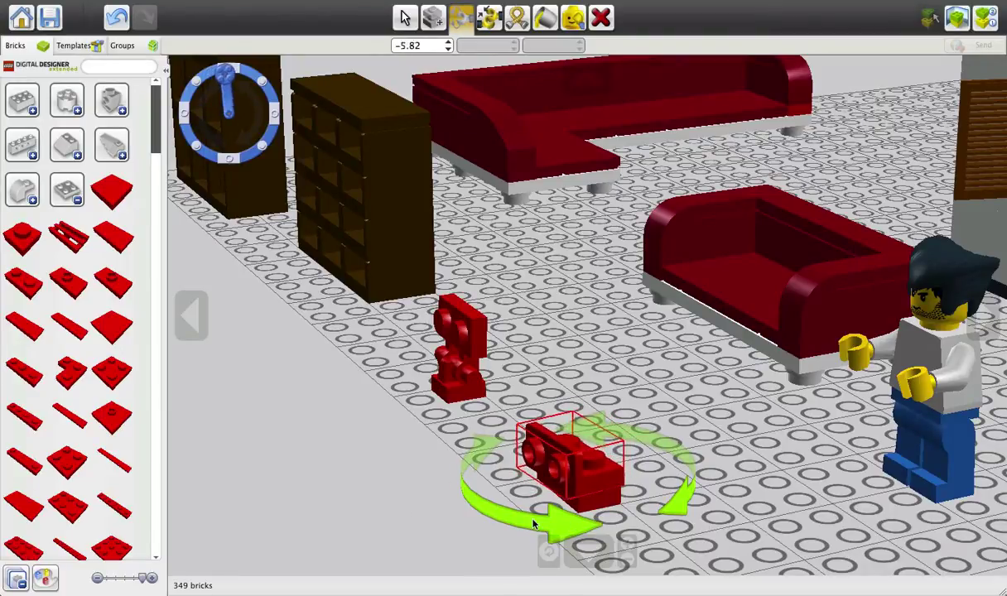
right_drag(584, 500, 617, 406)
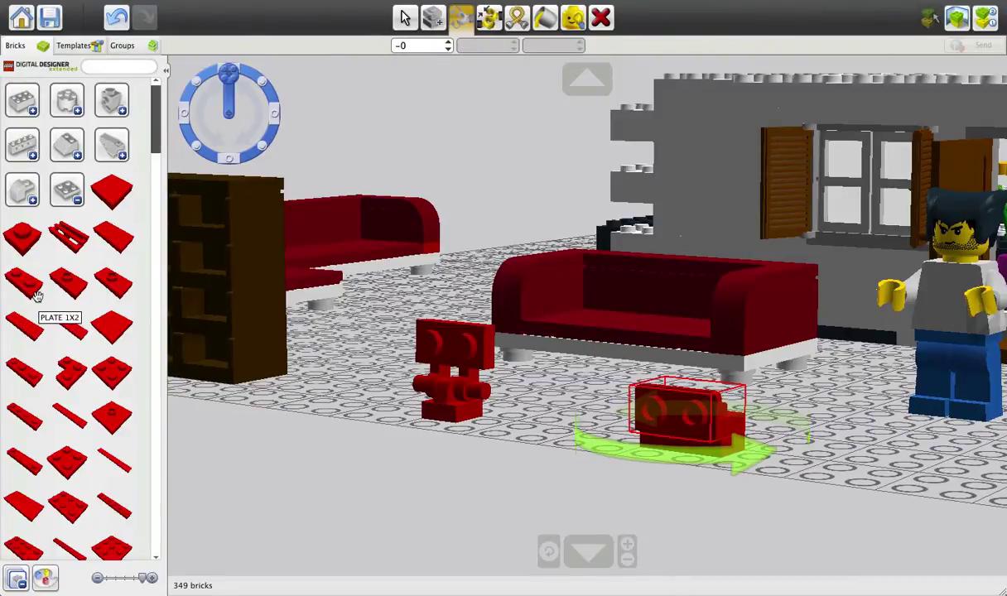
Attach a smooth red 2x4 flat tile upright to the front studs of the angular plate
click(63, 489)
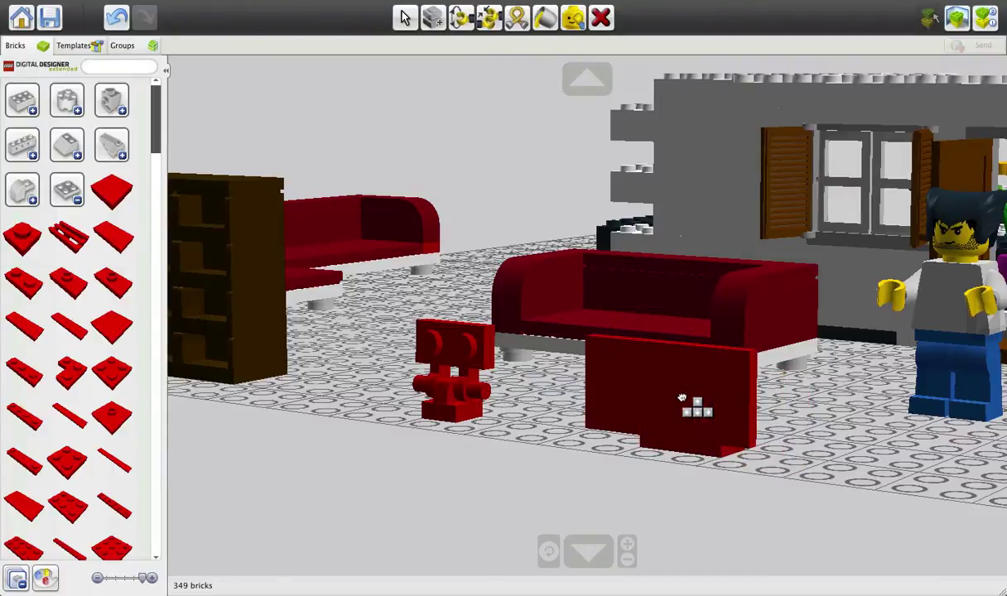
click(683, 401)
right_drag(702, 404, 723, 402)
scroll(472, 435, up, 3)
Delete the clip and stick stand and the 2x4 flat tile attached to the angular plate
scroll(689, 428, down, 5)
right_drag(461, 436, 476, 465)
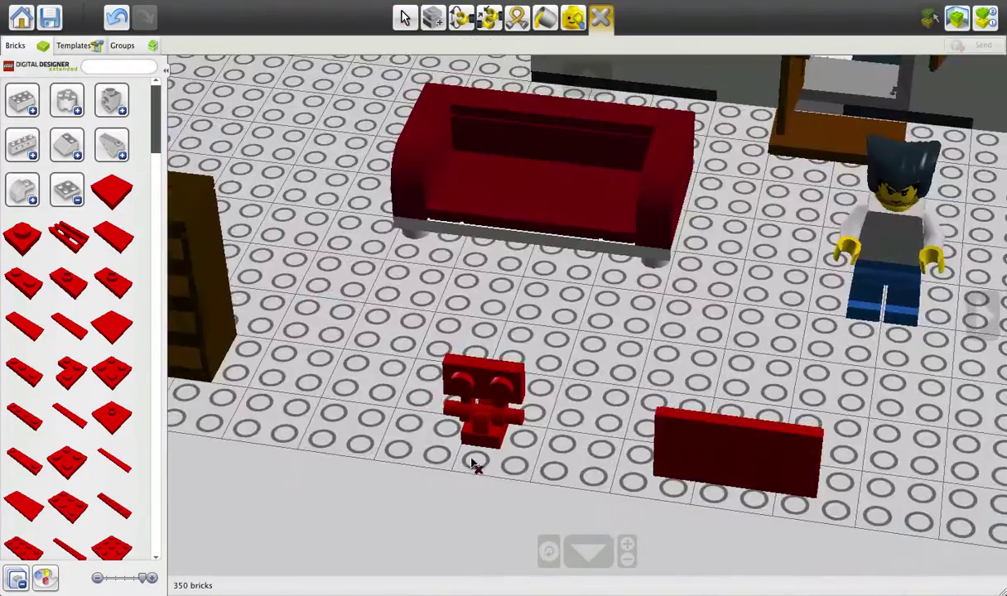
click(485, 427)
right_drag(486, 427, 729, 403)
click(727, 402)
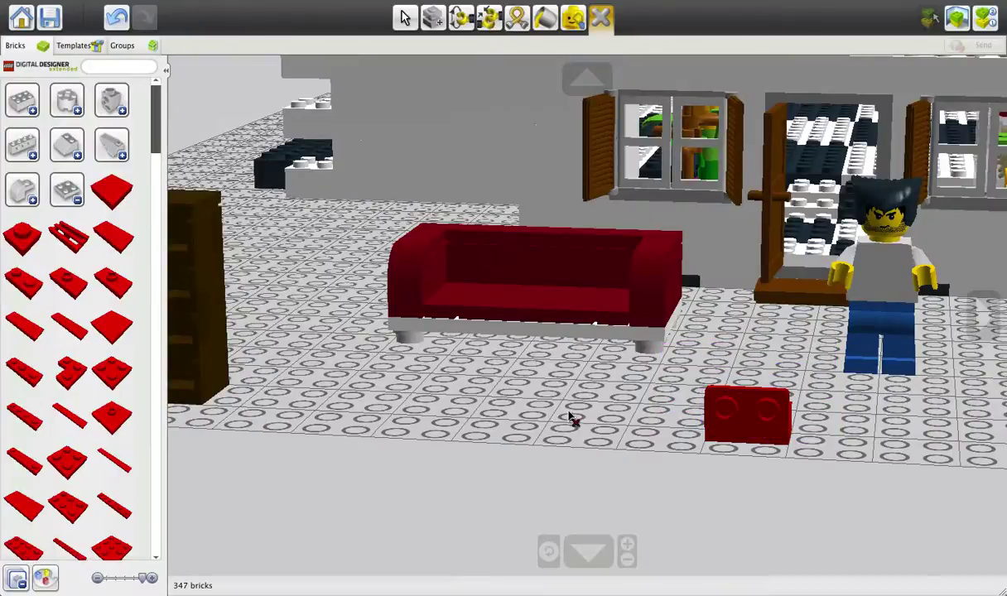
Attach a red 4x4 plate with studs along one edge upright to the angular plate as one half of the screen
scroll(81, 417, down, 3)
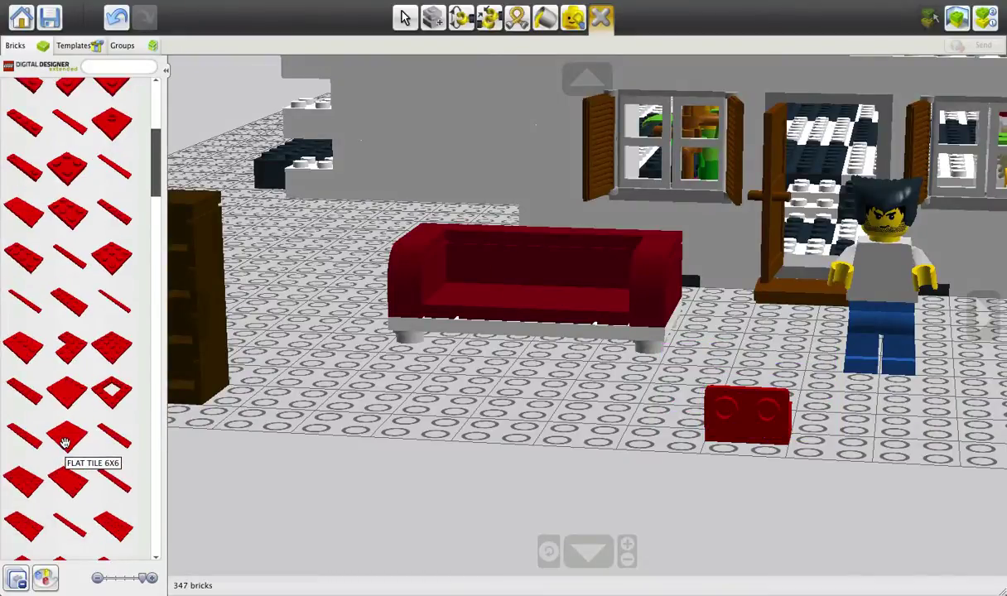
click(65, 442)
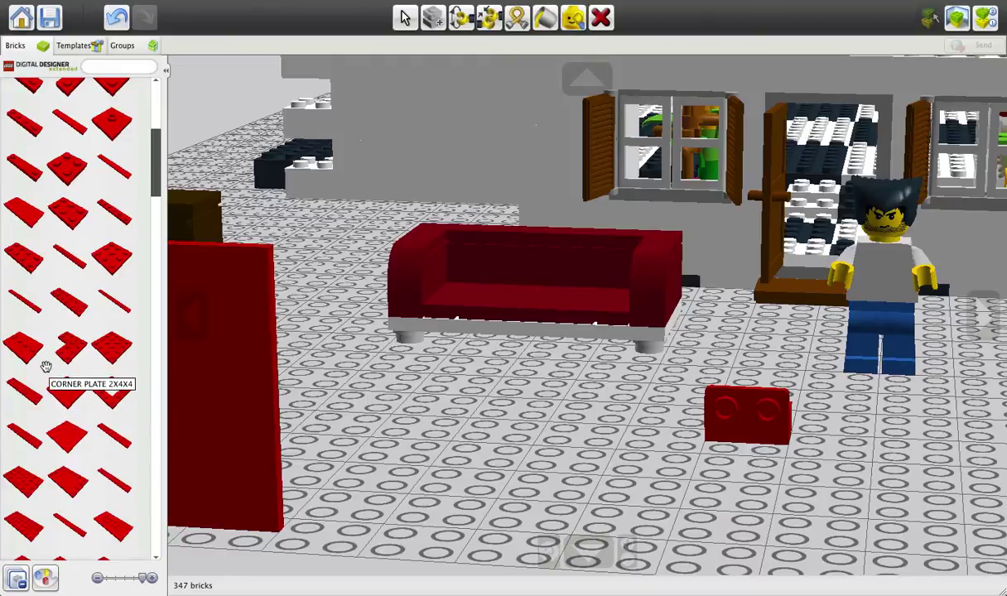
click(69, 403)
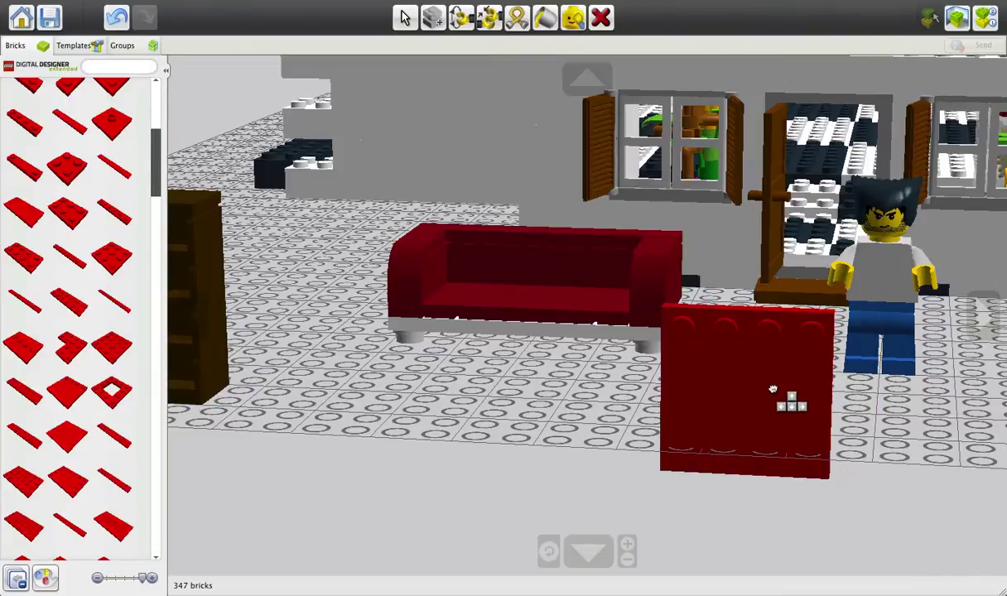
click(739, 342)
right_drag(733, 416, 820, 458)
drag(812, 433, 723, 418)
Clone the upright 4x4 plate and place the copy beside it to make a screen eight studs wide
key(c)
click(723, 417)
click(829, 439)
right_drag(829, 439, 694, 411)
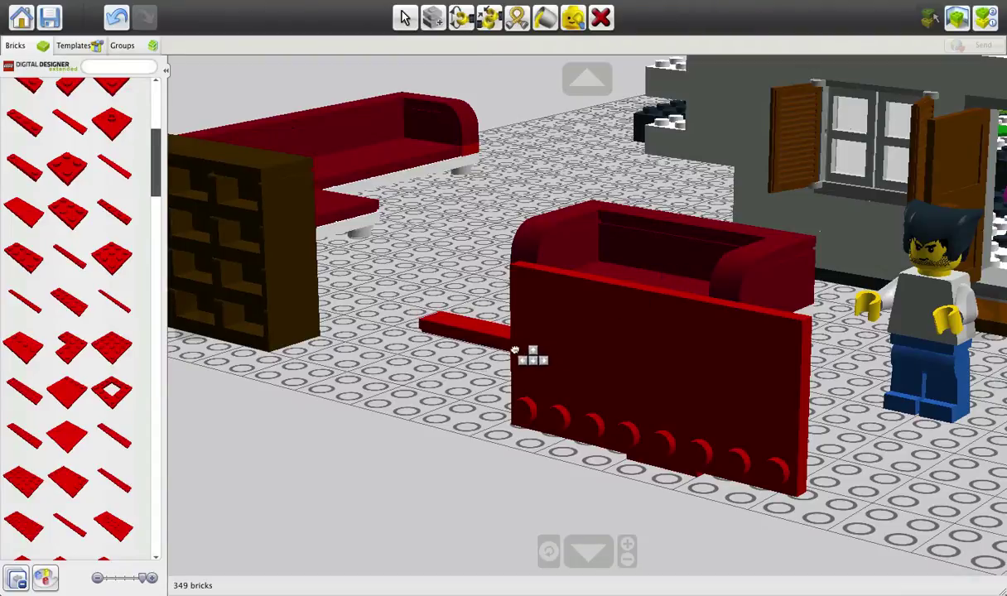
Attach a red 2x4 plate upright behind the screen, joining its two halves above the angular plate
click(122, 314)
right_drag(458, 341, 217, 362)
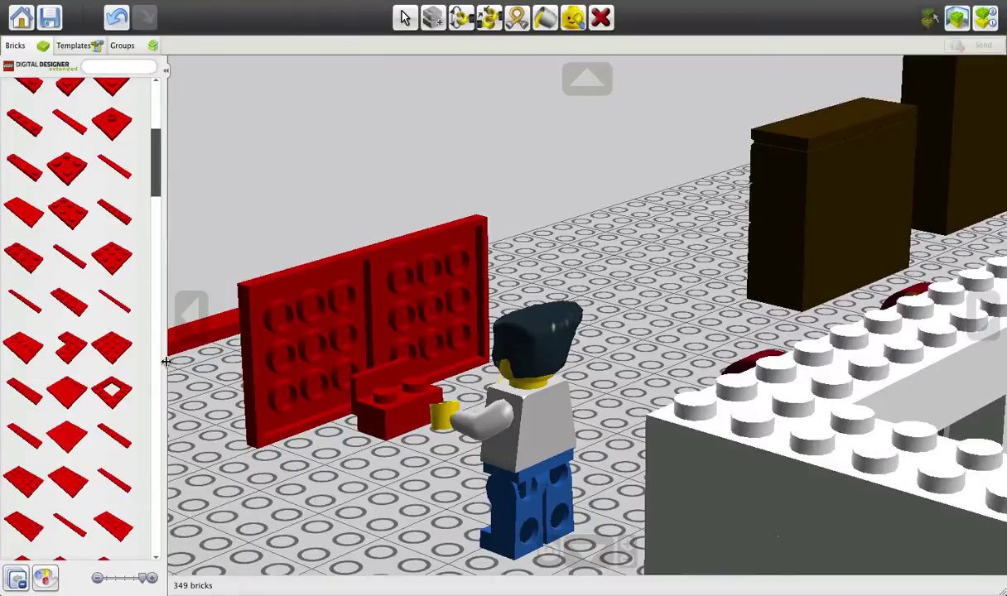
scroll(96, 293, up, 5)
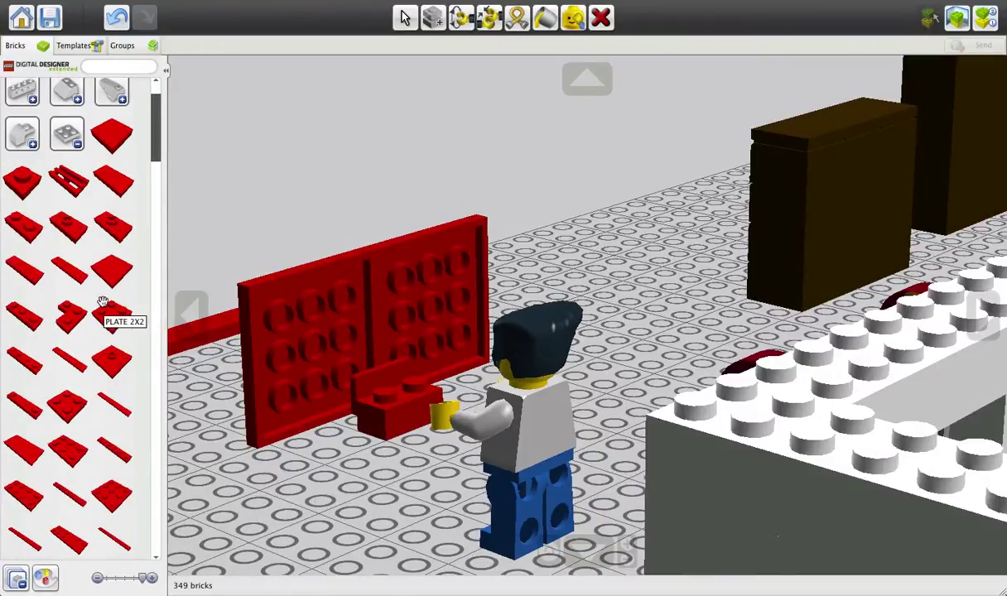
click(33, 437)
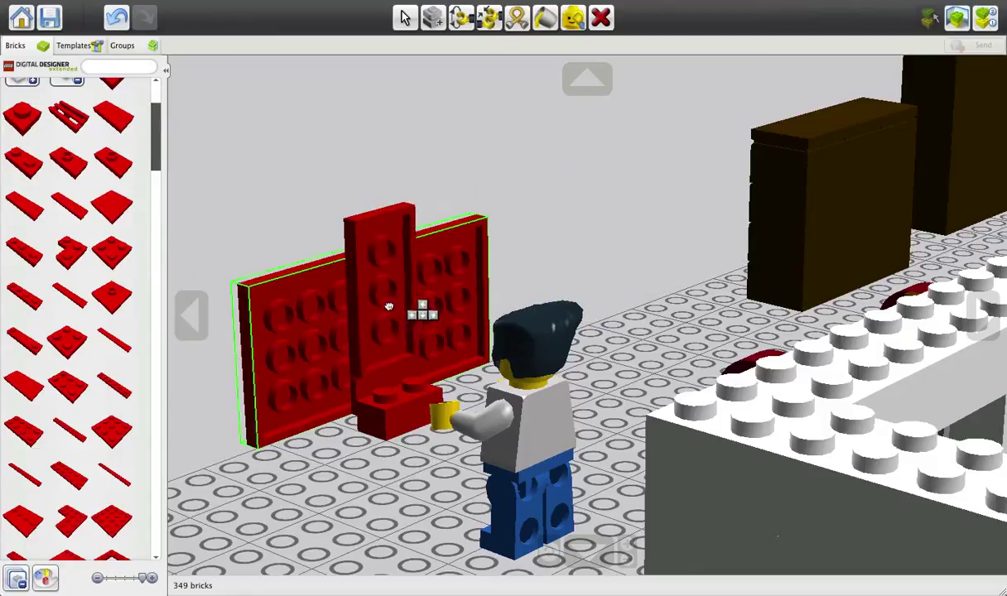
click(366, 293)
right_drag(305, 287, 559, 316)
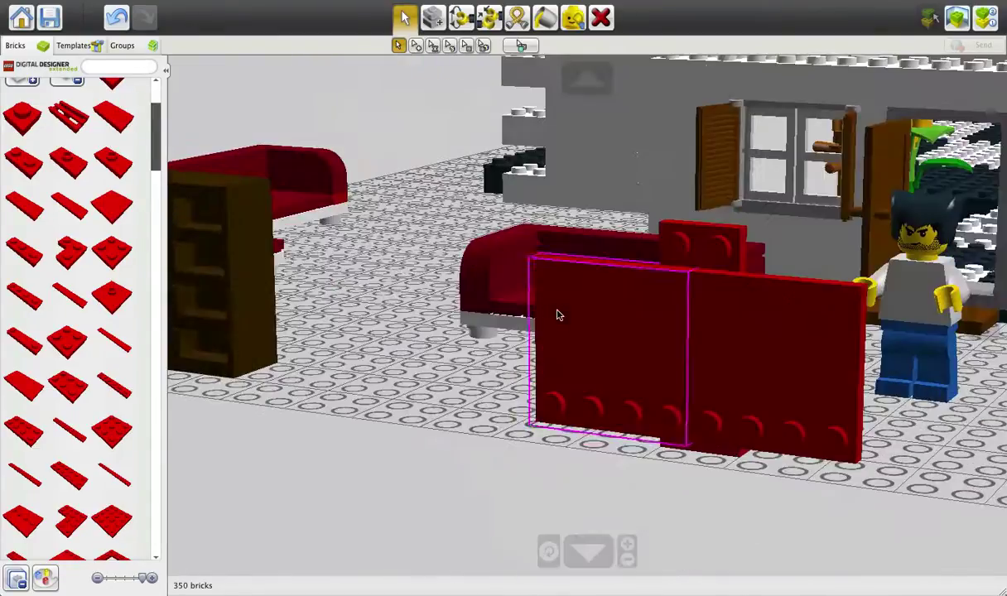
Attach a red 1x8 flat tile along the screen's upper edge, over the exposed studs of the 2x4 plate
click(117, 337)
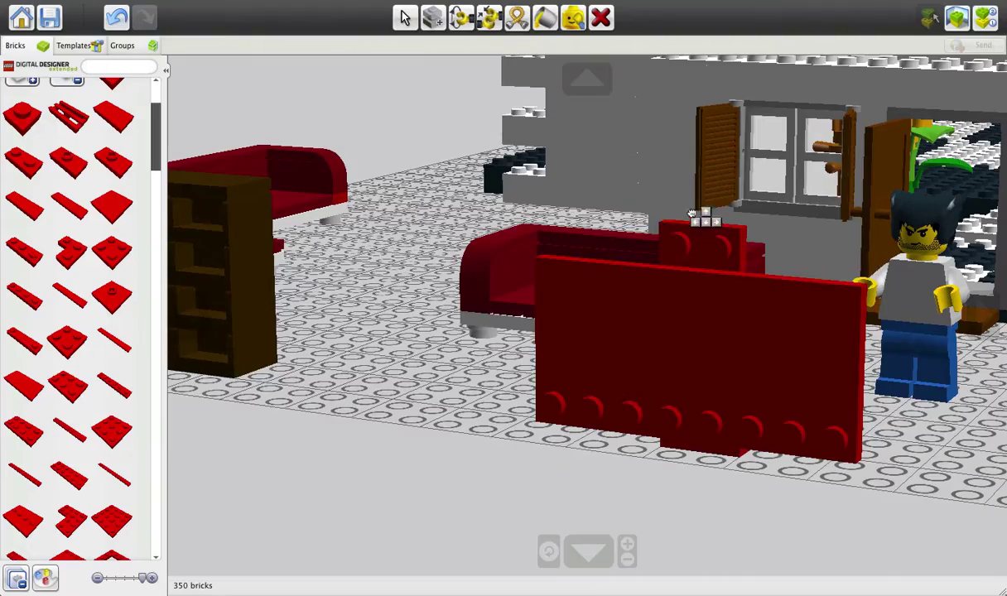
click(650, 242)
right_drag(650, 242, 633, 387)
Examine the assembled screen's proportions against the sofa, bookcases and minifigure from several angles
scroll(640, 388, up, 2)
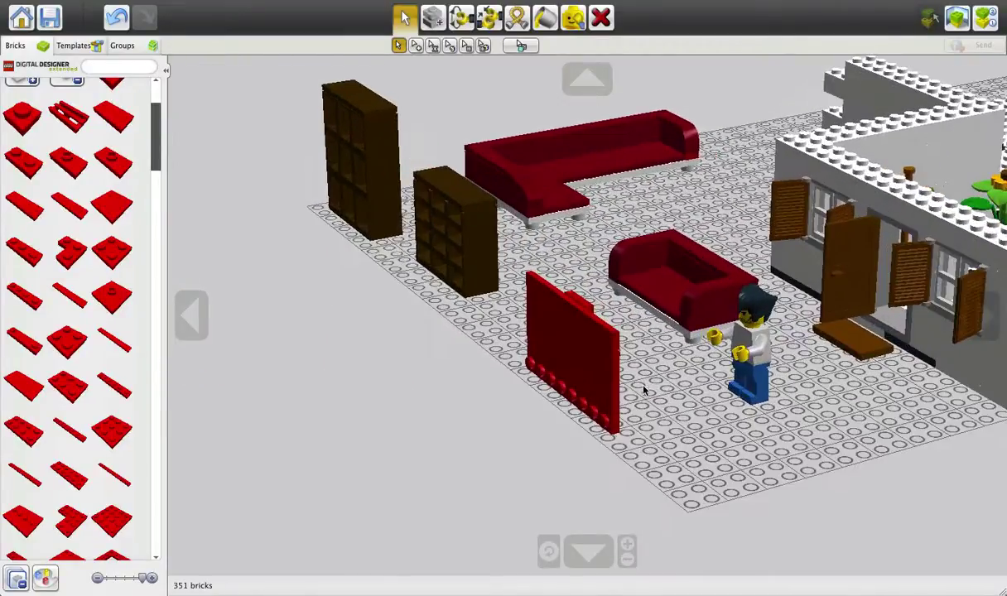
scroll(663, 404, up, 4)
scroll(679, 411, down, 3)
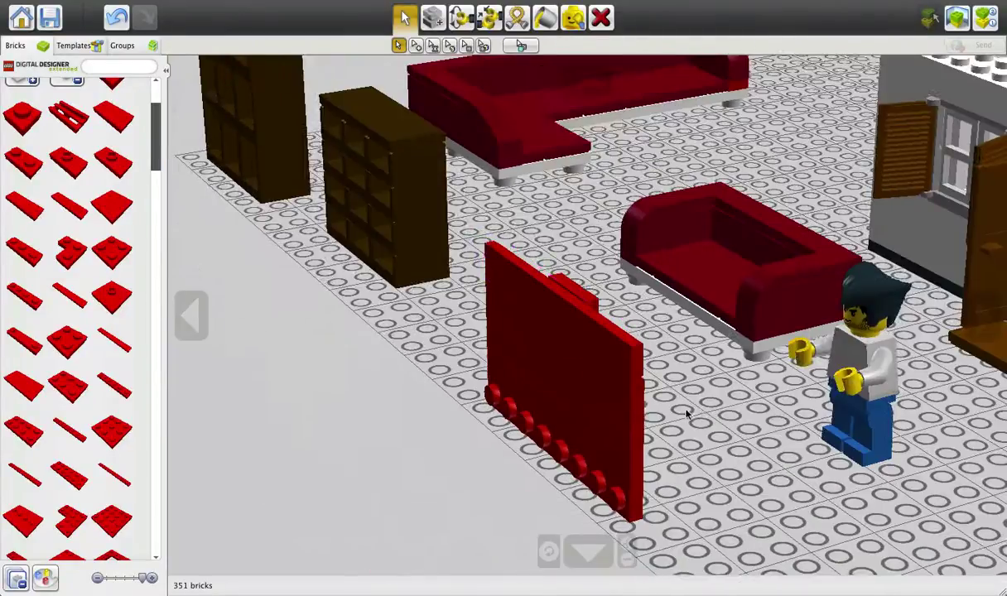
right_drag(687, 414, 758, 392)
scroll(690, 374, down, 2)
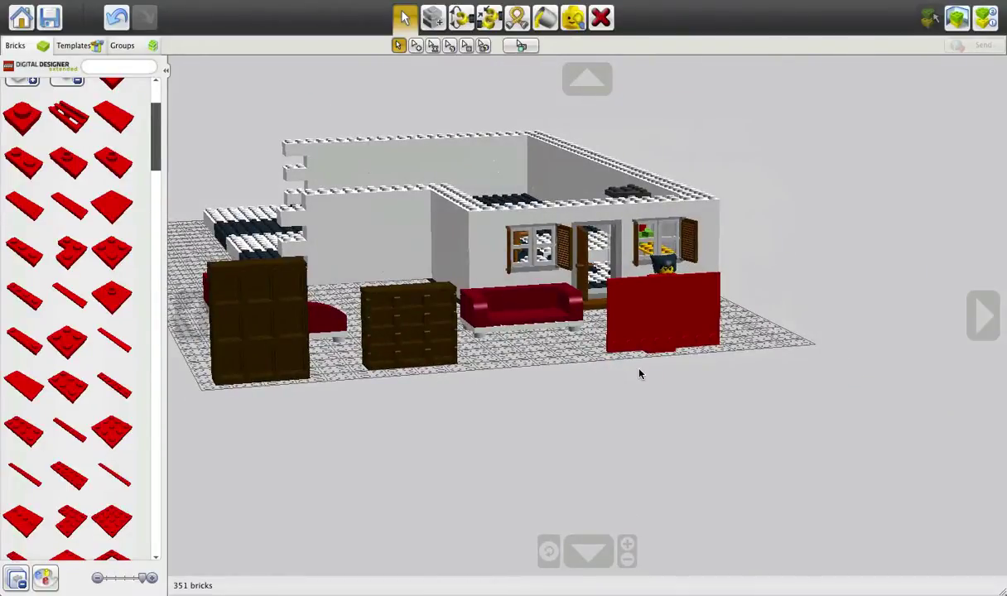
scroll(706, 328, up, 3)
right_drag(706, 327, 729, 348)
right_drag(655, 305, 723, 284)
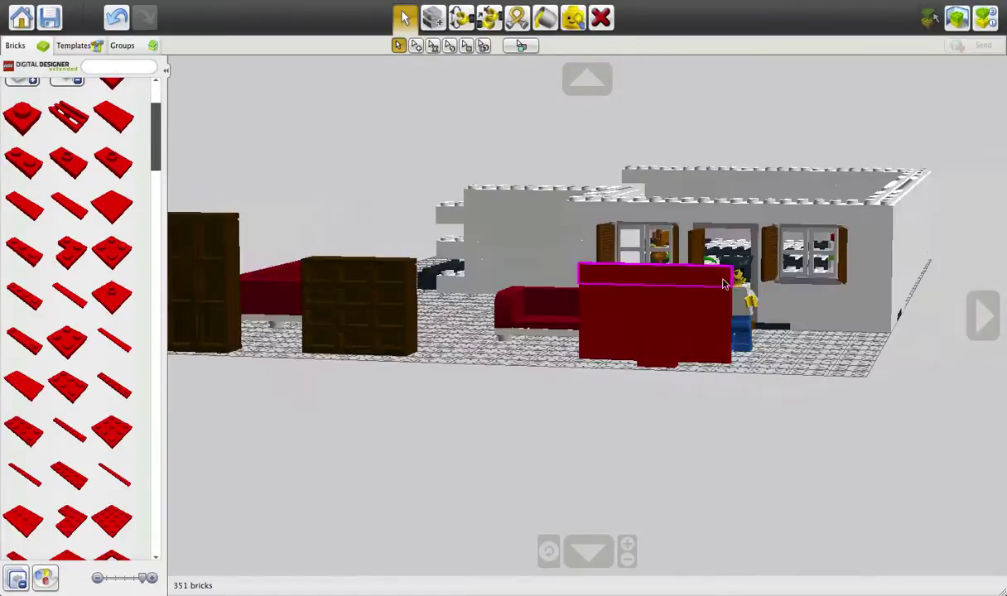
Delete the 1x8 tile, both screen halves and the upright 2x4 plate, keeping only the angular plate and its base
key(d)
click(684, 285)
click(659, 320)
click(687, 324)
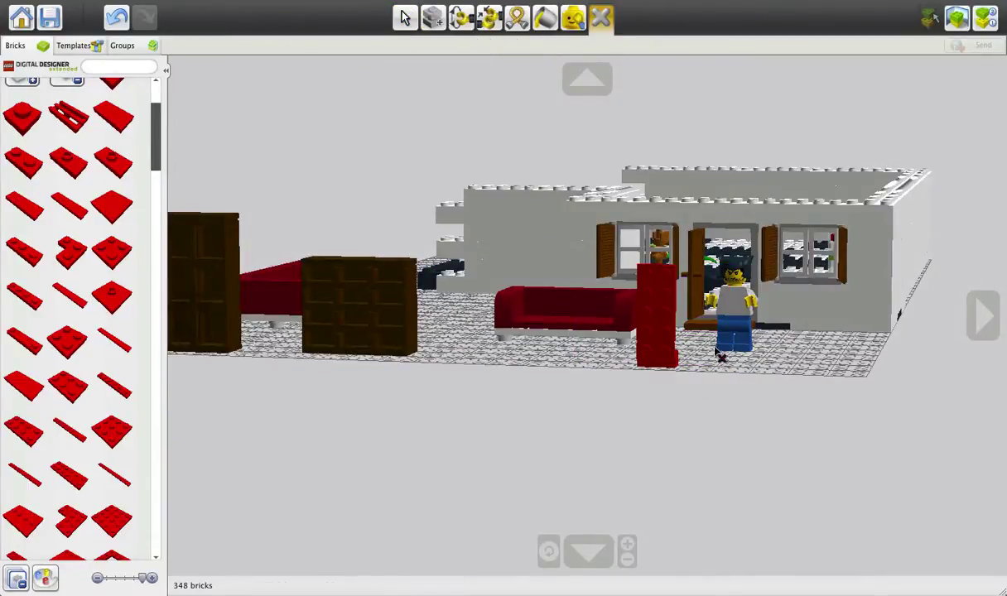
right_drag(717, 349, 717, 359)
right_drag(679, 323, 636, 358)
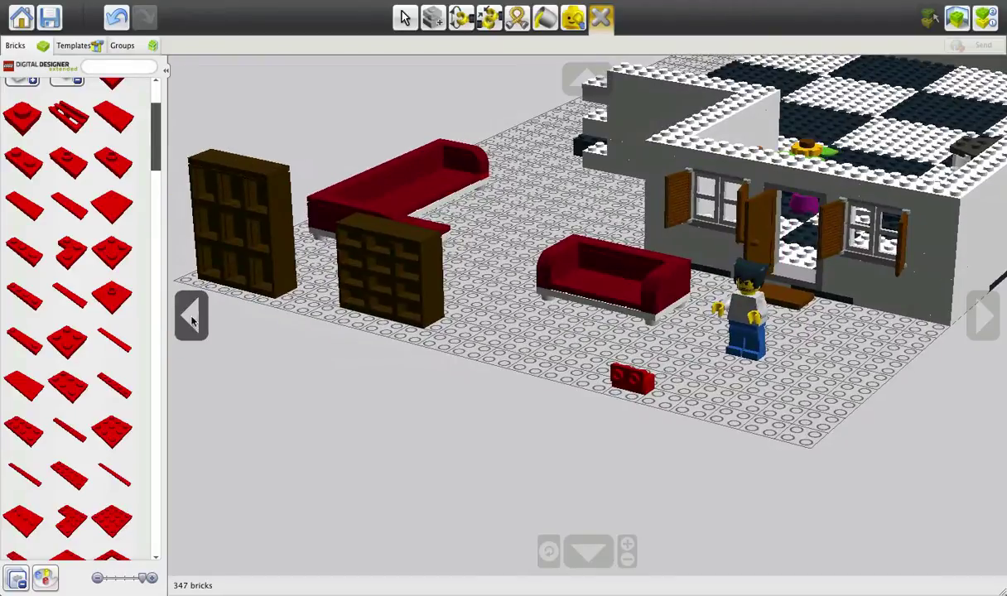
Attach a red 1x6 plate upright to the front of the angular plate and delete it again
click(121, 389)
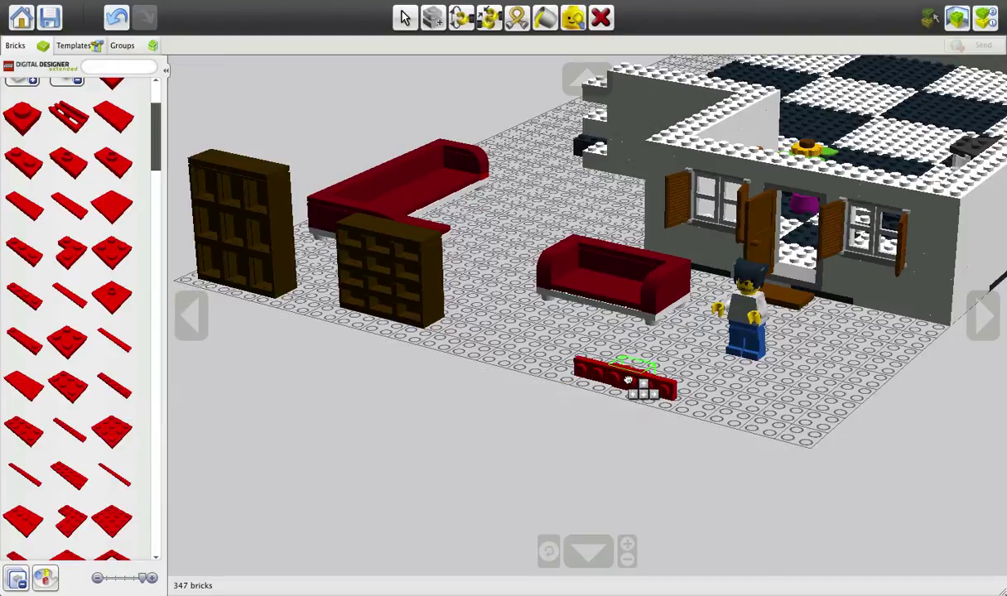
click(628, 380)
right_drag(596, 413, 658, 366)
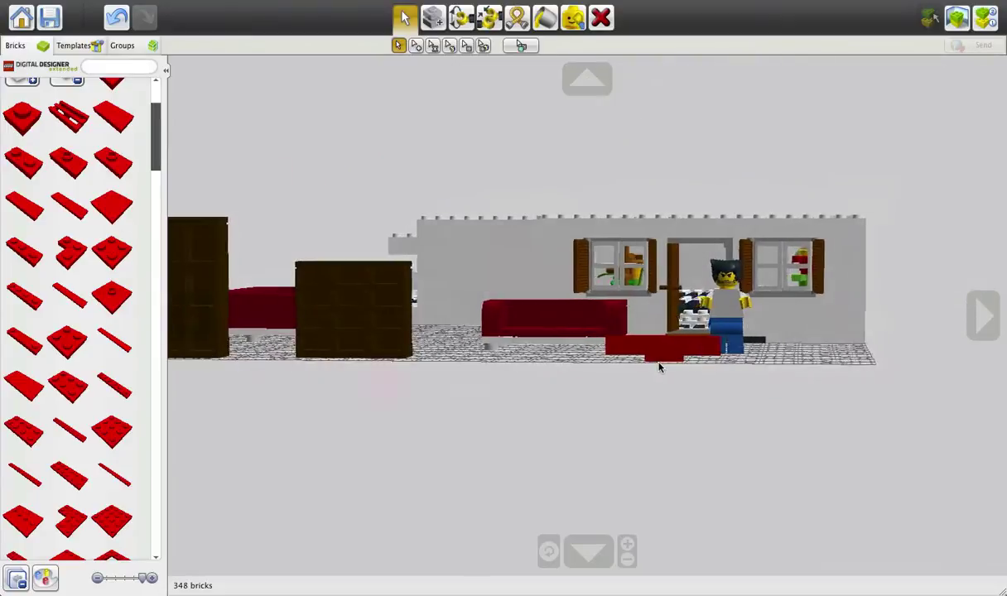
scroll(662, 377, up, 5)
right_drag(682, 401, 678, 414)
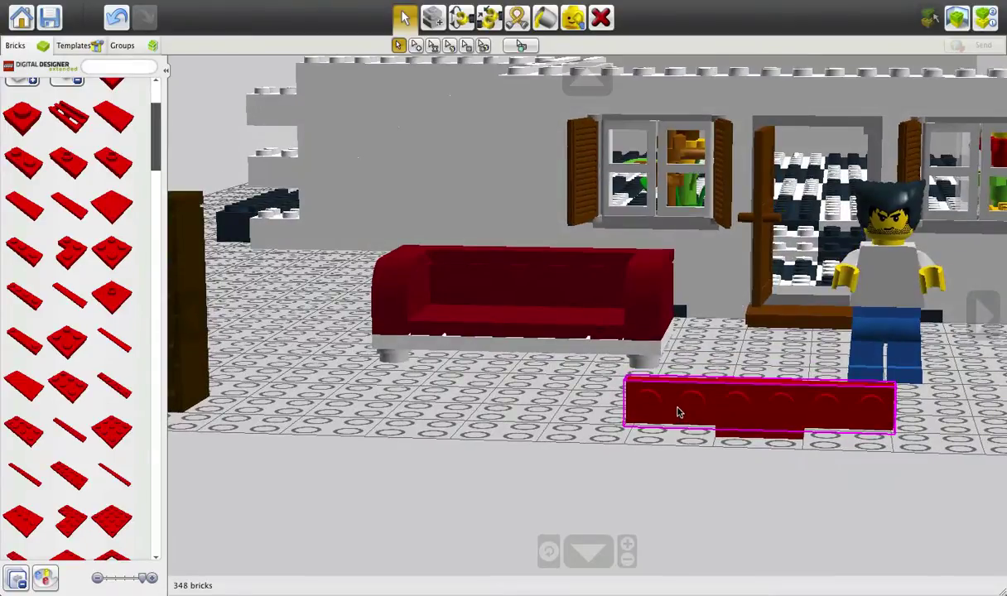
key(d)
click(657, 411)
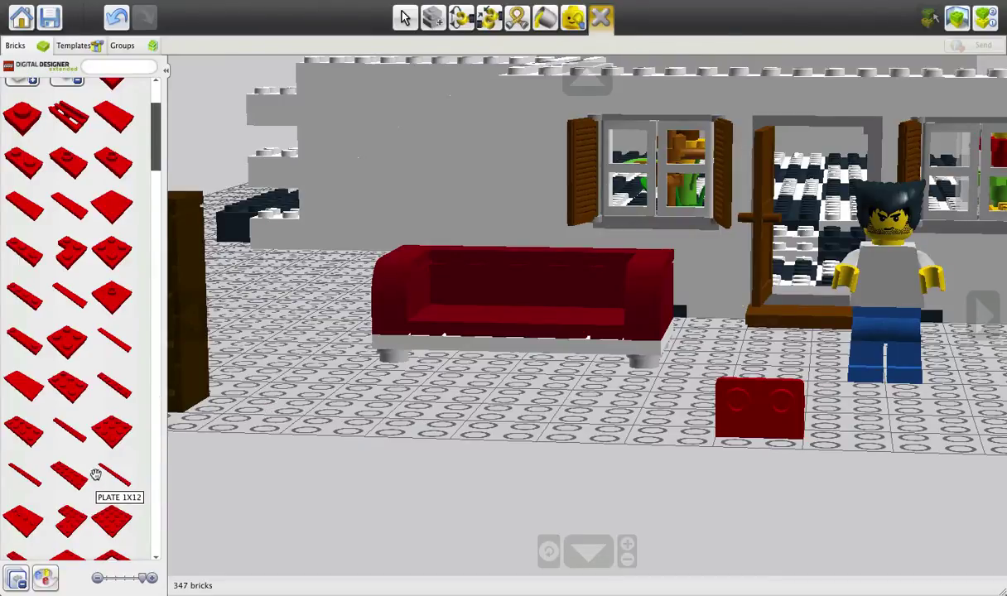
Rotate a red 4x6 plate with studs along three edges and stand it upright on the baseplate beside the angular plate
scroll(107, 431, down, 6)
scroll(110, 427, up, 5)
scroll(114, 427, up, 5)
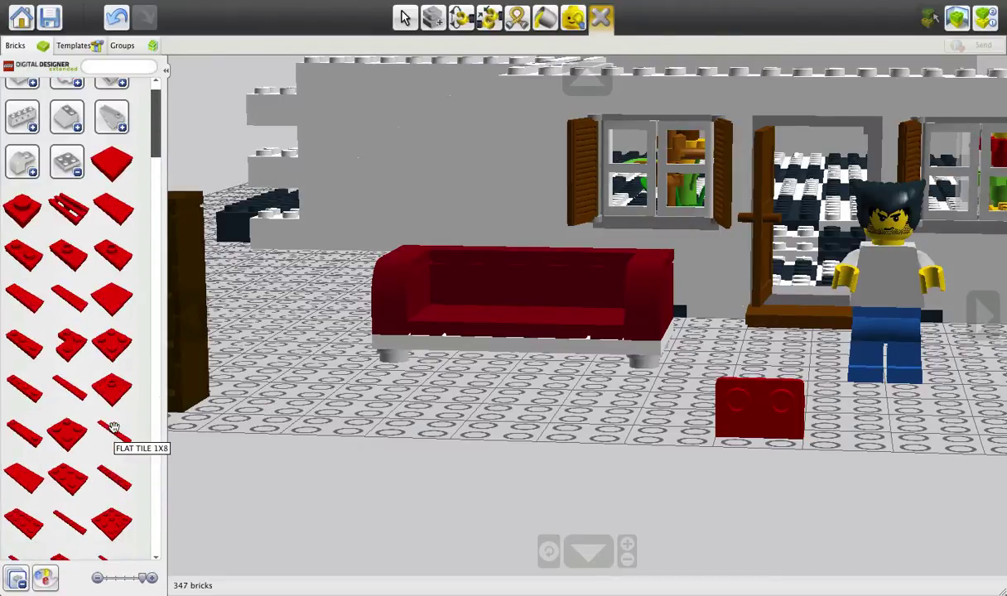
scroll(115, 421, up, 1)
scroll(117, 416, down, 8)
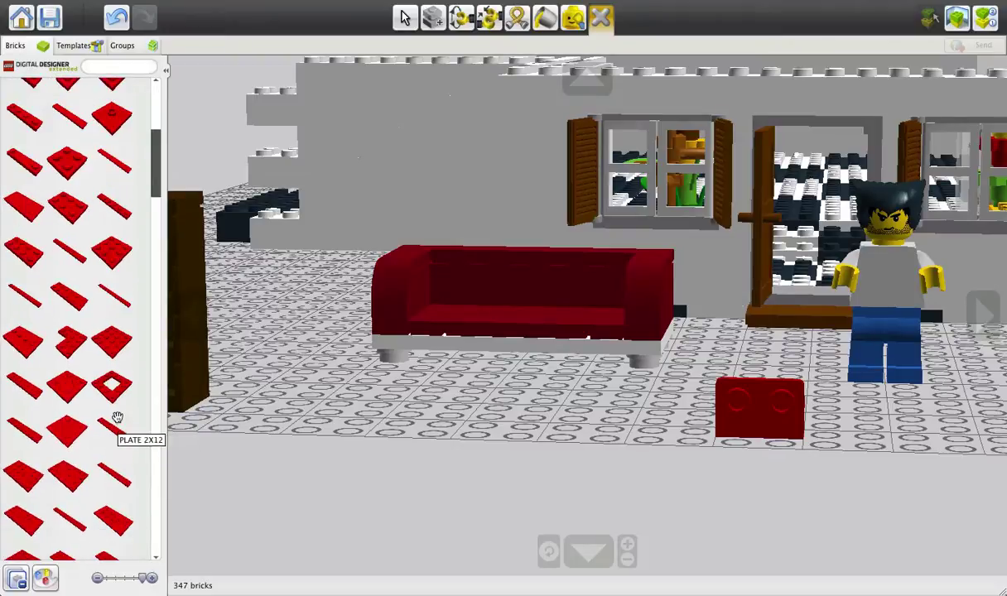
click(75, 465)
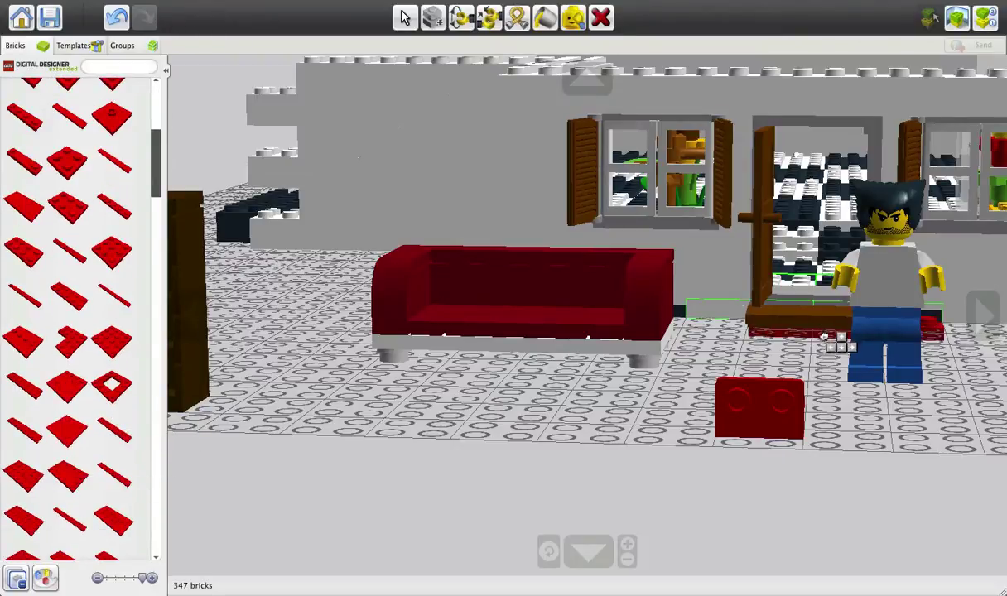
key(Up)
key(Up)
key(Up)
key(Up)
key(Up)
key(Up)
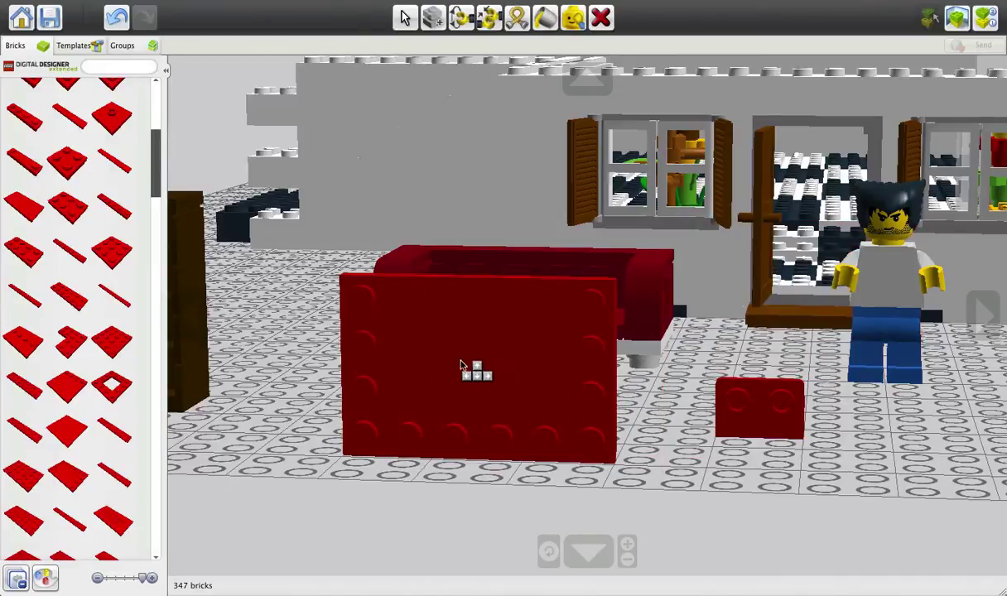
click(468, 366)
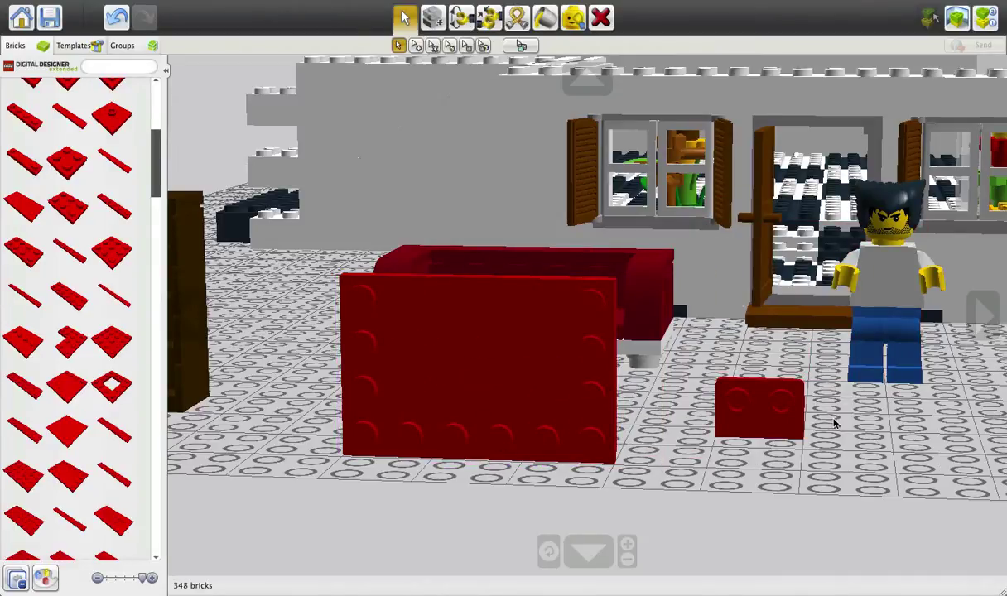
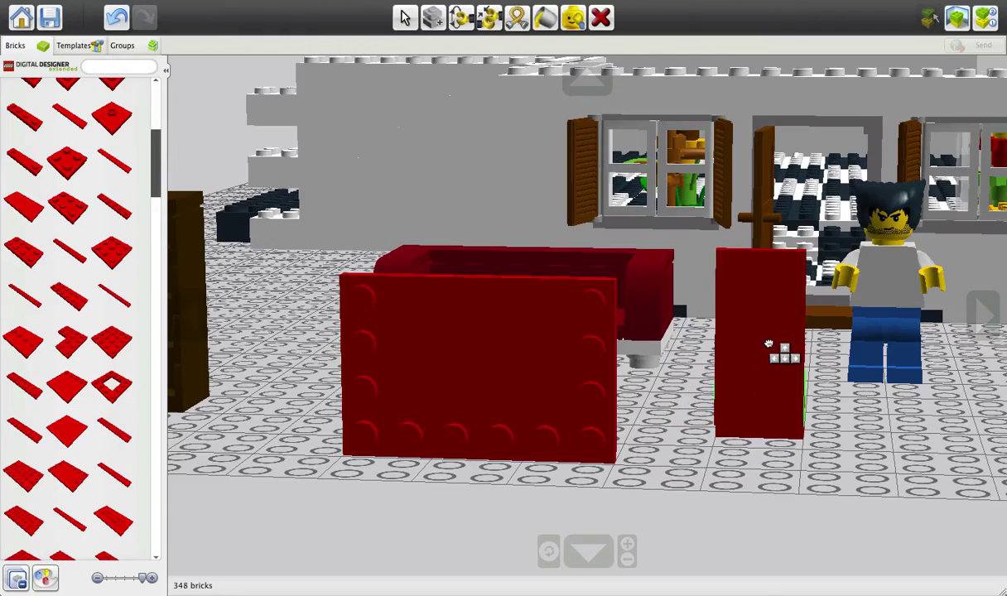
Attach a smooth red 2x4 flat tile upright, with its long side vertical, to the front of the angular plate
click(769, 344)
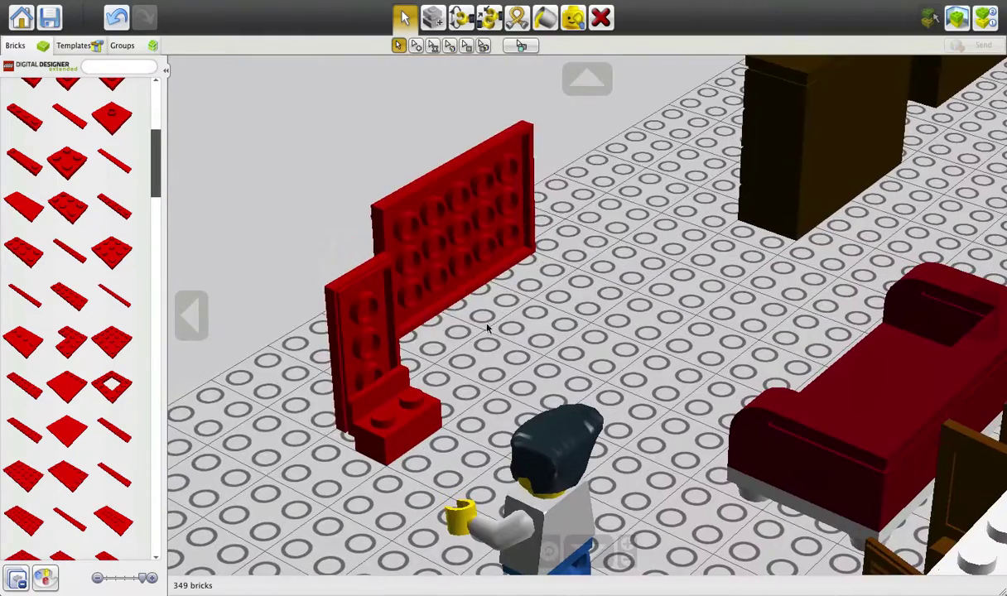
Delete the upright 4x6 plate and attach a red 1x6 plate horizontally across the back of the upright flat tile
key(d)
click(440, 290)
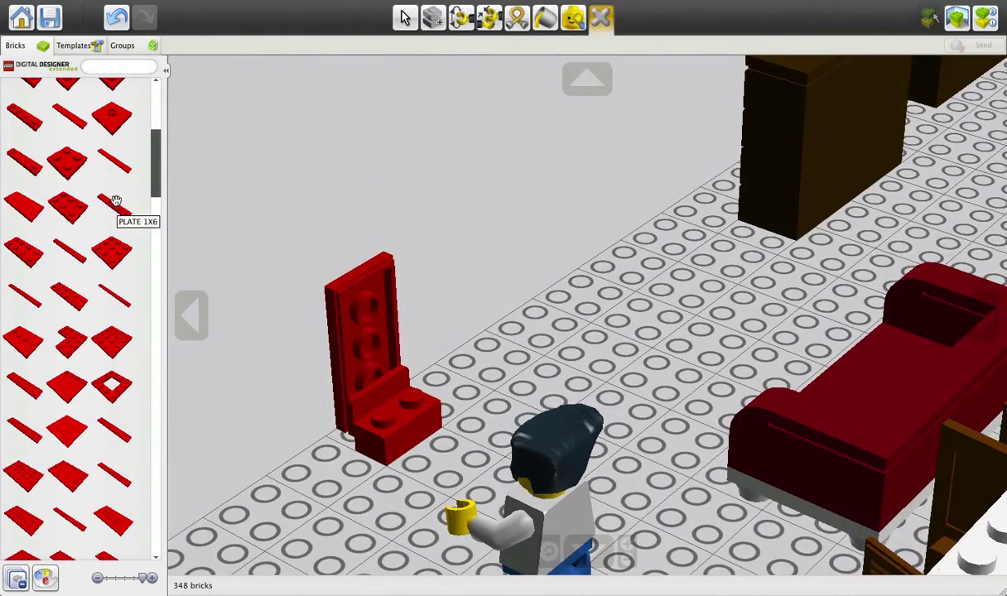
click(116, 201)
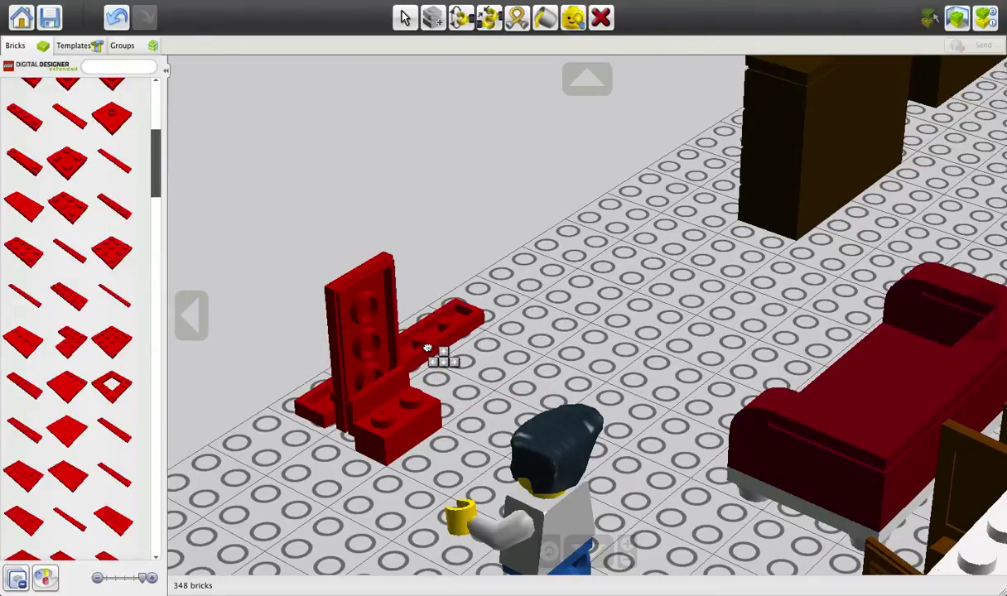
key(Up)
key(Up)
key(Right)
key(Up)
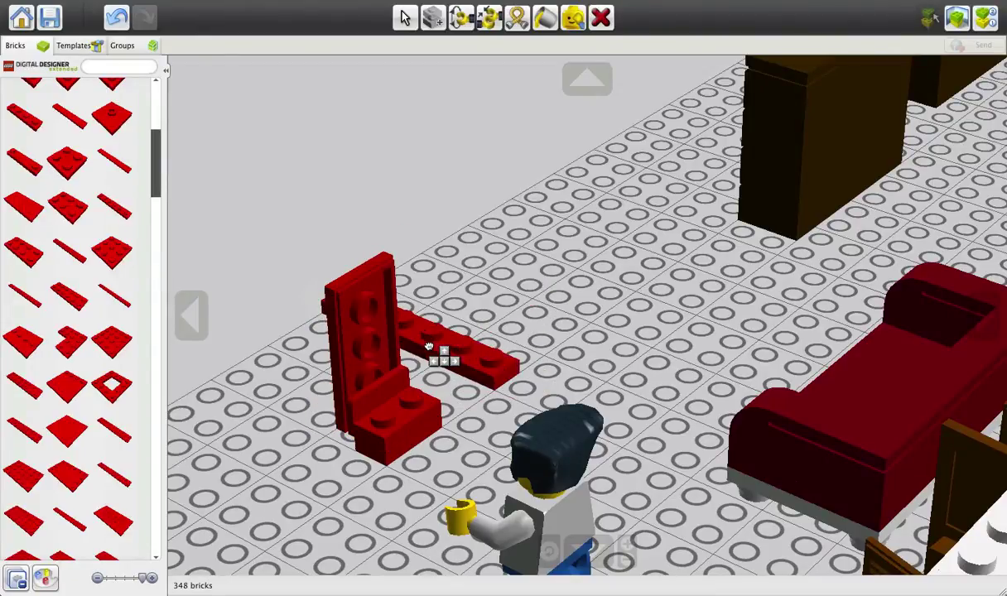
key(Left)
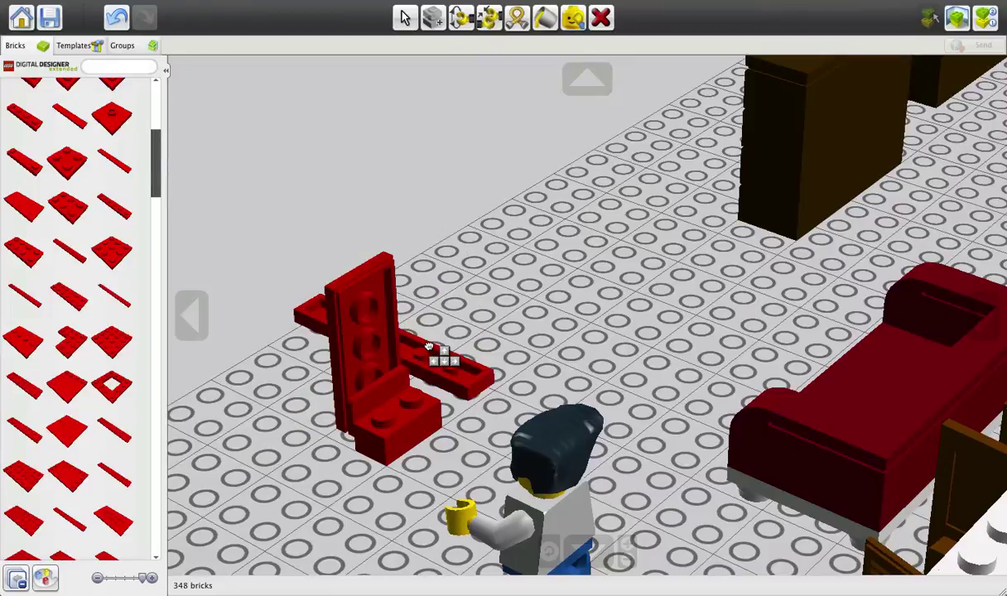
click(377, 351)
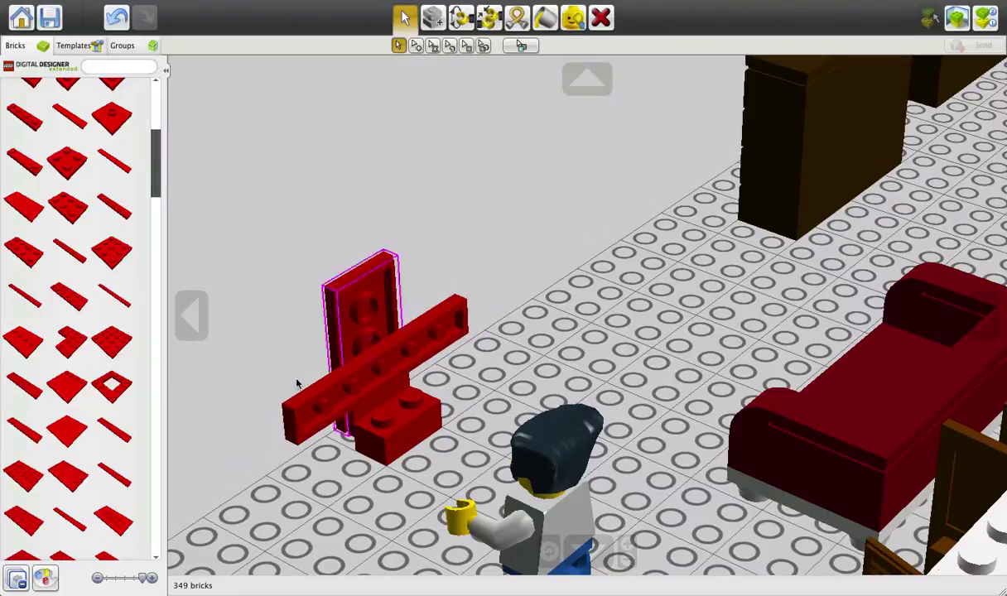
Clone the upright 2x4 flat tile twice, side by side, to form a television screen three tiles wide
mouse_move(297, 382)
right_down()
mouse_move(621, 328)
mouse_move(662, 345)
right_up()
key(c)
click(791, 344)
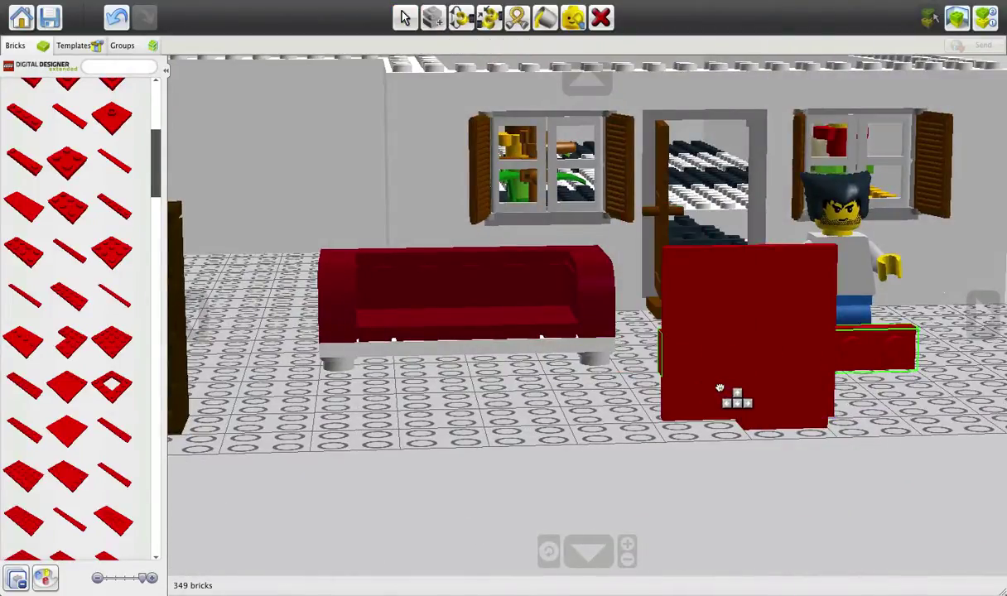
click(722, 386)
key(c)
click(726, 386)
click(868, 384)
key(c)
Paint the screen tiles, the 1x6 back plate and the stand black
mouse_move(868, 384)
right_down()
mouse_move(787, 386)
mouse_move(689, 364)
mouse_move(538, 378)
right_up()
right_drag(765, 358, 803, 343)
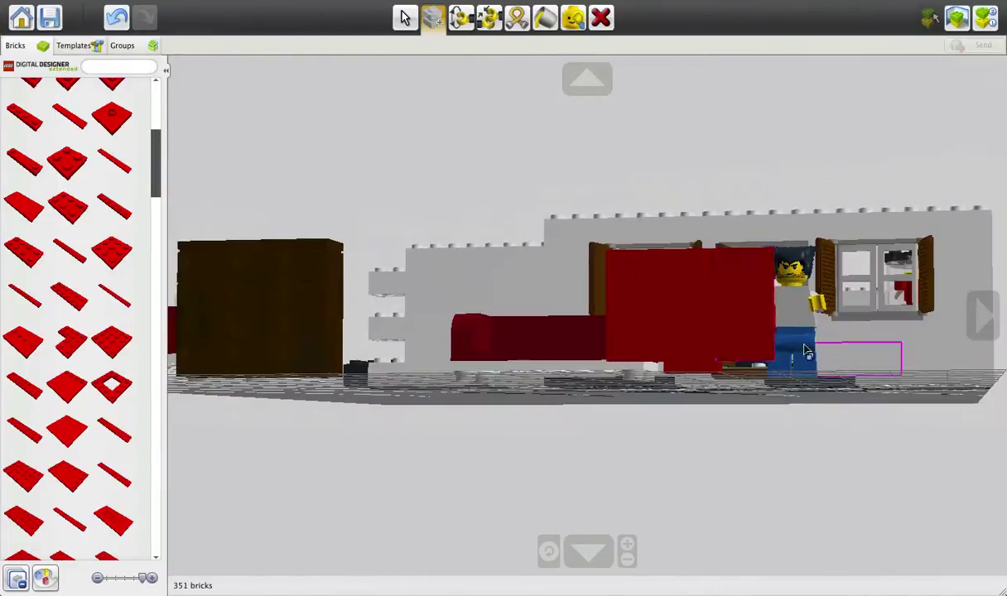
click(577, 88)
click(546, 17)
click(416, 45)
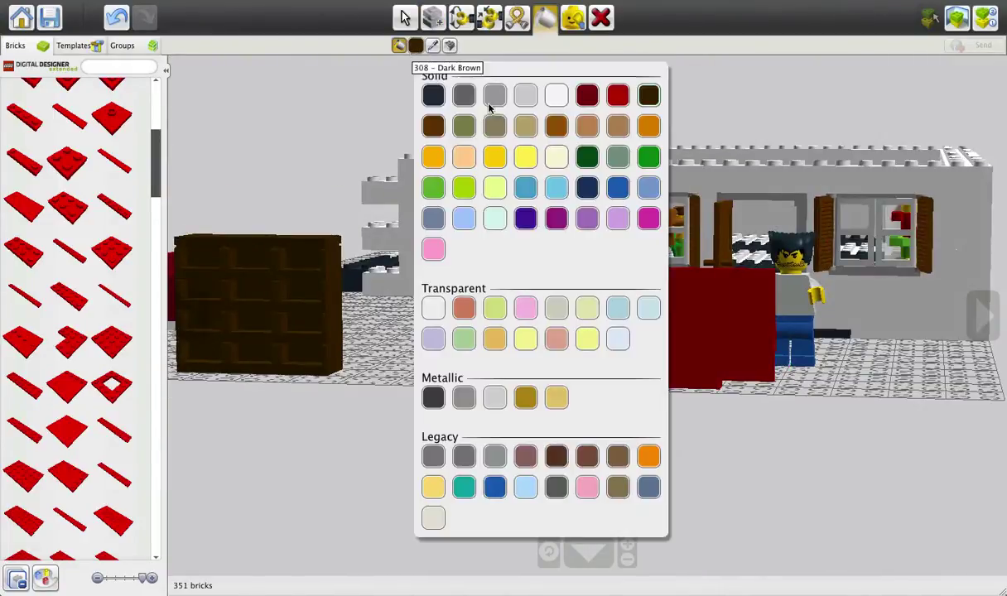
click(433, 95)
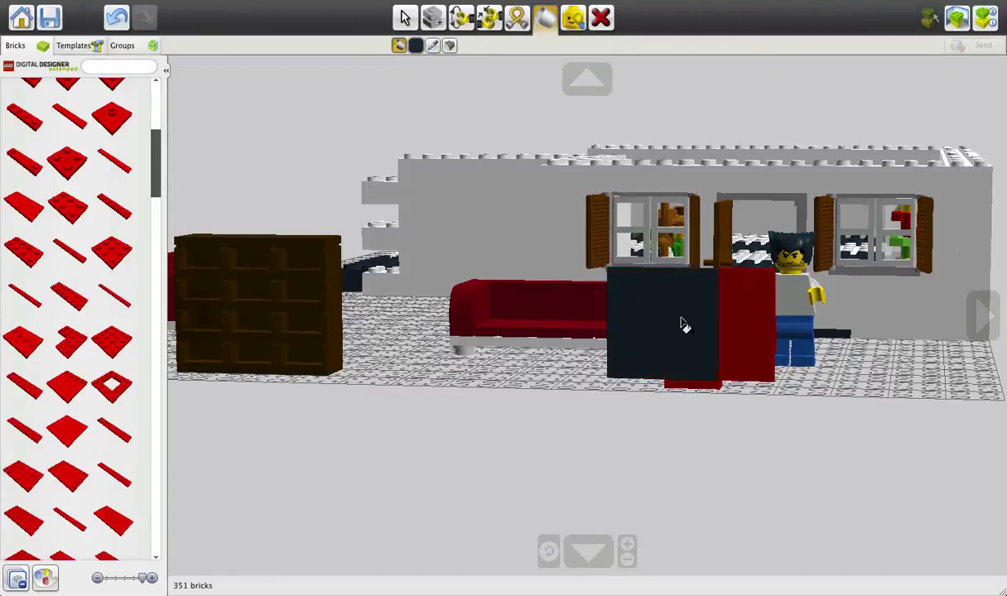
right_drag(802, 381, 555, 255)
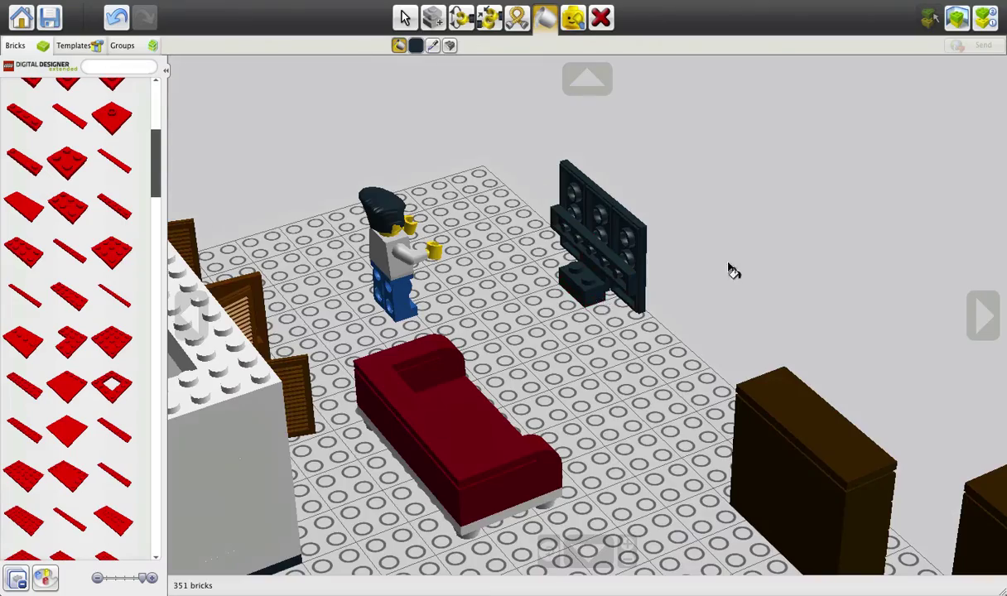
Attach a red 1x2 plate to the back of the screen, below the 1x6 plate and beside the stand
right_drag(732, 271, 615, 234)
scroll(659, 220, up, 5)
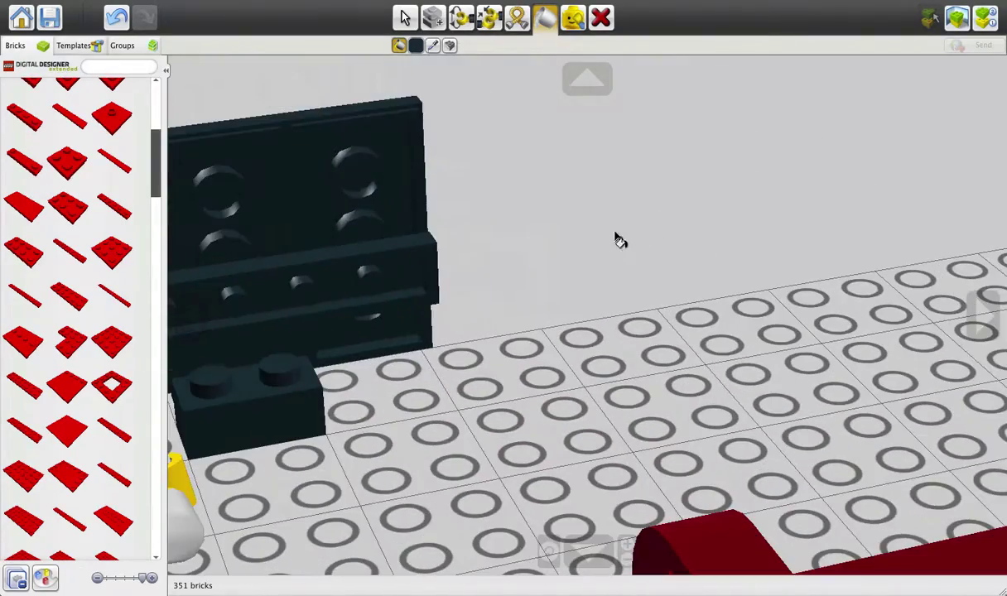
right_drag(547, 228, 439, 212)
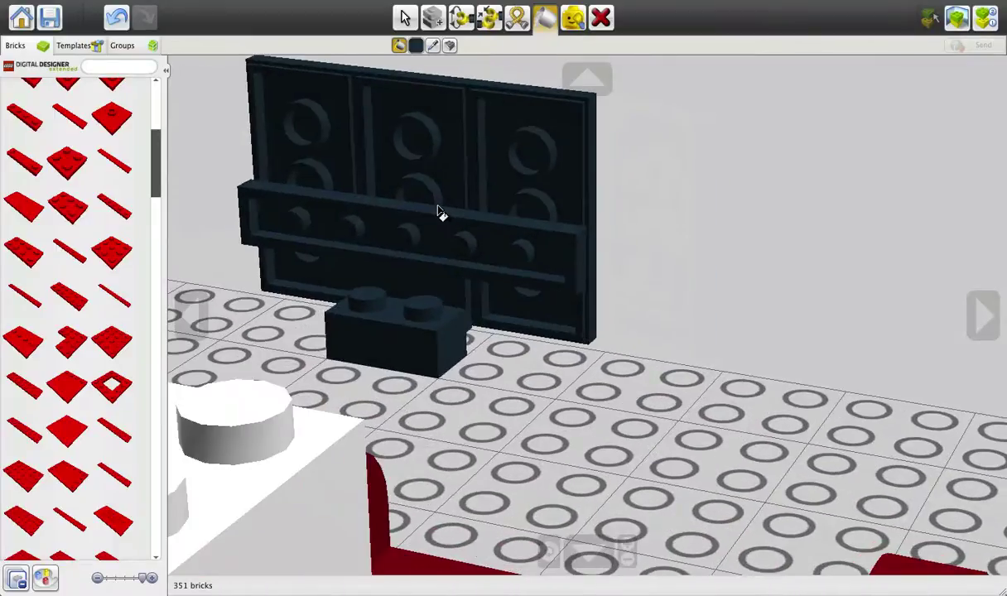
scroll(75, 178, up, 3)
click(82, 277)
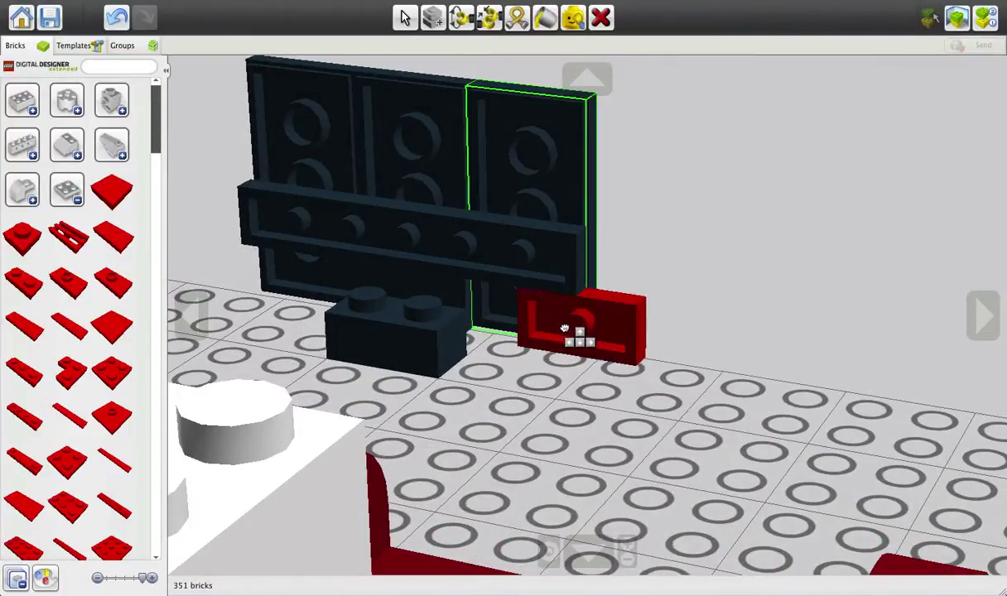
click(518, 308)
click(532, 317)
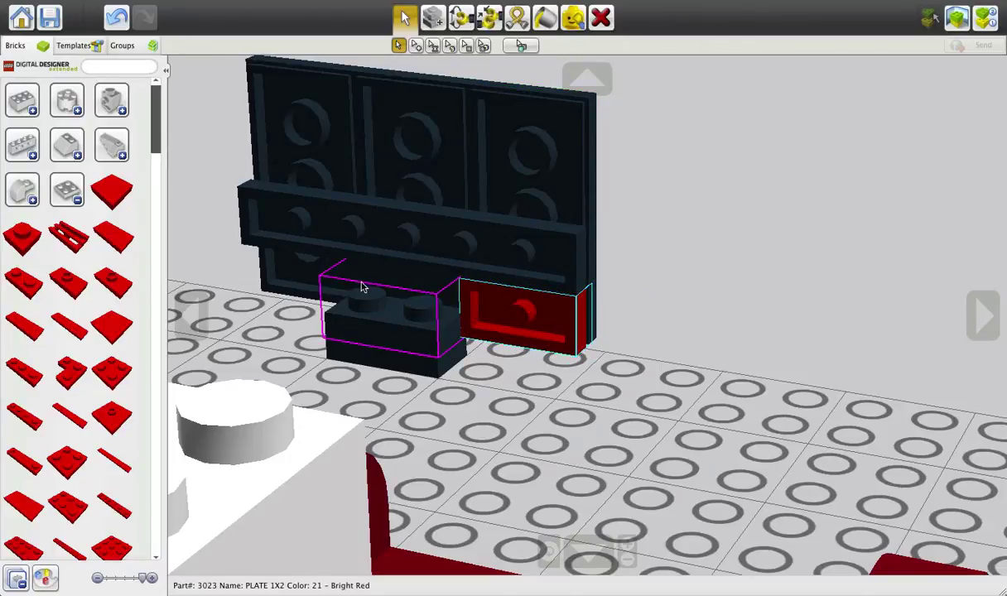
Copy the 1x2 plate to the other side of the stand and paint both plates black
key(ctrl+c)
key(ctrl+v)
click(340, 324)
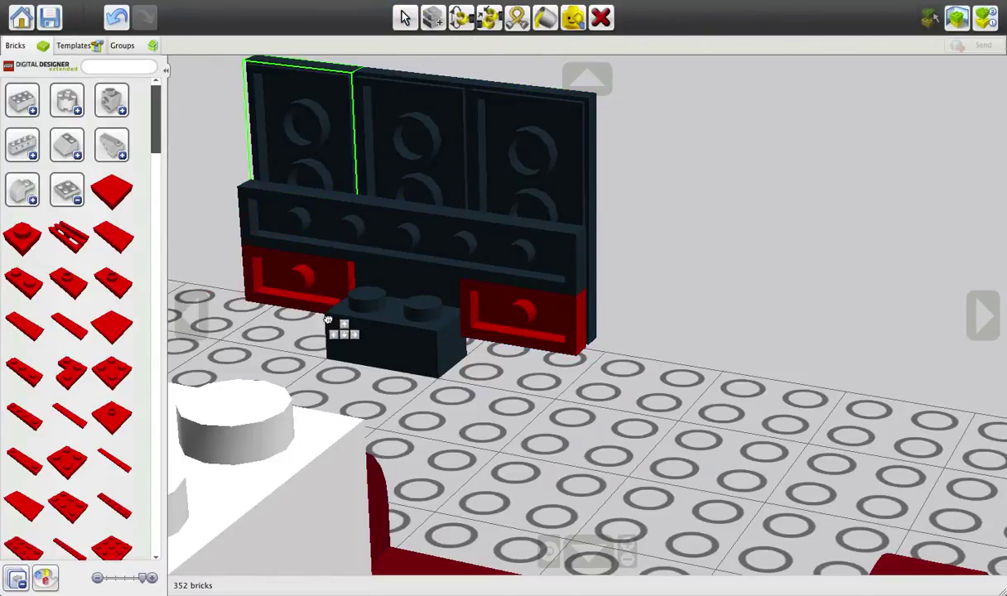
click(545, 18)
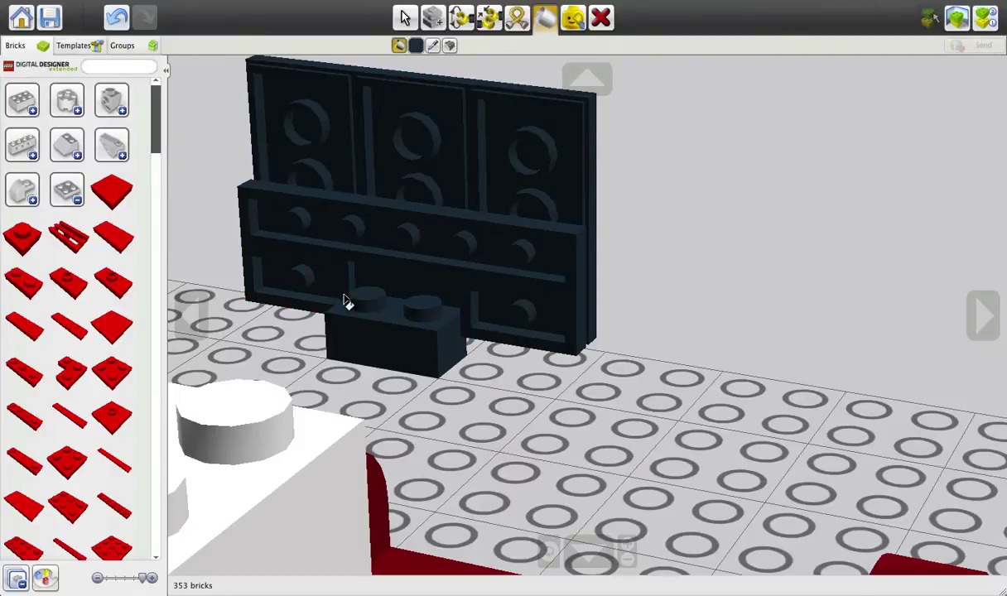
Attach a 2x6 plate to the back of the screen above the 1x6 plate and paint it black
right_drag(769, 289, 544, 291)
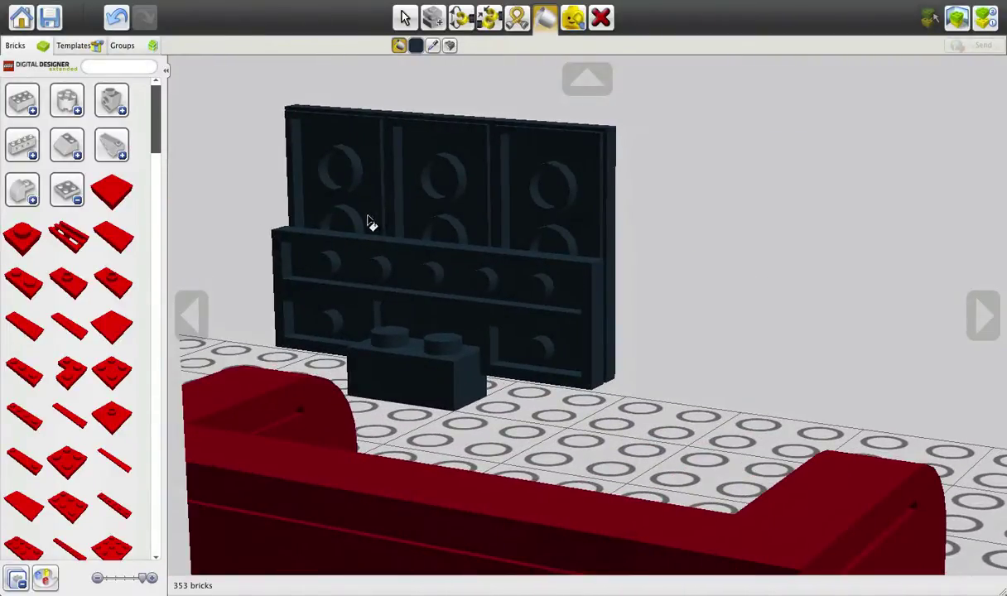
scroll(62, 323, down, 5)
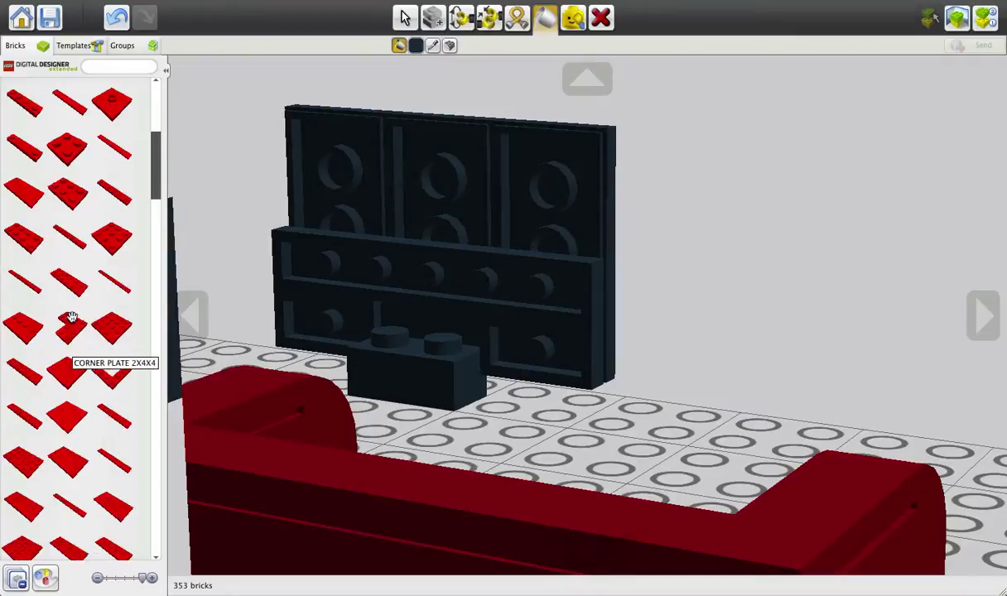
click(85, 285)
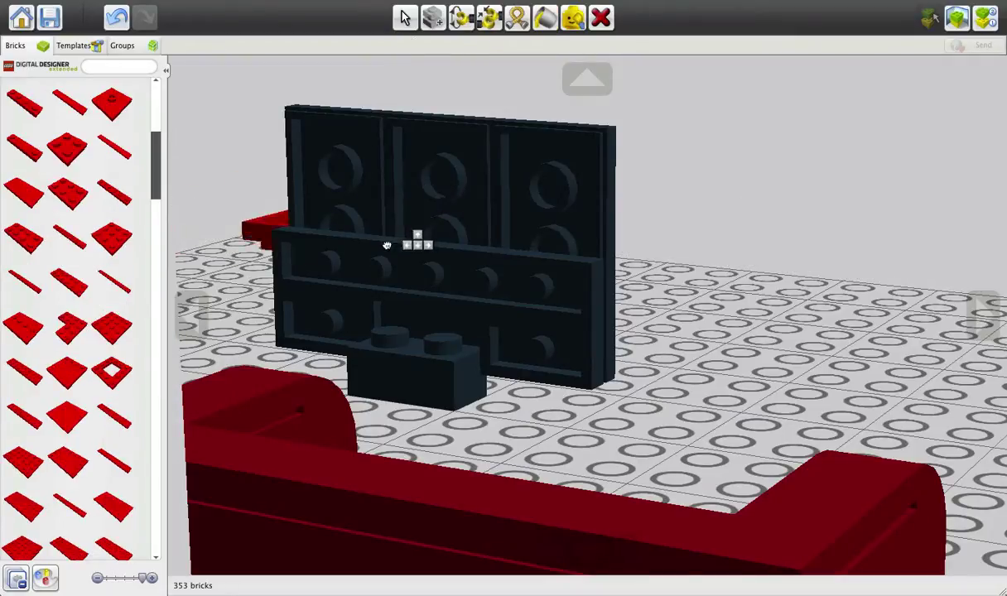
click(435, 203)
right_drag(439, 203, 596, 81)
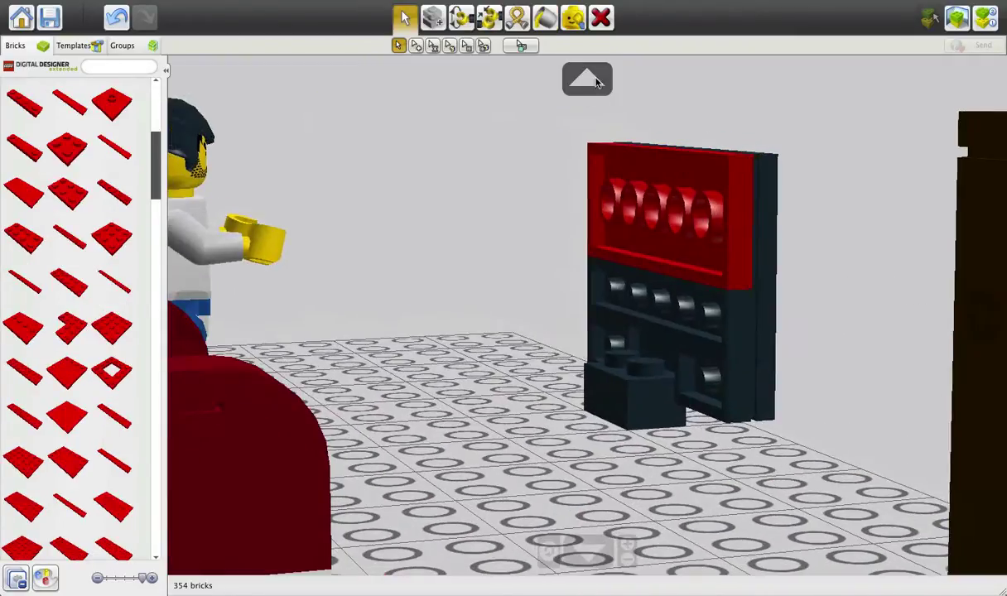
click(545, 18)
Place a red plate four studs long under the television and clone it onto the baseplate in front
mouse_move(580, 215)
right_down()
mouse_move(620, 248)
mouse_move(826, 321)
mouse_move(742, 353)
mouse_move(414, 304)
mouse_move(618, 286)
mouse_move(697, 349)
mouse_move(701, 412)
mouse_move(789, 446)
mouse_move(850, 401)
mouse_move(834, 342)
mouse_move(780, 338)
mouse_move(721, 340)
mouse_move(649, 387)
mouse_move(479, 387)
mouse_move(488, 376)
mouse_move(585, 407)
mouse_move(641, 407)
mouse_move(666, 394)
mouse_move(632, 420)
mouse_move(571, 405)
mouse_move(636, 411)
mouse_move(791, 356)
mouse_move(691, 383)
right_up()
click(7, 200)
click(681, 419)
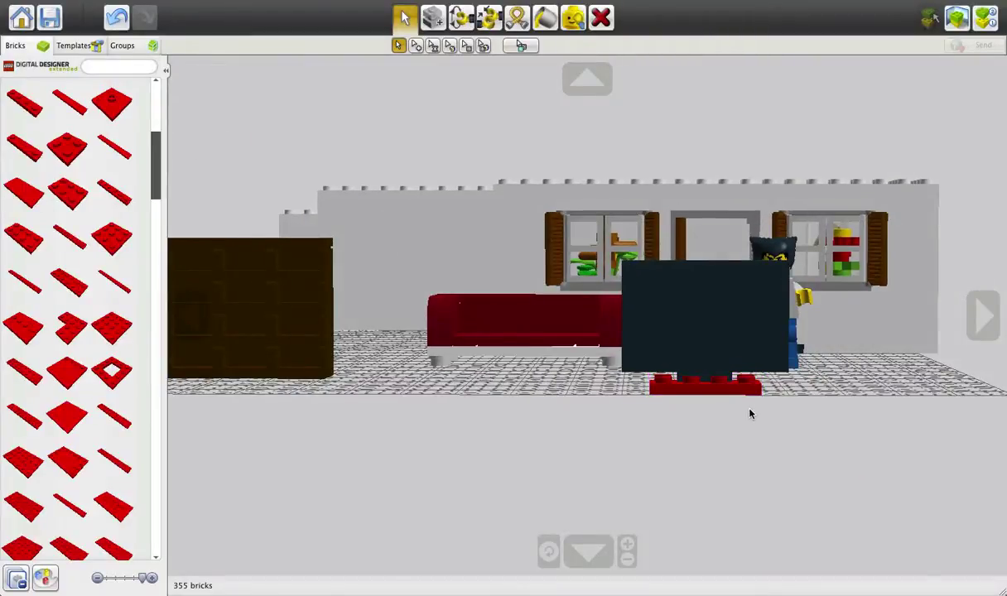
right_drag(750, 413, 736, 431)
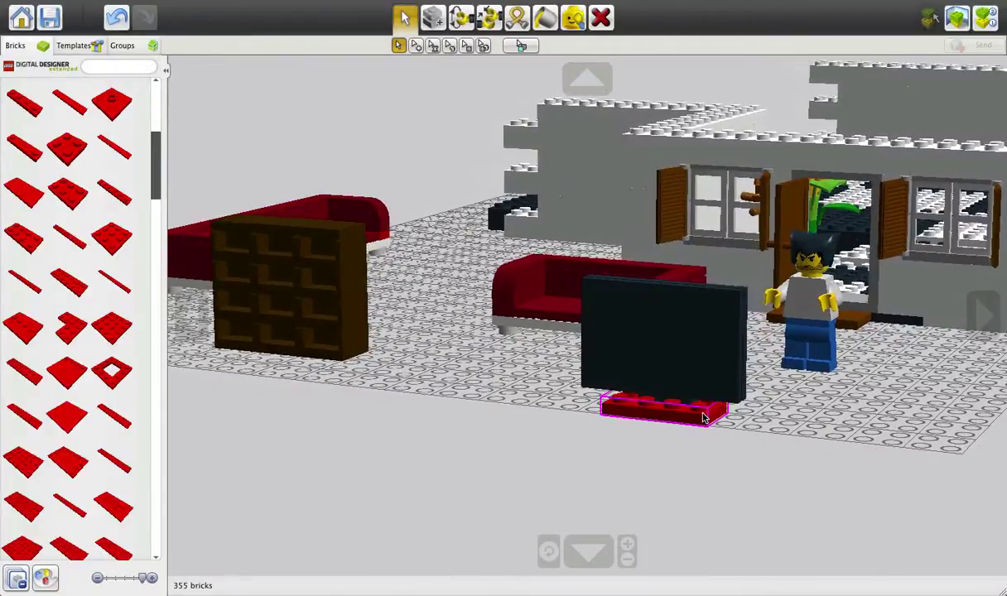
key(c)
click(703, 418)
click(725, 461)
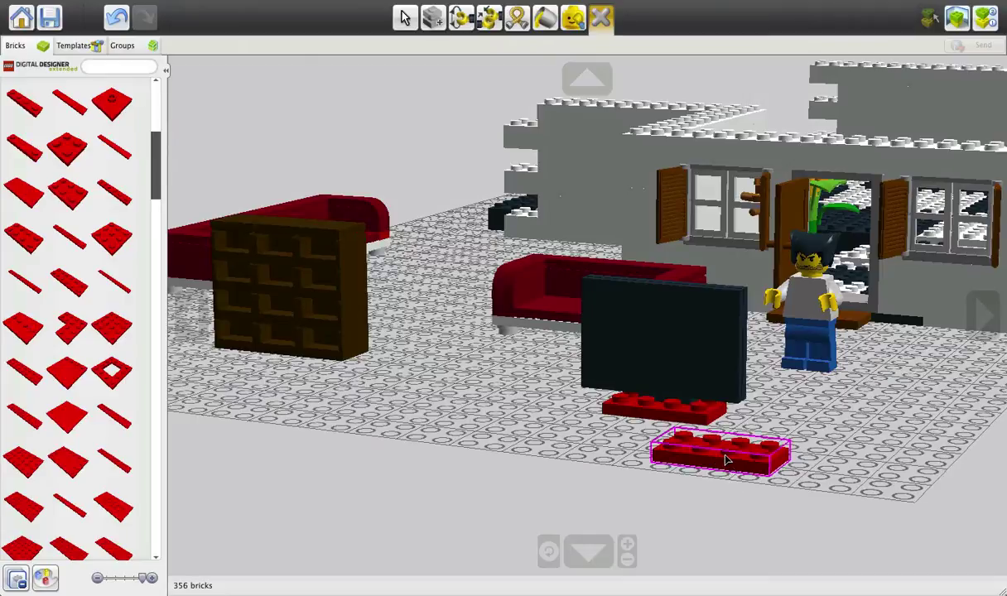
Delete the two red plates under and in front of the television
click(726, 460)
click(650, 402)
right_drag(741, 438, 640, 405)
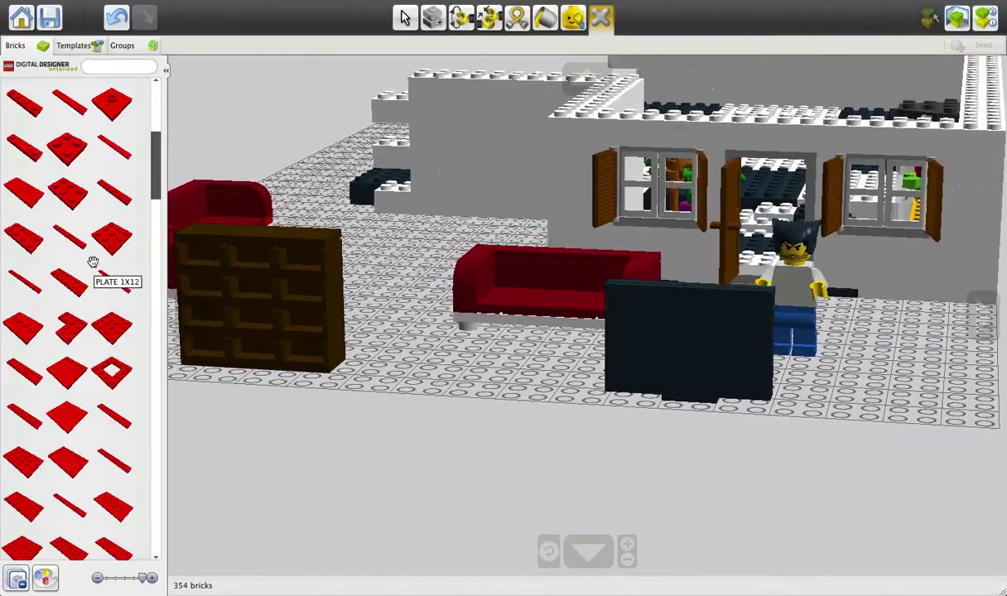
Look through the available plates and tiles and examine the television from several angles
scroll(93, 262, up, 1)
scroll(97, 260, up, 4)
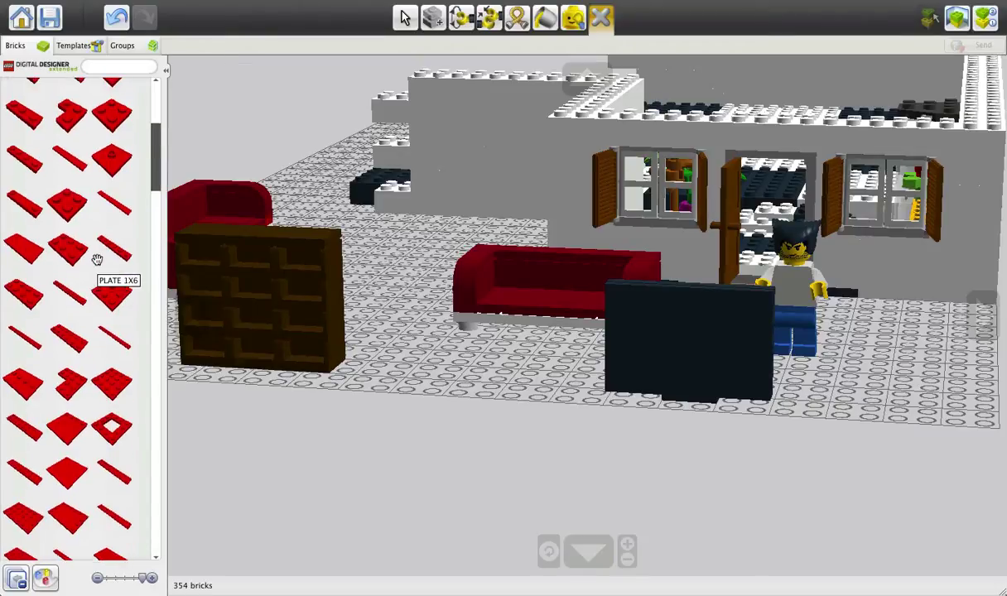
scroll(98, 258, up, 2)
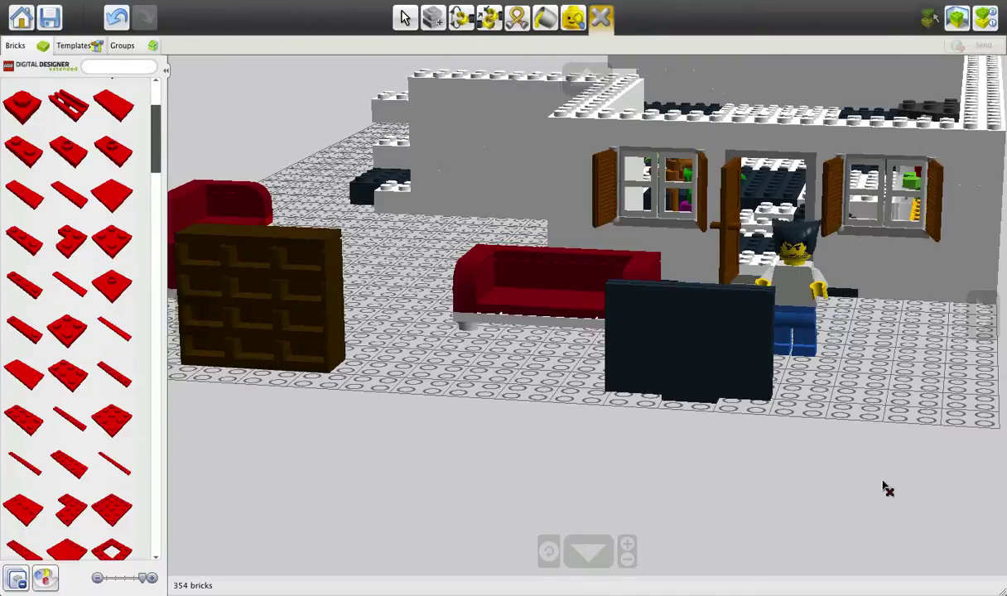
right_drag(771, 421, 830, 414)
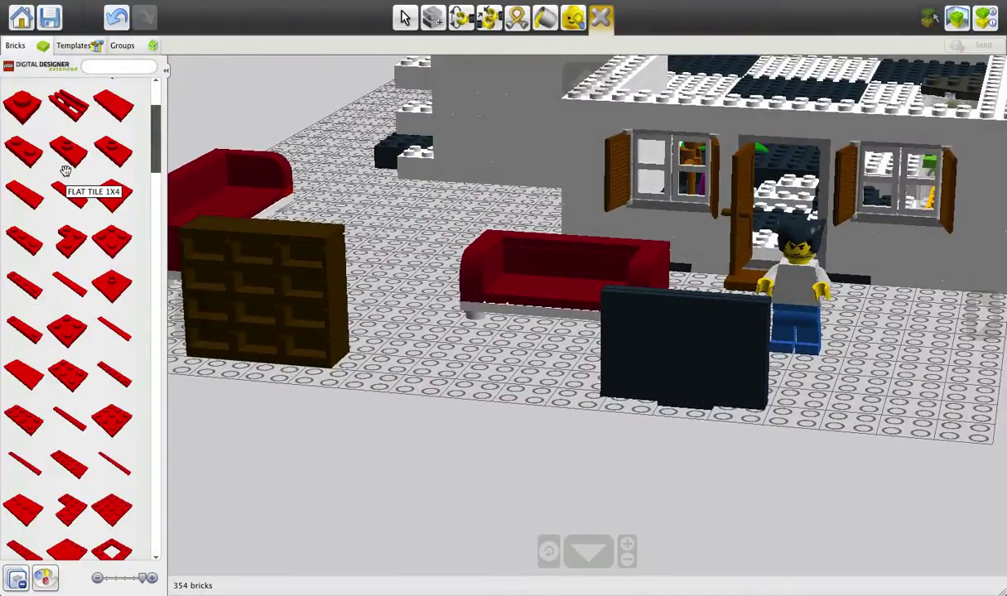
scroll(67, 190, up, 3)
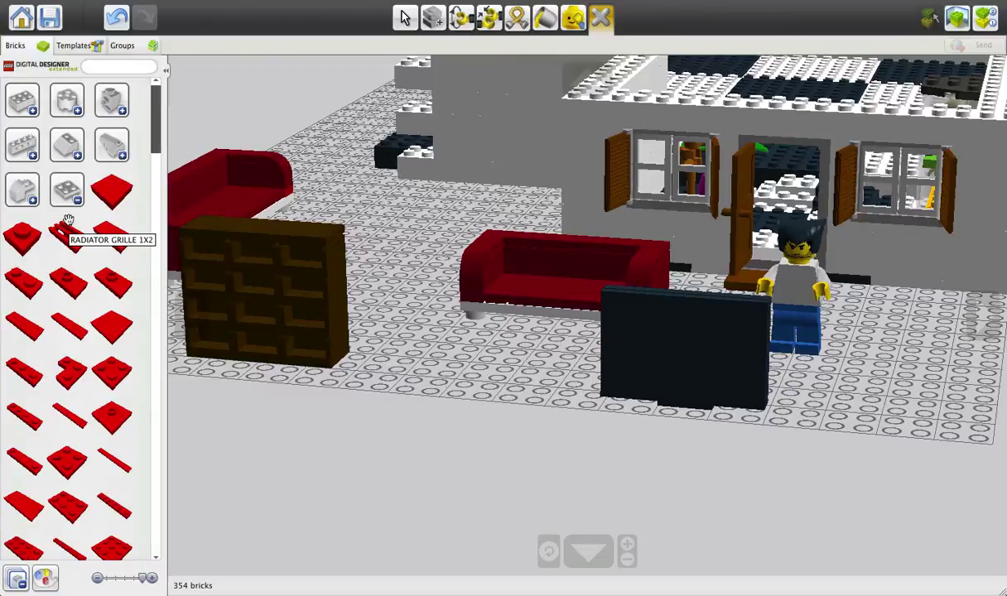
right_drag(580, 373, 861, 372)
right_drag(606, 393, 455, 394)
scroll(451, 386, up, 3)
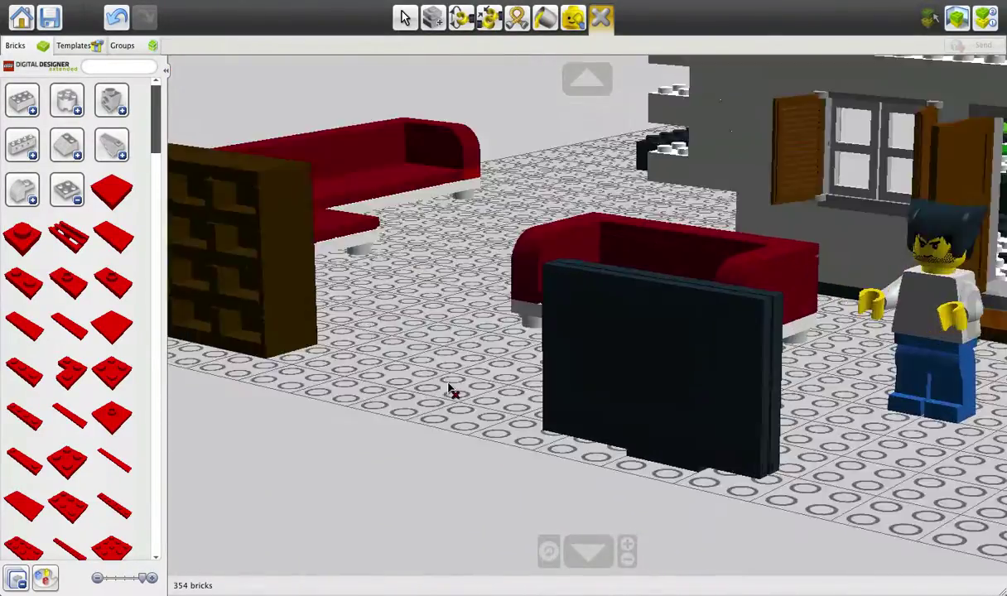
right_drag(442, 352, 620, 95)
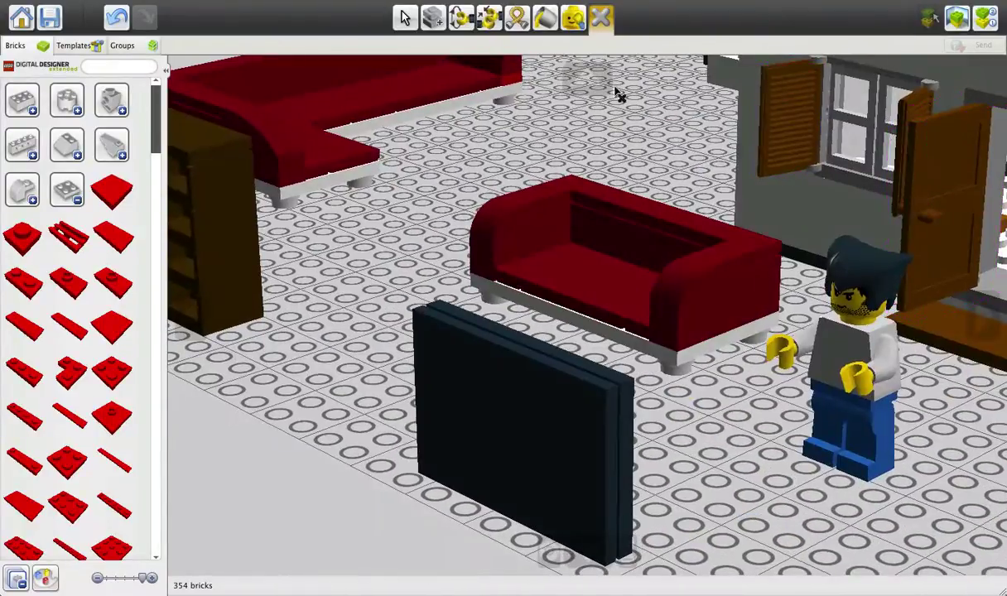
Repaint the blackened part of the corner sofa dark red and test dark red on the television's middle screen tile
click(550, 29)
click(414, 45)
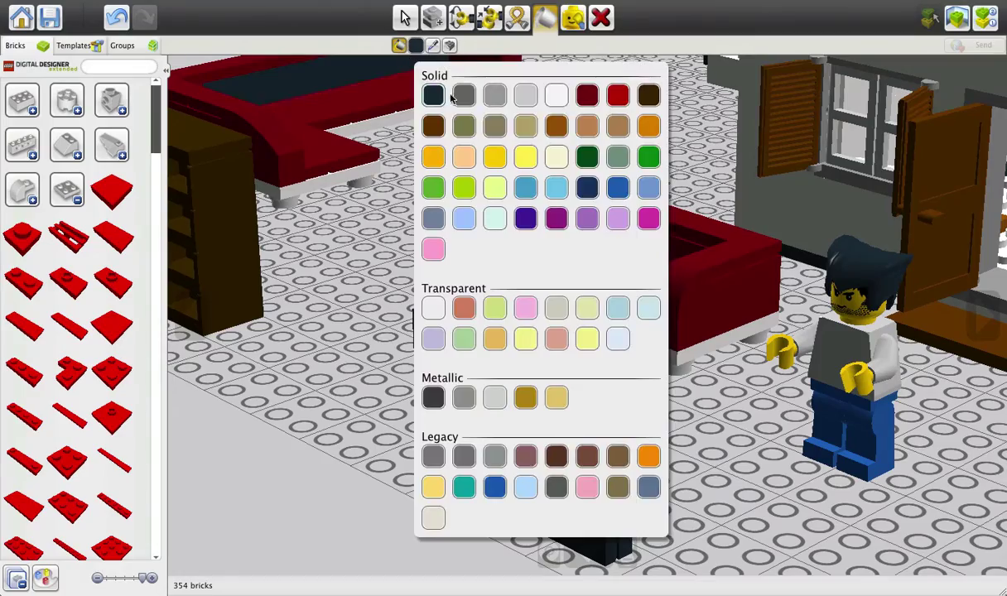
click(595, 97)
right_drag(513, 80, 639, 340)
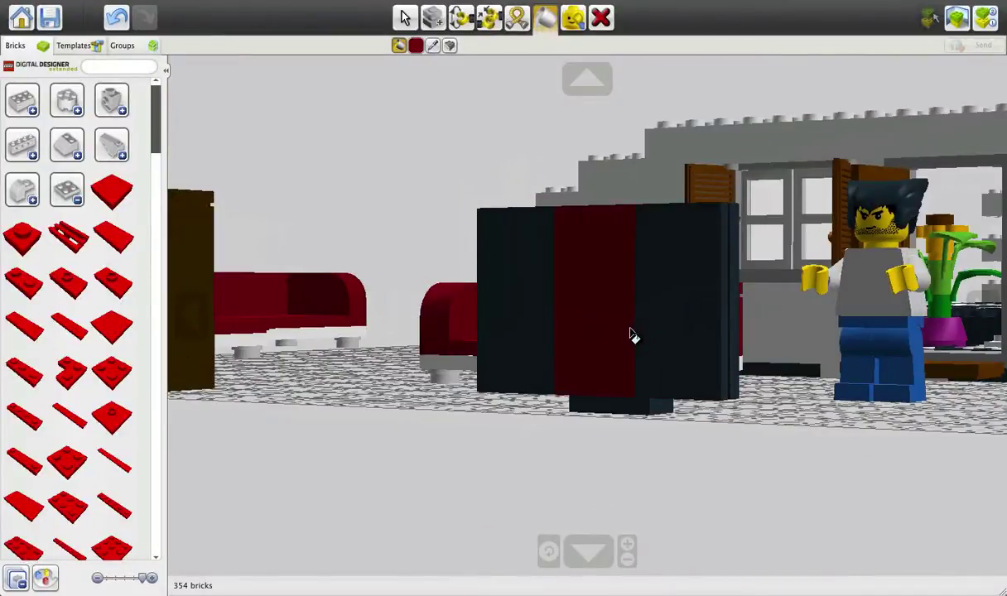
Place a large smooth red square tile on the baseplate between the L-shaped corner sofa and the small sofa
right_drag(578, 333, 520, 218)
scroll(103, 256, down, 5)
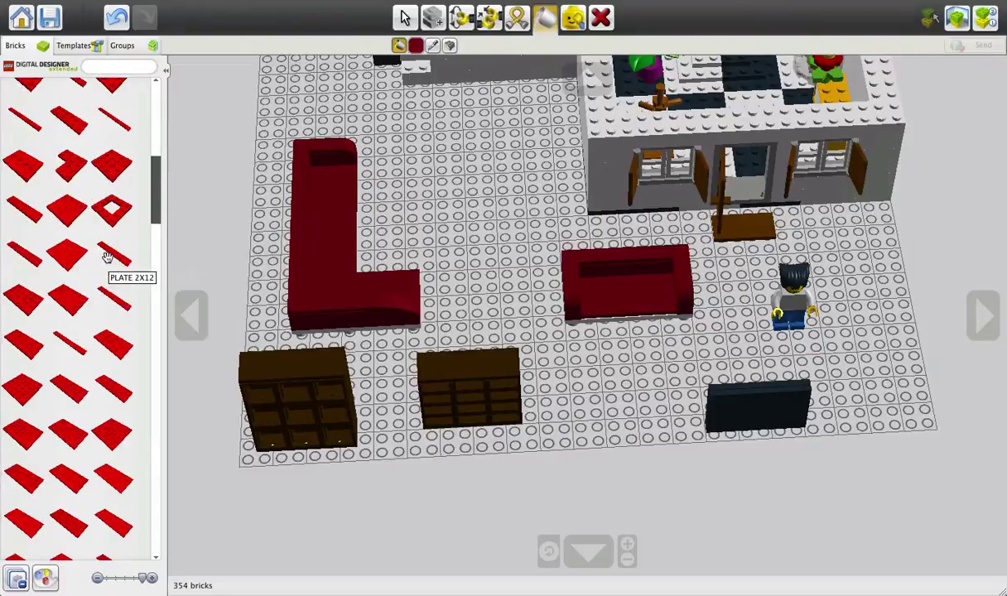
scroll(99, 265, up, 1)
click(74, 297)
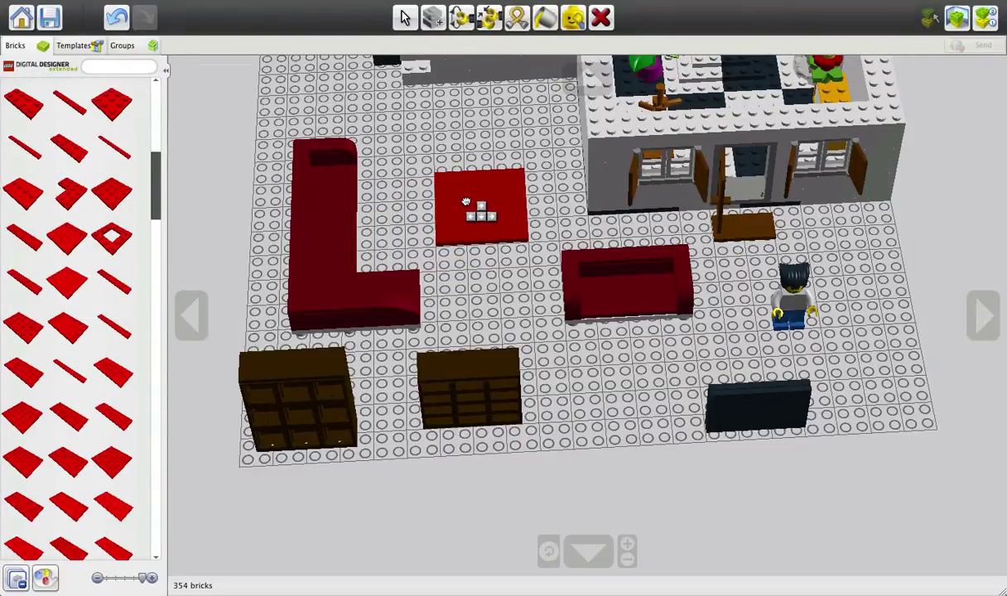
click(465, 202)
scroll(94, 202, up, 5)
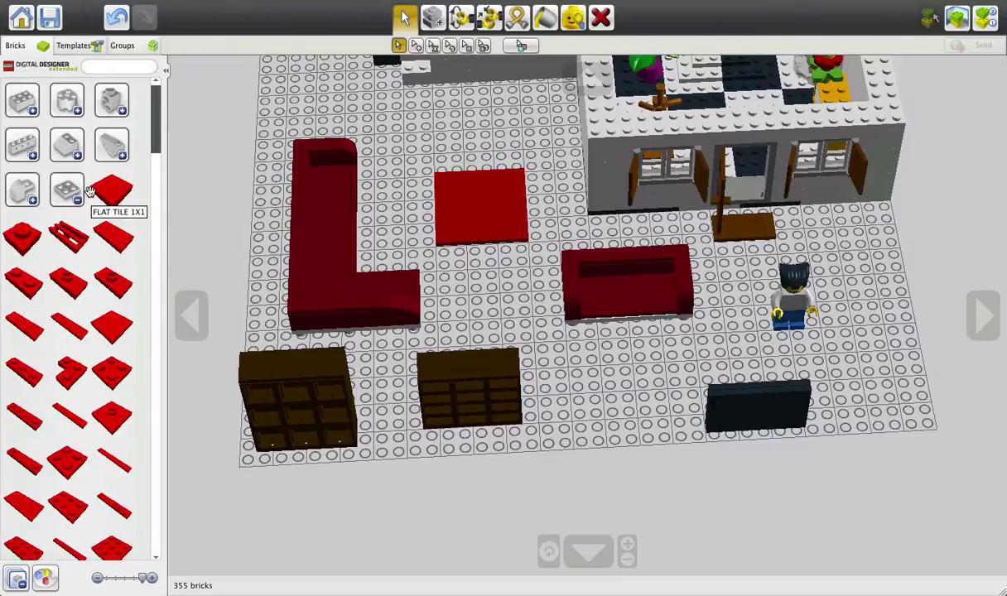
Place a small red 1x1 round plate on the baseplate beside the short end of the L-shaped corner sofa
click(81, 199)
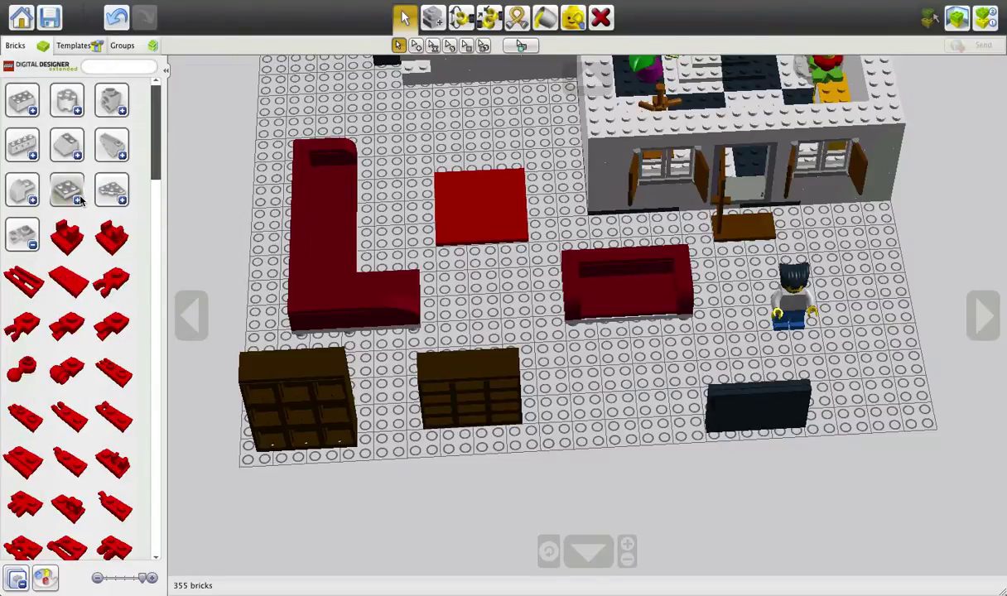
click(33, 236)
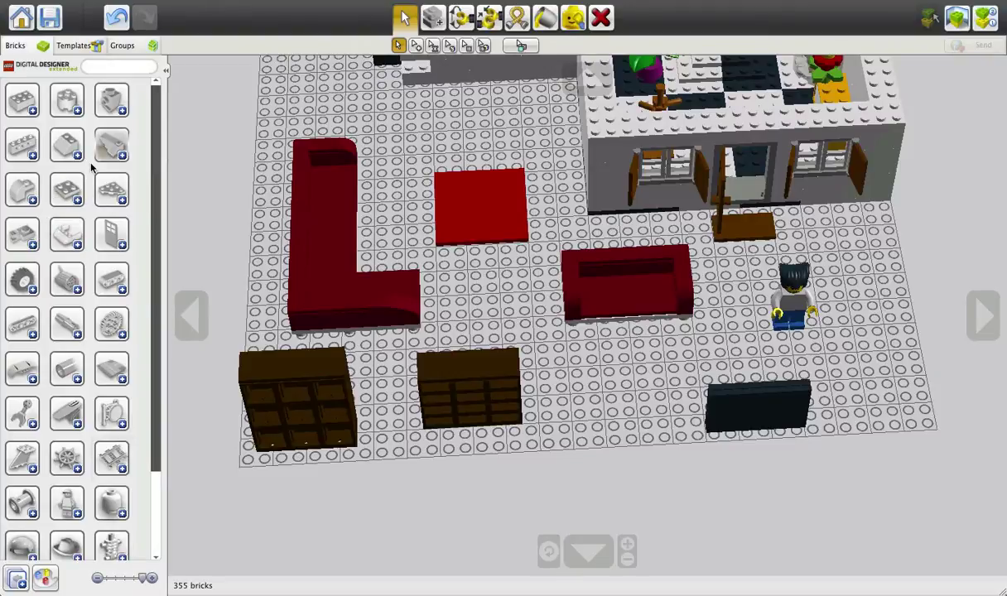
click(110, 194)
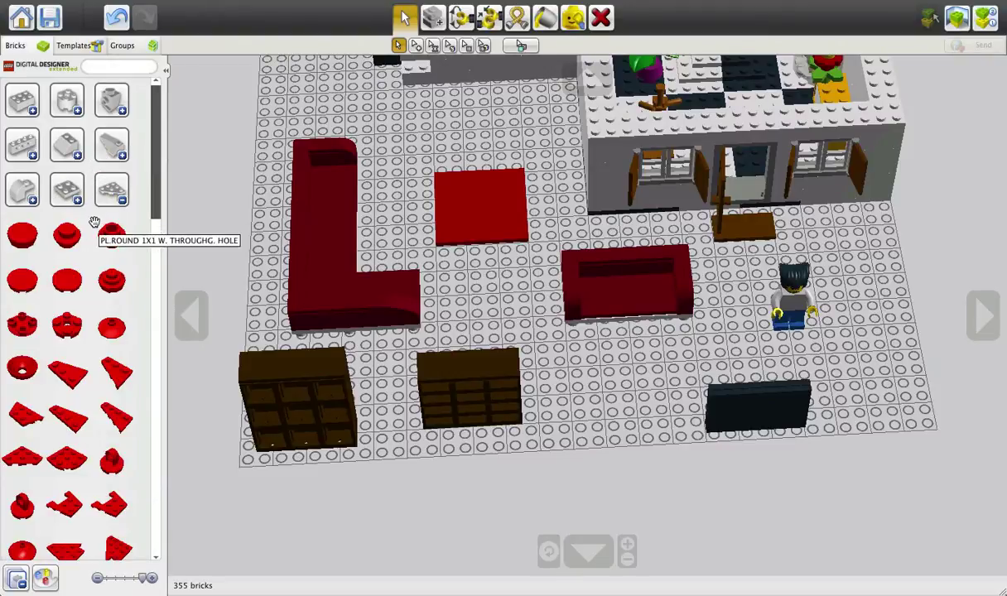
click(73, 235)
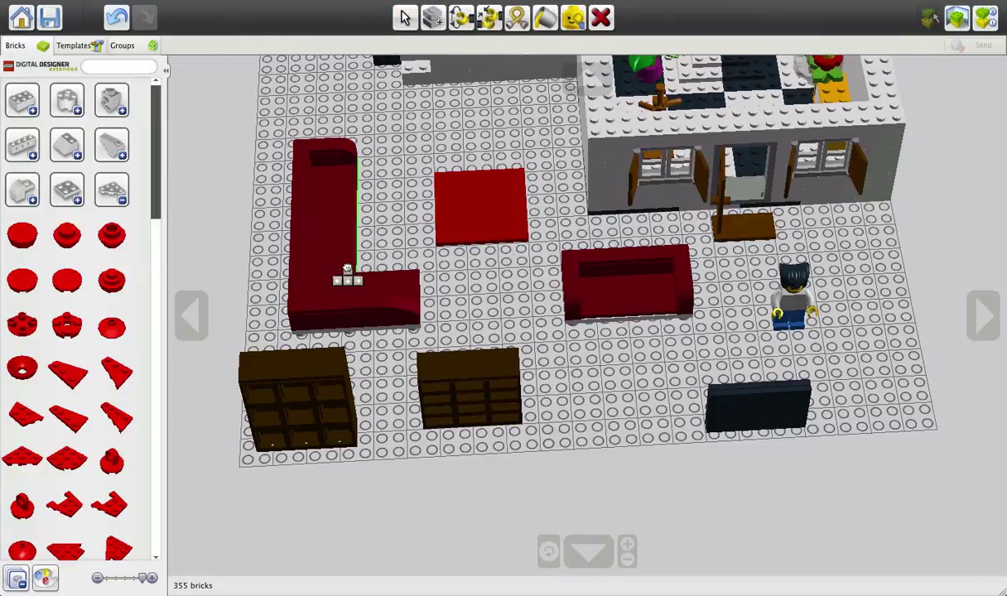
click(445, 312)
Move the red square tile back and clone the round plate to form four table legs in a square between the sofas
click(491, 233)
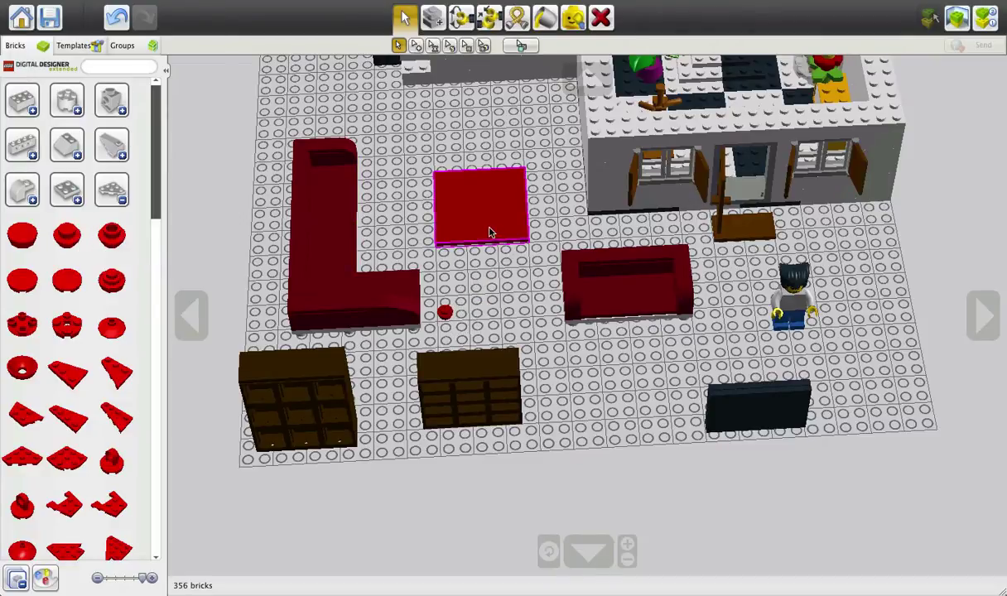
drag(481, 240, 478, 171)
key(c)
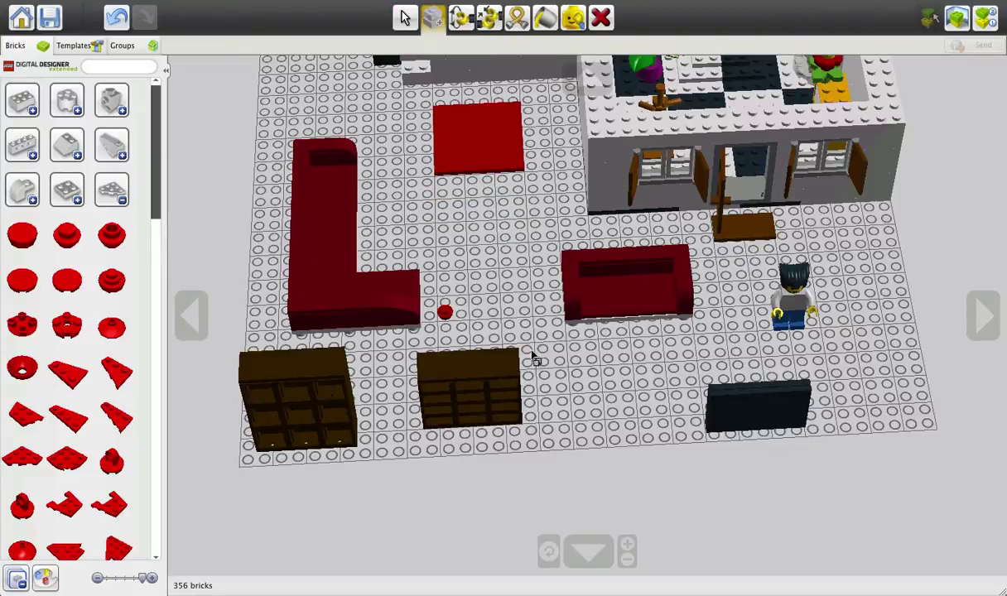
click(451, 269)
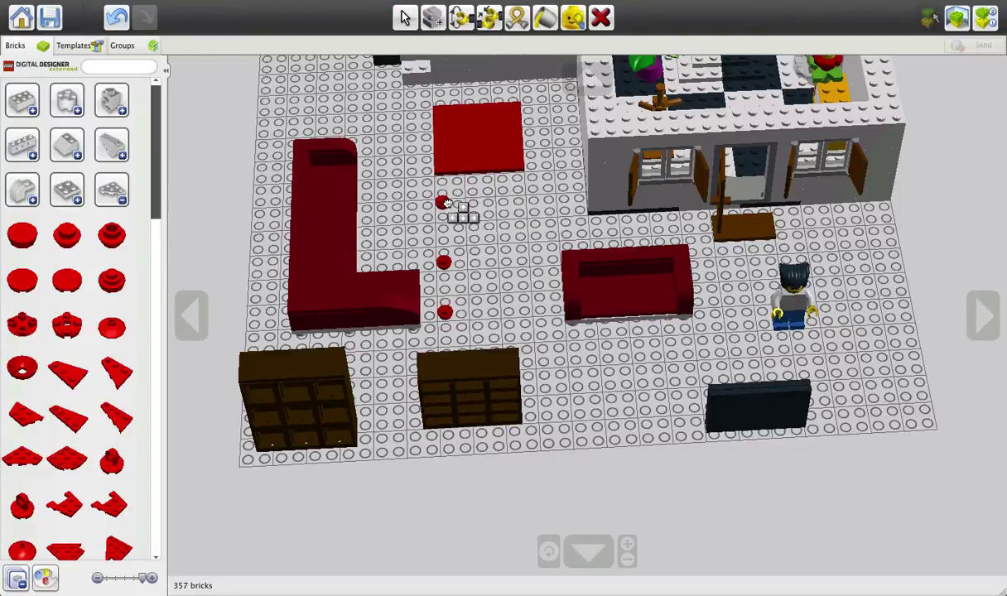
click(446, 205)
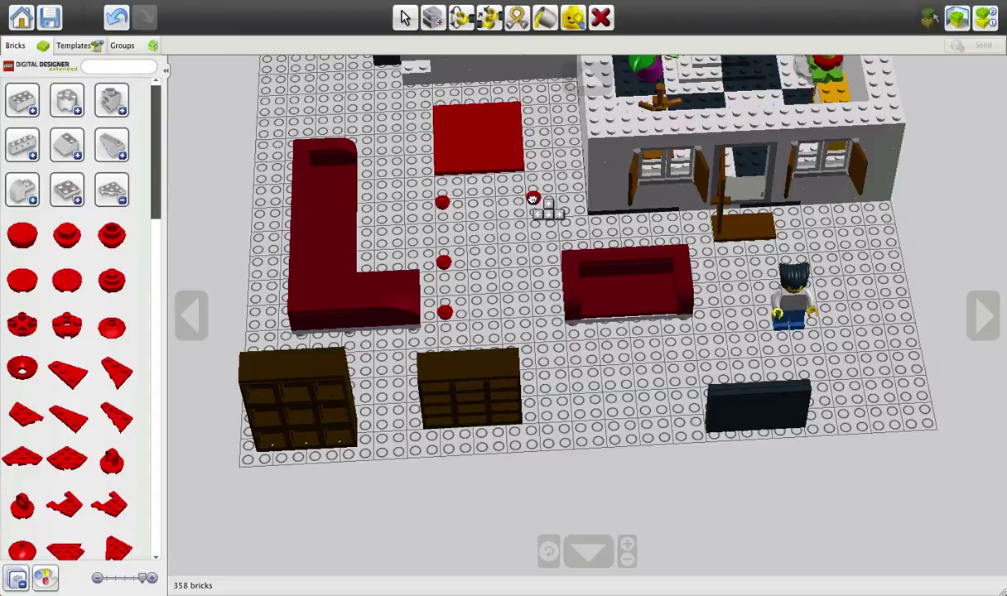
click(448, 315)
click(521, 260)
Set the red square tile on top of the four round plates to form a low coffee table
right_drag(505, 269, 709, 264)
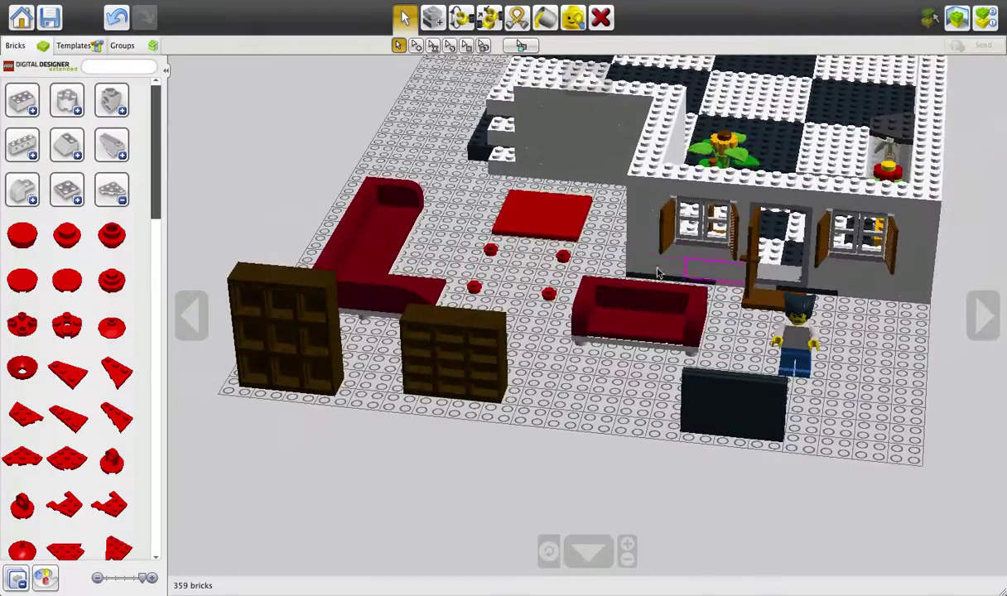
click(549, 226)
click(538, 284)
Examine the coffee table's height beside the sofas up close, and view its place in the whole house
right_drag(540, 284, 565, 240)
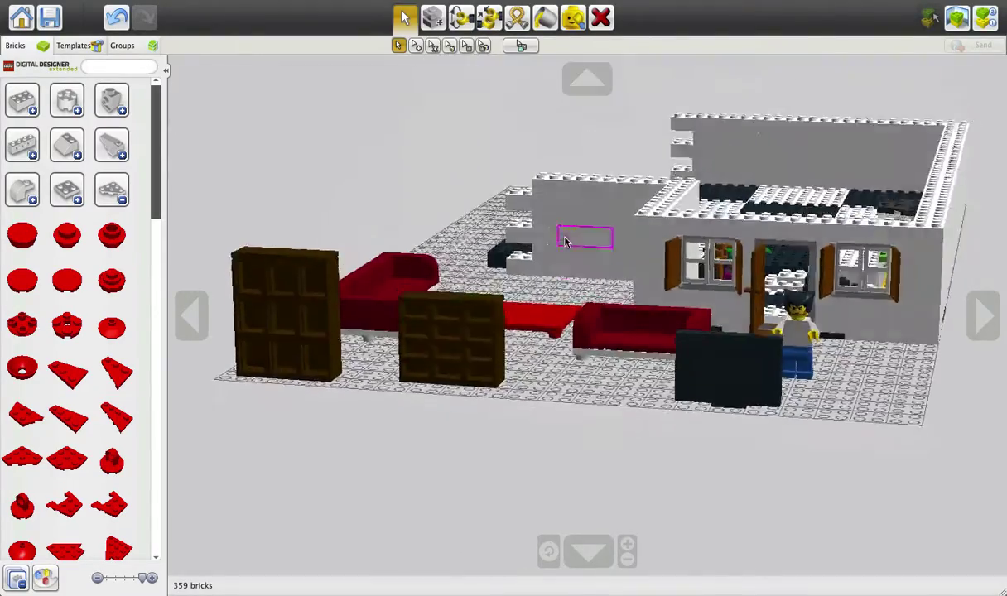
scroll(564, 277, up, 6)
mouse_move(560, 293)
right_down()
mouse_move(746, 349)
mouse_move(546, 295)
right_up()
scroll(509, 341, up, 2)
right_drag(509, 340, 463, 360)
scroll(464, 351, up, 5)
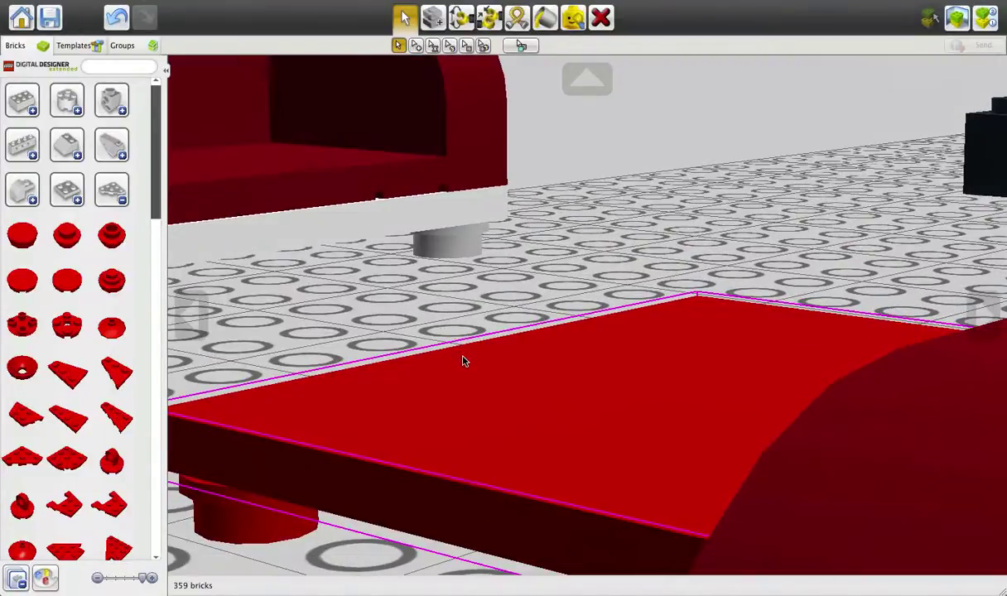
scroll(463, 361, down, 1)
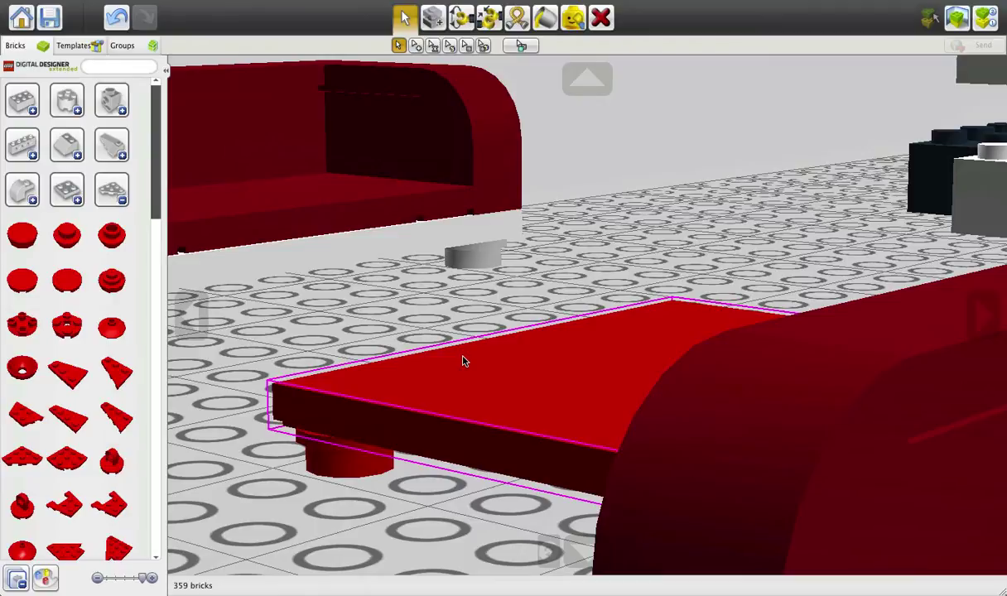
scroll(464, 362, down, 5)
right_drag(464, 362, 501, 398)
scroll(474, 364, down, 5)
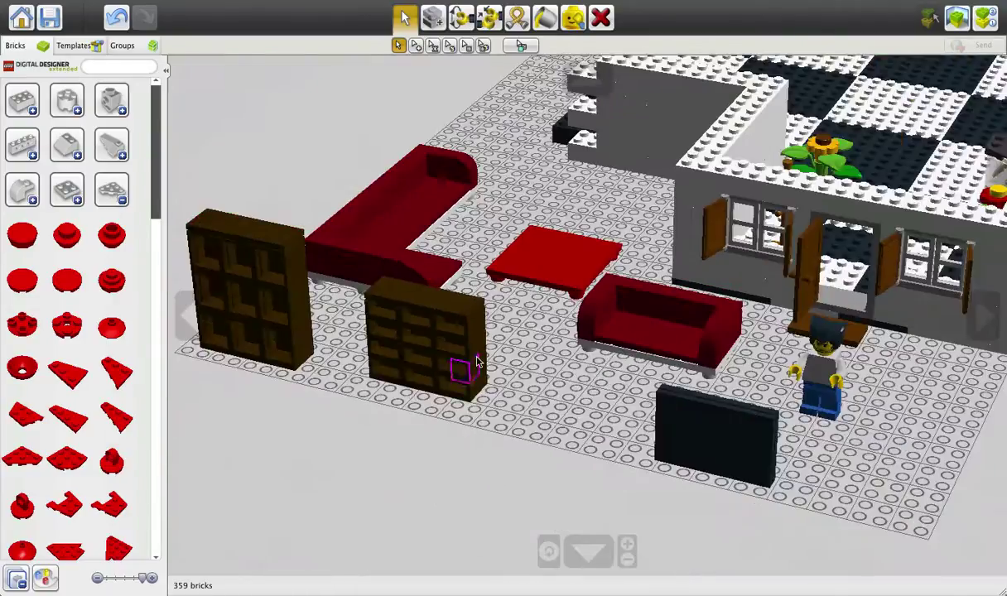
right_drag(474, 365, 508, 356)
right_drag(499, 308, 548, 298)
right_drag(458, 163, 475, 253)
scroll(469, 176, down, 8)
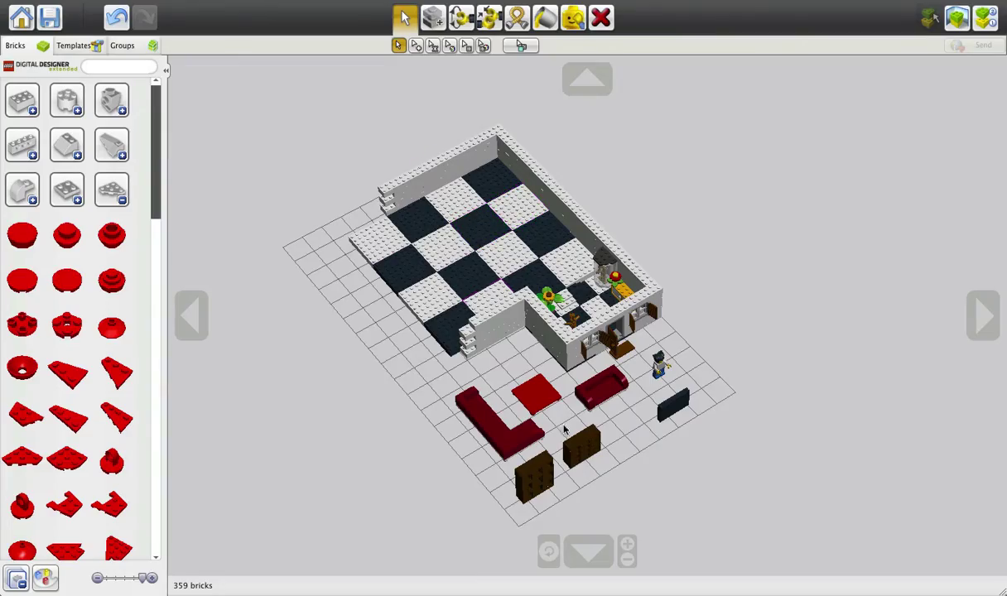
Move the red tabletop tile off its four legs onto the free baseplate area behind them
scroll(580, 430, up, 3)
right_drag(590, 430, 442, 385)
scroll(503, 445, up, 5)
right_drag(504, 445, 354, 556)
scroll(359, 459, up, 4)
shift+right_drag(418, 477, 528, 319)
scroll(404, 409, up, 2)
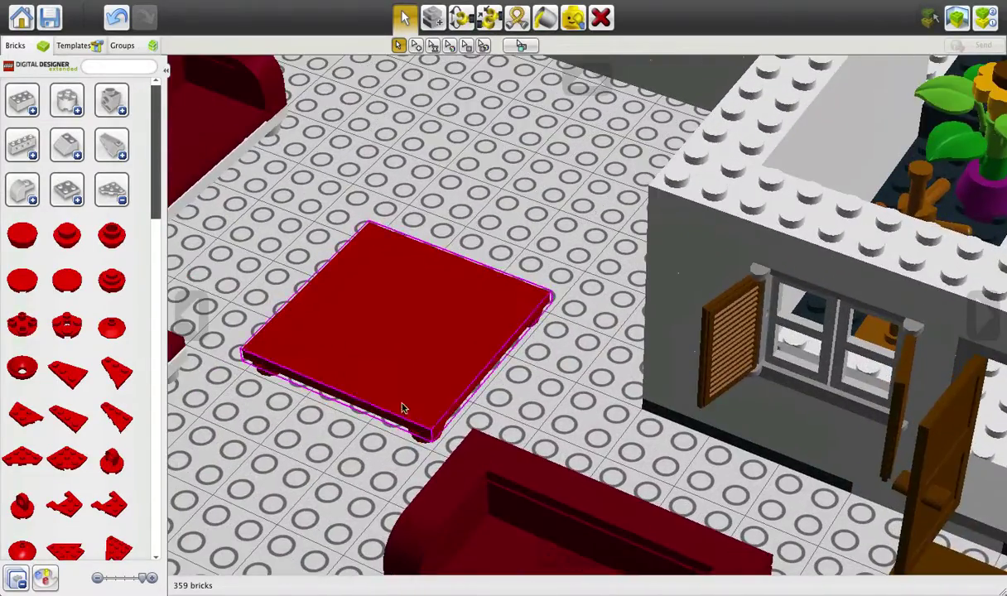
mouse_move(403, 408)
right_down()
mouse_move(461, 374)
mouse_move(391, 357)
mouse_move(389, 398)
right_up()
drag(389, 398, 468, 225)
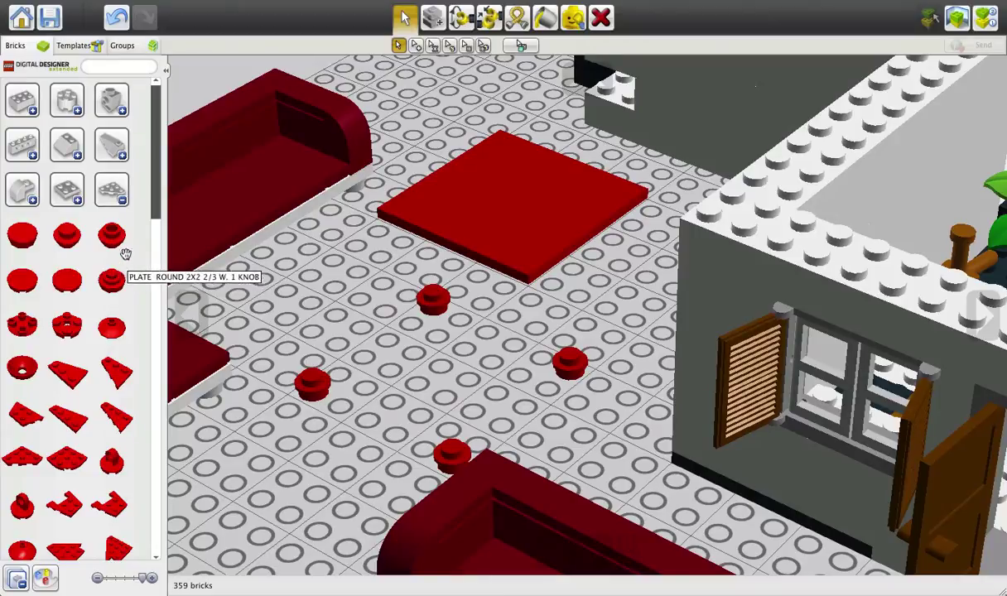
Stack two more small red round plates on the table leg nearest the corner sofa's short end
click(121, 240)
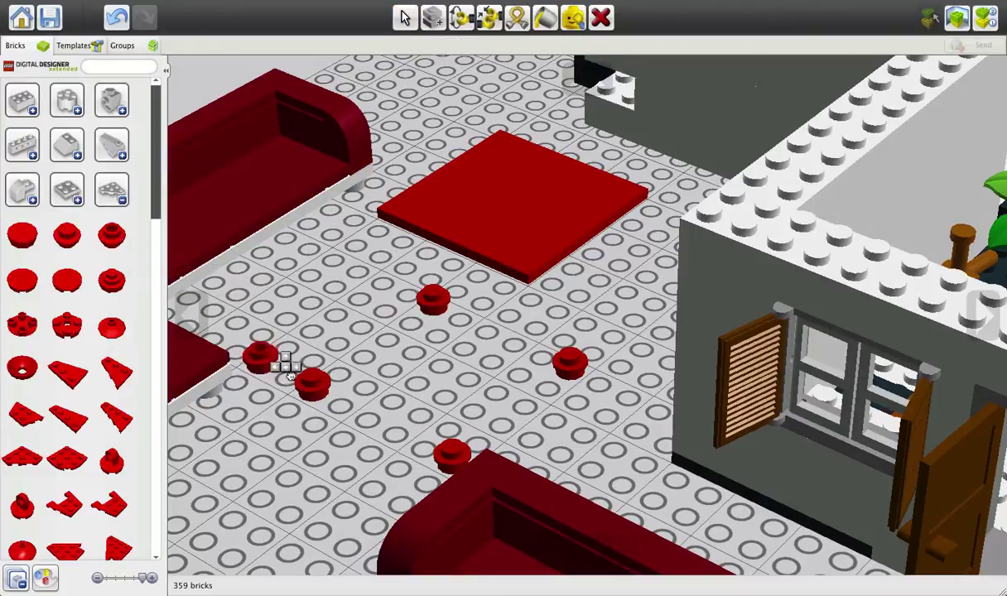
click(315, 388)
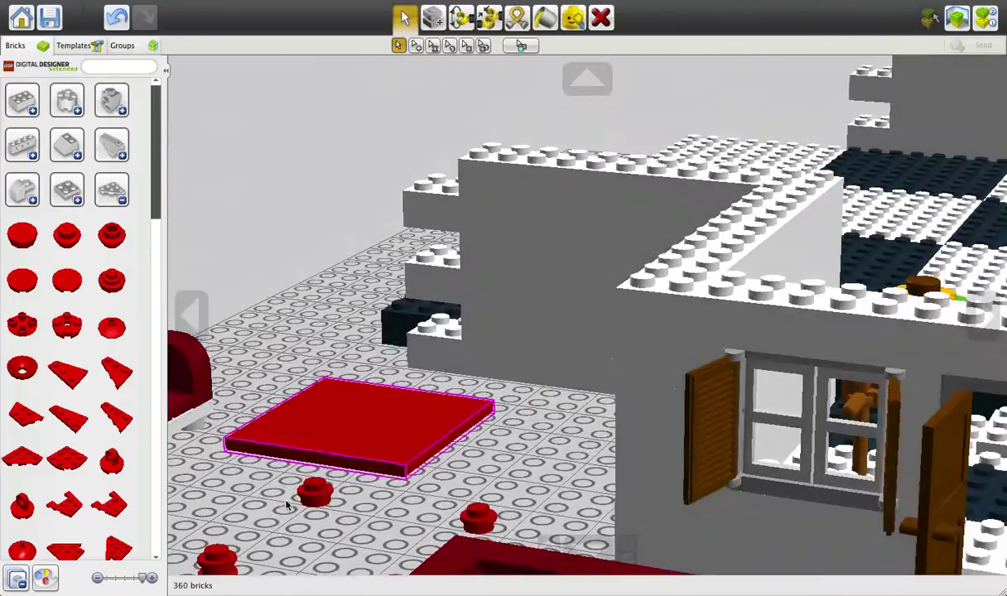
right_drag(250, 532, 218, 565)
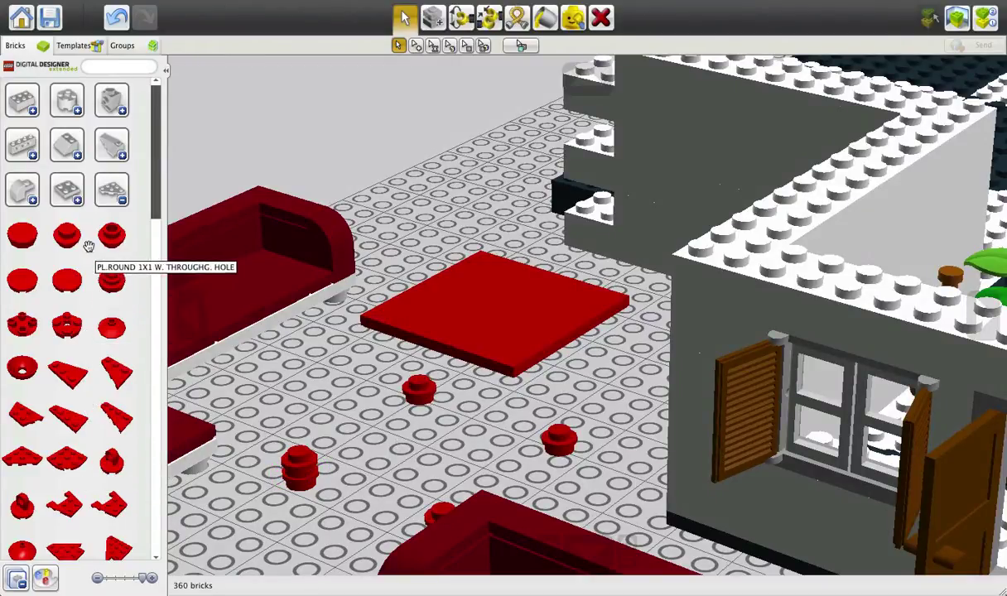
click(64, 257)
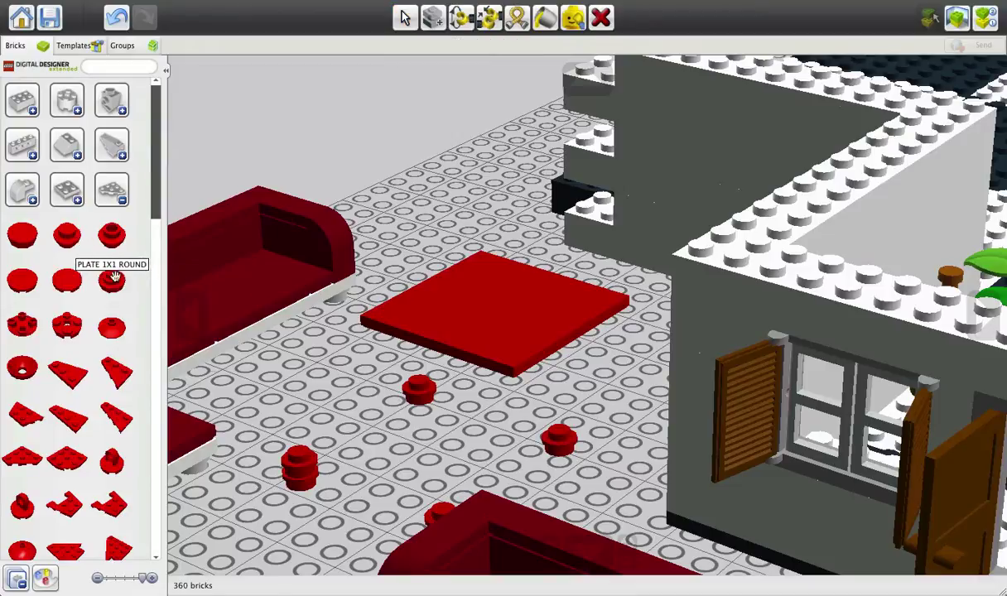
click(299, 459)
Delete the two extra round plates from the stacked table leg
mouse_move(231, 536)
right_down()
mouse_move(218, 515)
mouse_move(246, 523)
right_up()
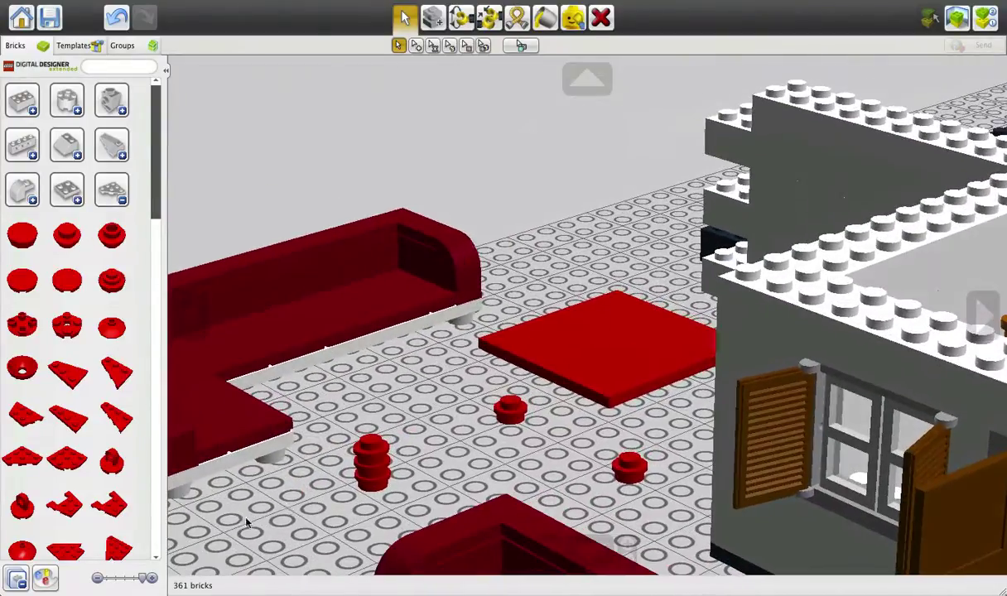
key(d)
click(370, 476)
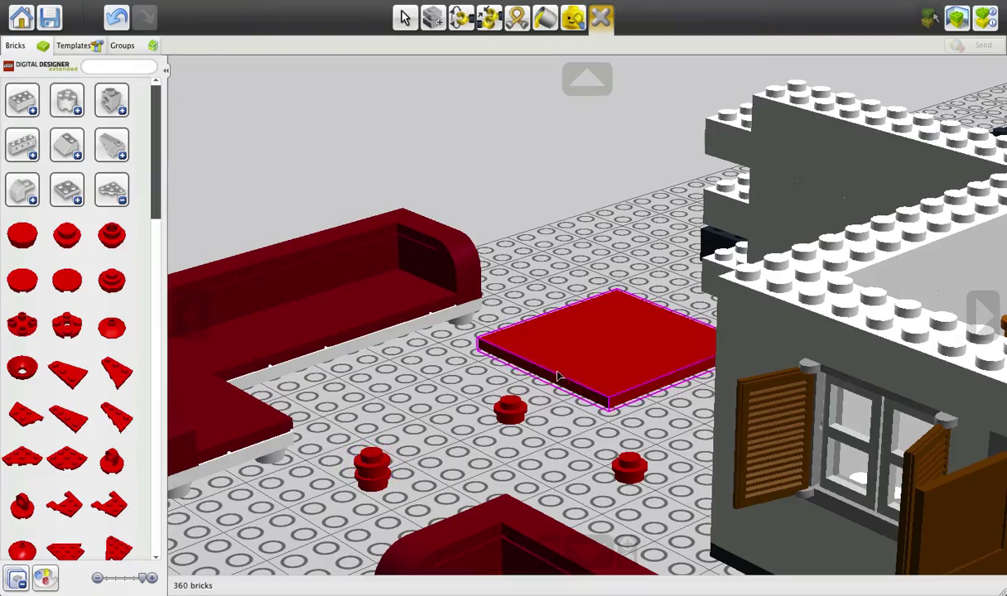
right_drag(483, 433, 526, 454)
right_drag(448, 460, 400, 406)
drag(412, 388, 419, 370)
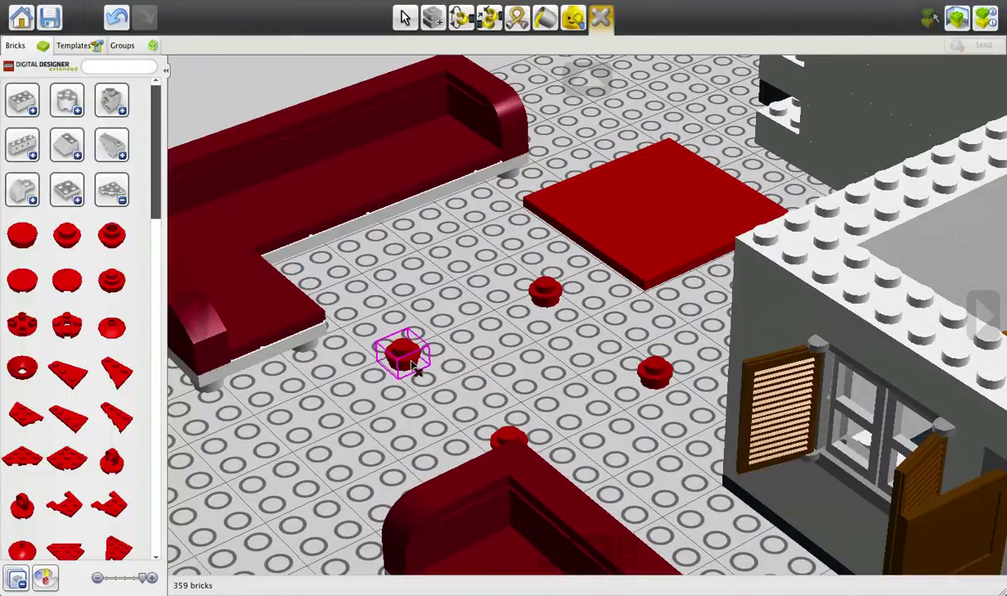
Delete all four round table legs from the baseplate between the sofas
drag(417, 369, 416, 371)
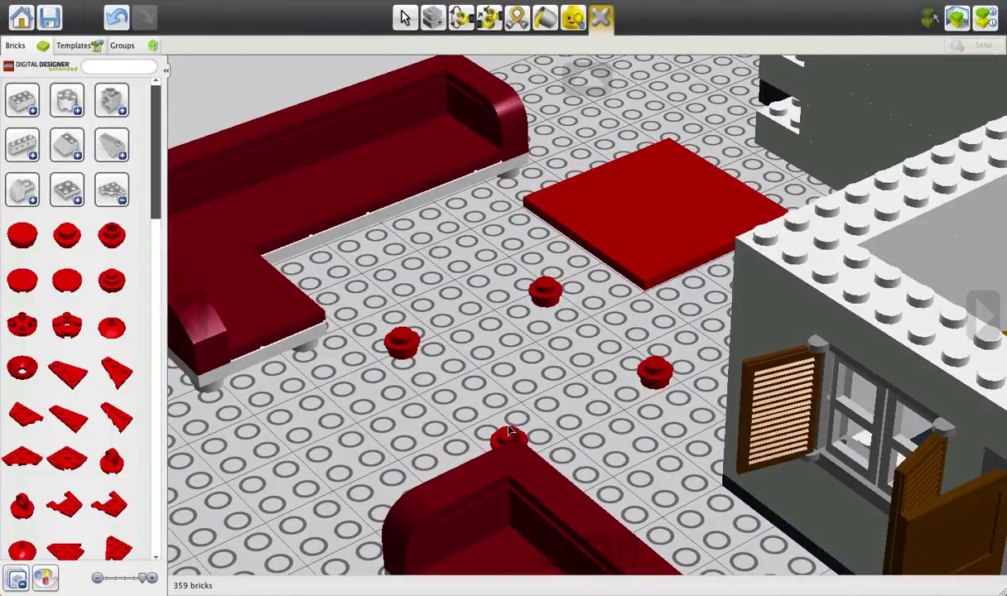
drag(508, 440, 510, 435)
drag(665, 377, 669, 378)
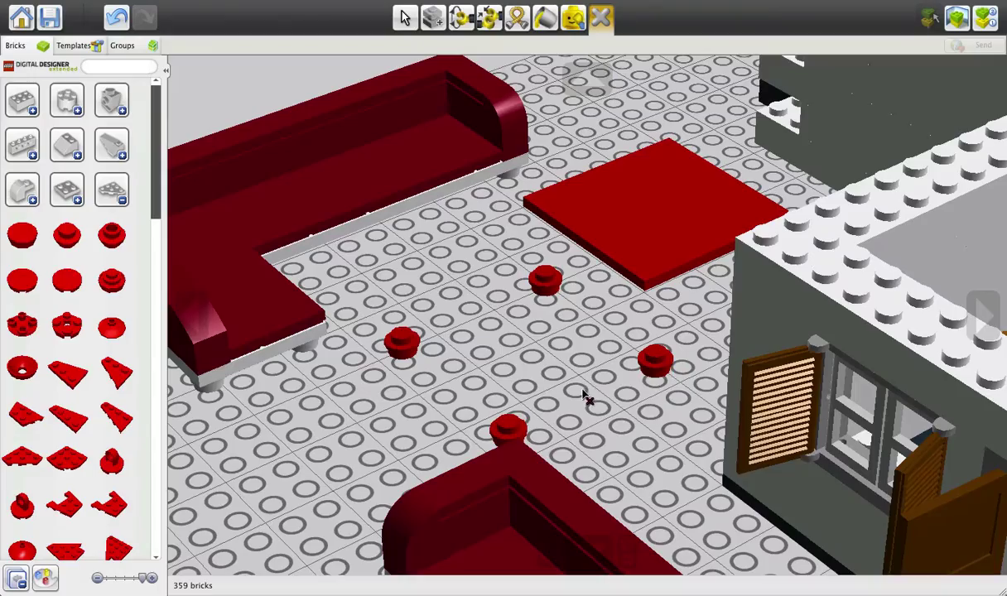
right_drag(583, 397, 527, 350)
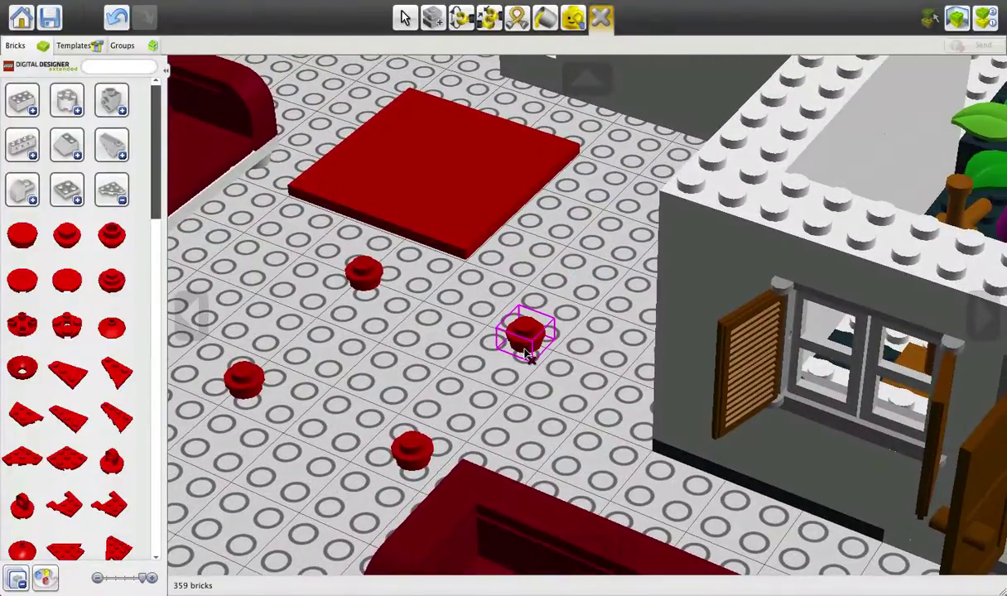
click(526, 353)
click(364, 277)
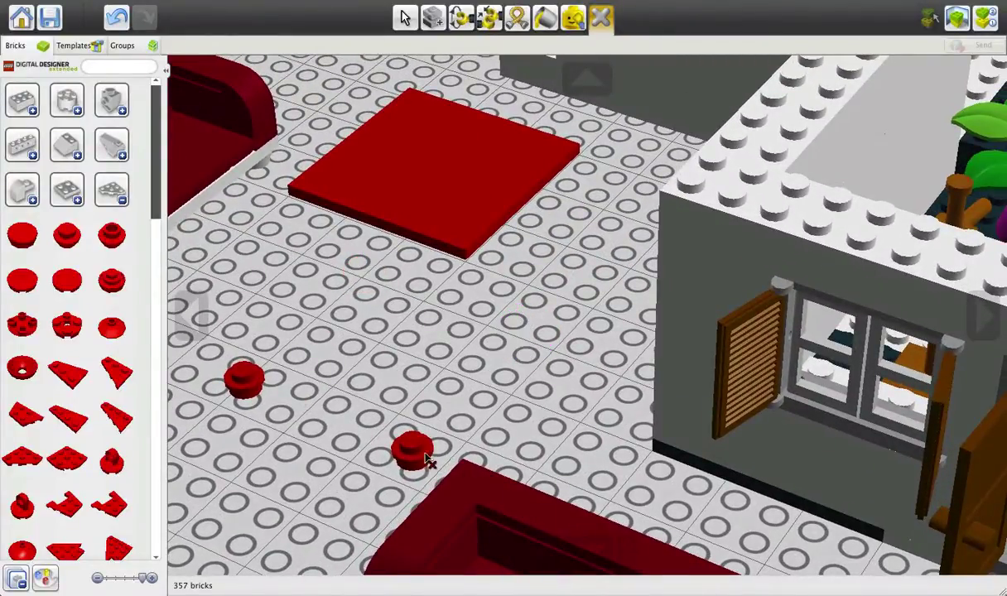
Try a red 2x2 round plate with one knob as a table base in front of the tile
scroll(116, 383, down, 3)
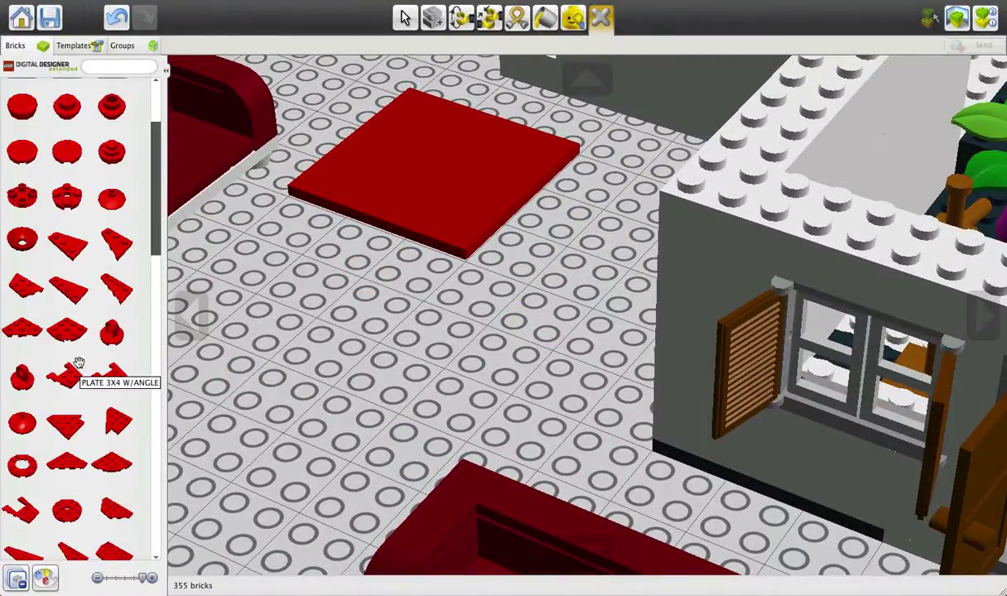
scroll(79, 355, up, 3)
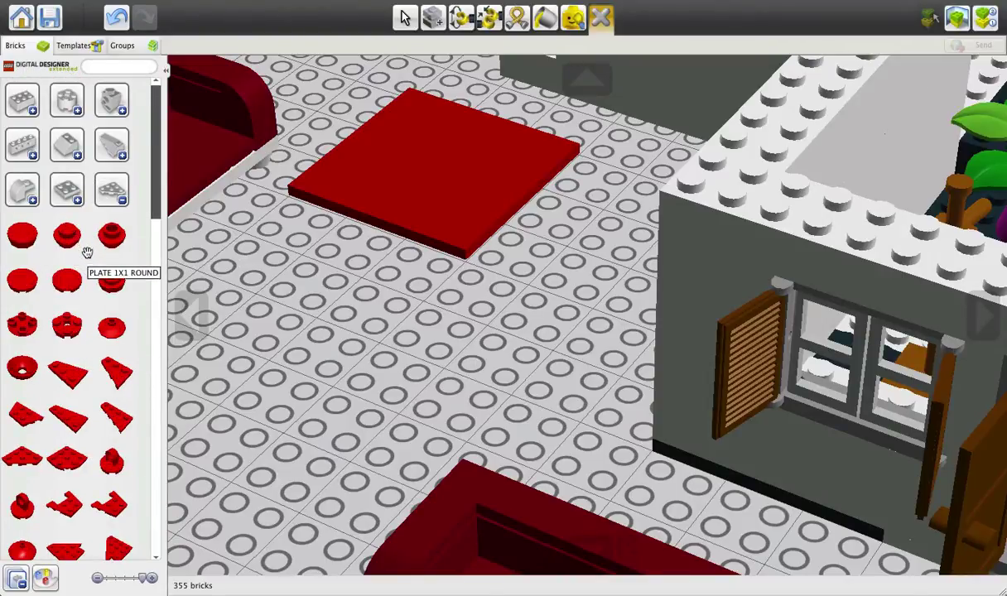
click(114, 285)
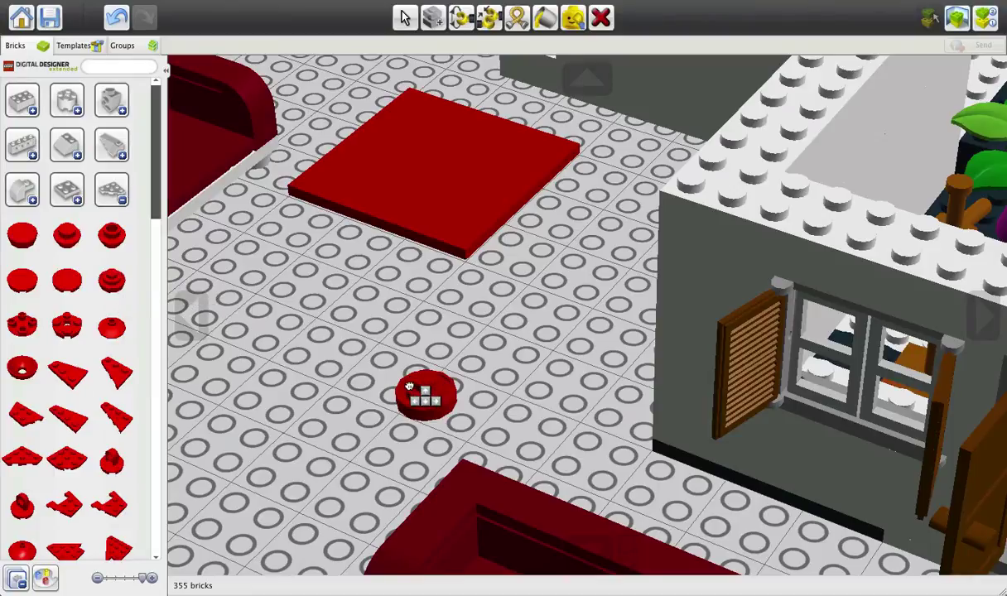
scroll(111, 361, down, 15)
scroll(111, 361, down, 1)
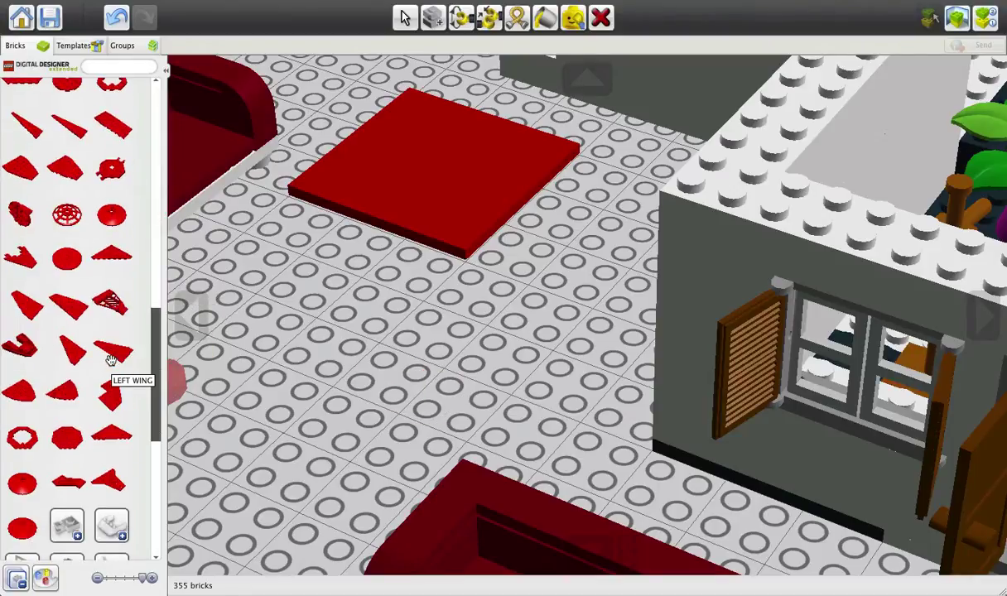
scroll(107, 357, up, 10)
Look through the round brick and special brick categories for a suitable table leg piece
click(122, 201)
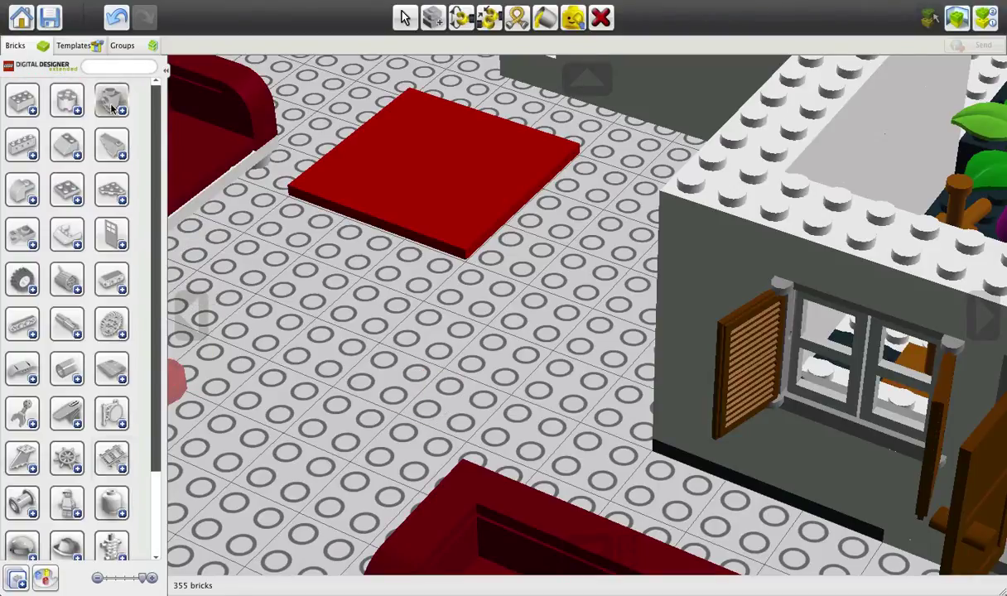
click(24, 229)
click(24, 230)
click(109, 106)
click(109, 106)
click(68, 107)
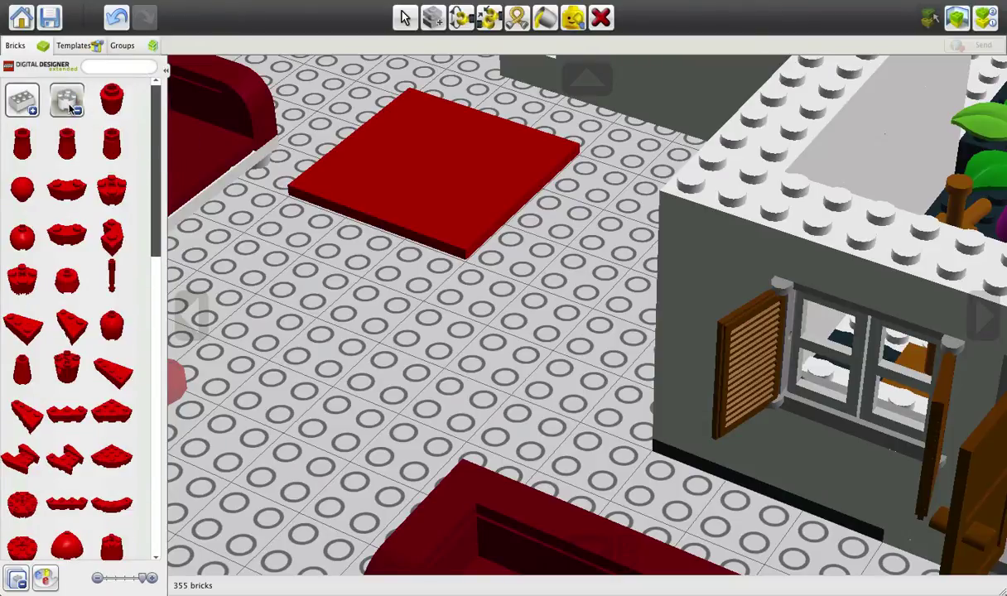
scroll(70, 116, down, 3)
scroll(72, 121, up, 3)
click(68, 107)
click(114, 106)
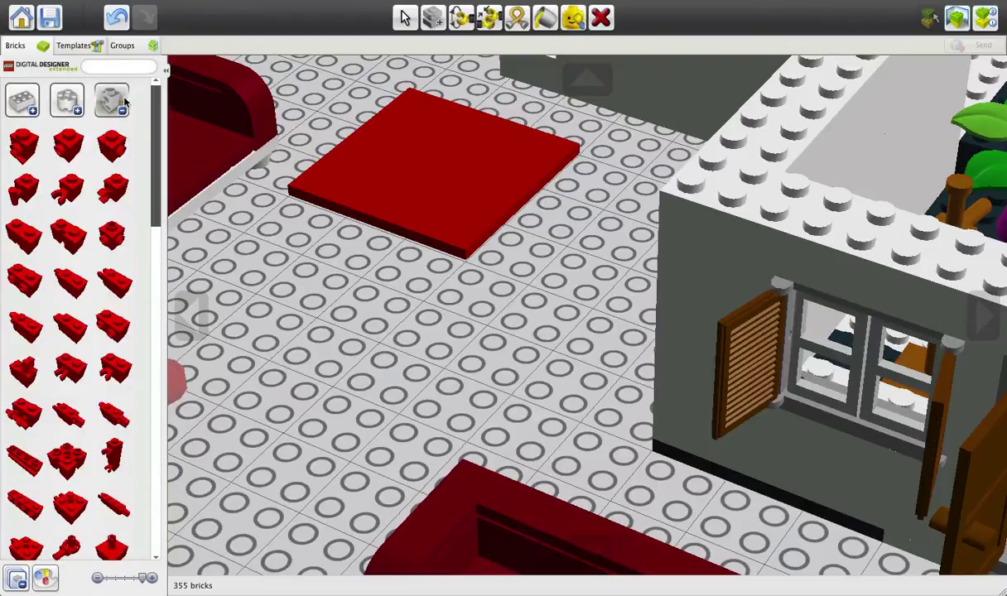
click(124, 101)
Examine the round plates, dishes and wing parts in the angled and round plate category for table legs
click(112, 166)
scroll(109, 199, down, 1)
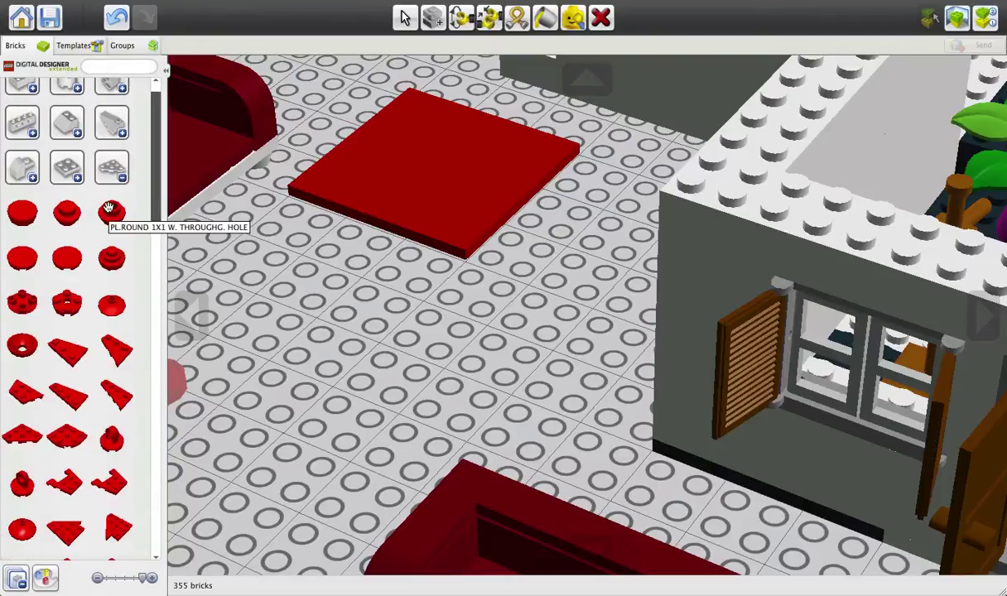
scroll(111, 204, down, 1)
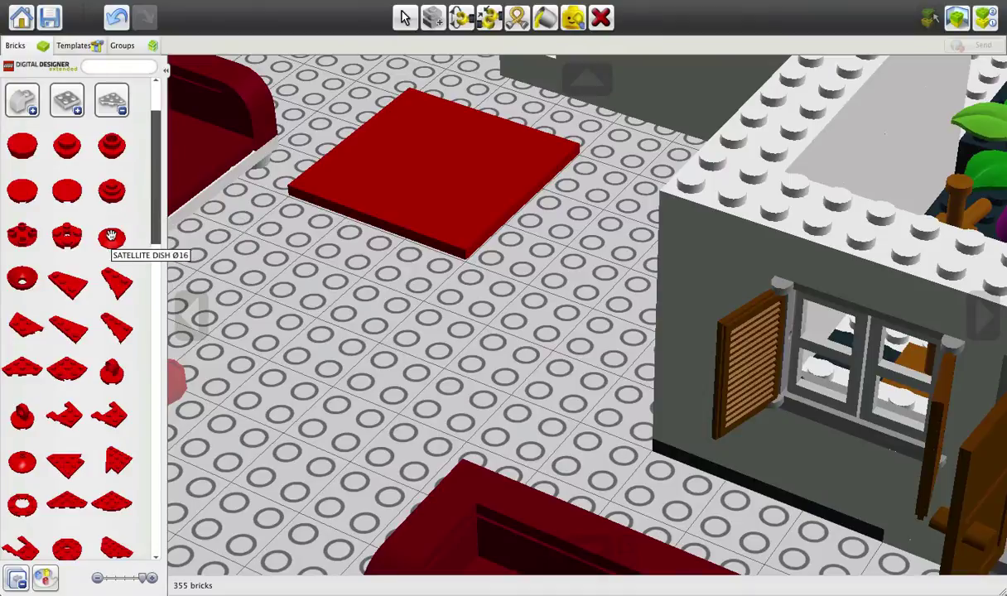
click(112, 235)
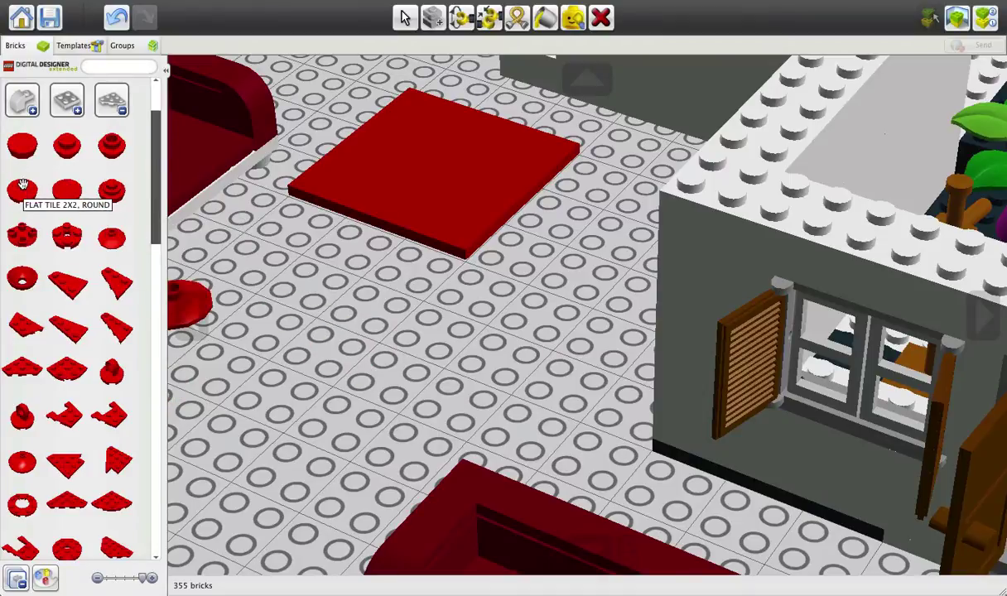
click(20, 150)
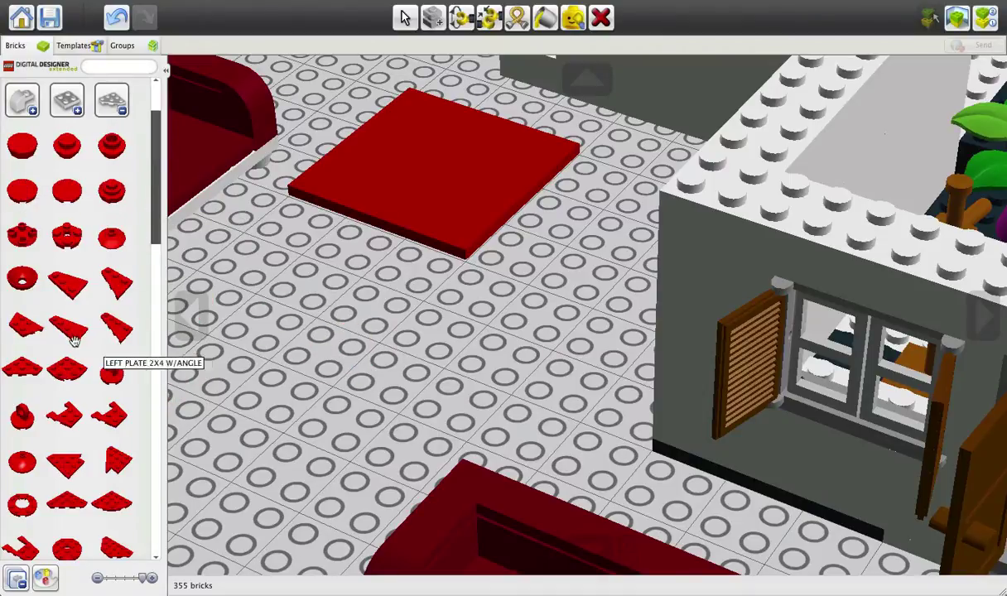
scroll(74, 336, down, 6)
scroll(76, 341, down, 10)
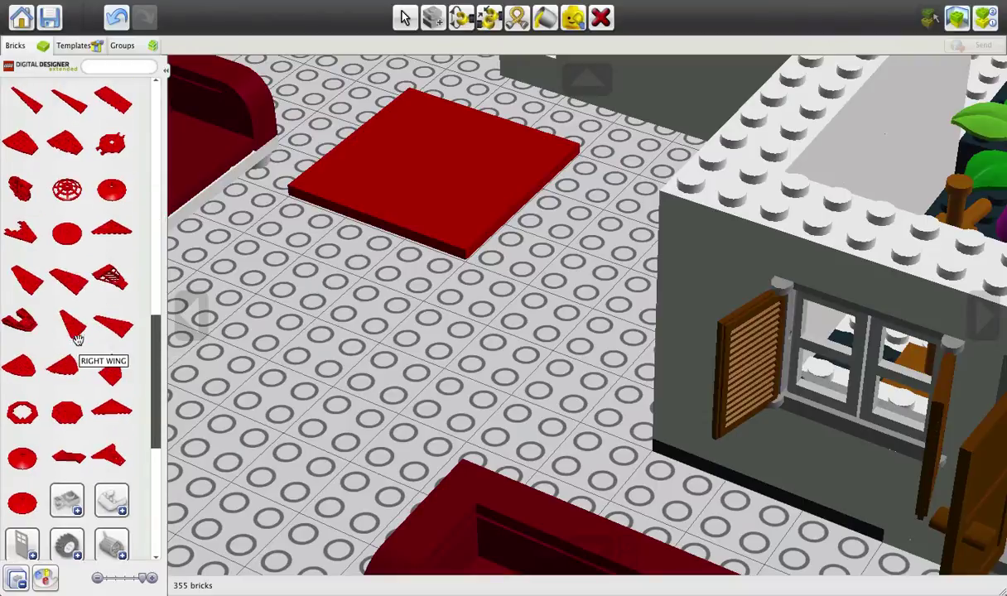
scroll(77, 340, up, 18)
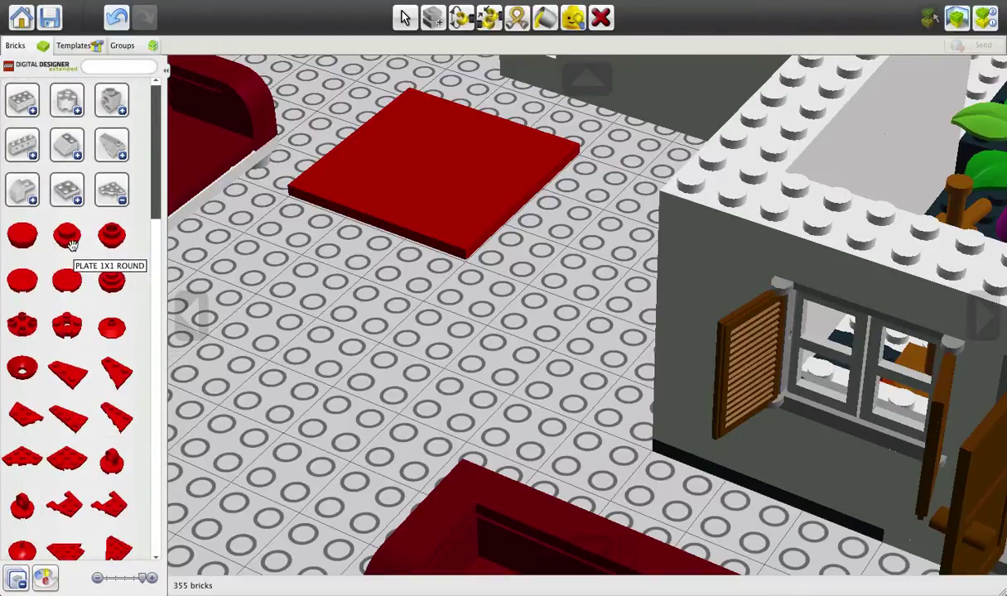
Place four red 1x1 round plates in a square on the baseplate between the sofas as table legs
click(72, 245)
right_drag(351, 386, 255, 366)
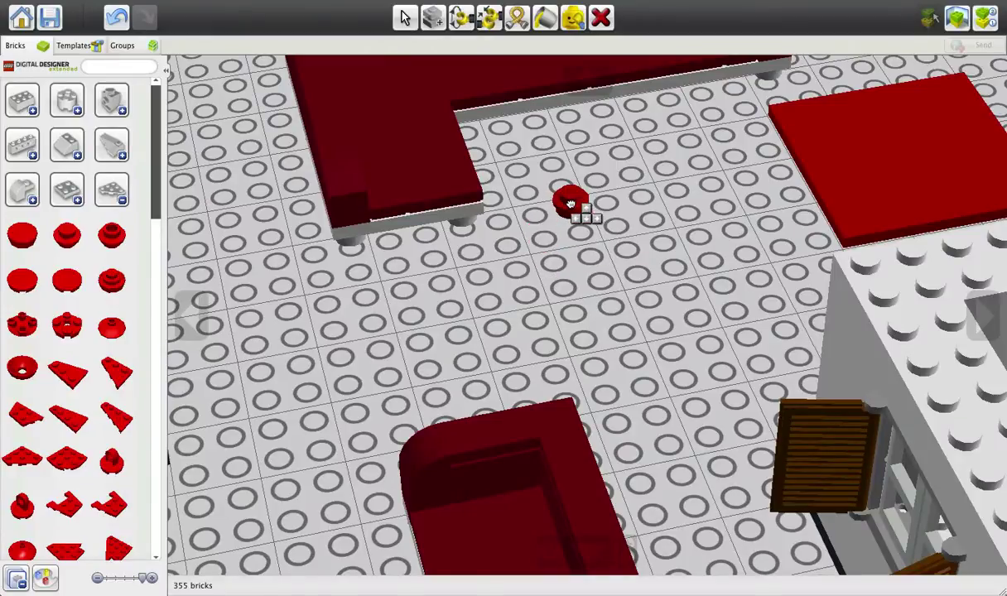
click(621, 201)
right_drag(601, 275, 547, 207)
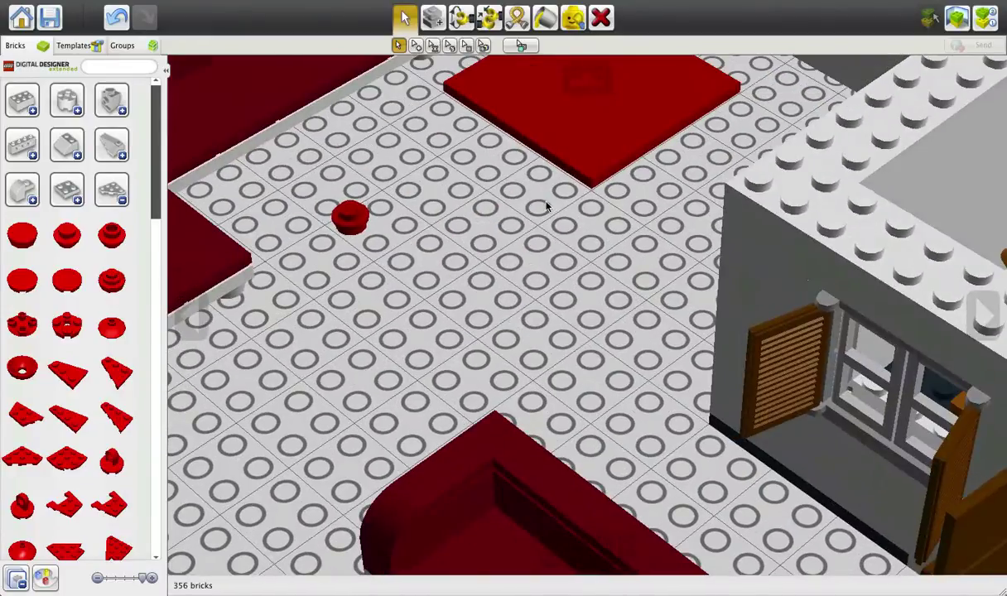
alt+click(353, 220)
click(490, 142)
alt+click(491, 141)
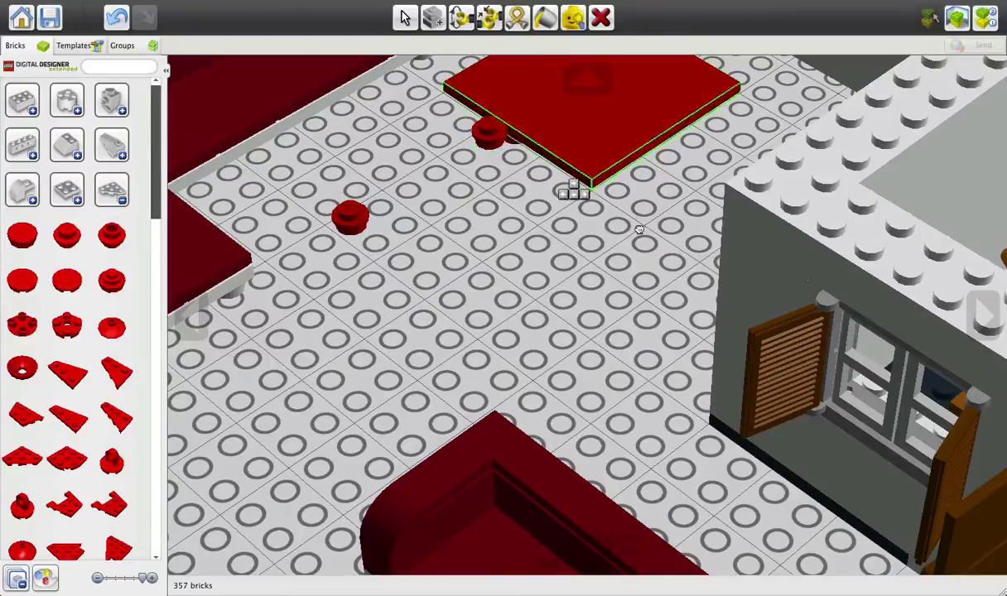
click(627, 230)
alt+click(622, 225)
click(482, 323)
Stack a second red 1x1 round plate on each of the four table legs
alt+click(483, 320)
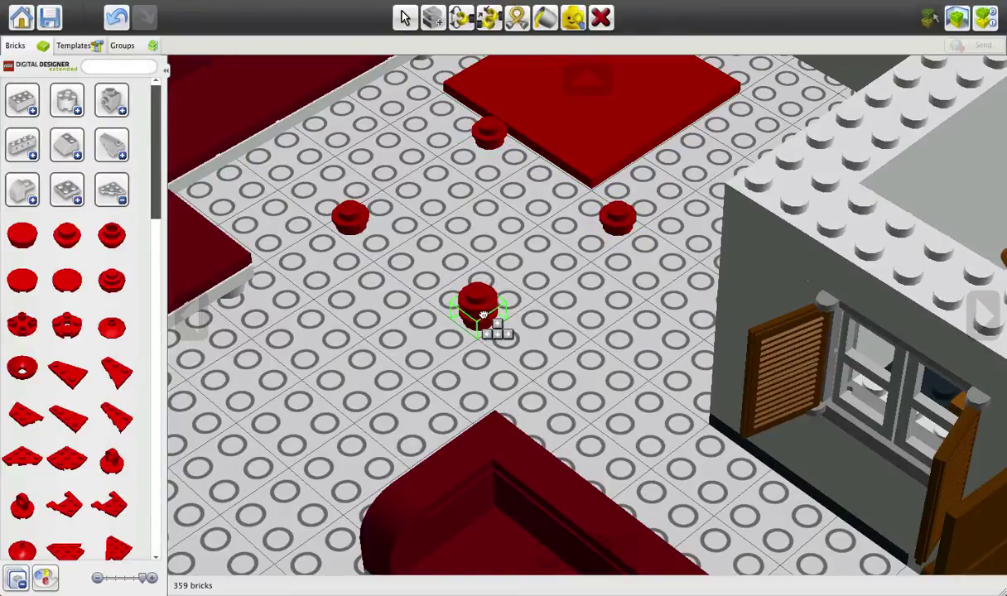
click(483, 318)
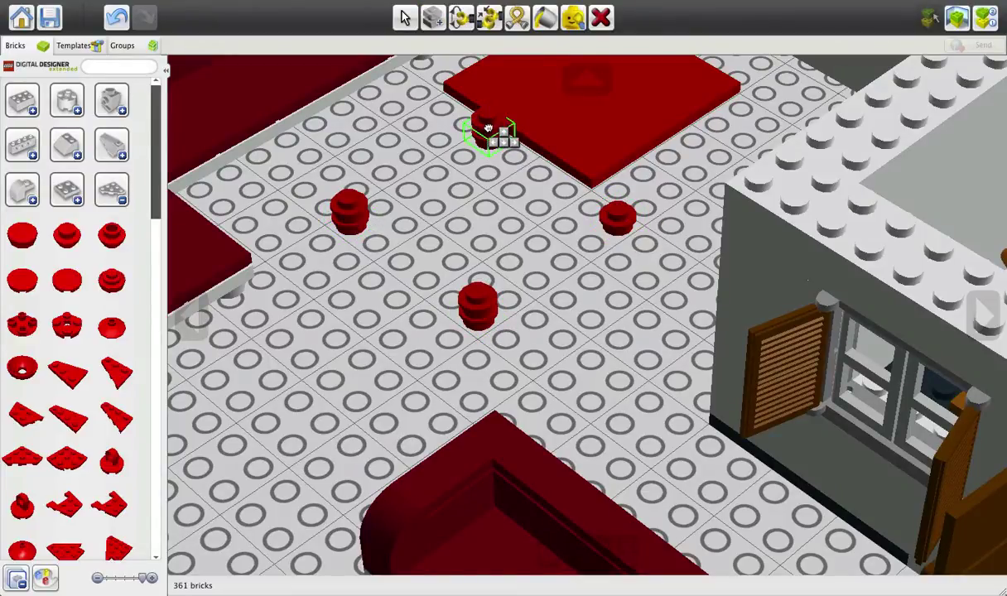
click(617, 228)
Paint the stacked table legs light grey and set the square tile on top of them as the tabletop
click(545, 17)
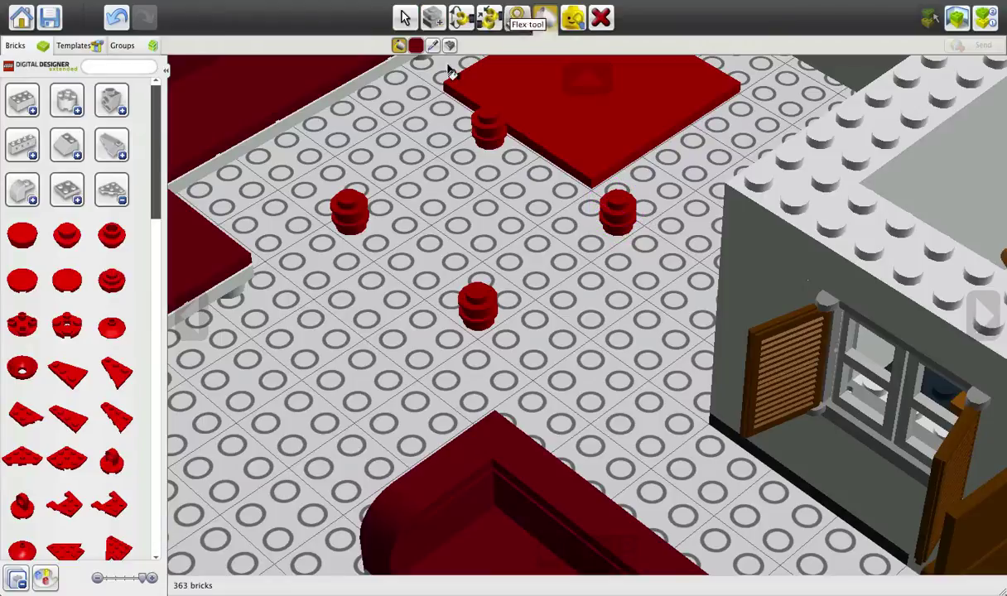
click(416, 45)
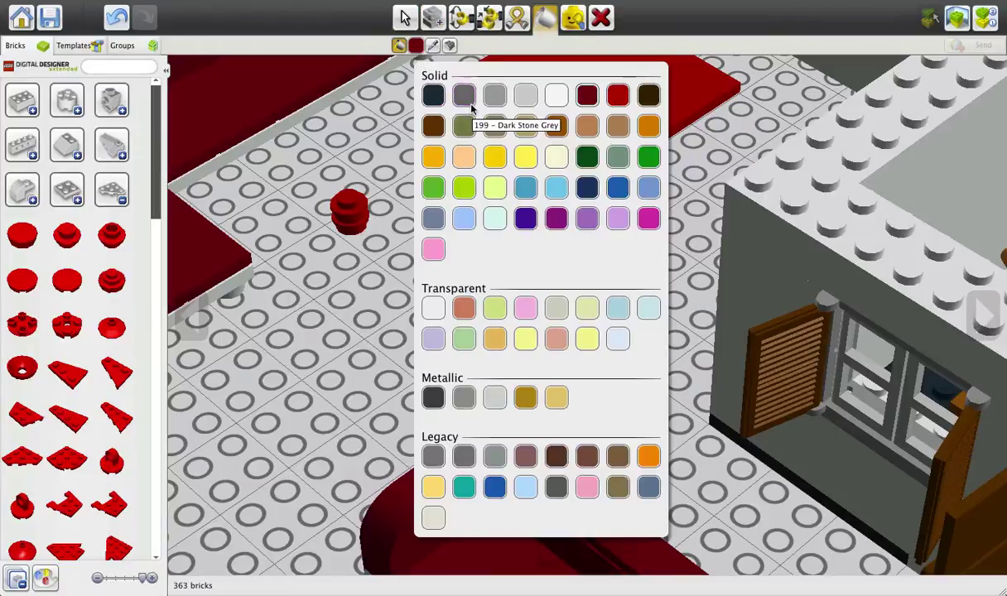
click(525, 95)
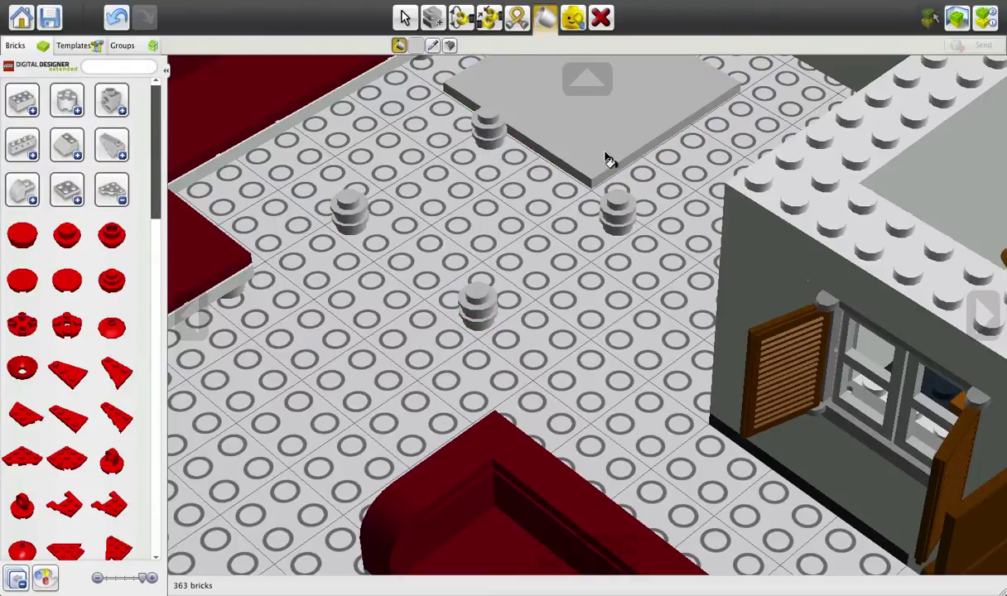
key(v)
mouse_move(578, 126)
mouse_down()
mouse_move(511, 228)
mouse_move(514, 255)
mouse_up()
Try a clear transparent colour on the coffee table's top tile
click(545, 16)
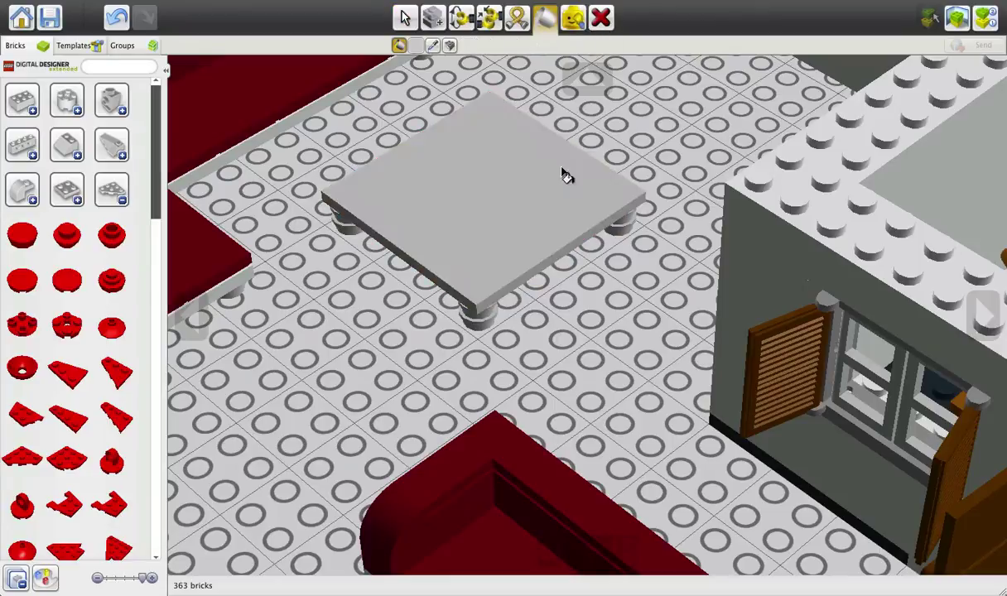
click(415, 45)
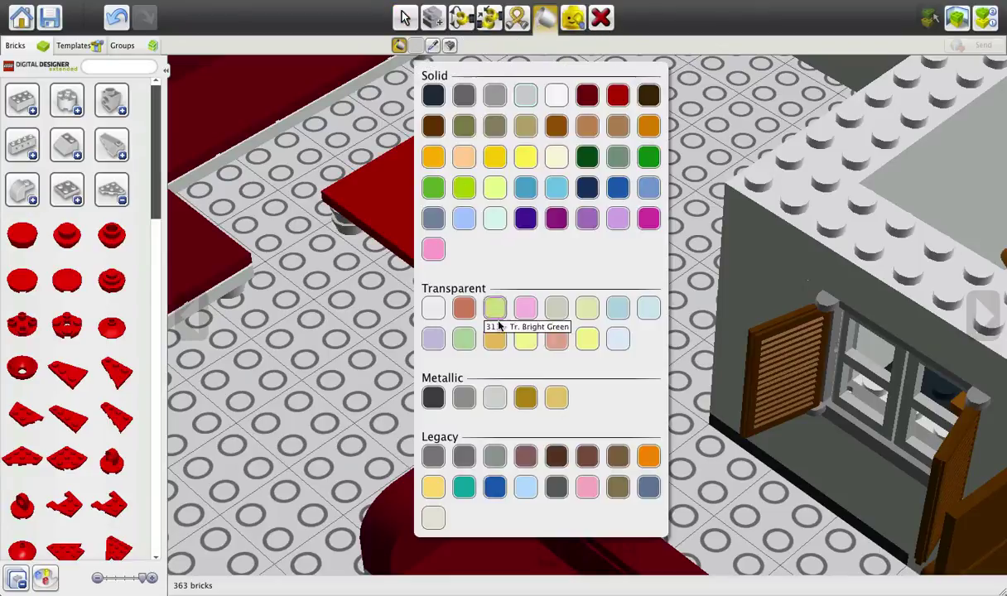
click(432, 308)
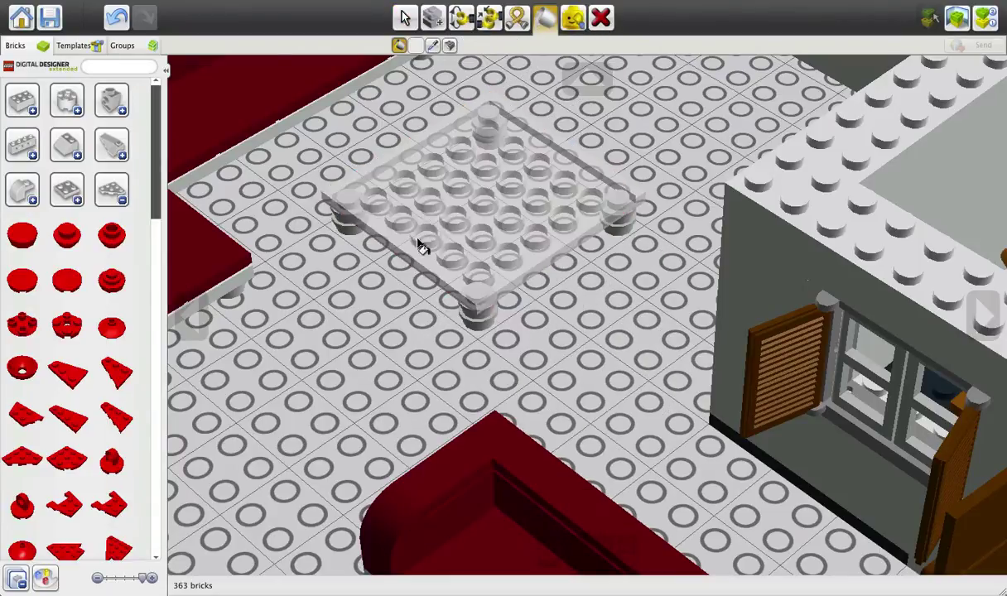
right_drag(386, 269, 359, 312)
Paint the coffee table's top tile transparent pale blue
click(398, 45)
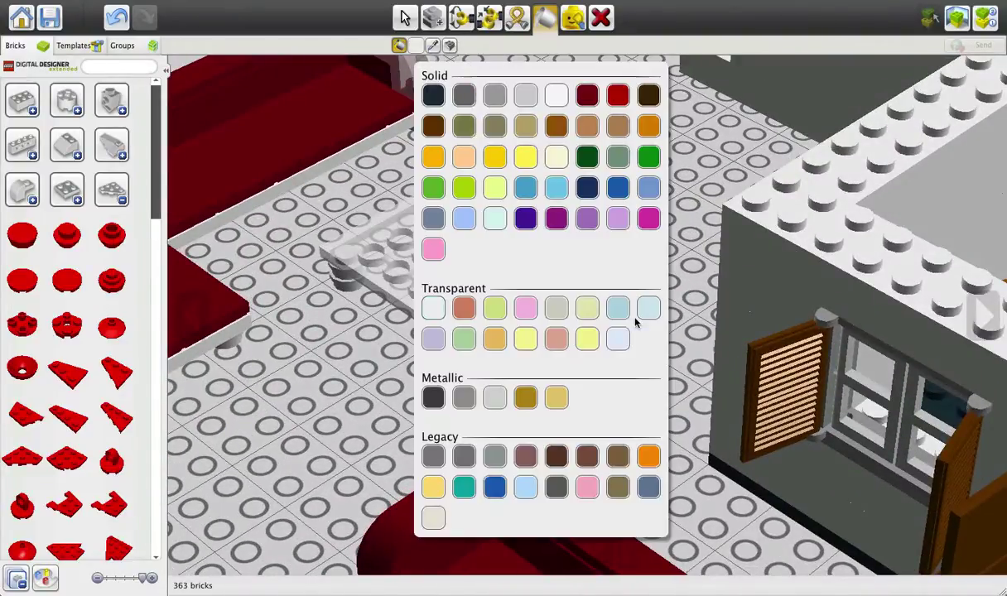
click(618, 338)
click(459, 277)
Examine the glass coffee table, sofas, bookcases and television from several angles around the house
mouse_move(458, 277)
right_down()
mouse_move(402, 288)
mouse_move(403, 400)
mouse_move(380, 441)
mouse_move(344, 409)
mouse_move(492, 406)
right_up()
scroll(319, 413, up, 5)
scroll(481, 385, down, 7)
right_drag(458, 359, 505, 350)
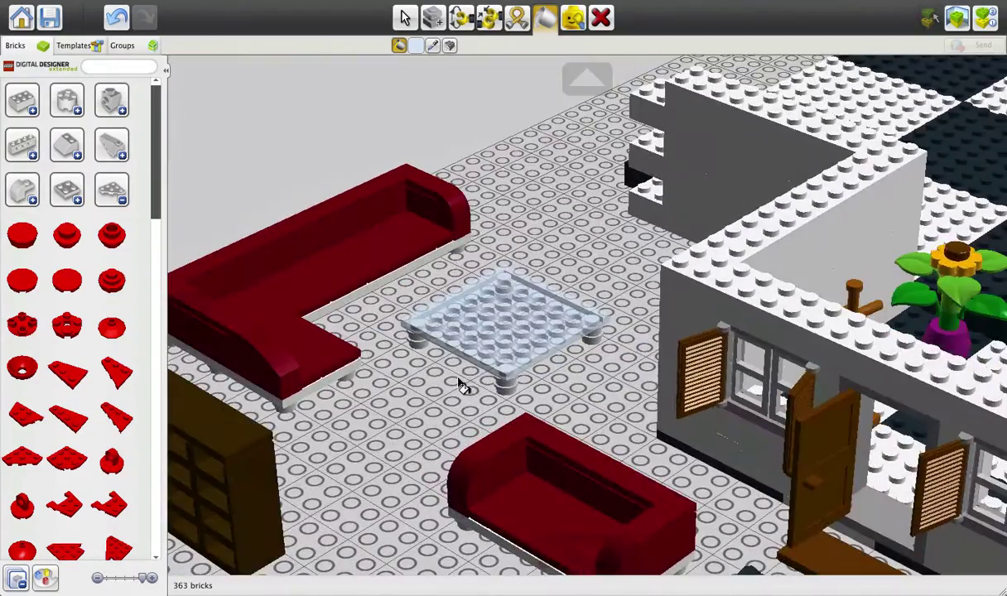
right_drag(463, 384, 405, 412)
scroll(339, 438, up, 4)
mouse_move(340, 438)
right_down()
mouse_move(425, 432)
mouse_move(349, 450)
right_up()
shift+right_drag(432, 397, 524, 338)
scroll(524, 337, down, 5)
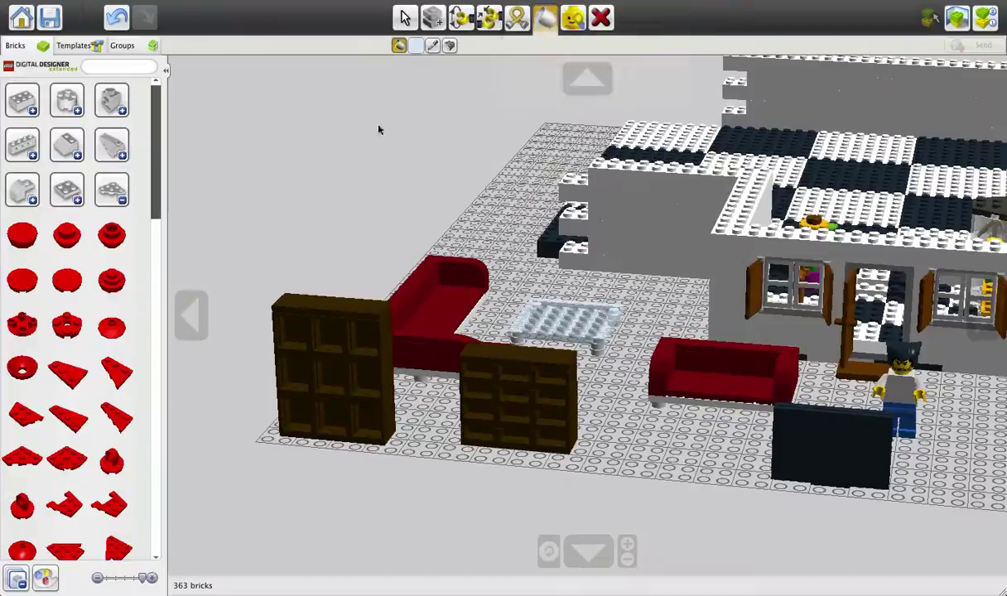
right_drag(365, 125, 786, 441)
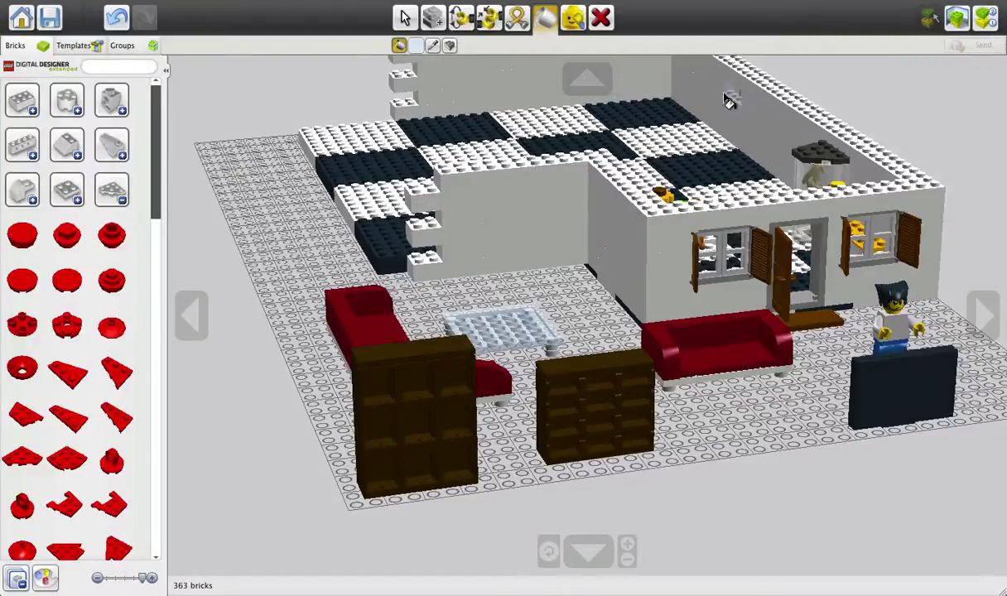
right_drag(621, 378, 712, 424)
Try painting the minifigure's hair, head, body and limbs transparent pale blue
scroll(711, 418, up, 5)
scroll(831, 411, up, 1)
right_drag(831, 411, 711, 408)
scroll(714, 414, up, 2)
scroll(762, 338, up, 1)
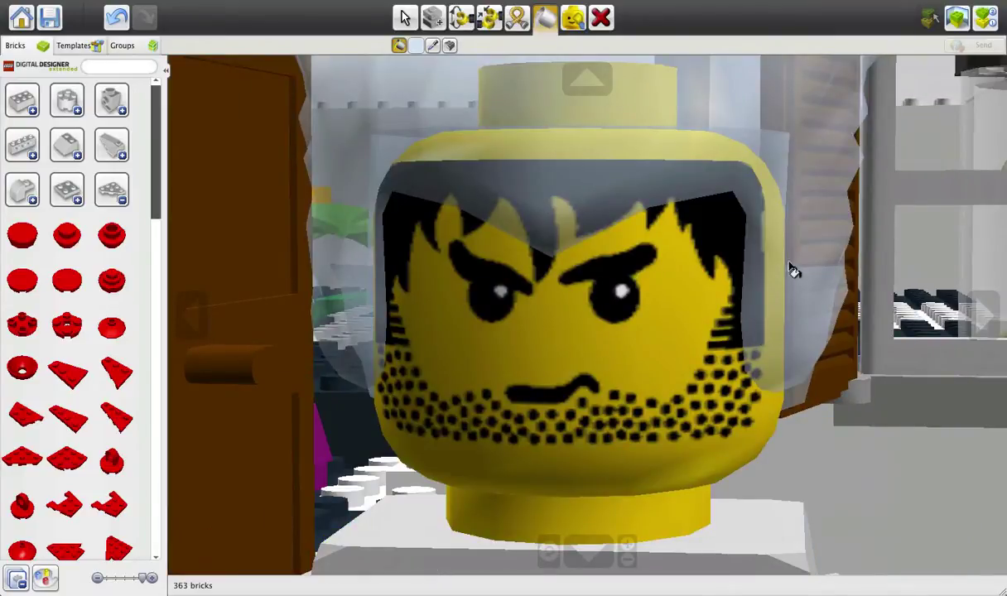
scroll(993, 534, down, 4)
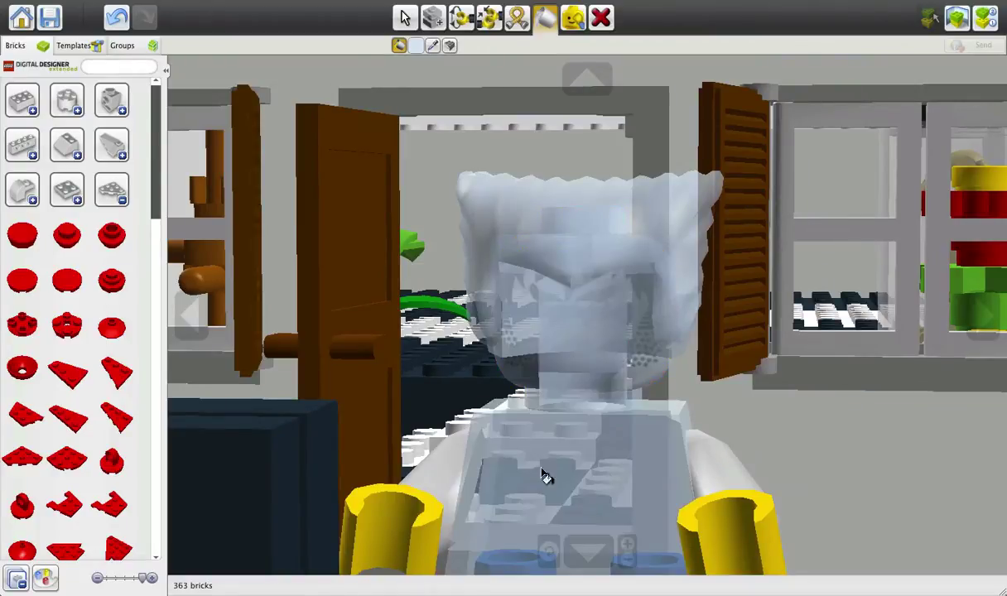
scroll(683, 463, down, 5)
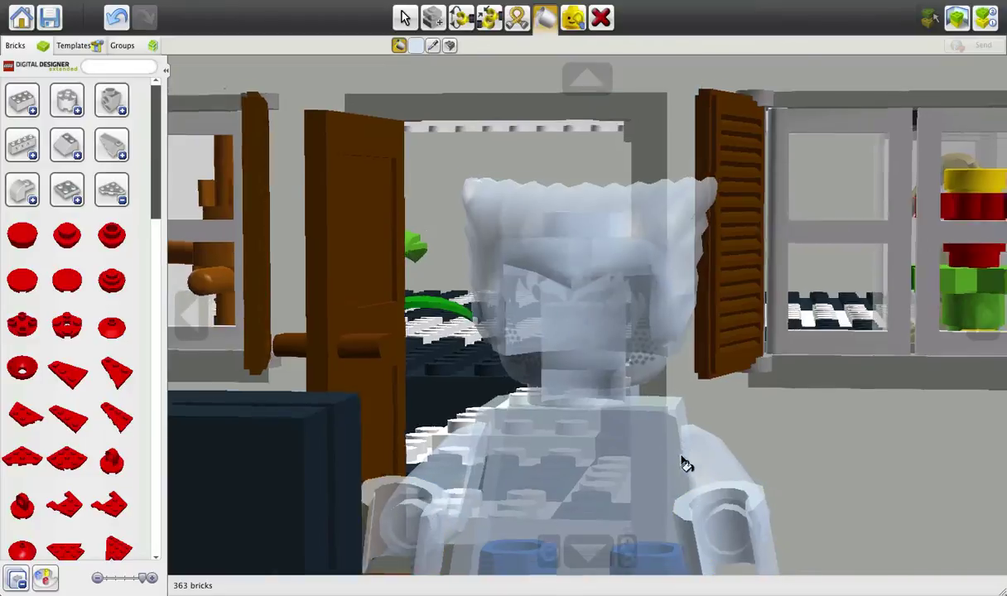
click(567, 437)
click(587, 413)
mouse_move(702, 437)
right_down()
mouse_move(598, 476)
mouse_move(490, 440)
mouse_move(544, 418)
right_up()
Undo the transparent painting of the minifigure's parts
key(ctrl+z)
key(ctrl+z)
key(ctrl+z)
key(ctrl+z)
key(ctrl+z)
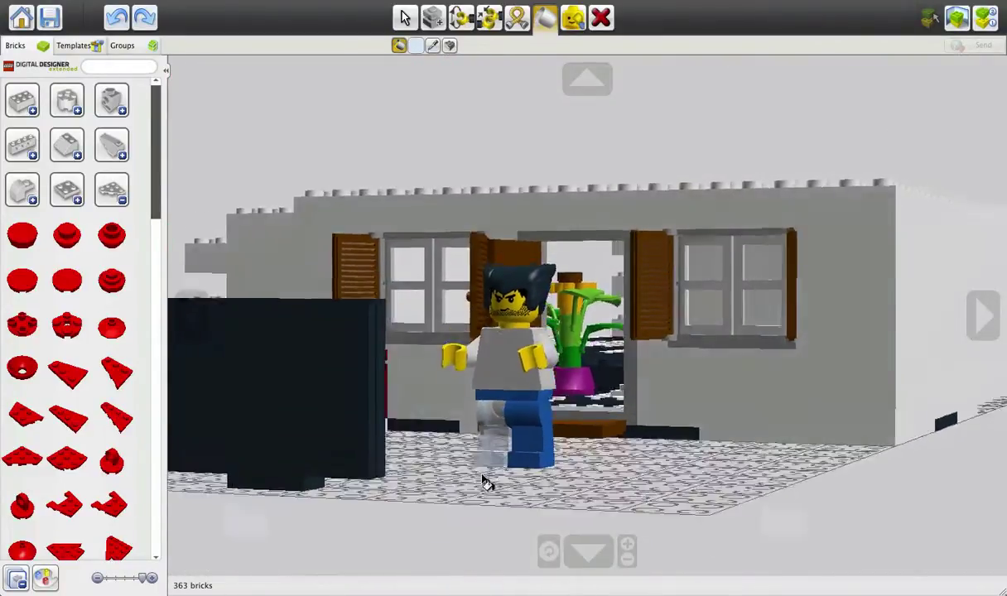